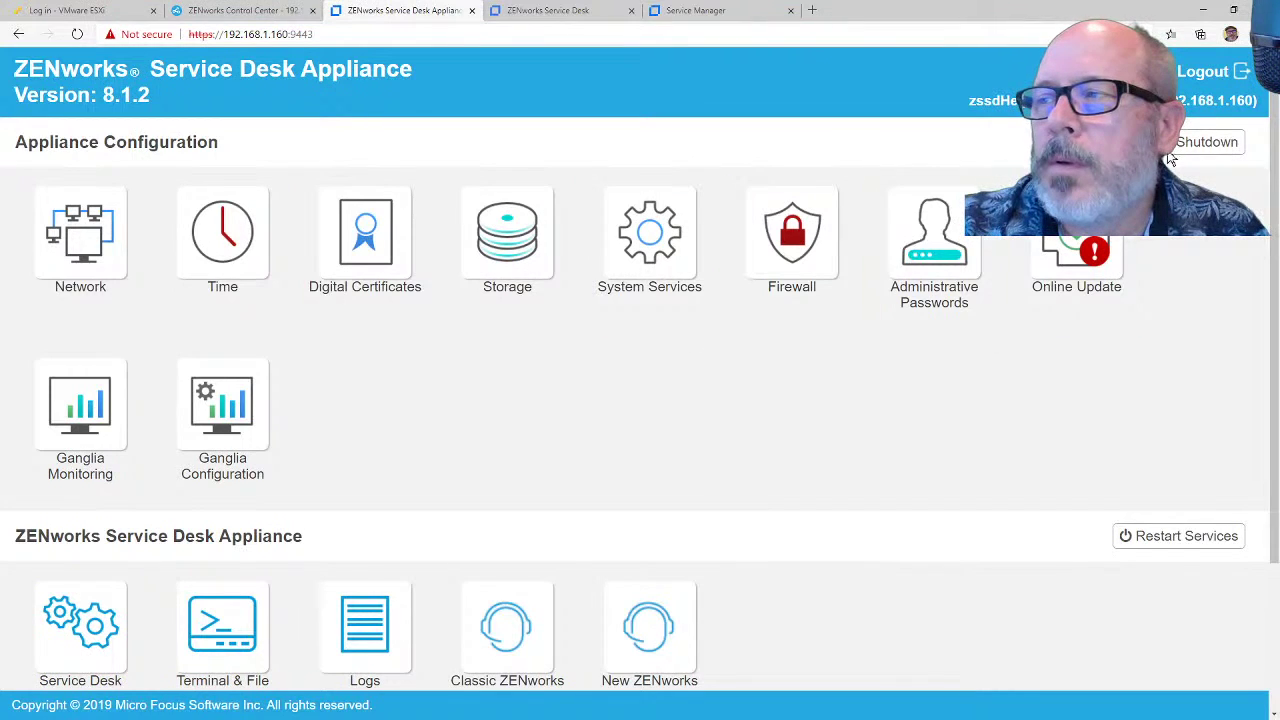
# Step: Log out of the appliance console and sign in as sdadmin with the admin password
pyautogui.click(1205, 78)
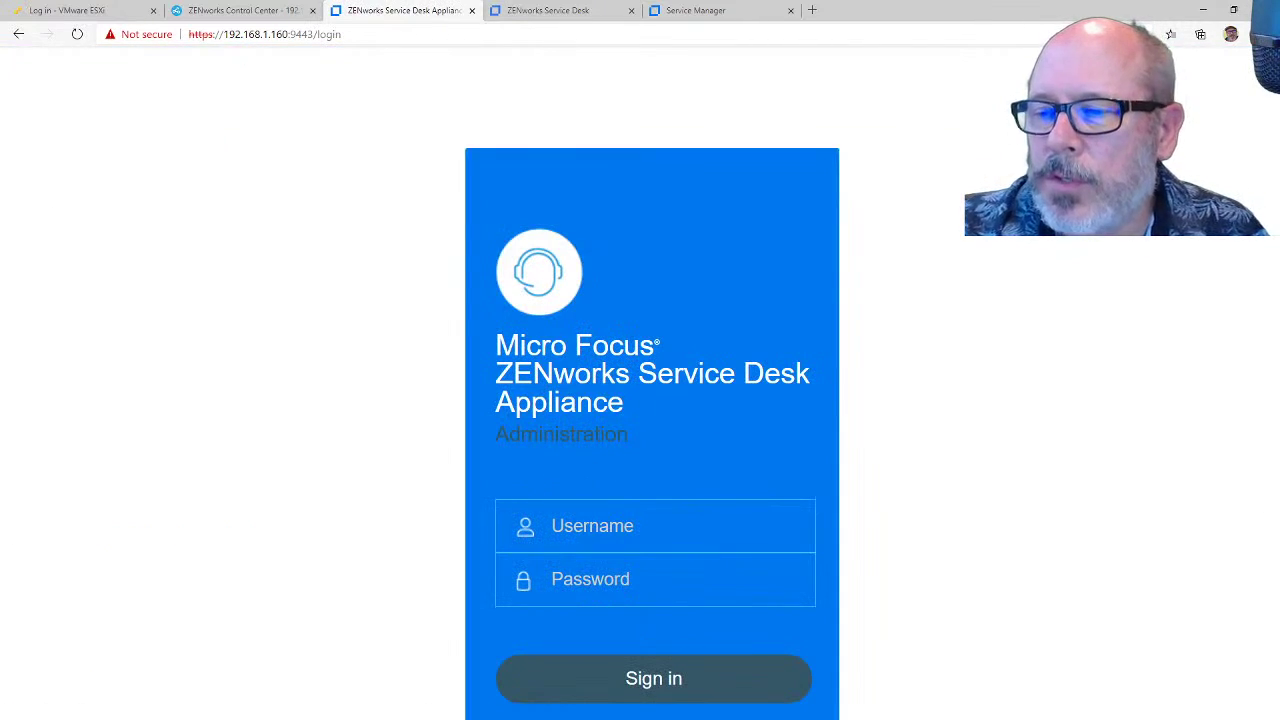
pyautogui.click(580, 526)
pyautogui.write('sdadmin')
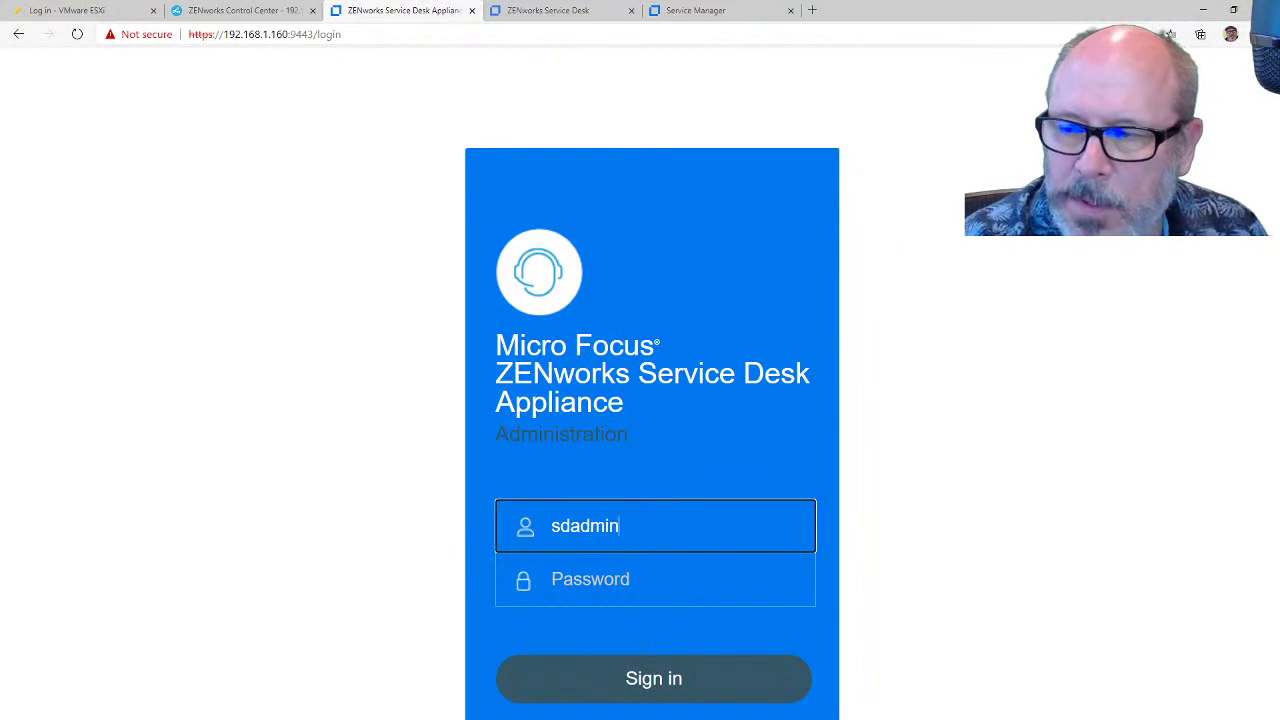
pyautogui.press('Tab')
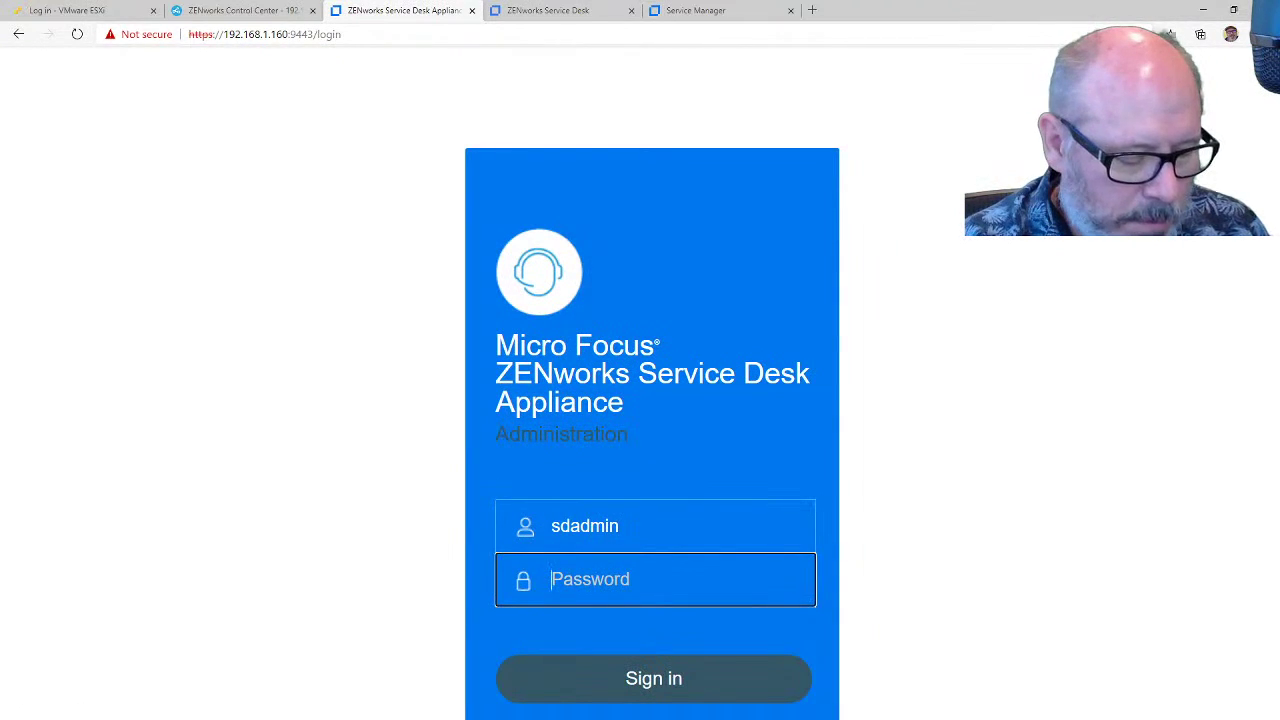
pyautogui.write('•')
pyautogui.press('BackSpace')
pyautogui.write('•')
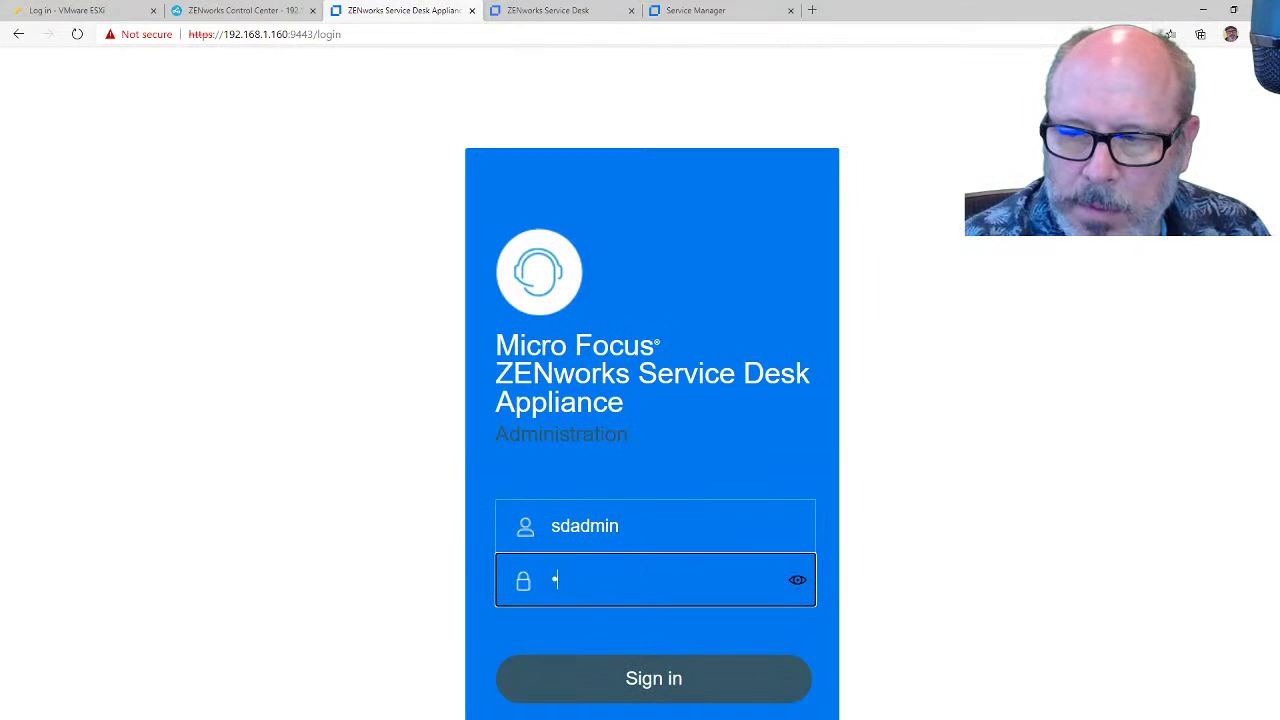
pyautogui.write('•••••')
pyautogui.press('Return')
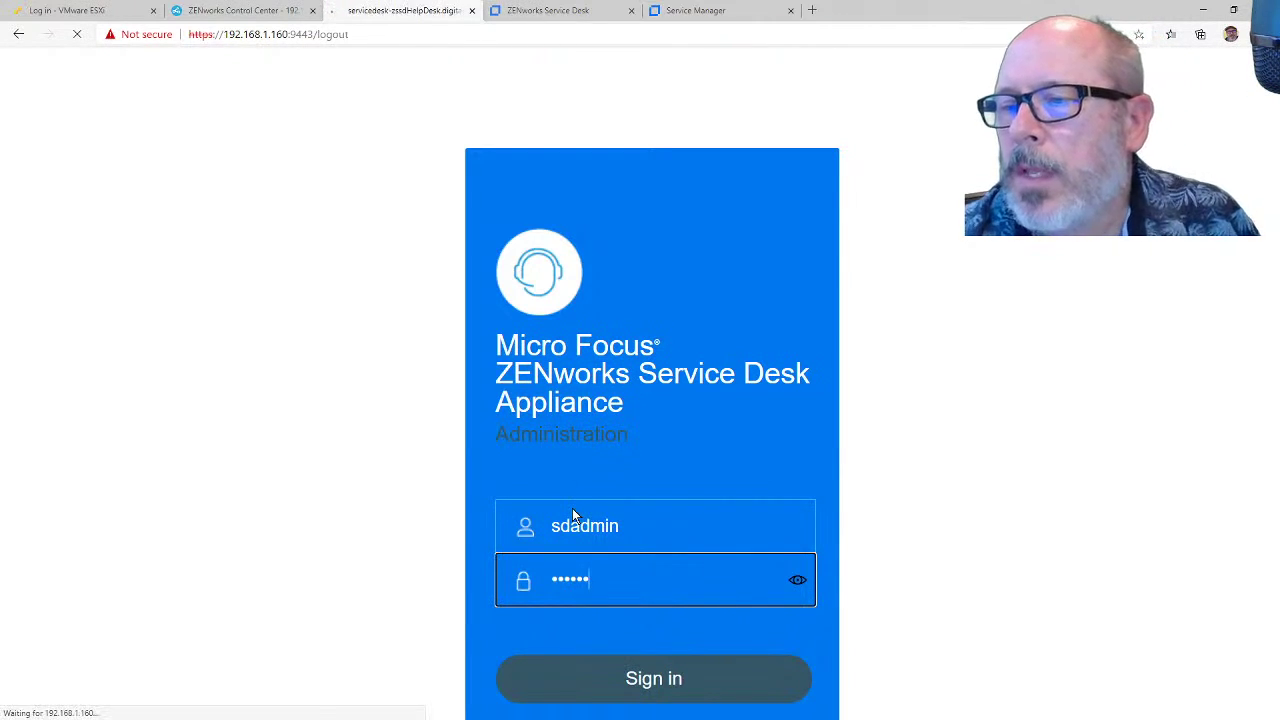
# Step: Re-enter the sdadmin username and password to complete the sign-in
pyautogui.click(746, 503)
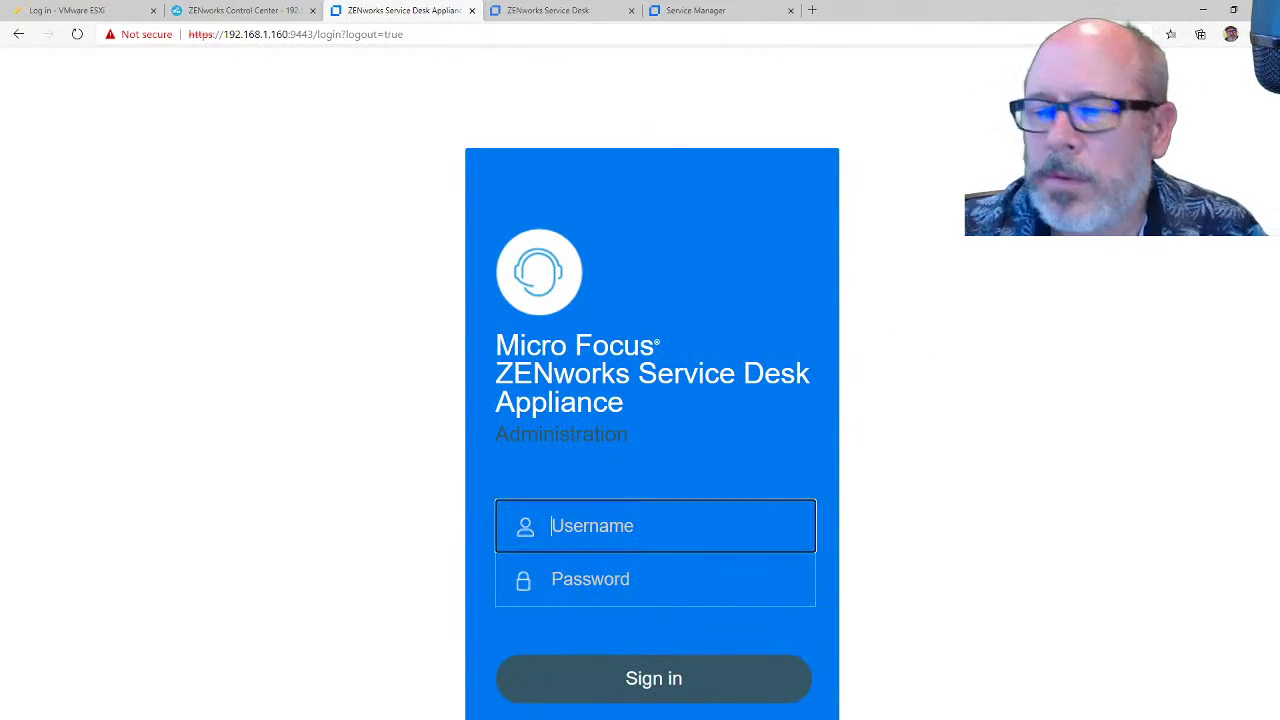
pyautogui.write('sdadmin')
pyautogui.press('Tab')
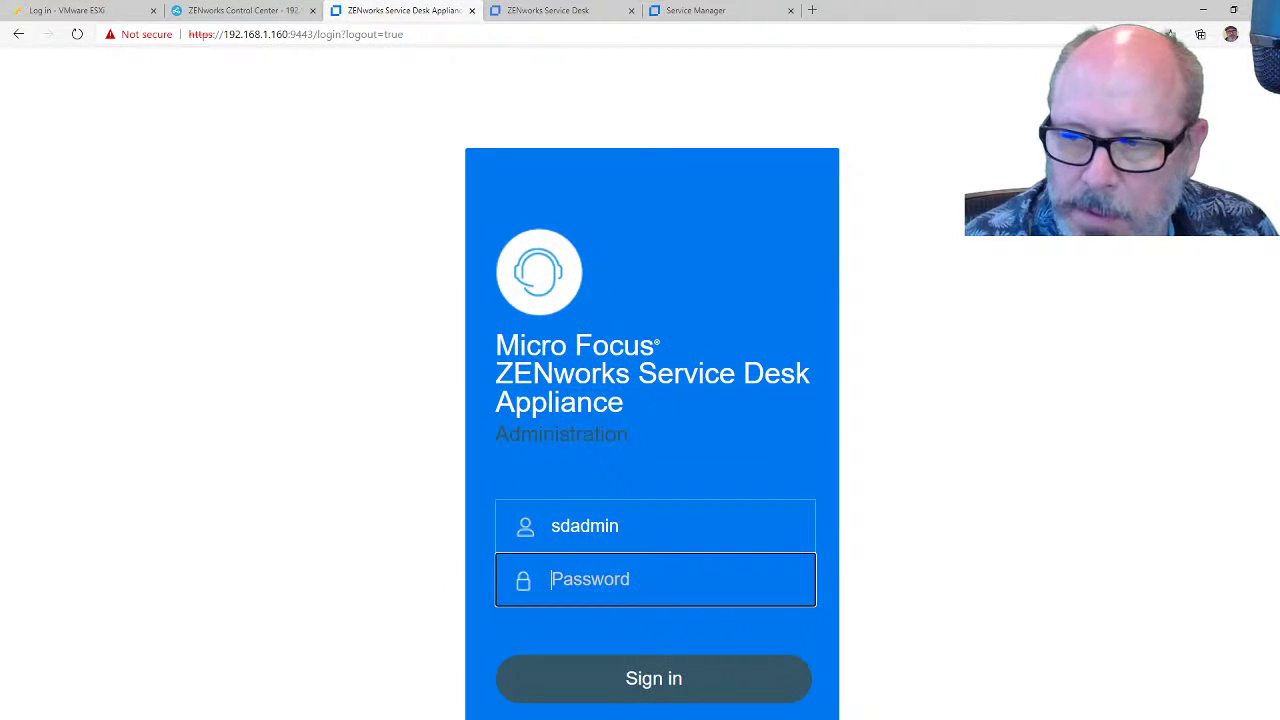
pyautogui.write('••••••')
pyautogui.press('Return')
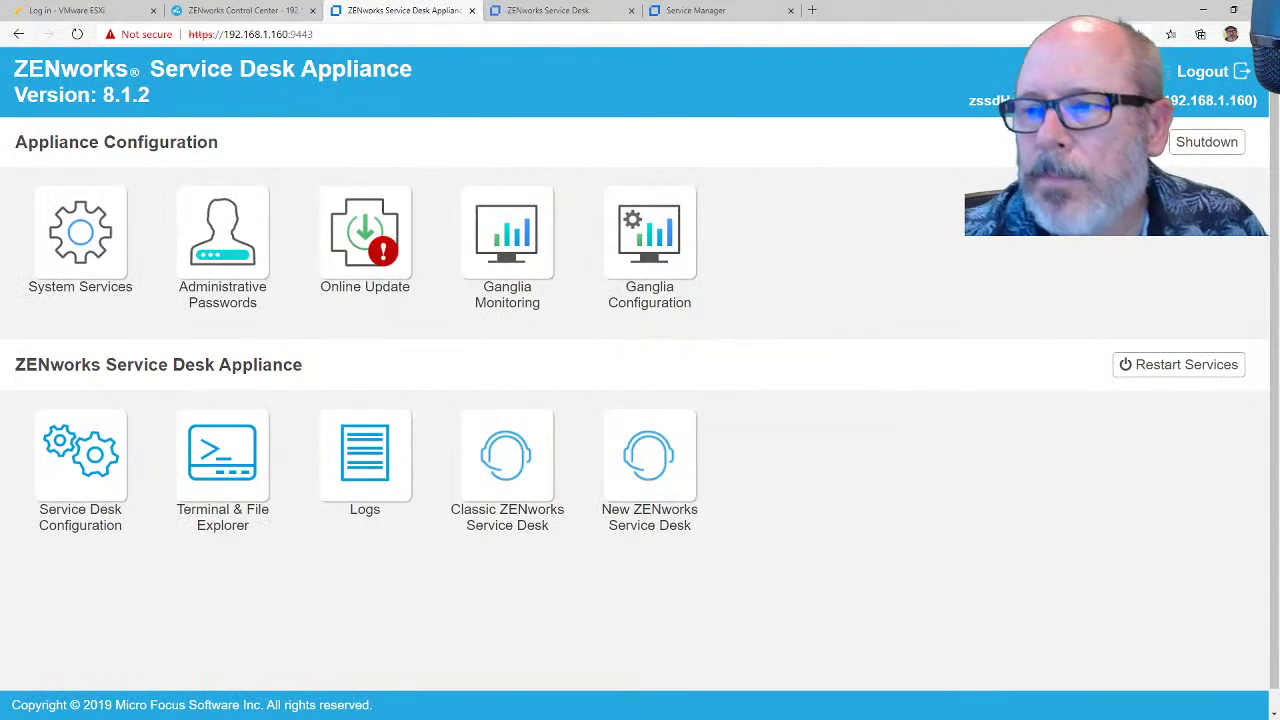
pyautogui.click(370, 258)
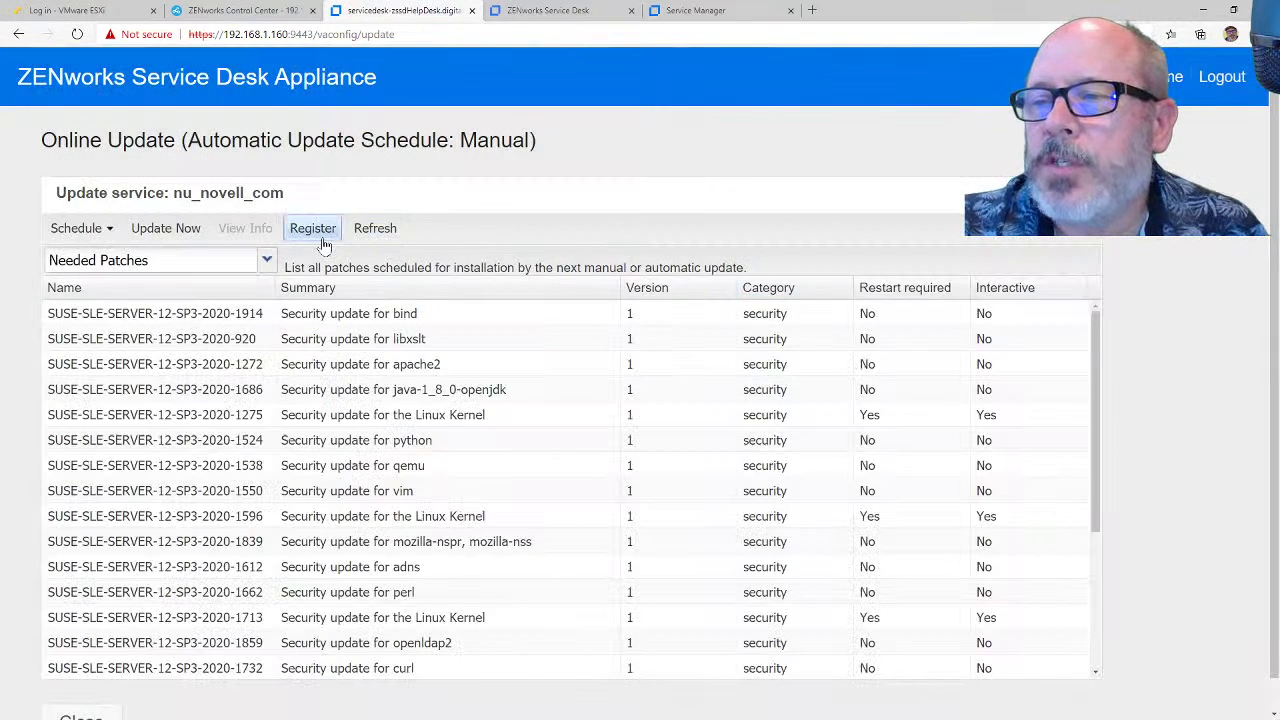
pyautogui.click(313, 228)
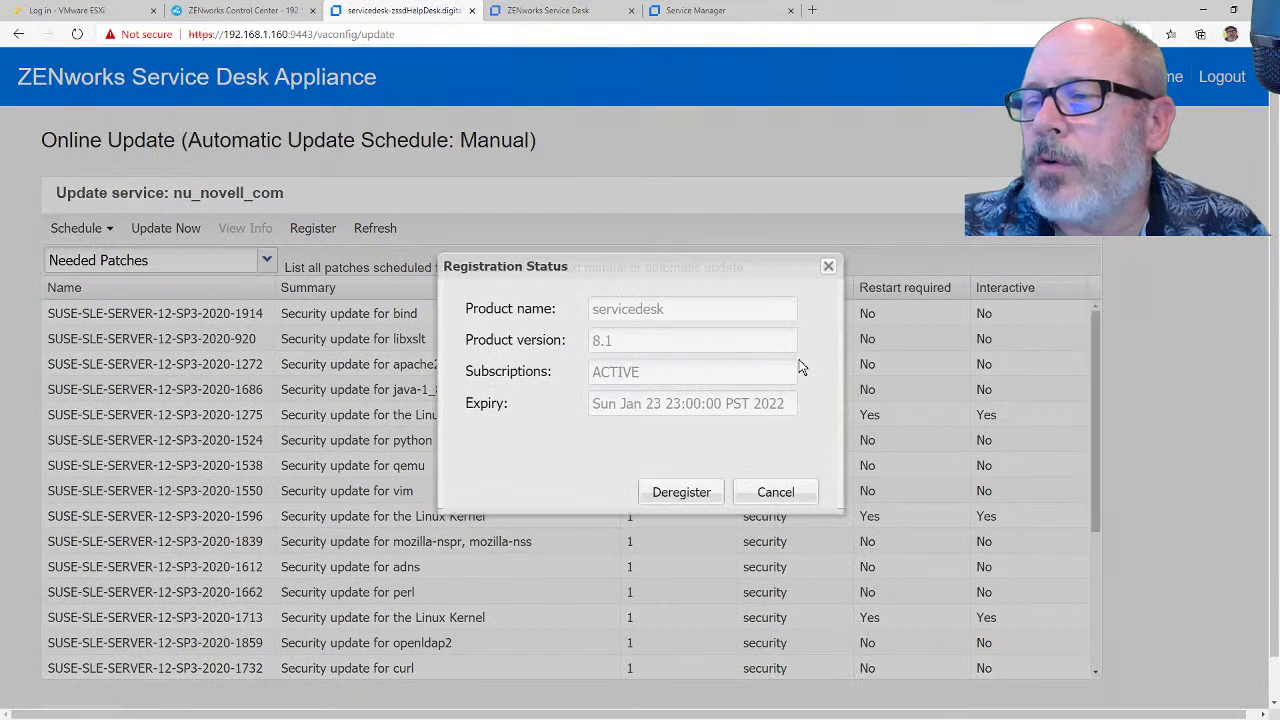
pyautogui.click(757, 487)
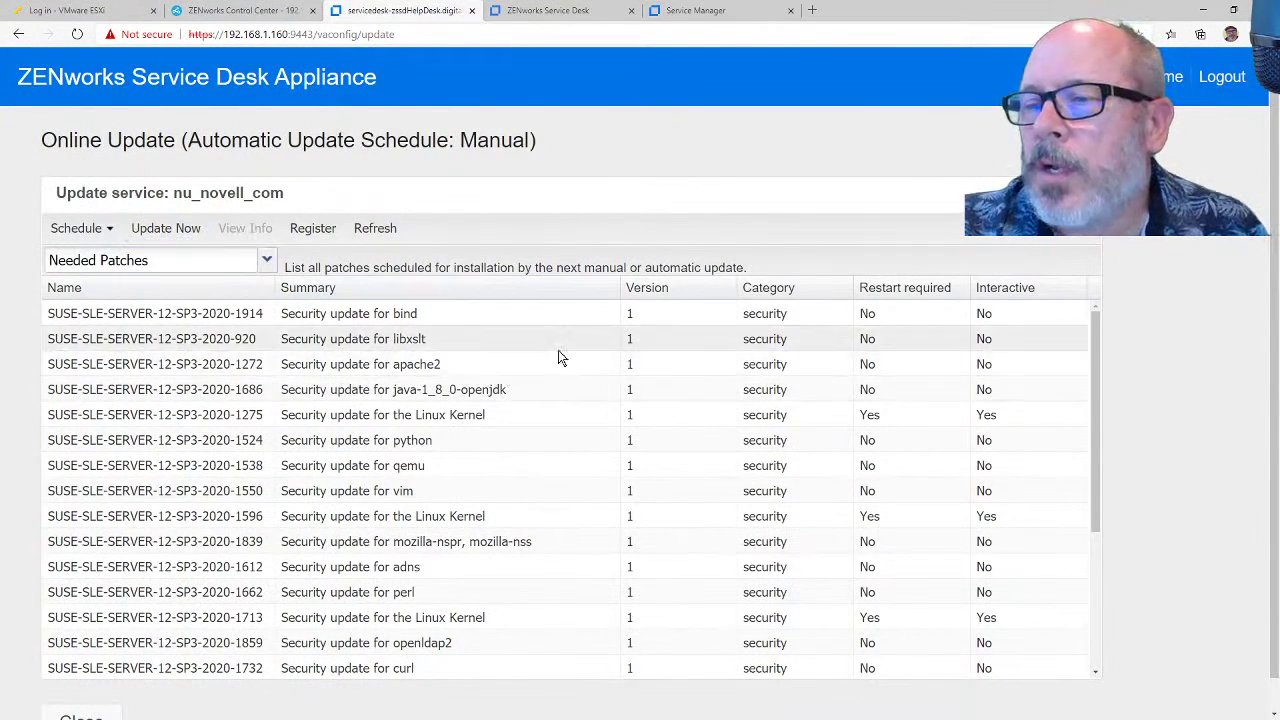
pyautogui.scroll(-2, 570, 355)
pyautogui.scroll(-2, 577, 356)
pyautogui.scroll(-1, 577, 354)
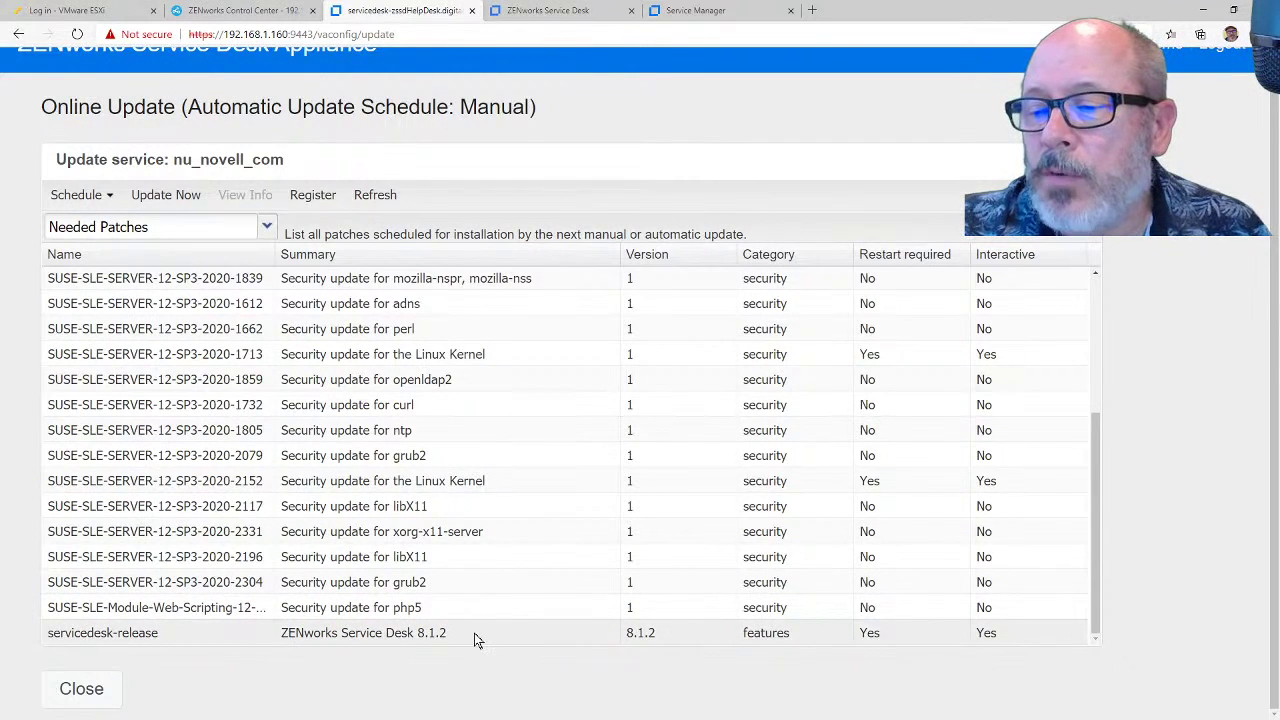
pyautogui.click(418, 640)
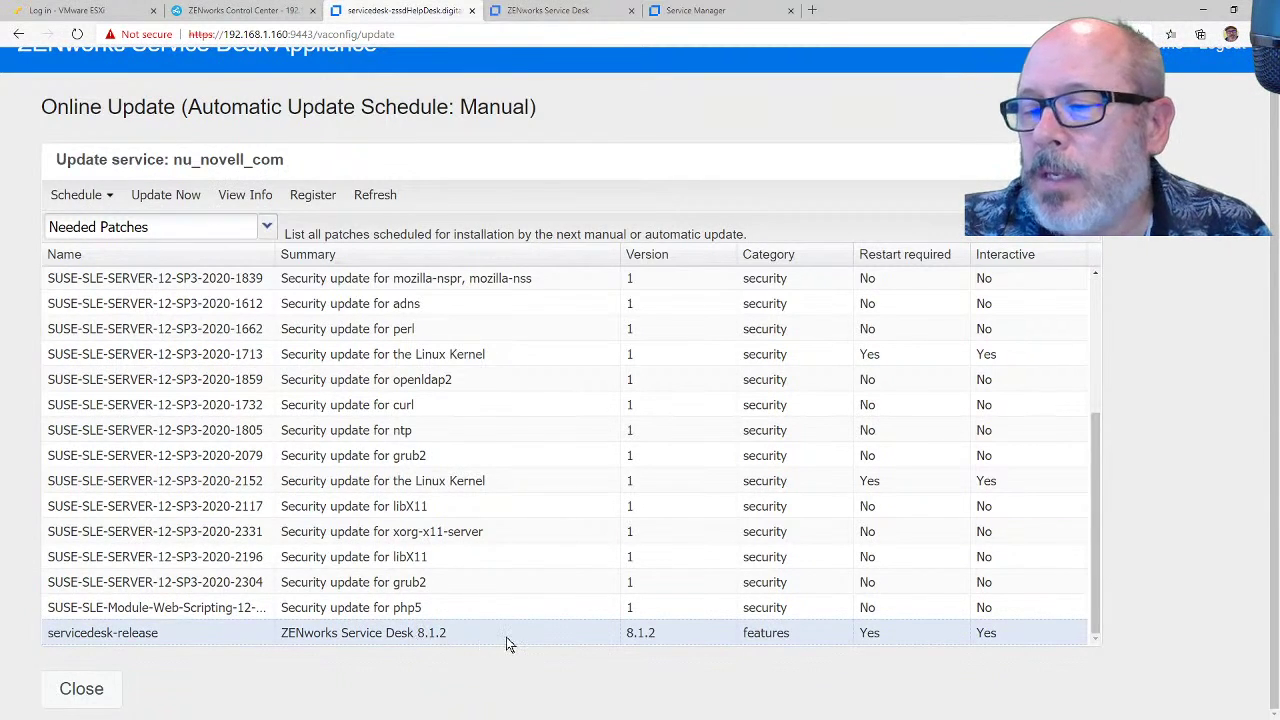
pyautogui.scroll(3, 506, 640)
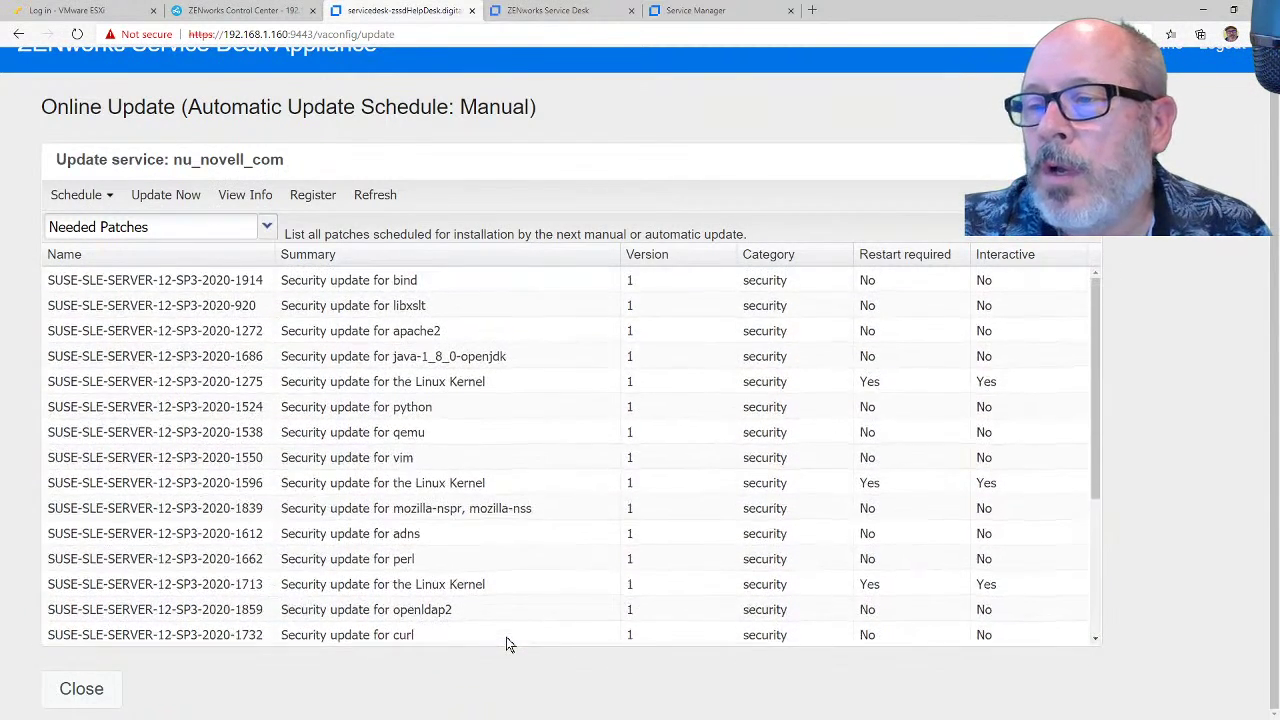
pyautogui.scroll(-3, 506, 644)
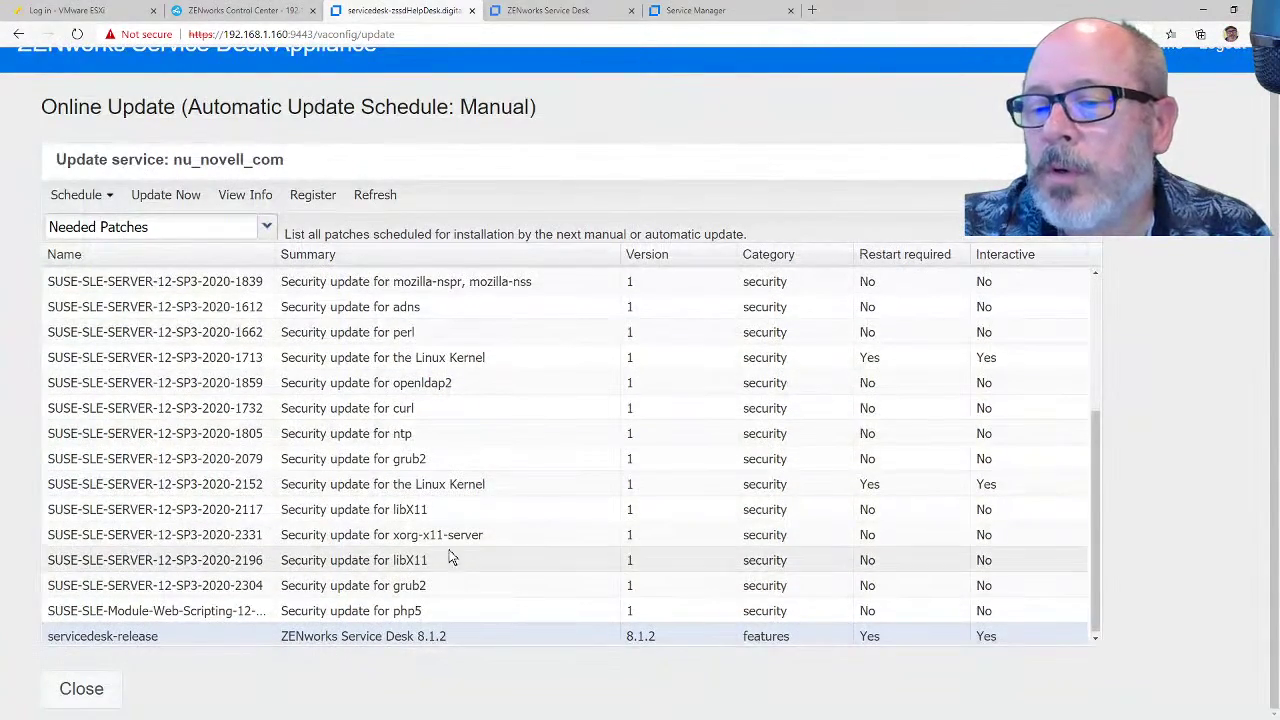
pyautogui.scroll(3, 456, 549)
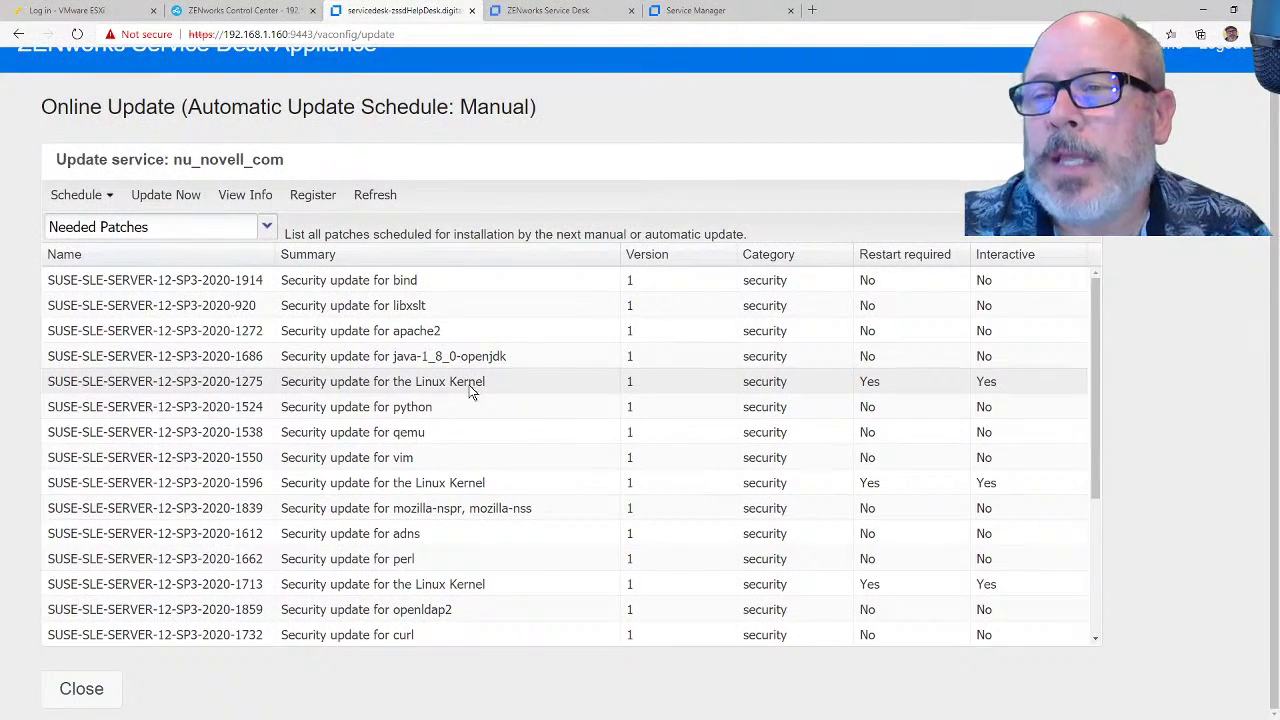
pyautogui.click(96, 684)
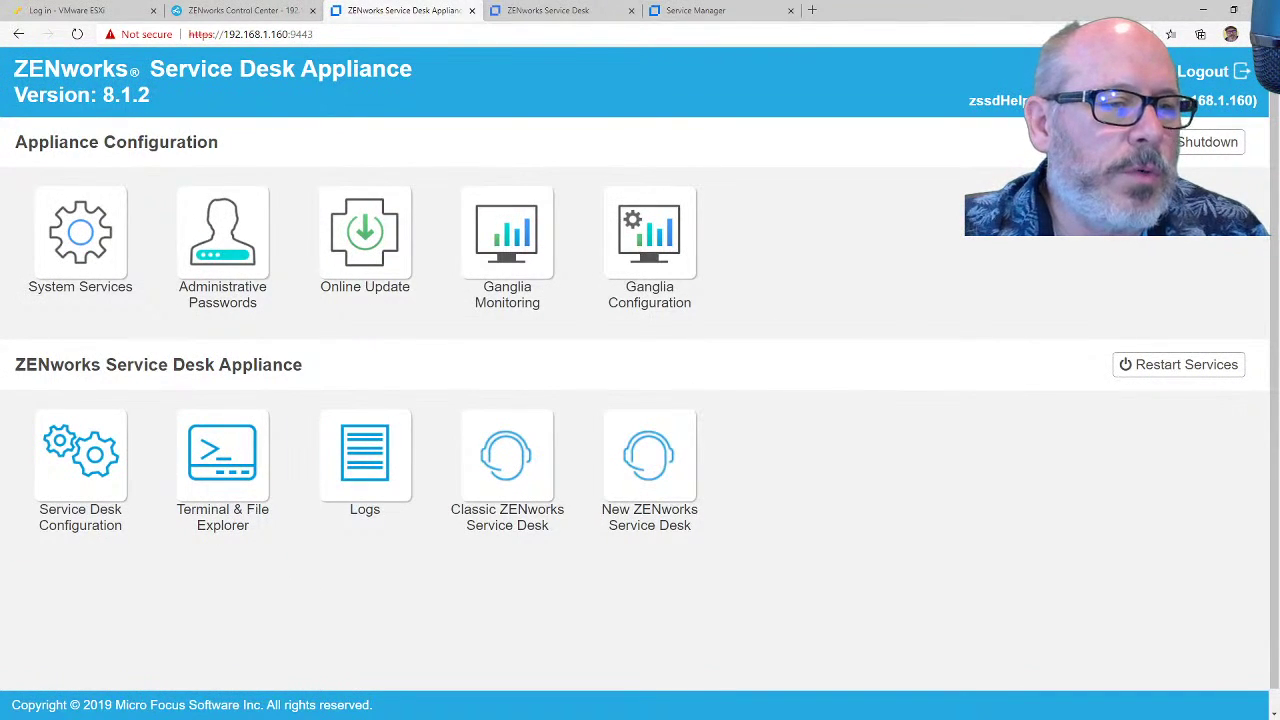
# Step: Connect WinSCP to the appliance over SFTP and open the remote /tmp folder
pyautogui.hotkey('alt', 'Tab')
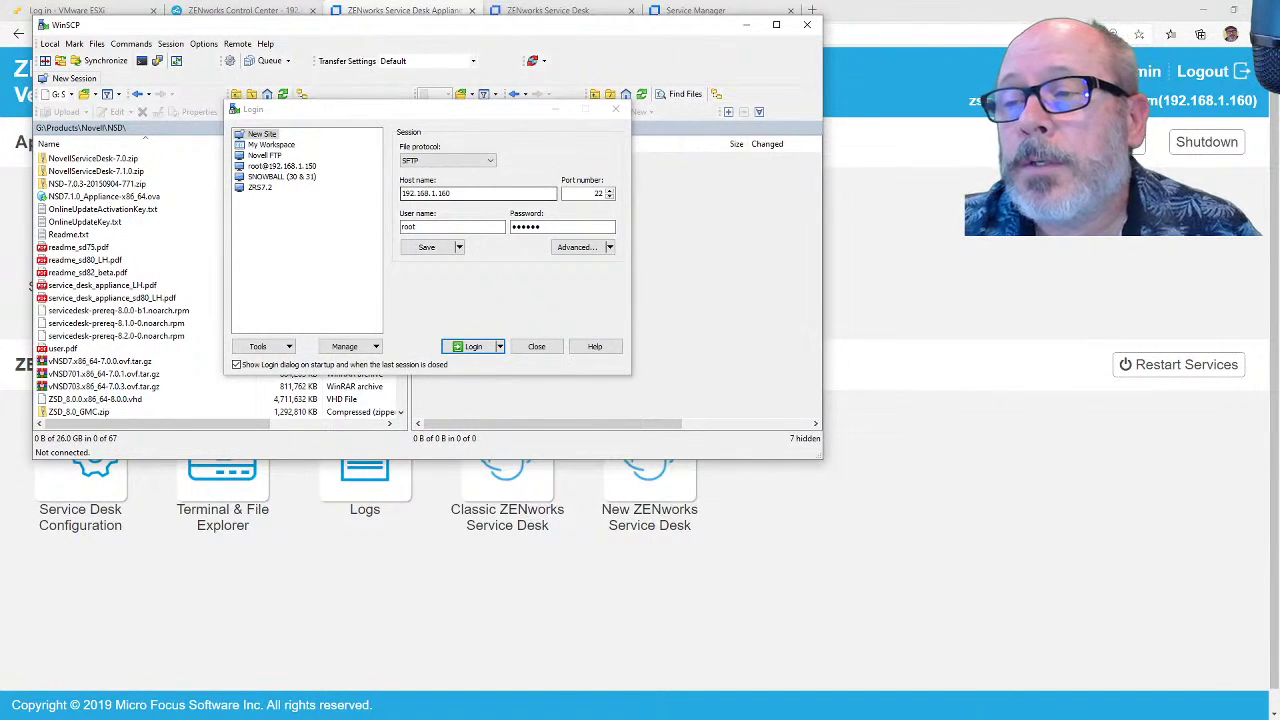
pyautogui.click(469, 348)
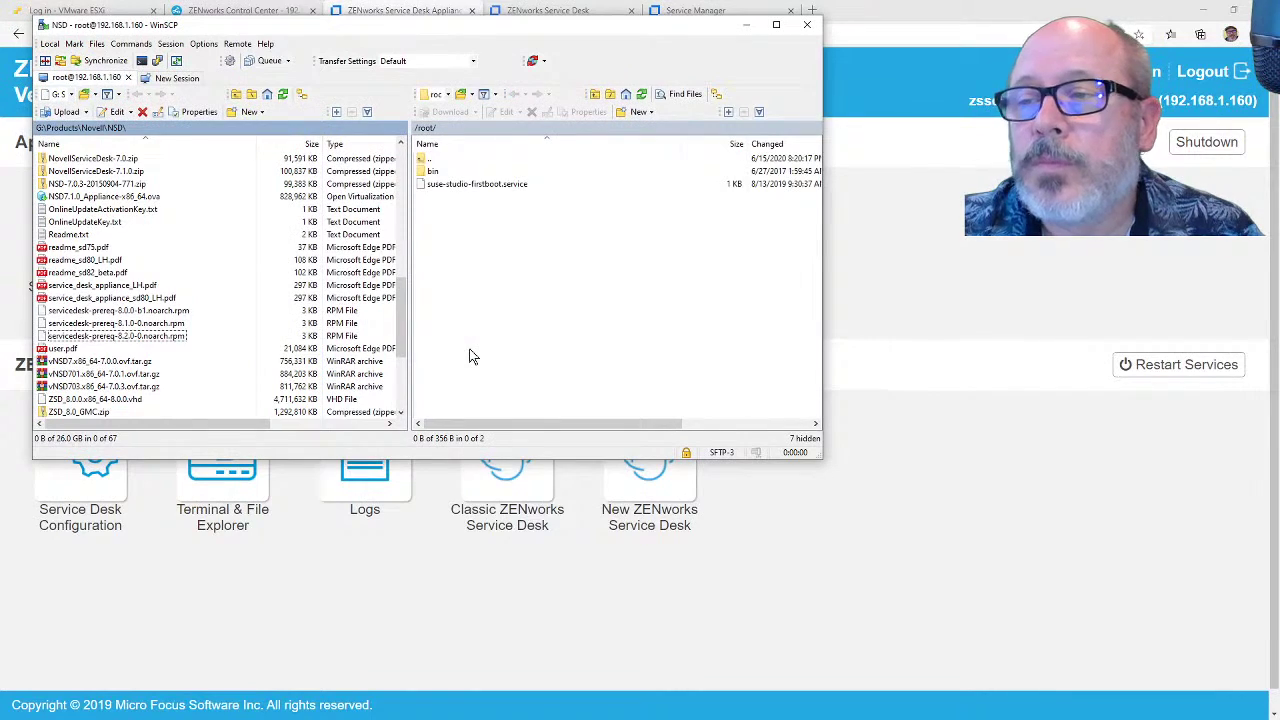
pyautogui.click(418, 129)
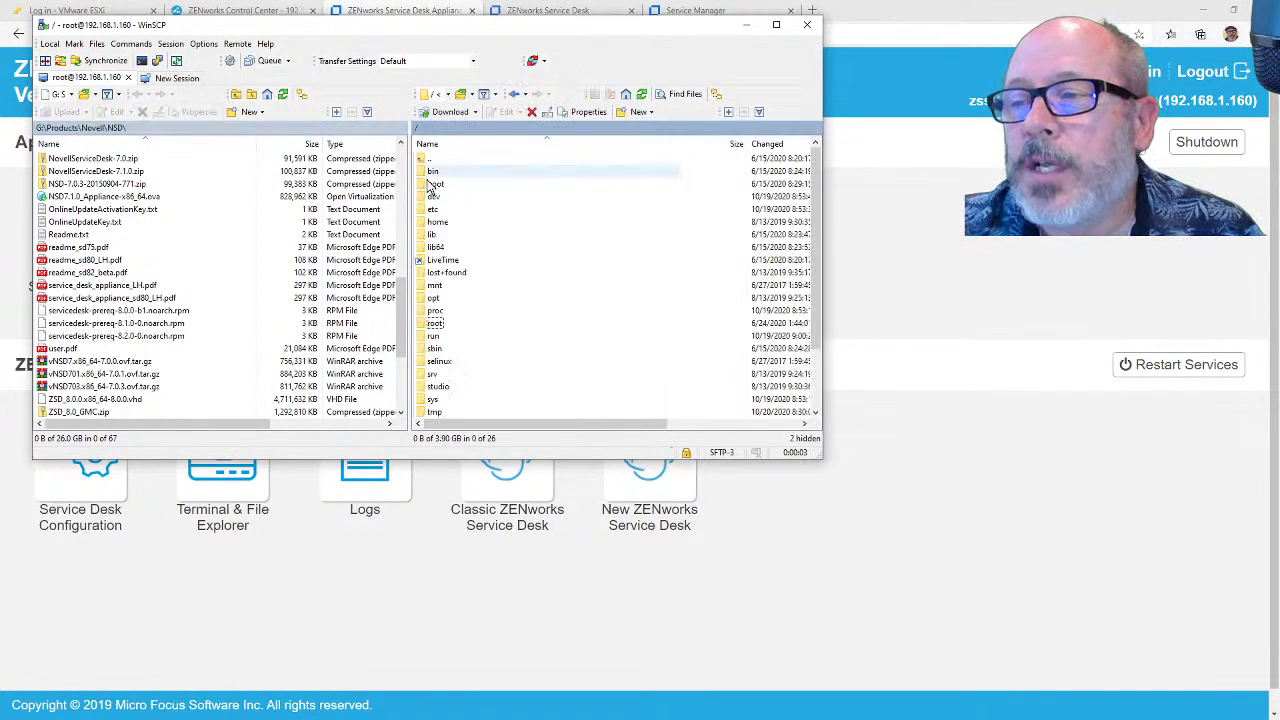
pyautogui.doubleClick(436, 412)
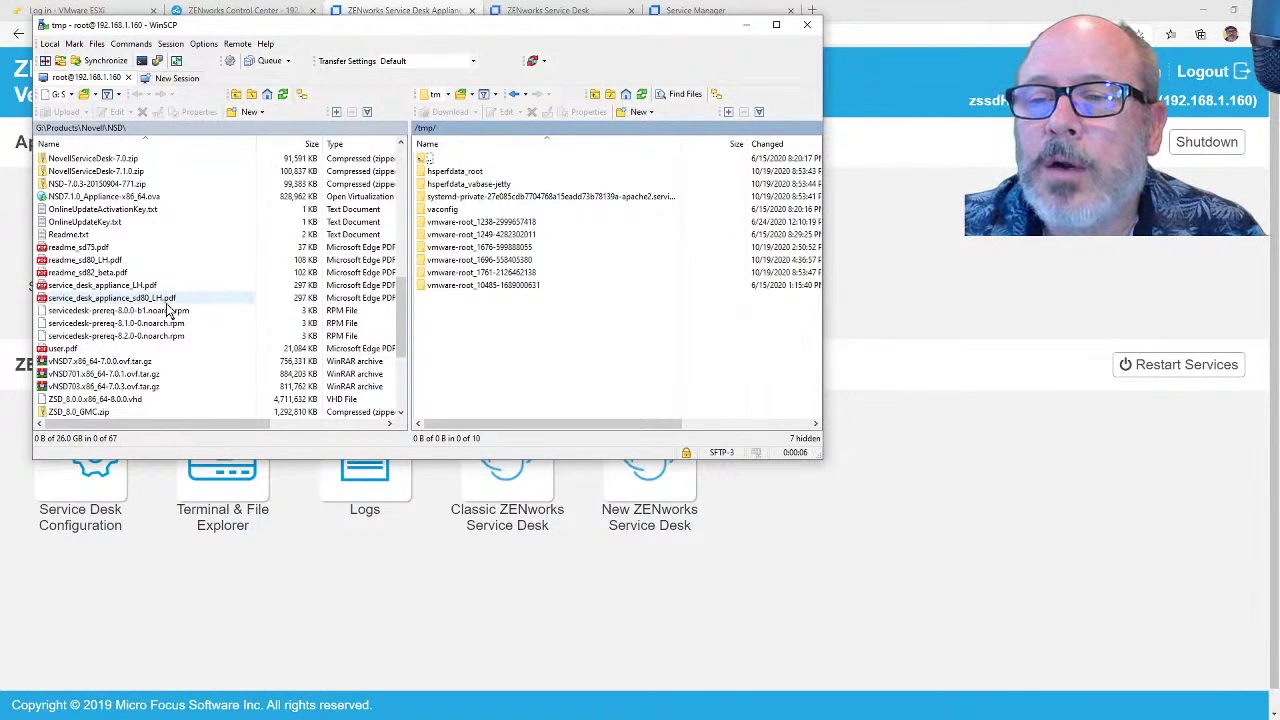
# Step: Upload servicedesk-prereq-8.2.0-0.noarch.rpm into /tmp and minimize WinSCP
pyautogui.click(140, 337)
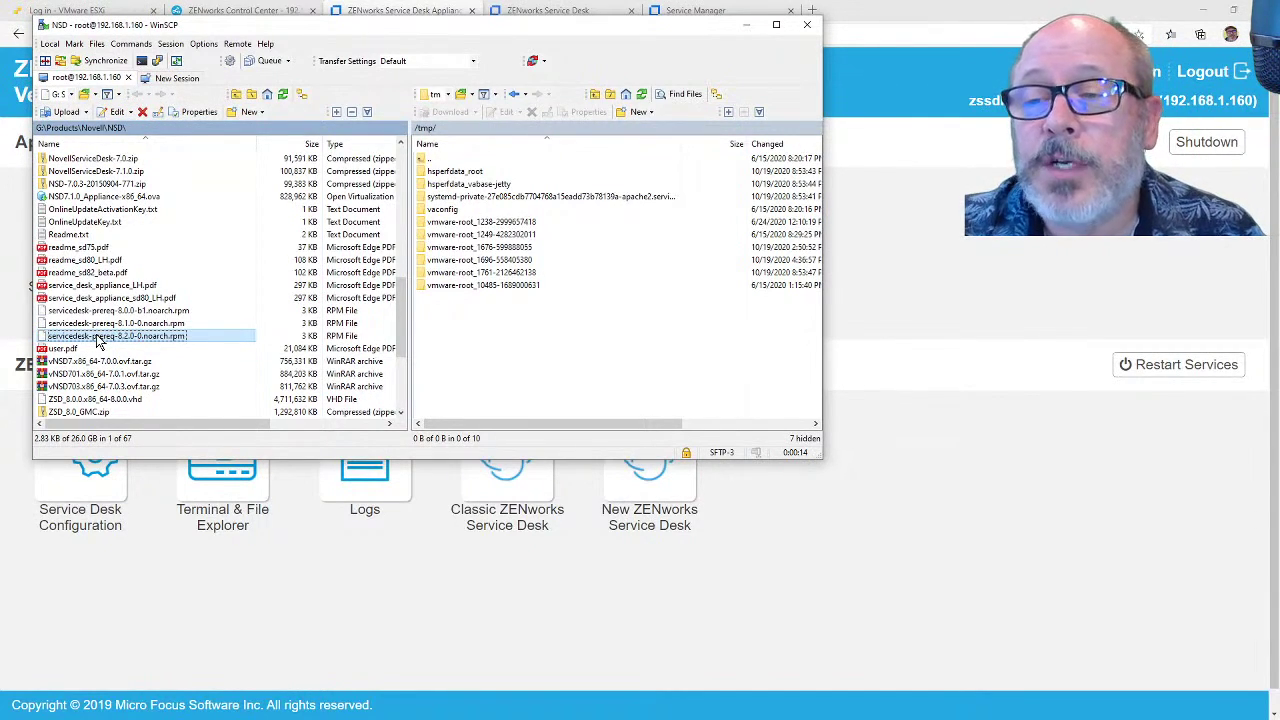
pyautogui.rightClick(100, 340)
pyautogui.click(135, 368)
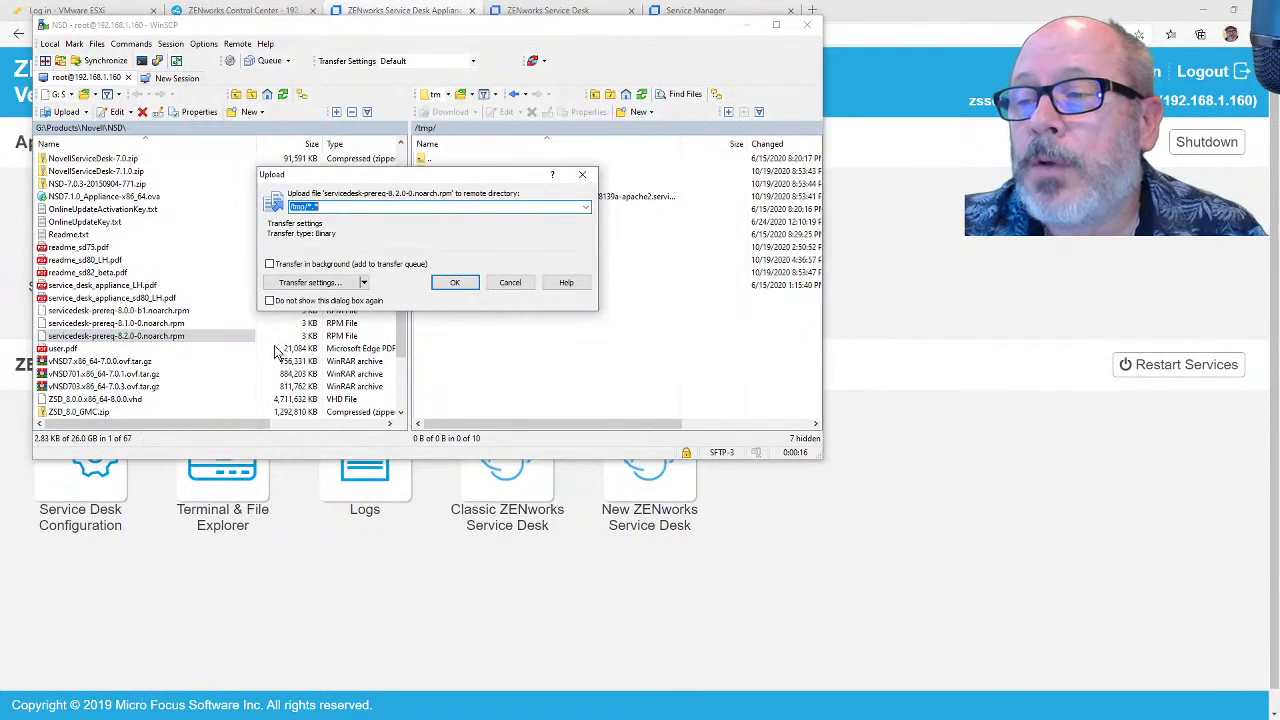
pyautogui.click(451, 285)
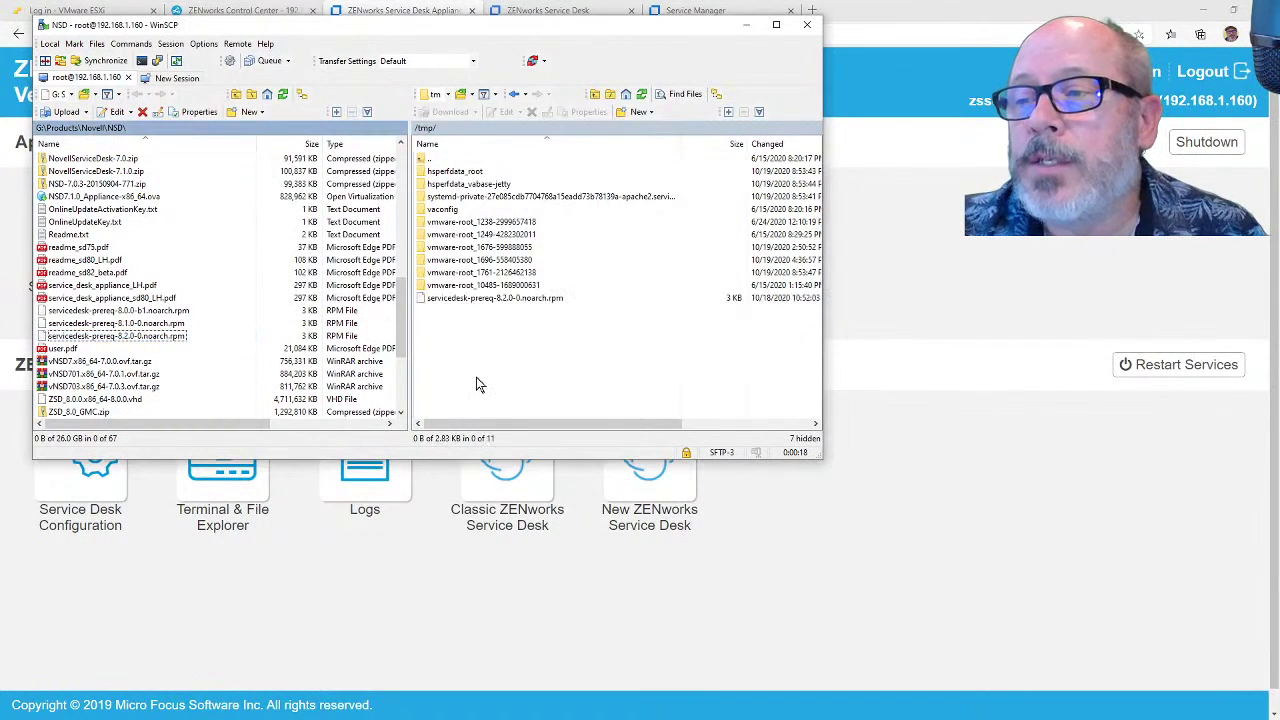
pyautogui.click(750, 28)
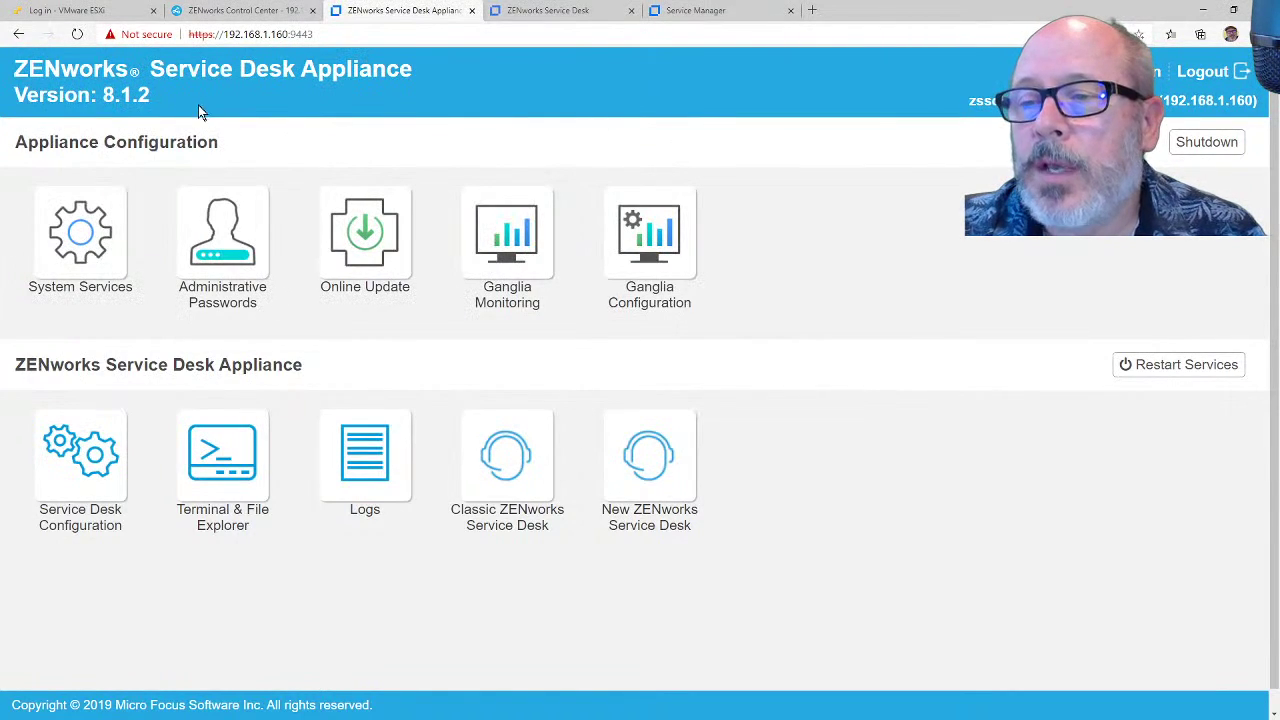
# Step: Close Terminal 1 and leave the appliance terminal page
pyautogui.click(228, 465)
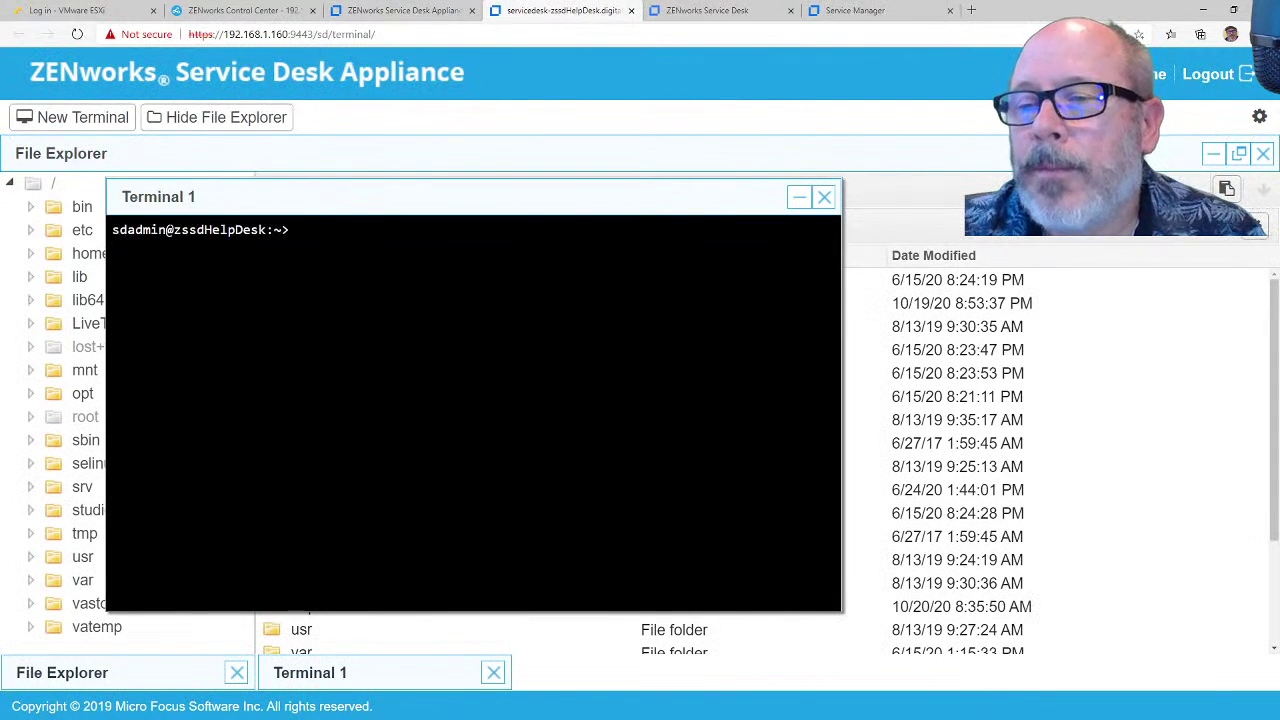
pyautogui.click(824, 202)
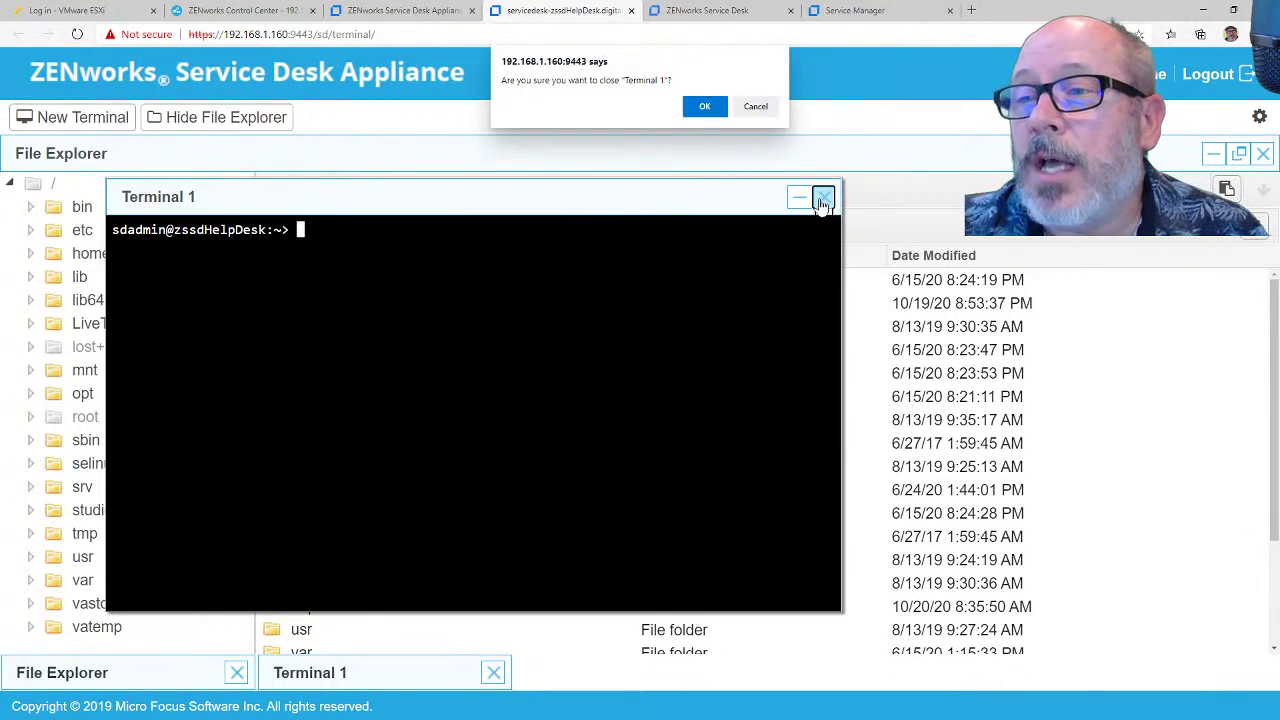
pyautogui.click(705, 108)
pyautogui.click(1208, 74)
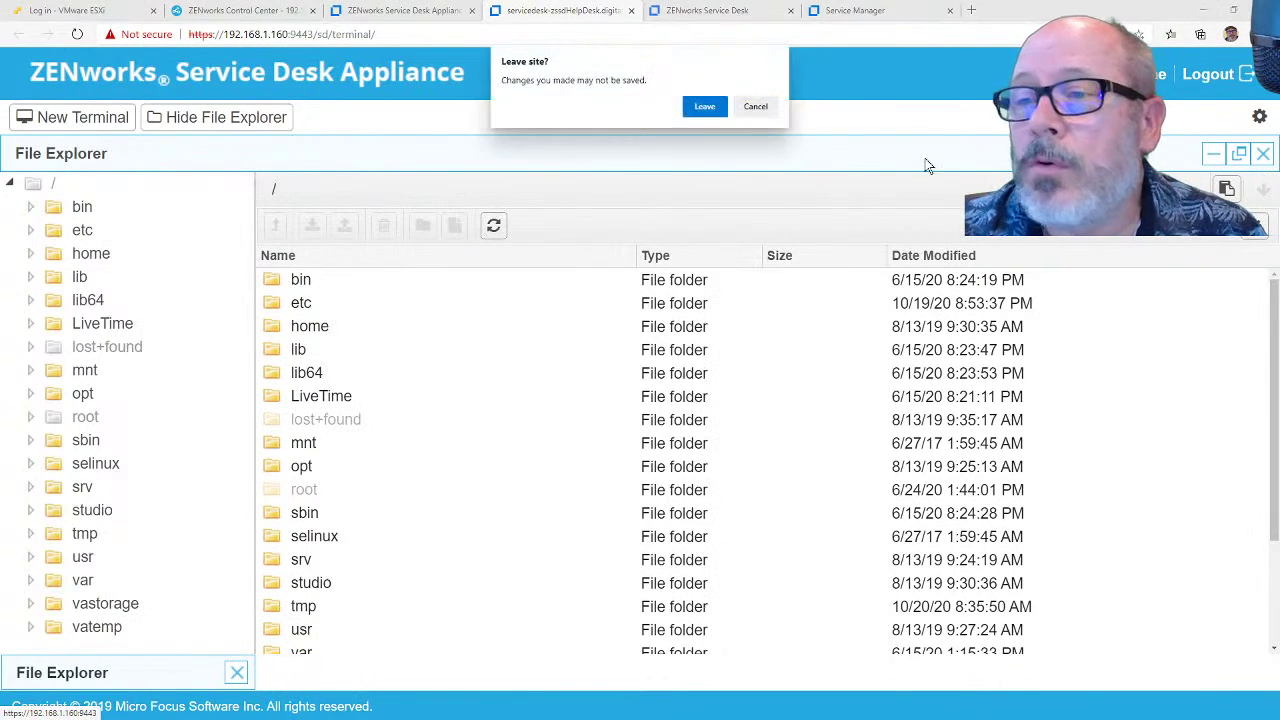
pyautogui.click(705, 106)
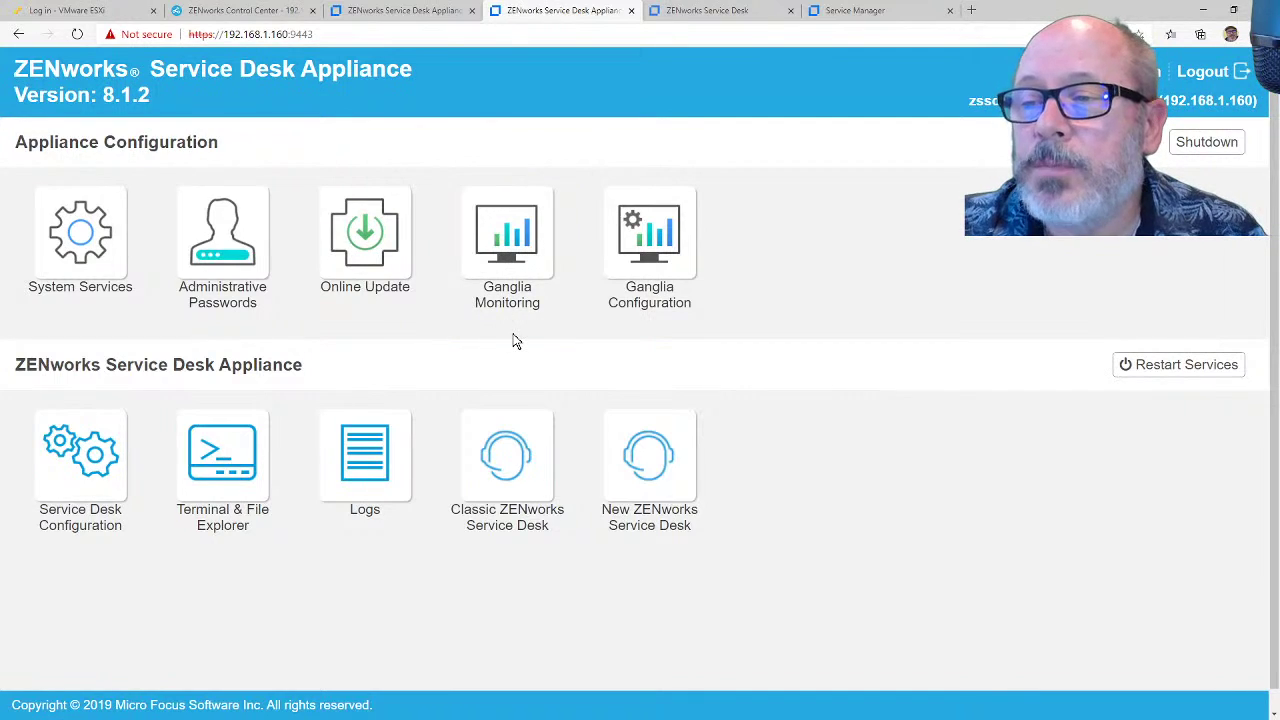
# Step: Check that SSH is running in System Services without changing it, then return Home
pyautogui.click(95, 250)
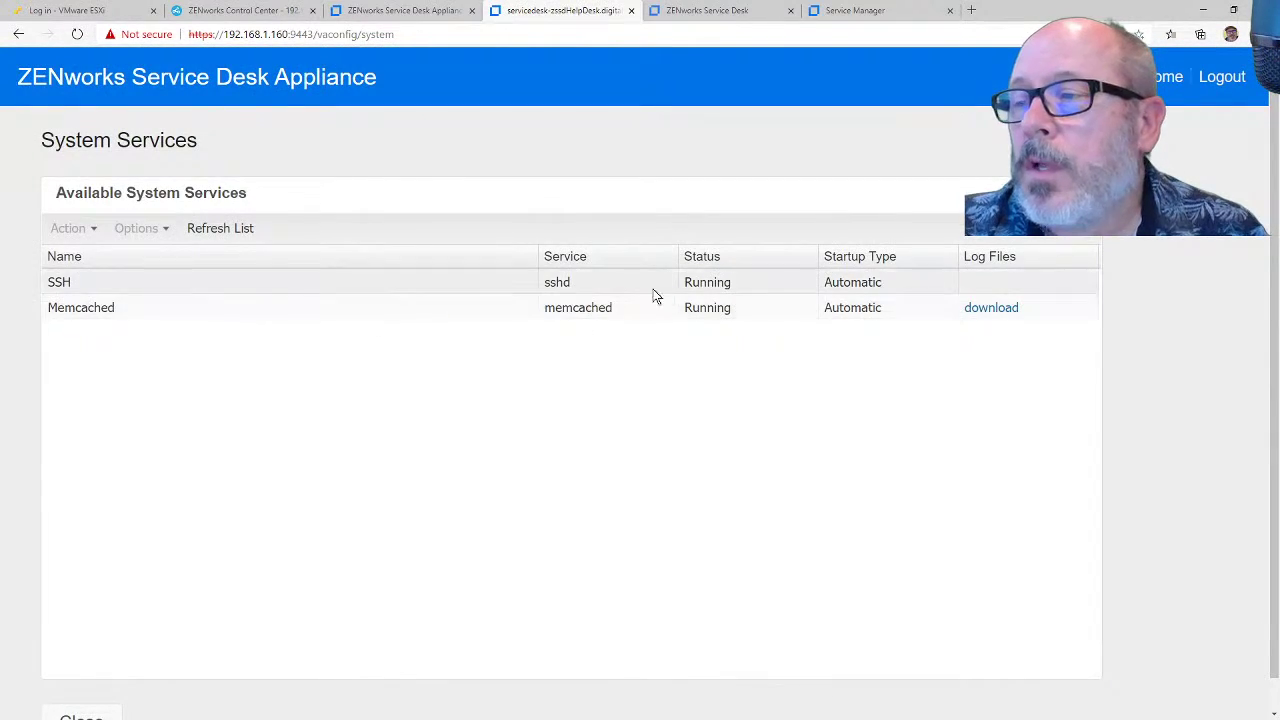
pyautogui.click(449, 283)
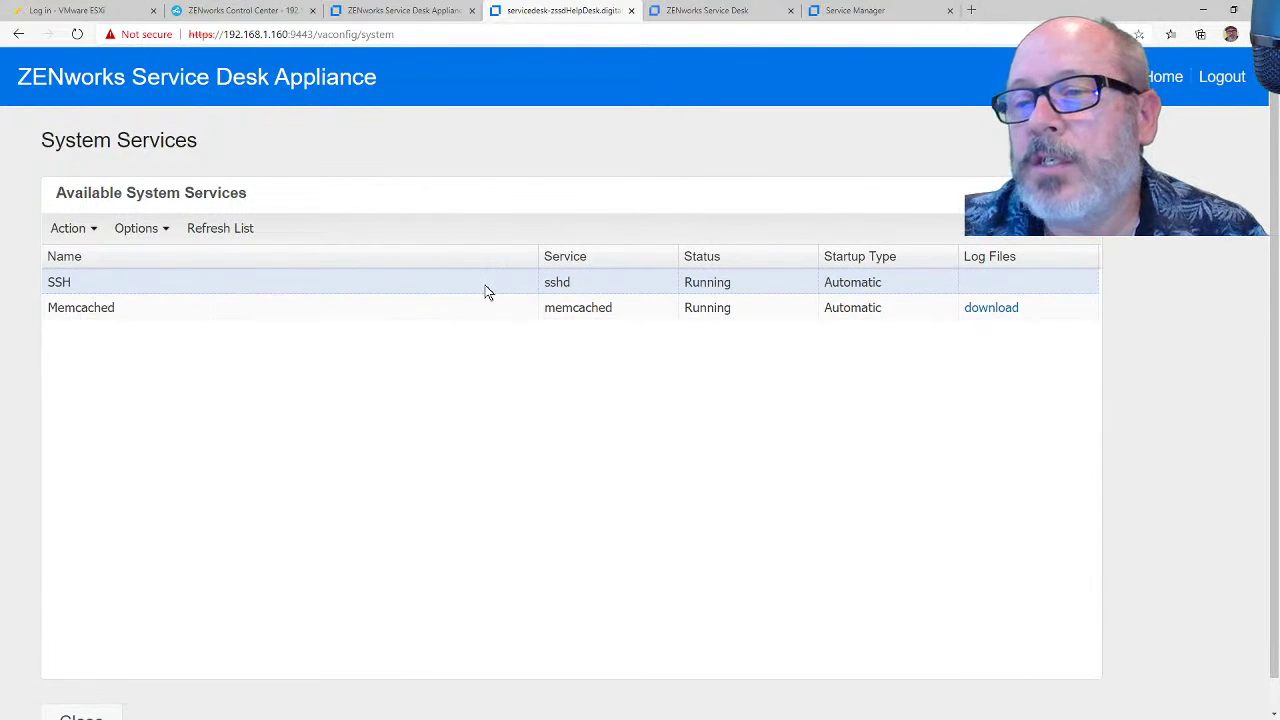
pyautogui.click(92, 230)
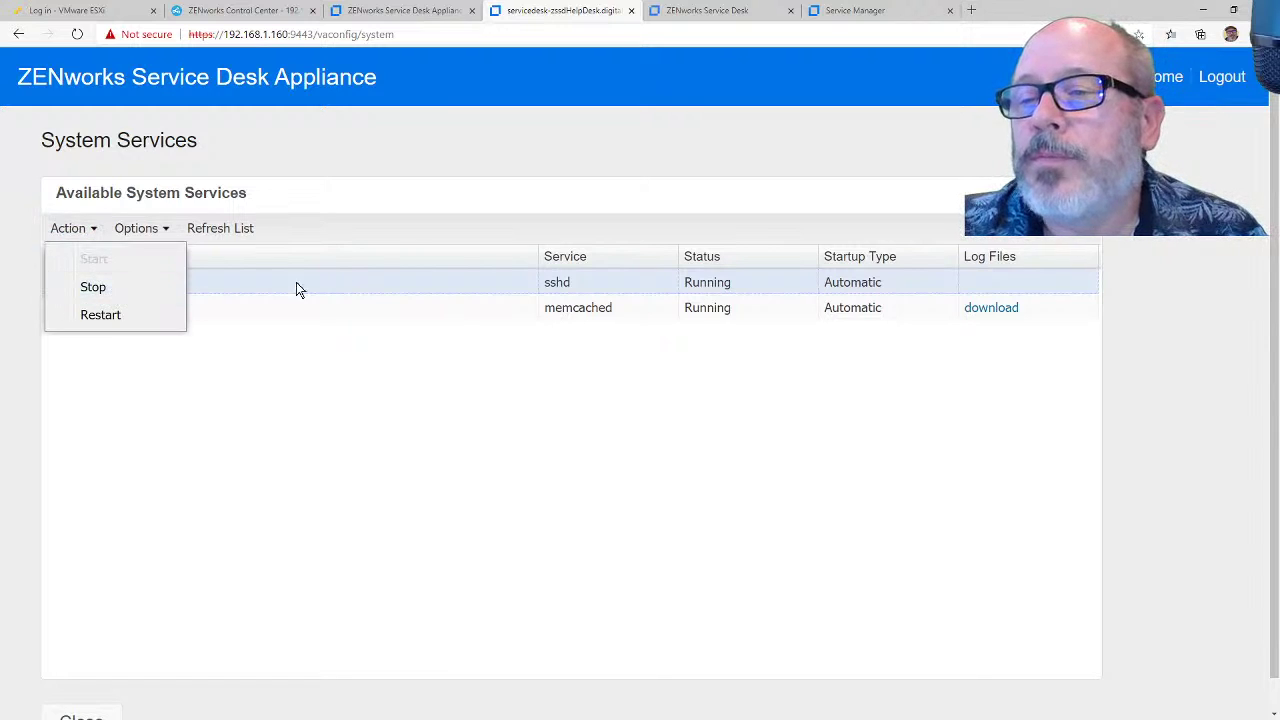
pyautogui.click(496, 406)
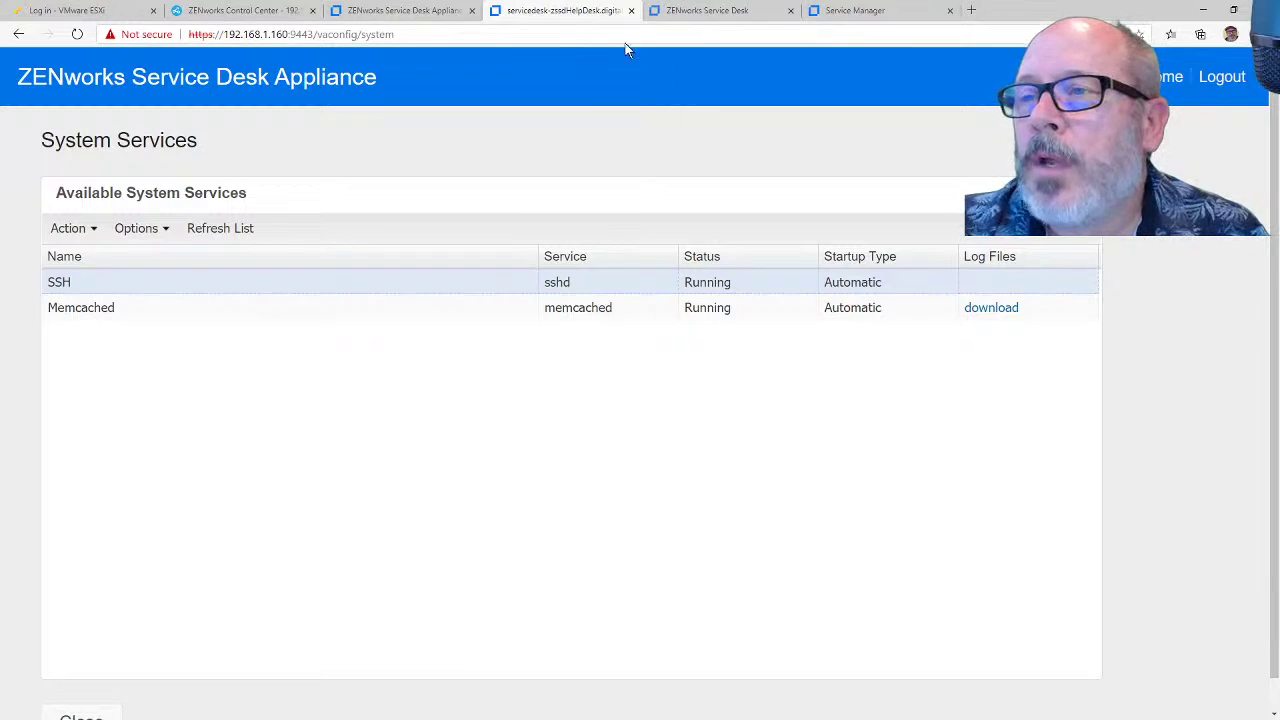
pyautogui.click(1168, 77)
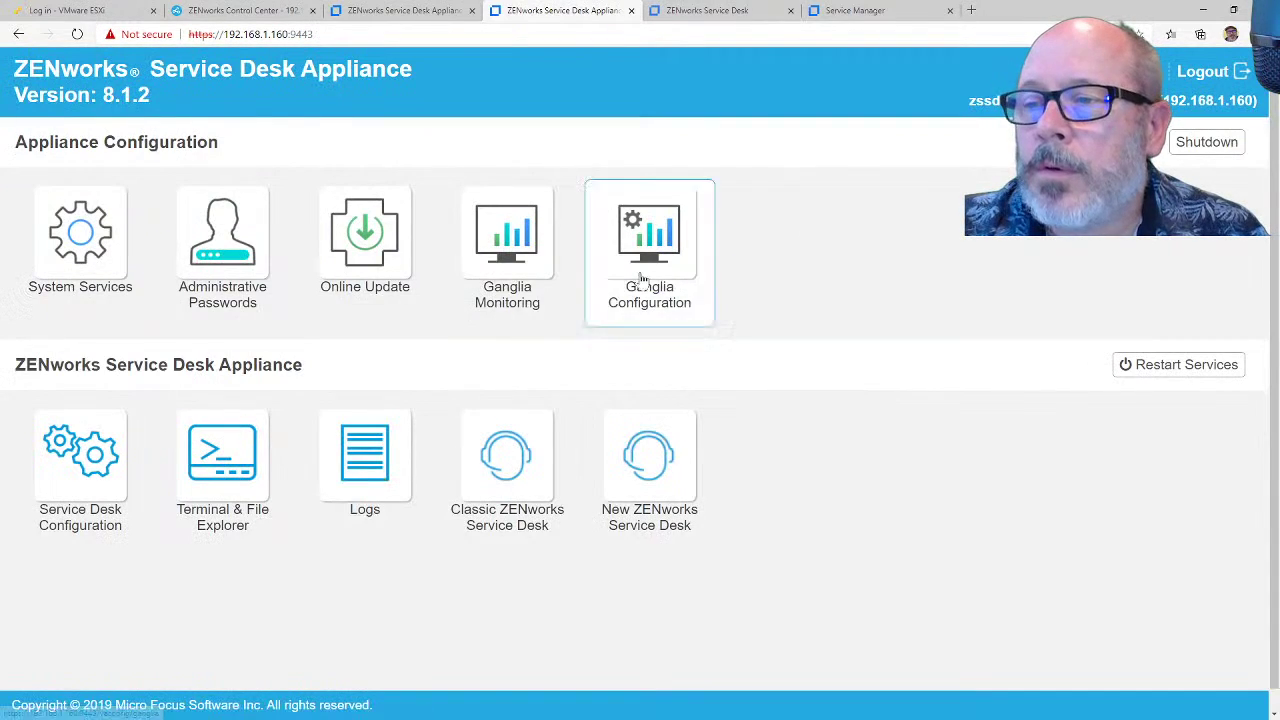
# Step: In the appliance terminal, become root with su - and list the /tmp folder
pyautogui.click(224, 436)
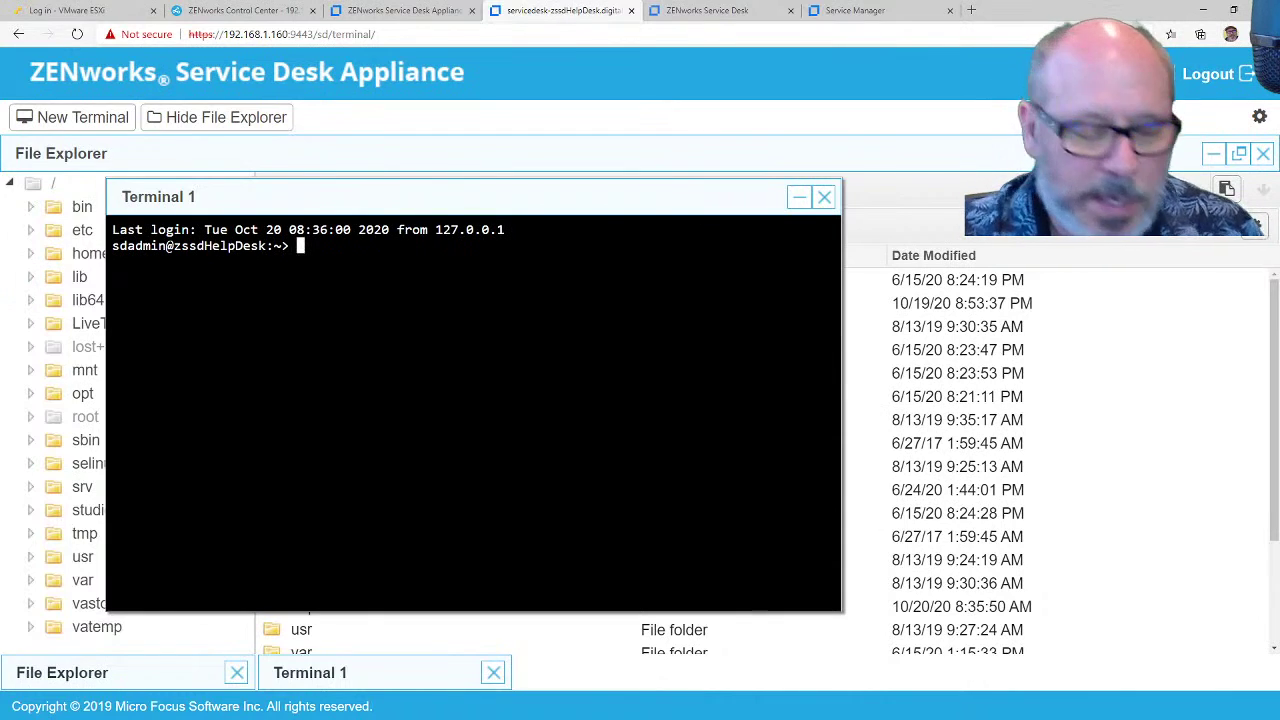
pyautogui.write('su')
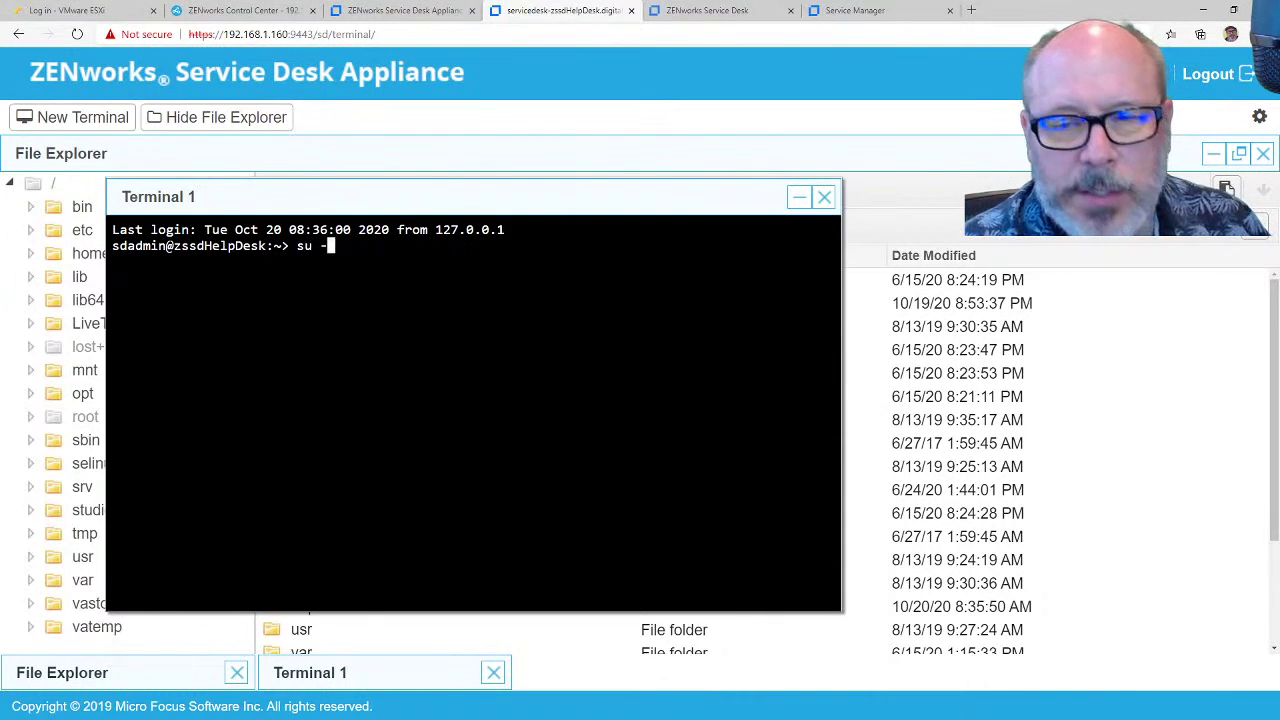
pyautogui.write(' -')
pyautogui.press('Return')
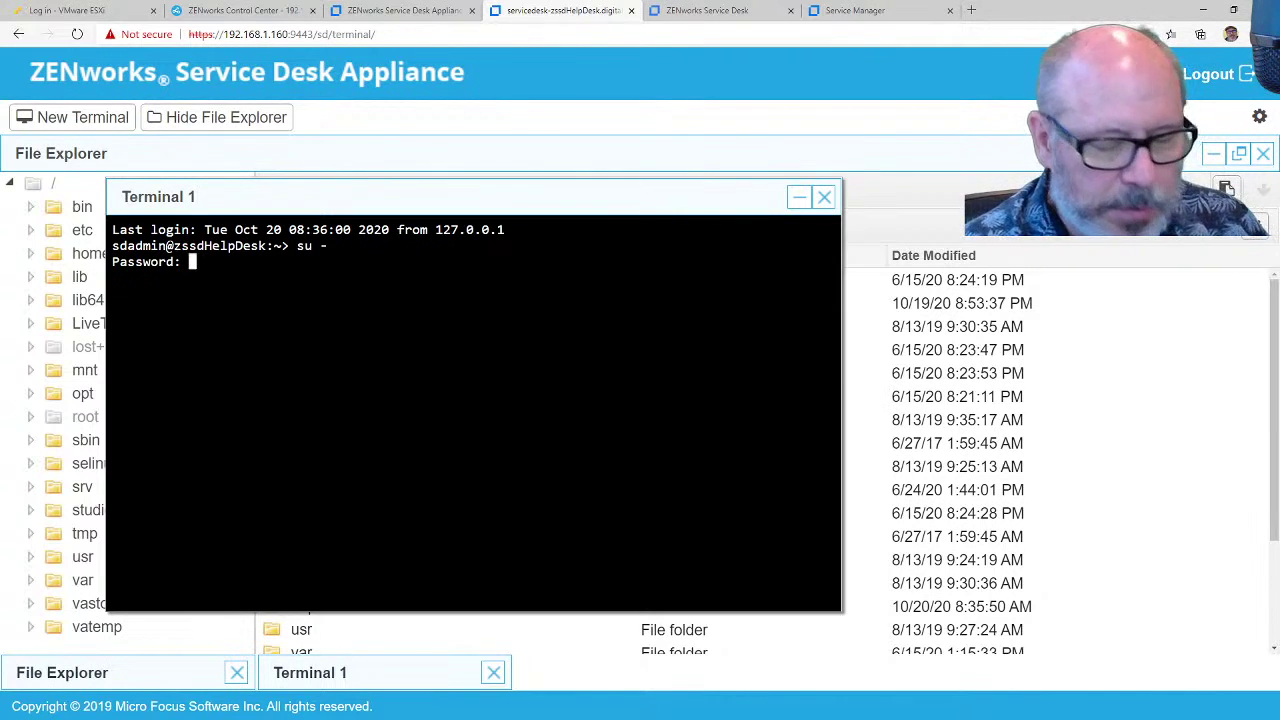
pyautogui.press('Return')
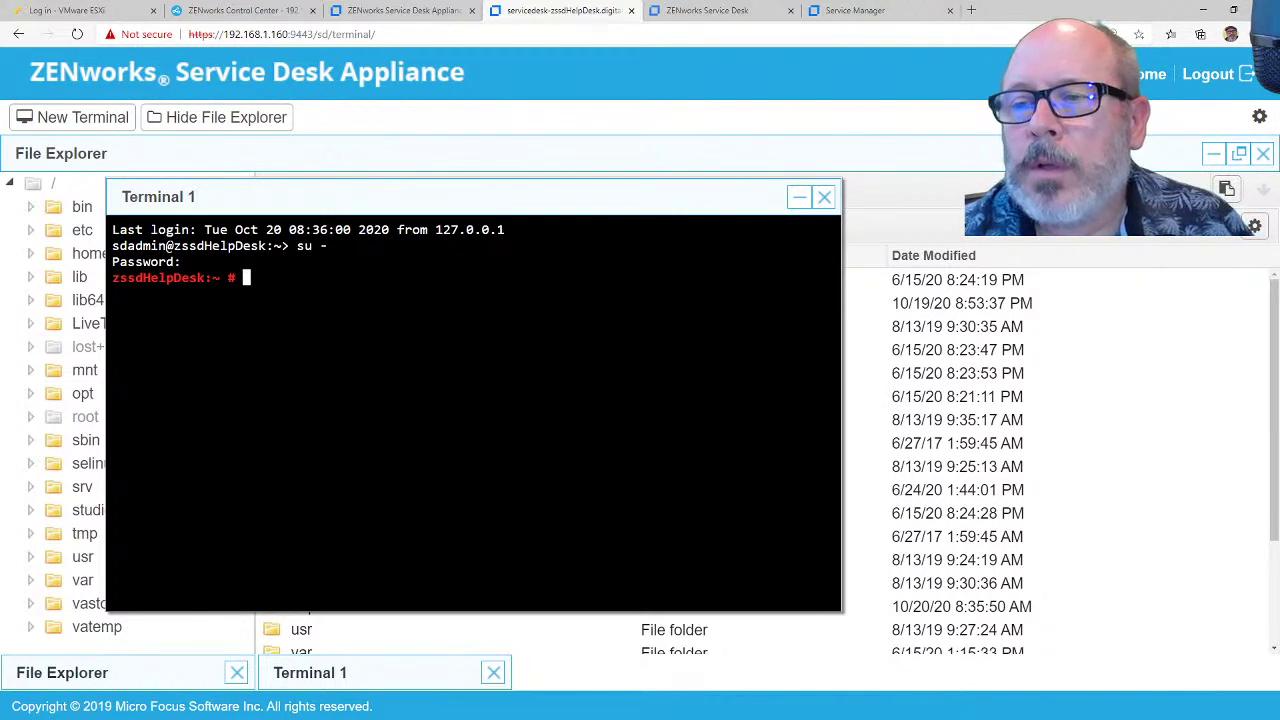
pyautogui.write('cd /tm')
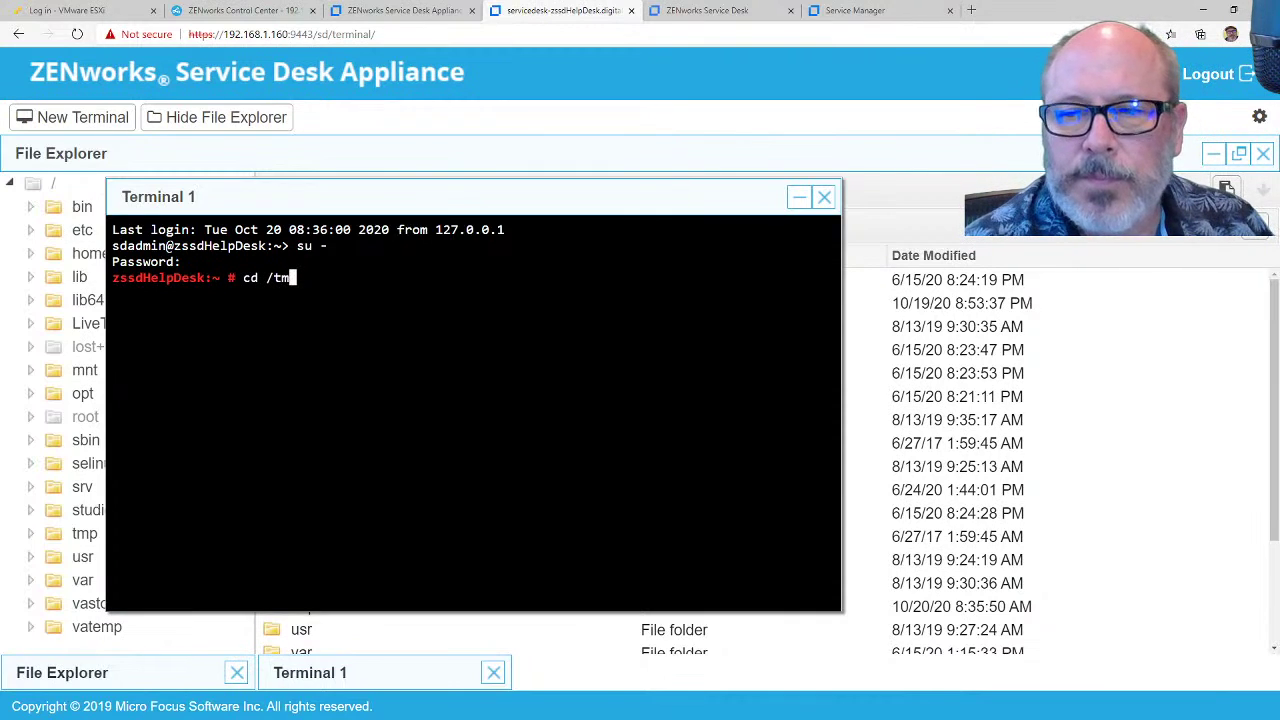
pyautogui.write('p')
pyautogui.press('Return')
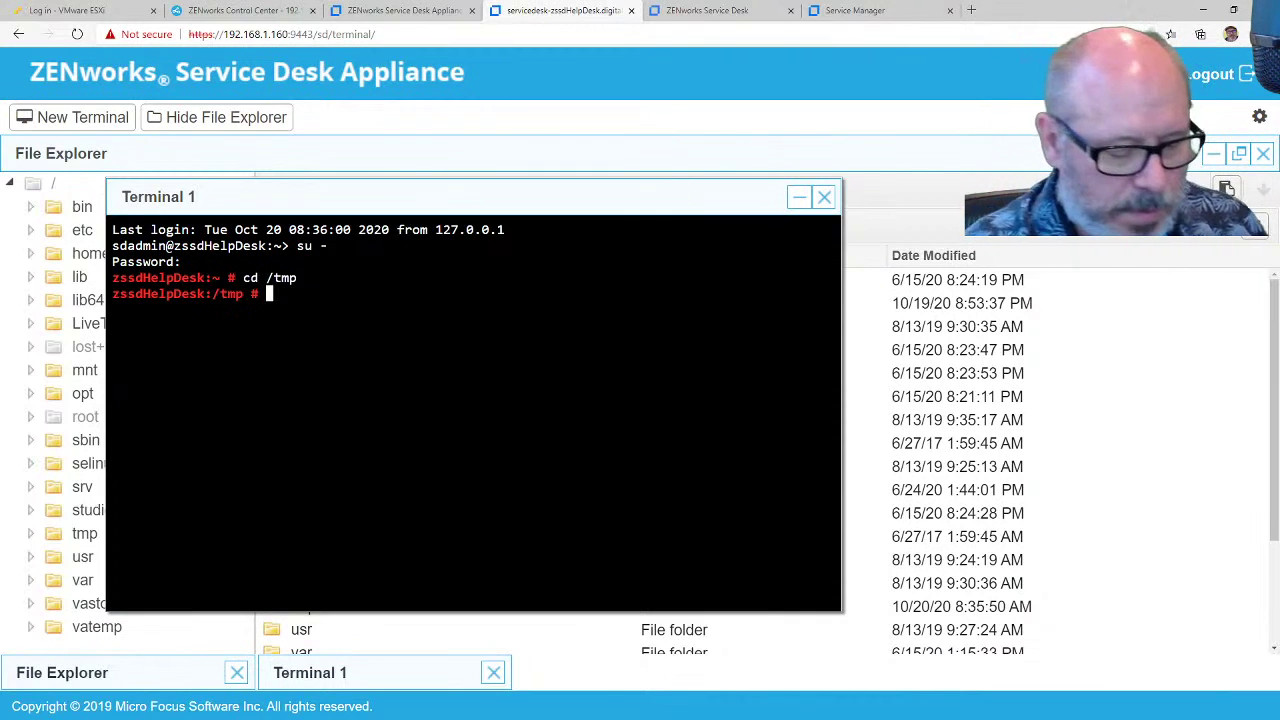
pyautogui.write('ls')
pyautogui.press('Return')
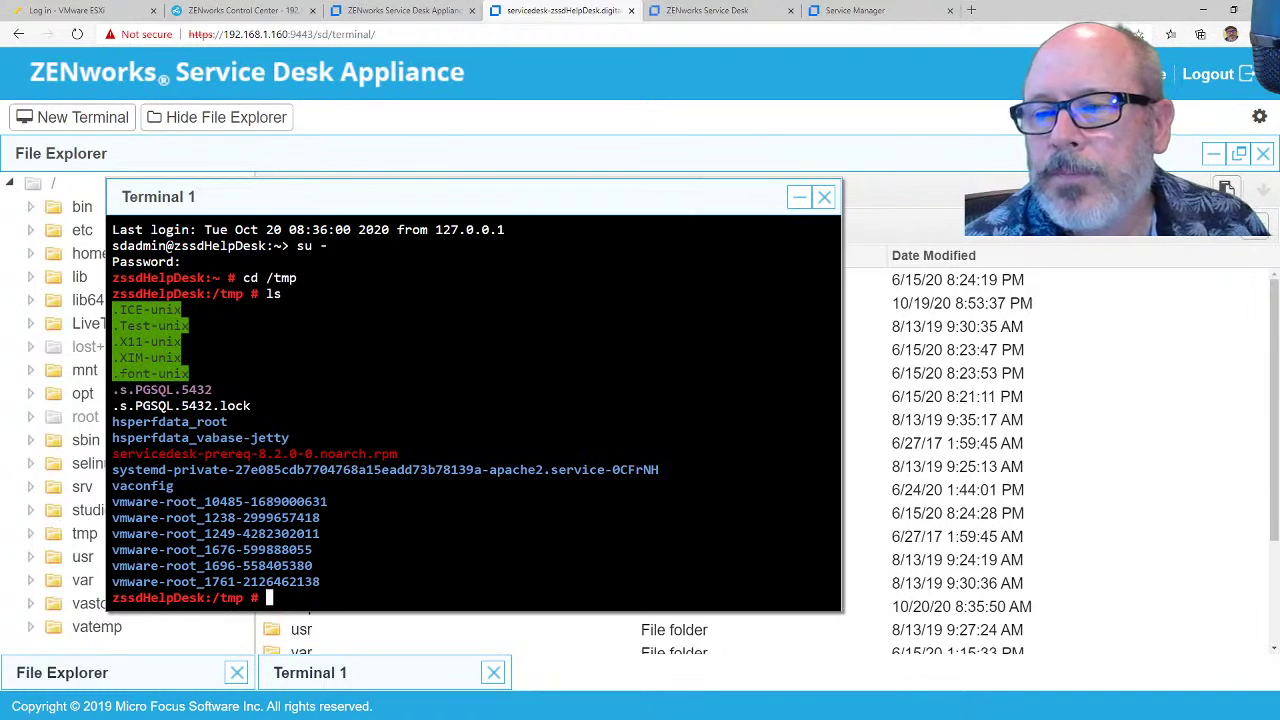
# Step: Install servicedesk-prereq-8.2.0-0.noarch.rpm with rpm -i
pyautogui.write('rp')
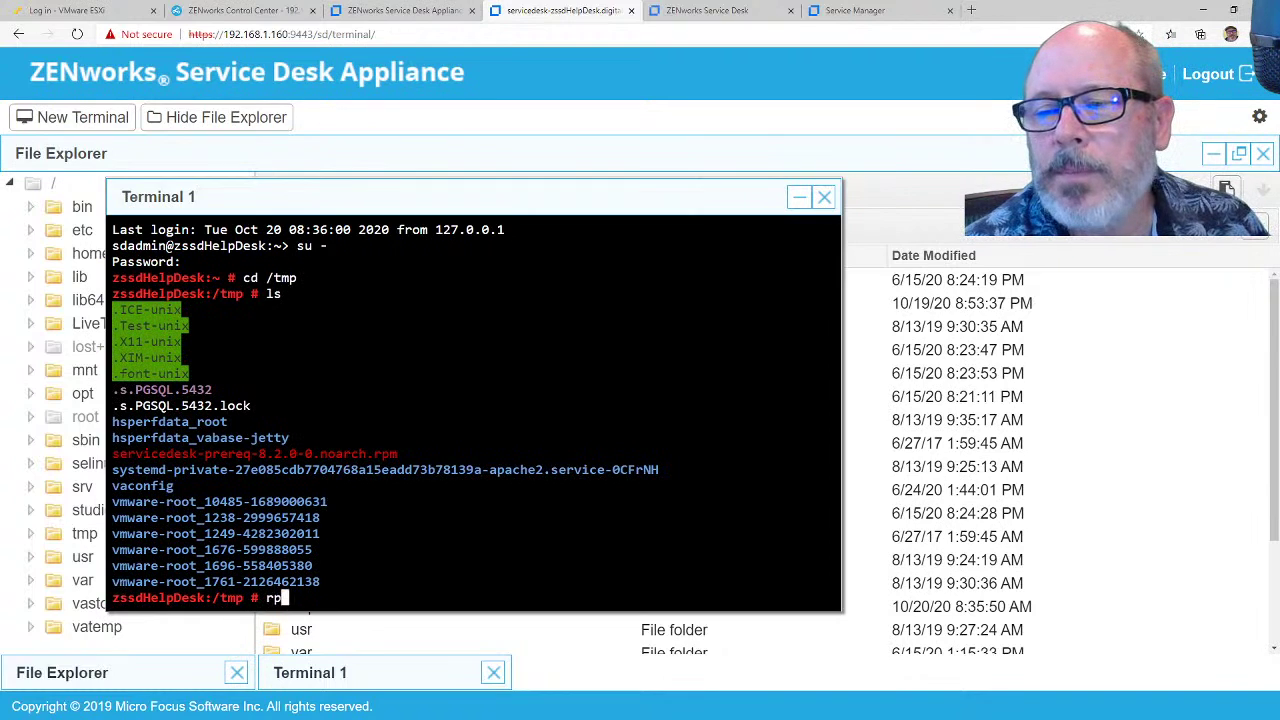
pyautogui.write('m -')
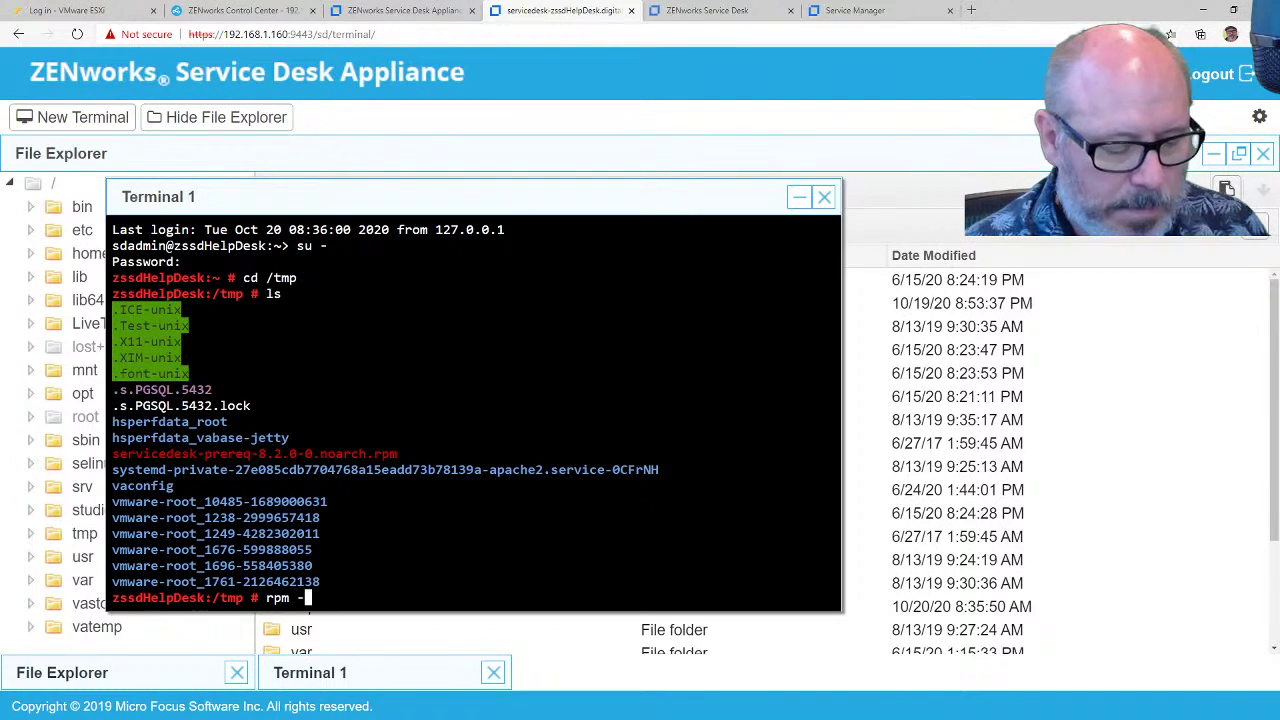
pyautogui.write('i')
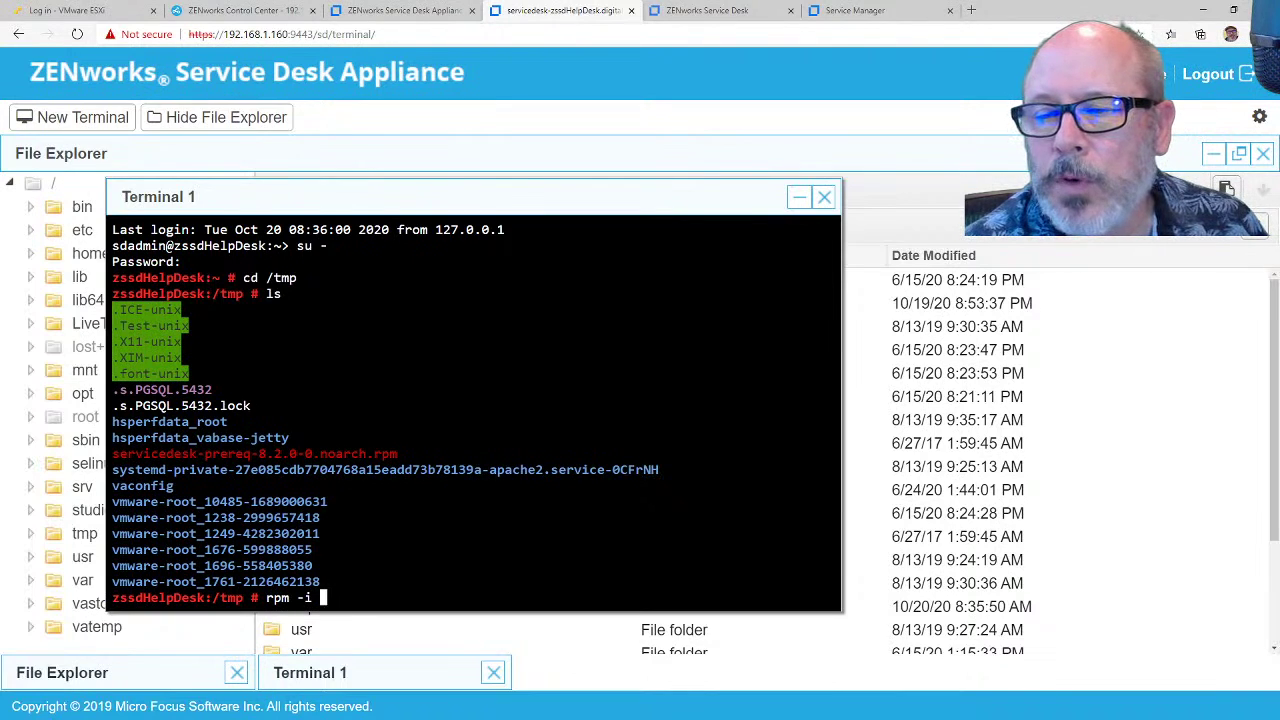
pyautogui.write(' ser')
pyautogui.press('Tab')
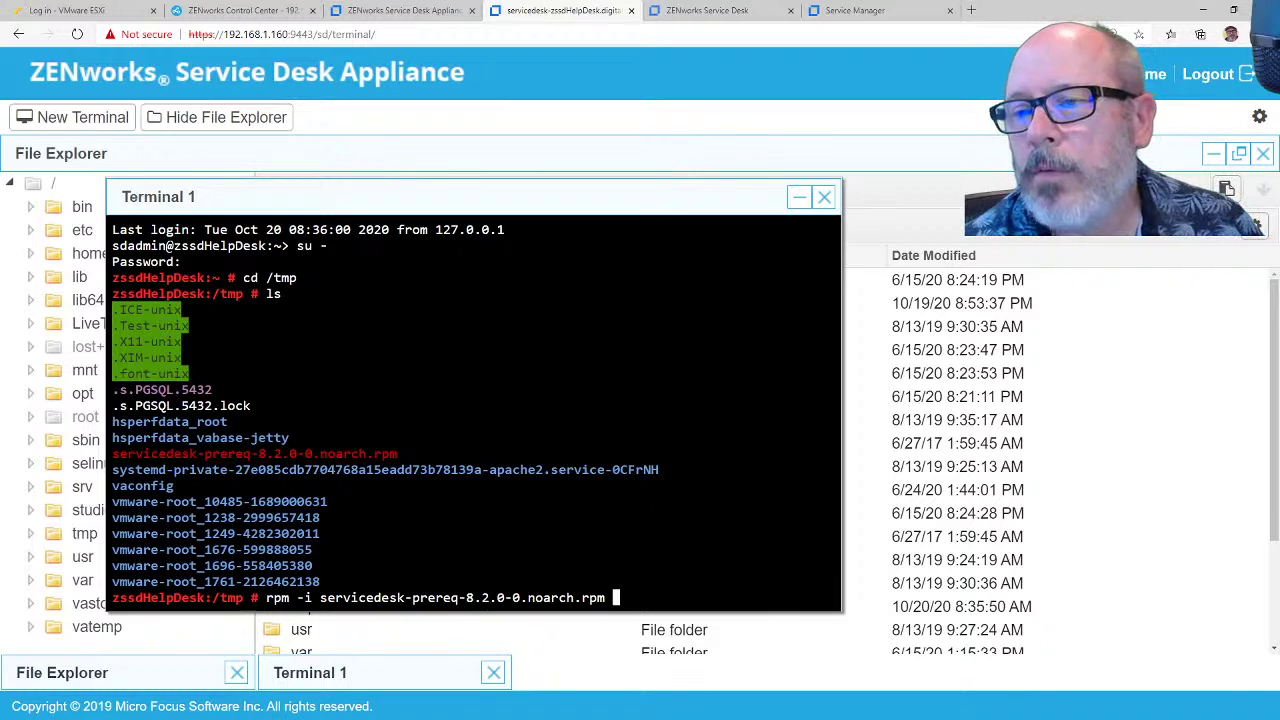
pyautogui.press('Return')
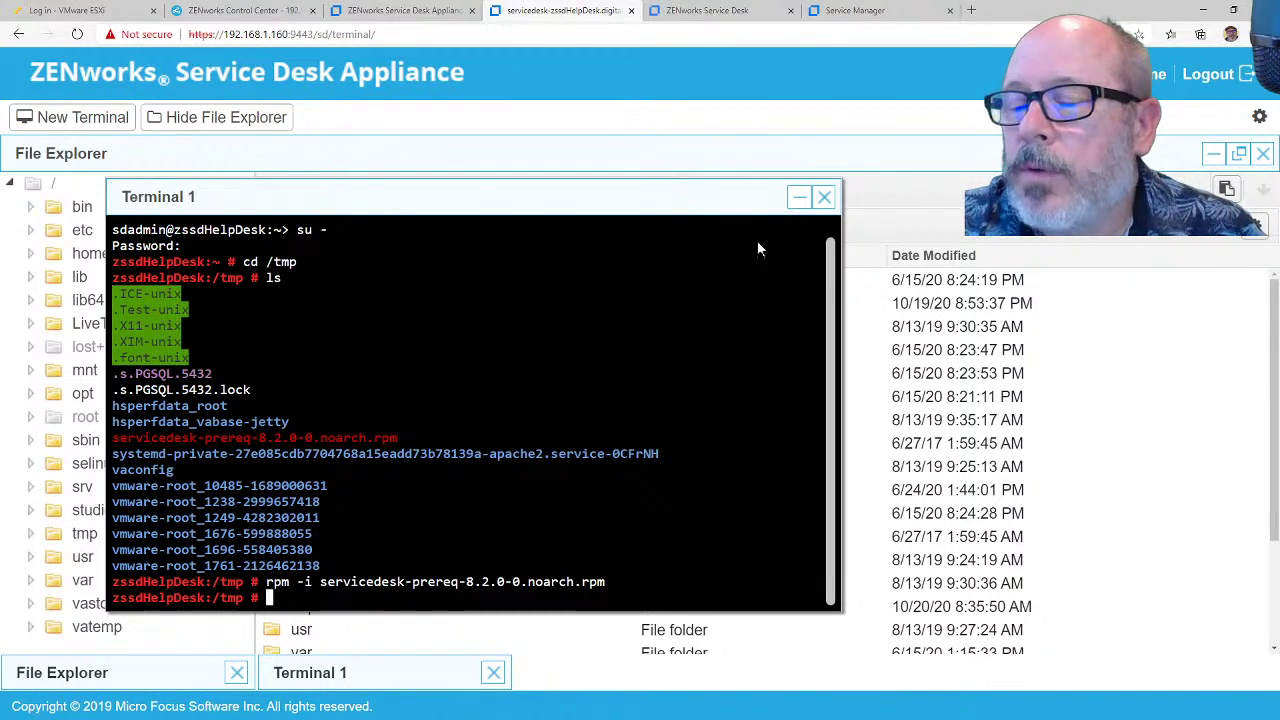
# Step: Switch to the Service Desk portal tab and log out of the current account
pyautogui.click(117, 14)
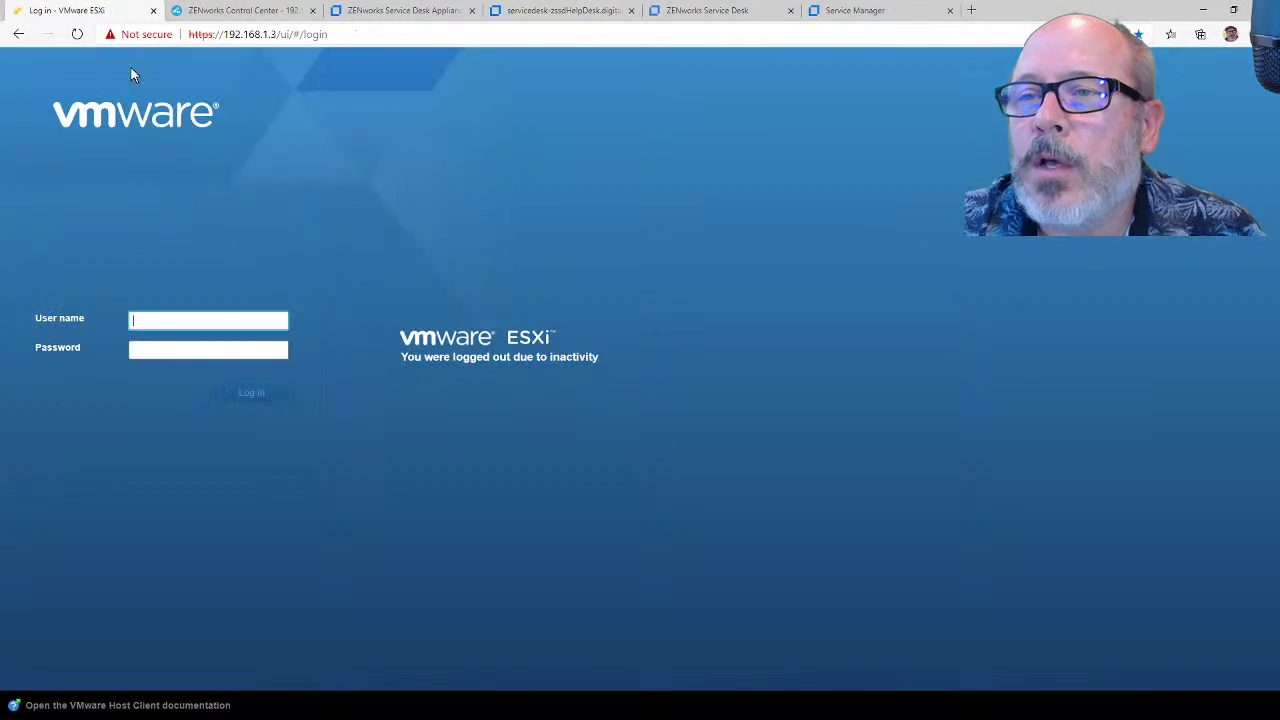
pyautogui.click(855, 10)
pyautogui.click(690, 10)
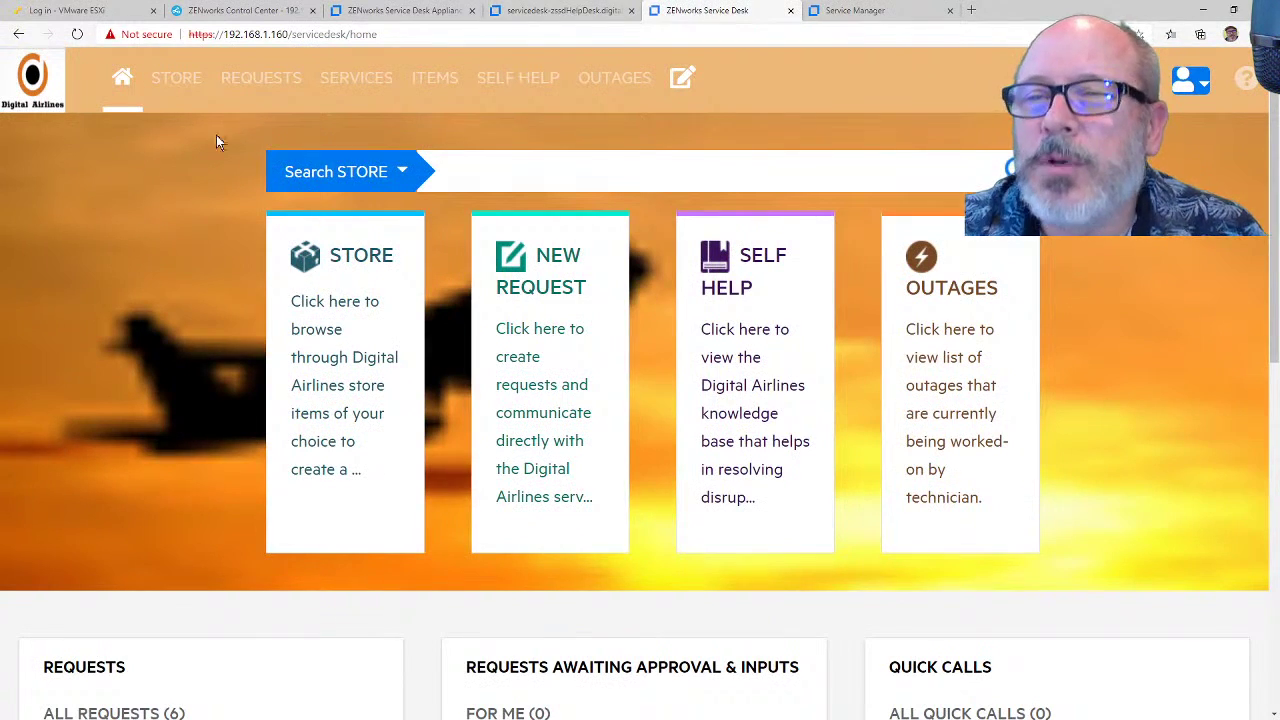
pyautogui.click(565, 11)
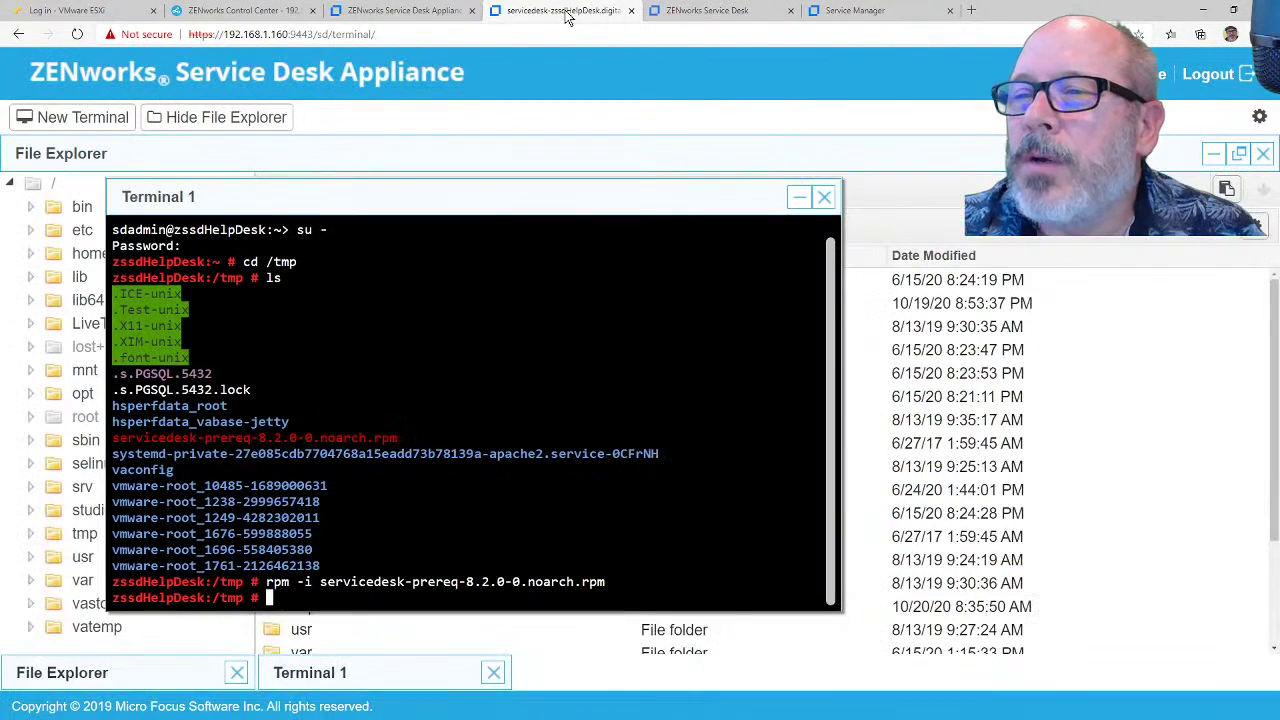
pyautogui.click(710, 11)
pyautogui.click(583, 12)
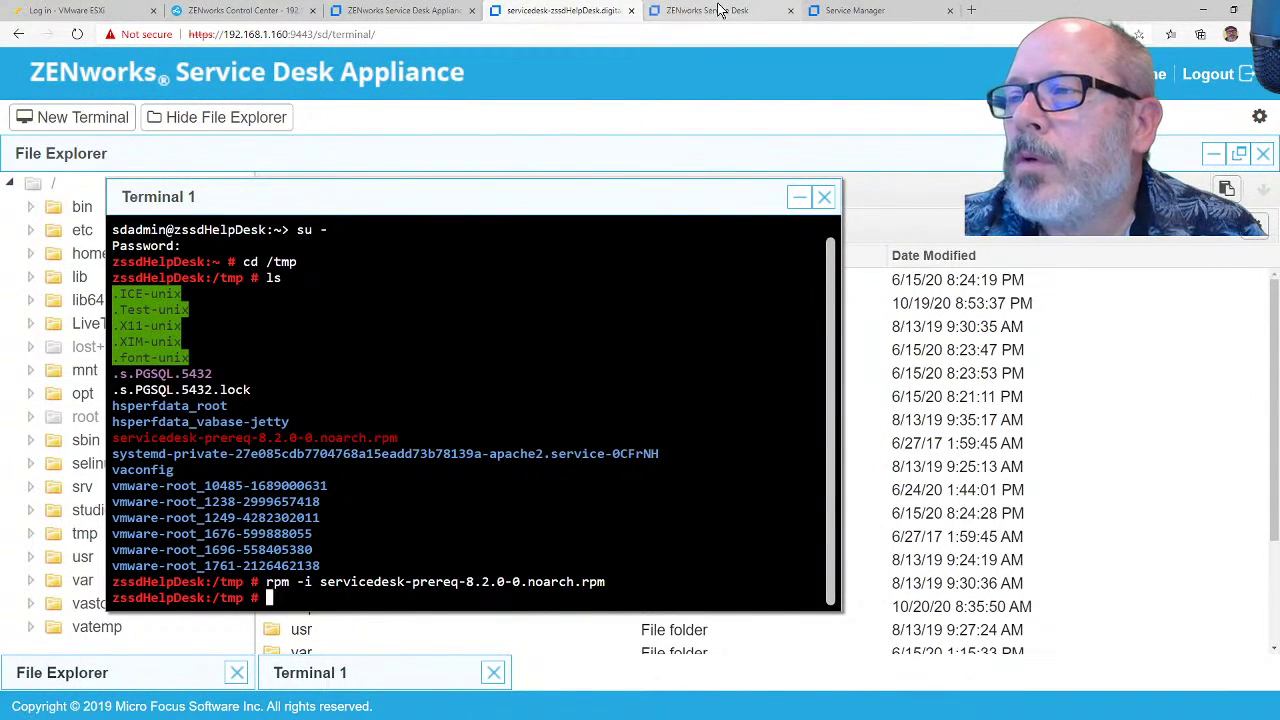
pyautogui.click(688, 12)
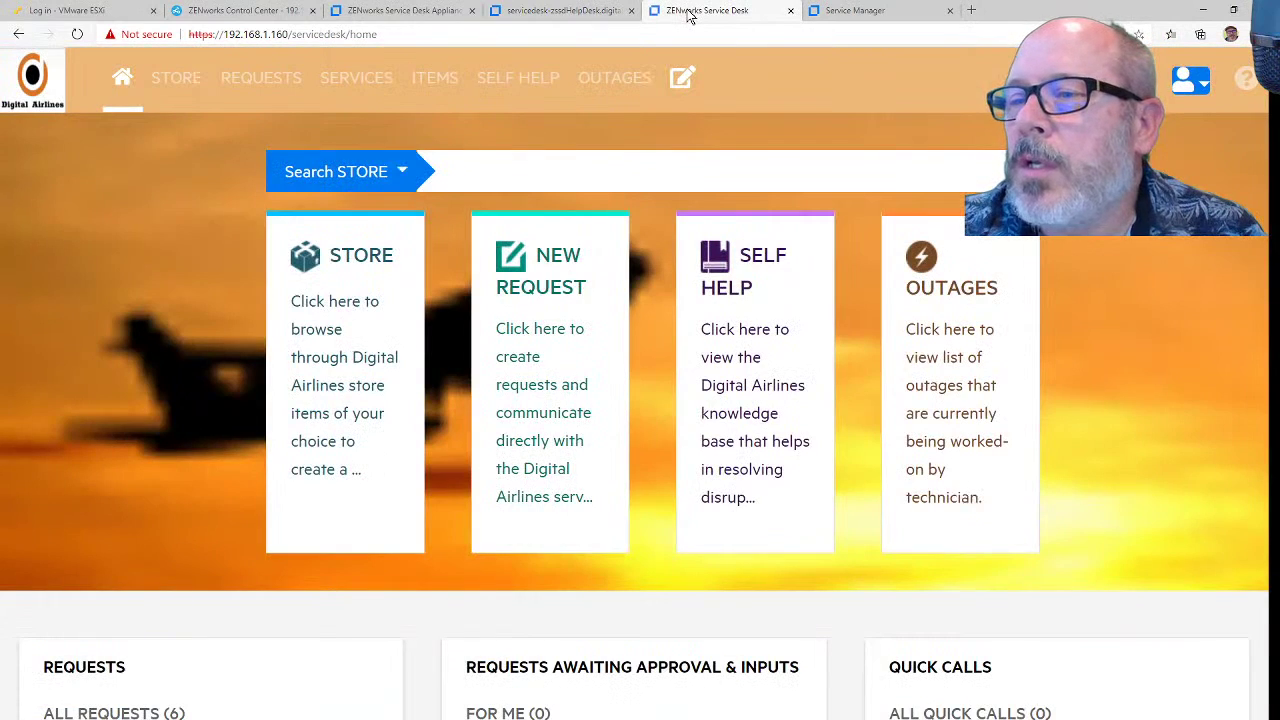
pyautogui.click(1191, 80)
pyautogui.click(1165, 190)
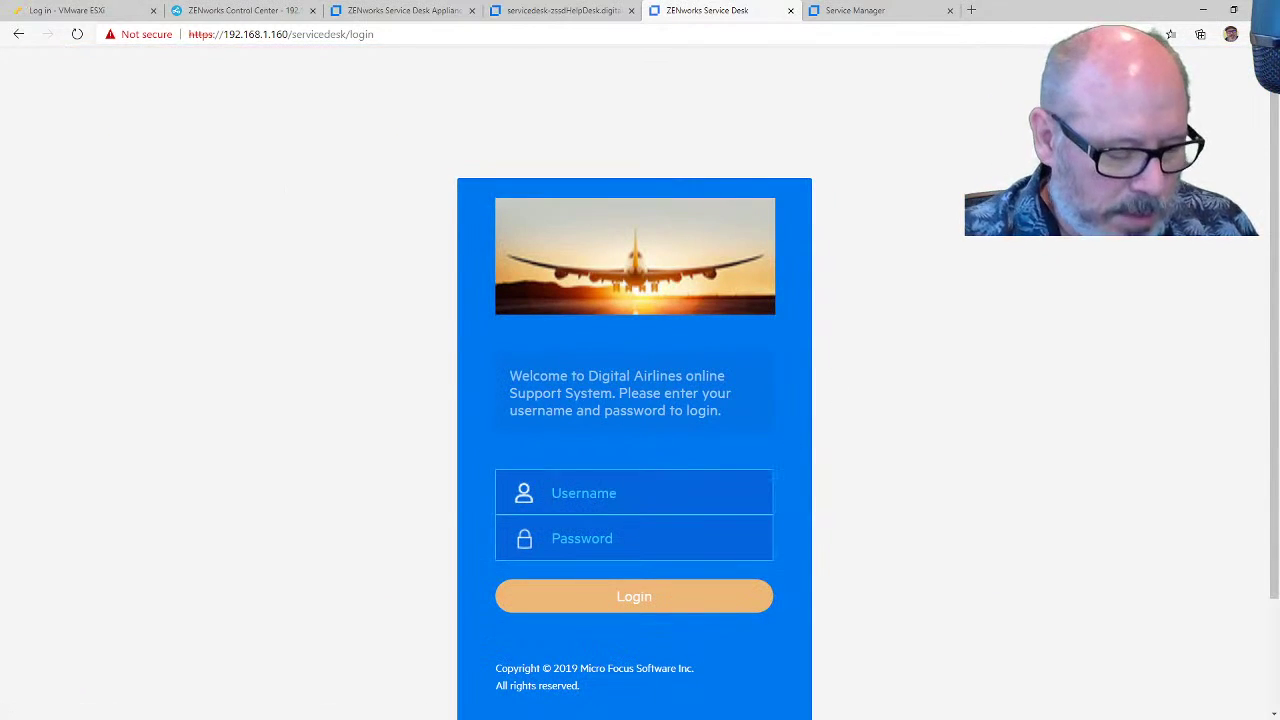
# Step: Sign in as another portal user, review the empty home page, and open the user menu
pyautogui.write('ckent')
pyautogui.press('Tab')
pyautogui.write('n')
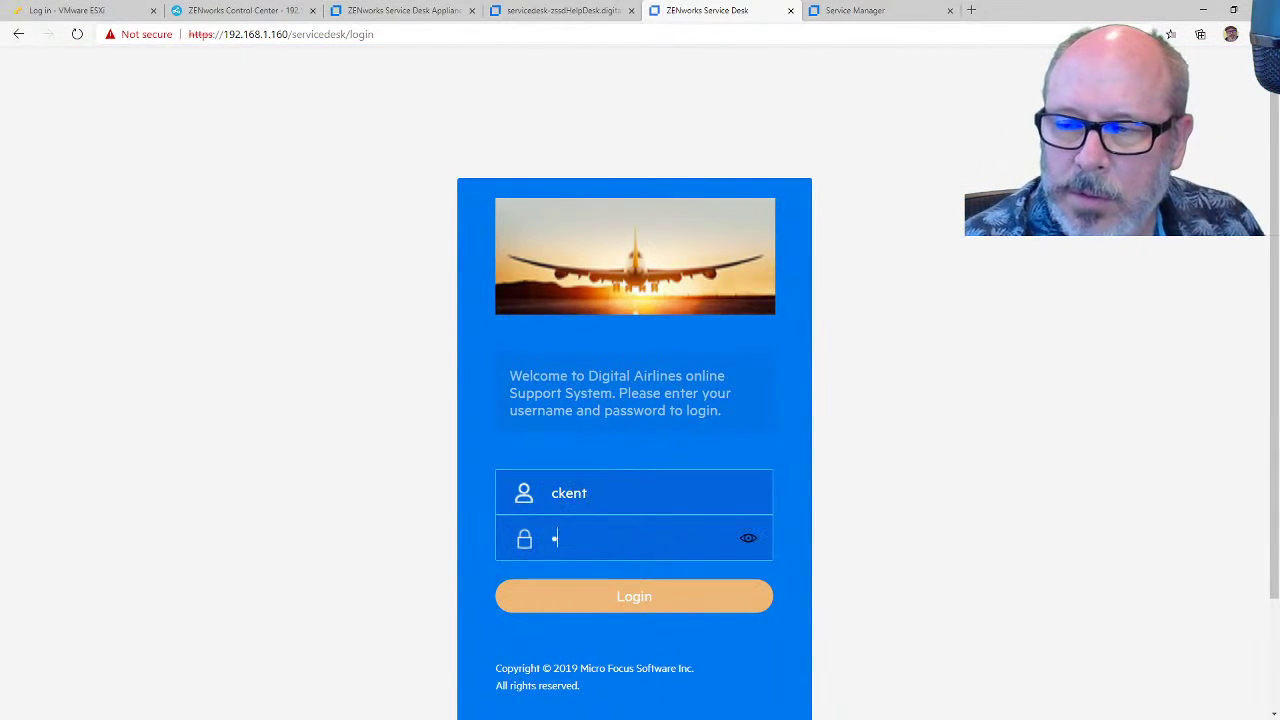
pyautogui.write('•••••••')
pyautogui.press('Return')
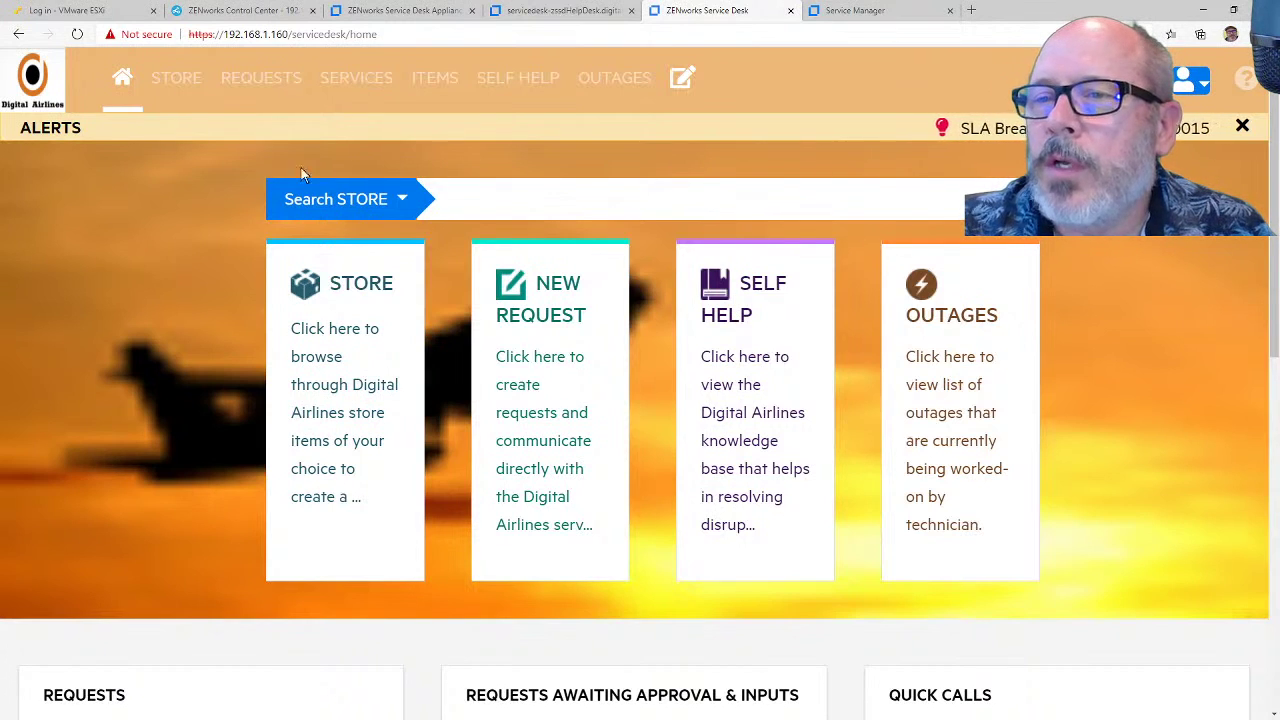
pyautogui.scroll(-4, 760, 320)
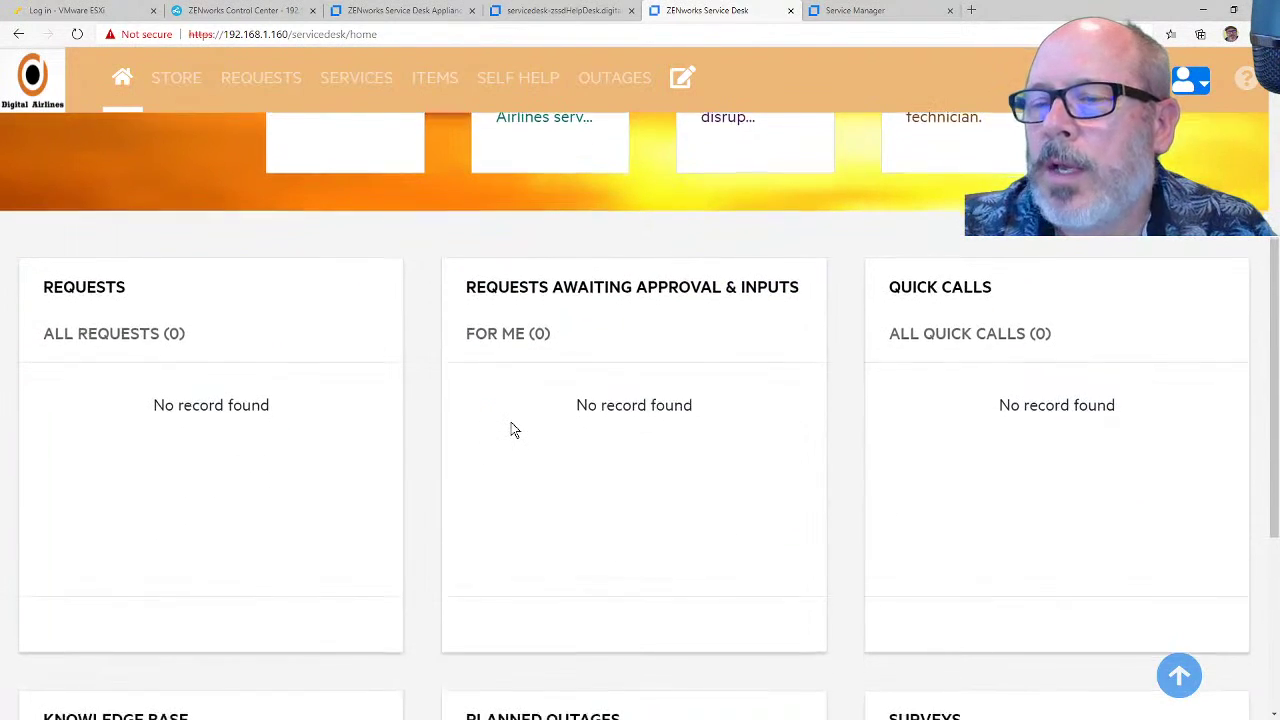
pyautogui.scroll(-3, 511, 430)
pyautogui.scroll(5, 763, 494)
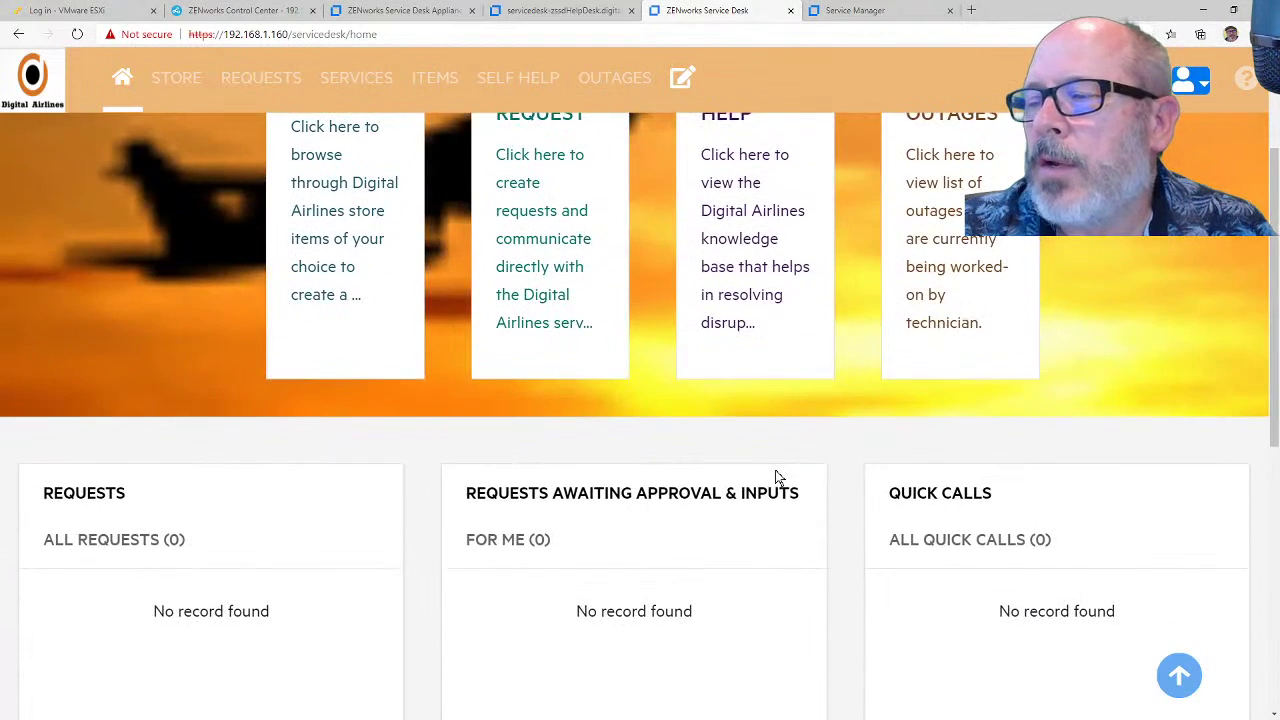
pyautogui.scroll(2, 778, 477)
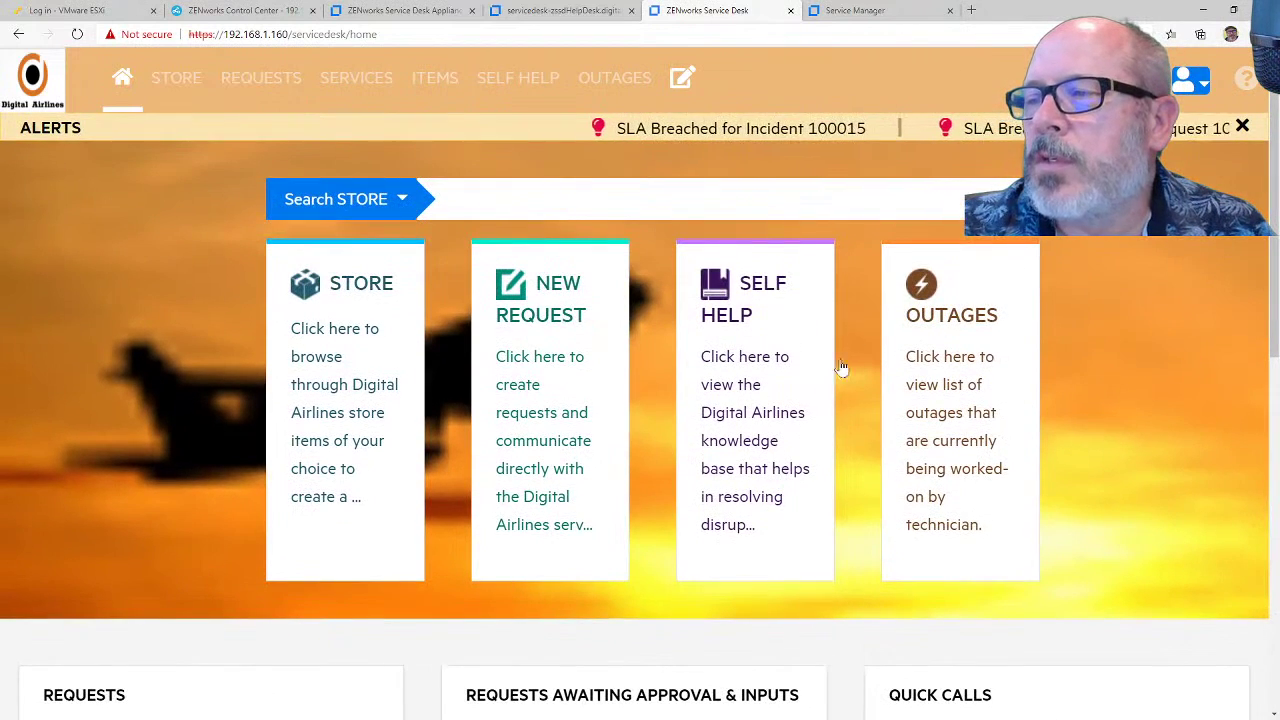
pyautogui.click(1203, 92)
# Step: Log out and sign in to the portal as the technician, reviewing the home page
pyautogui.click(1207, 180)
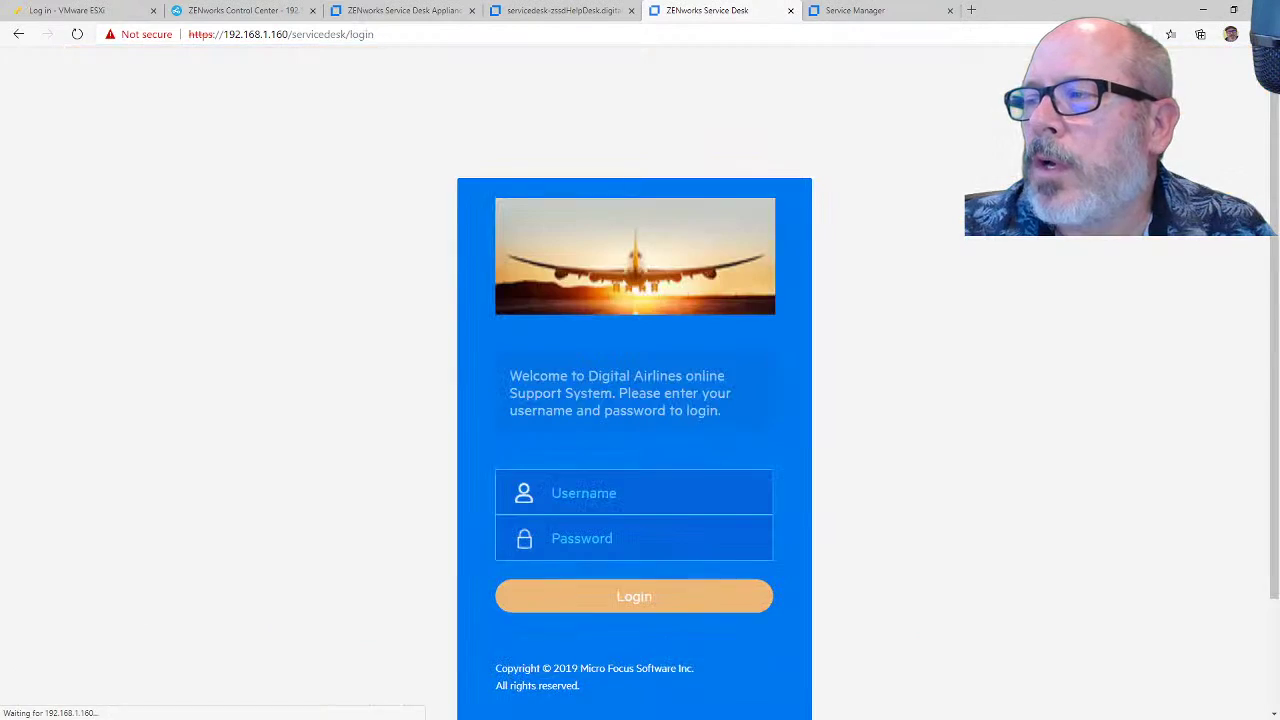
pyautogui.click(662, 492)
pyautogui.write('rr')
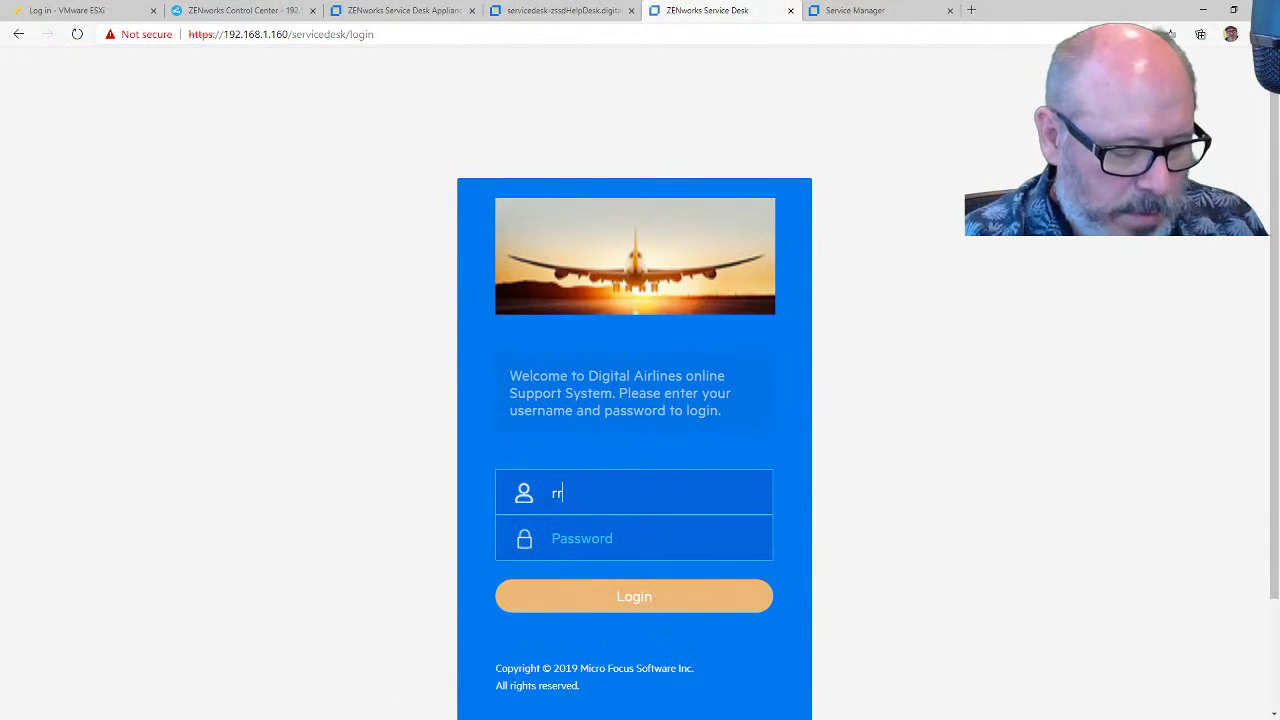
pyautogui.write('unner')
pyautogui.press('Tab')
pyautogui.write('nove')
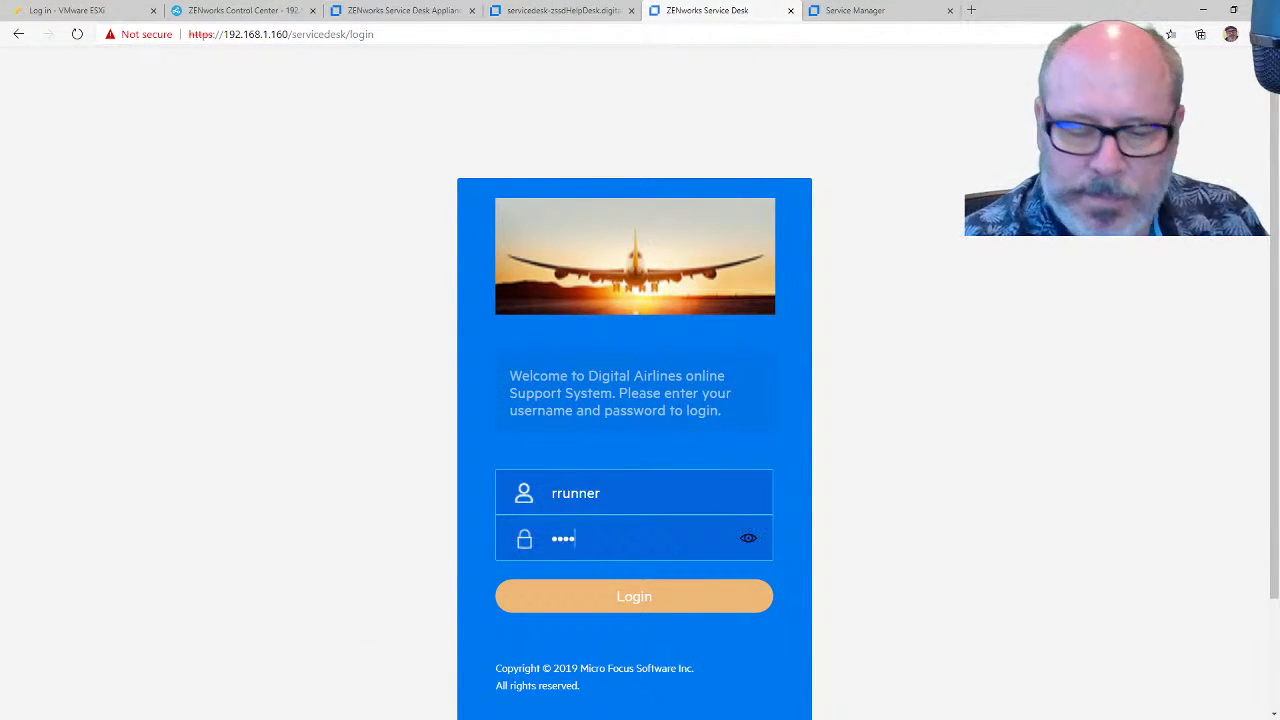
pyautogui.write('ll')
pyautogui.press('Return')
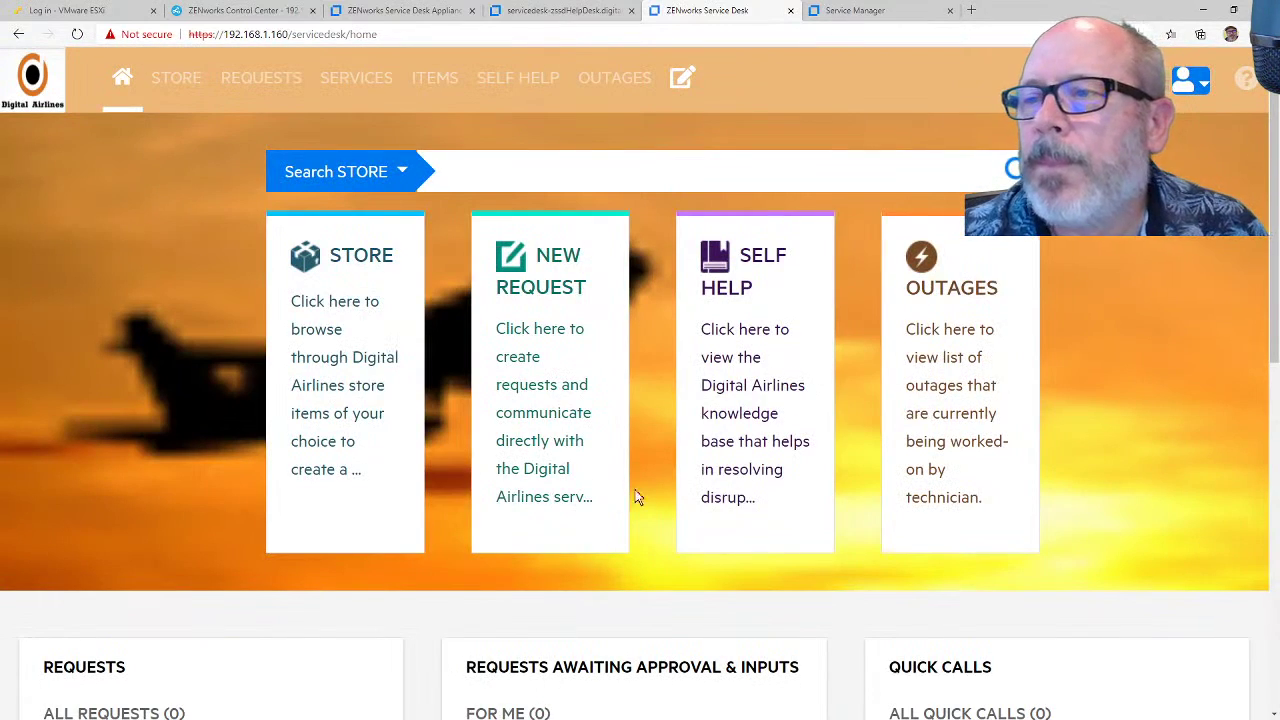
pyautogui.scroll(-4, 1148, 240)
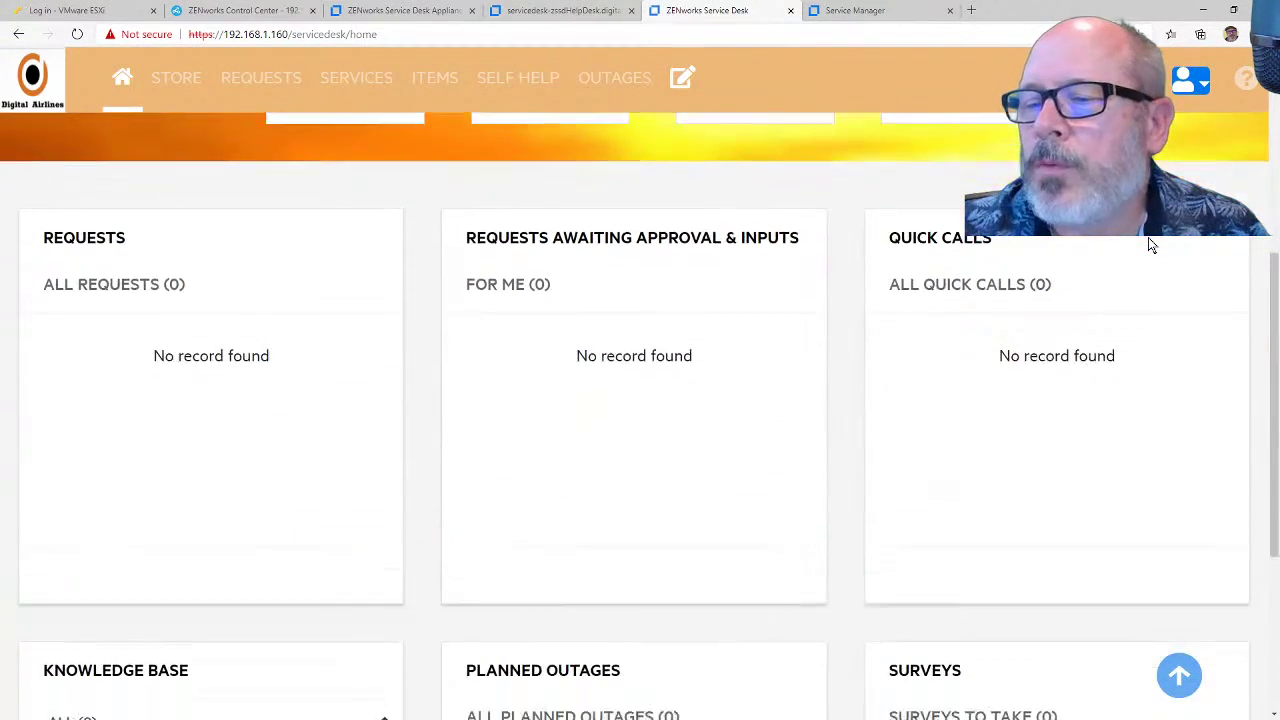
pyautogui.scroll(-3, 1148, 237)
pyautogui.scroll(7, 1148, 237)
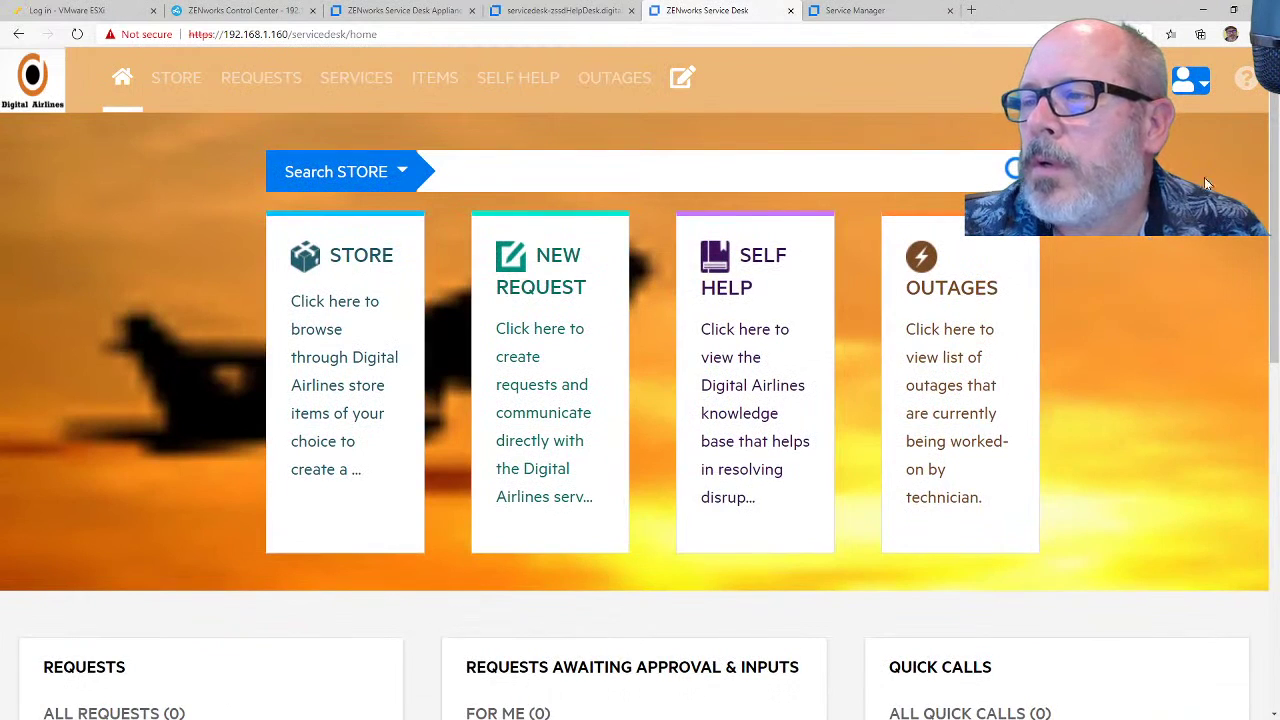
# Step: Sign out and log in as a customer, reviewing the six listed requests
pyautogui.click(1205, 86)
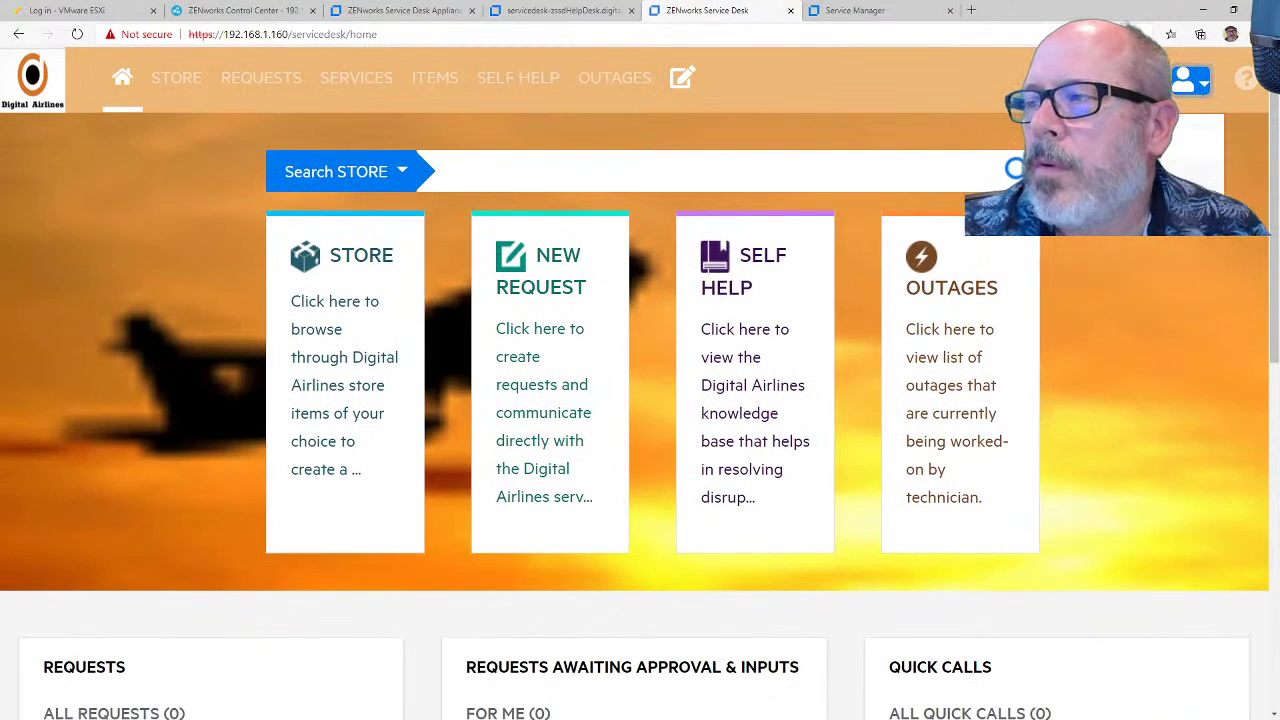
pyautogui.click(1160, 178)
pyautogui.click(660, 493)
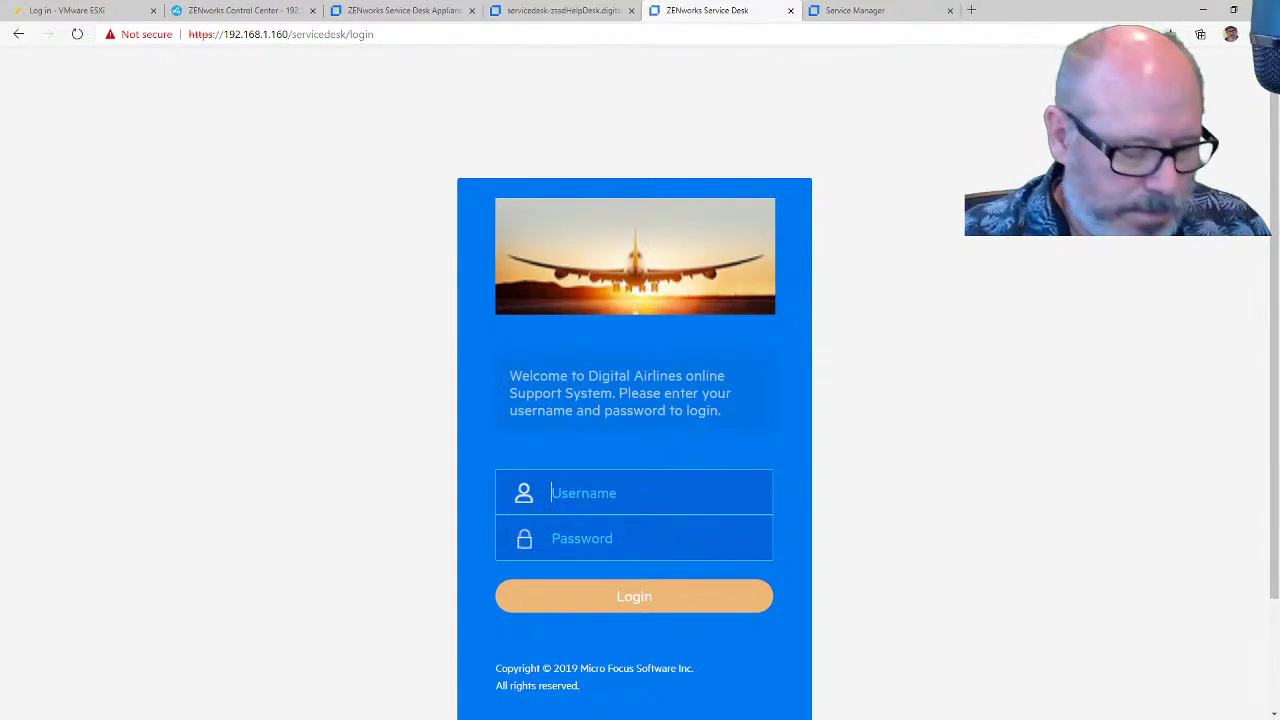
pyautogui.write('ebrock')
pyautogui.press('Tab')
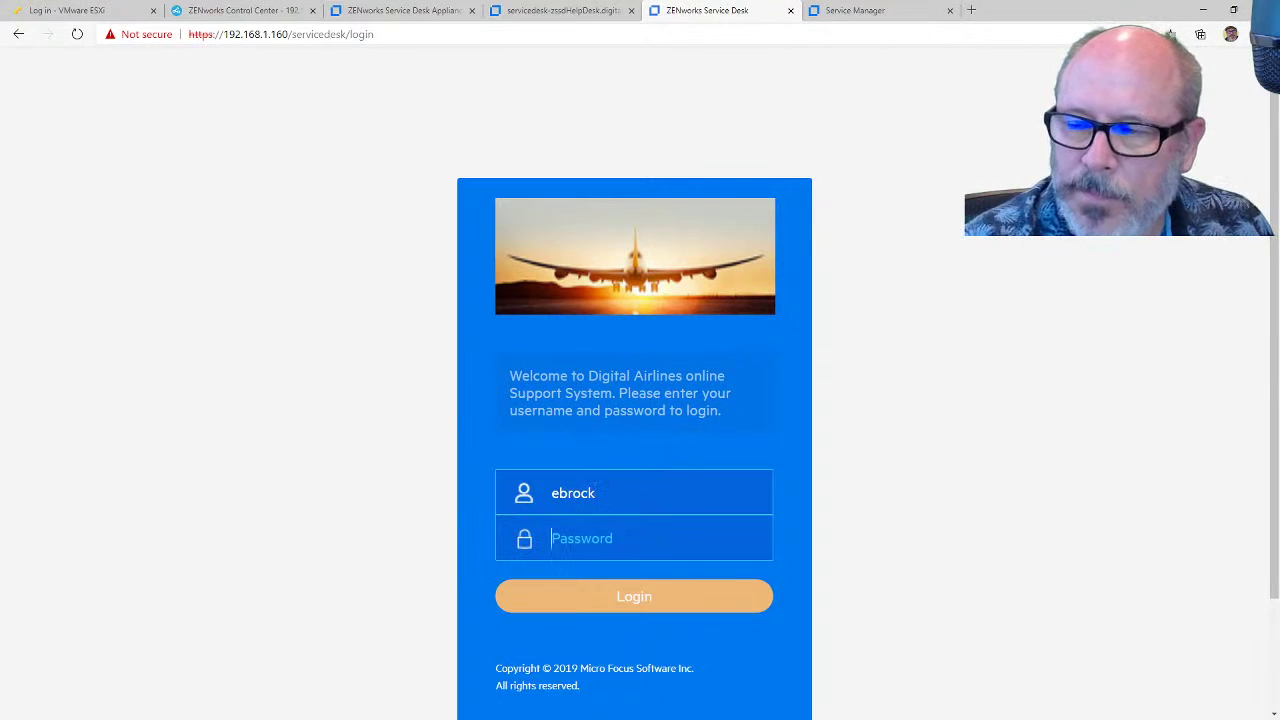
pyautogui.write('novell')
pyautogui.press('Return')
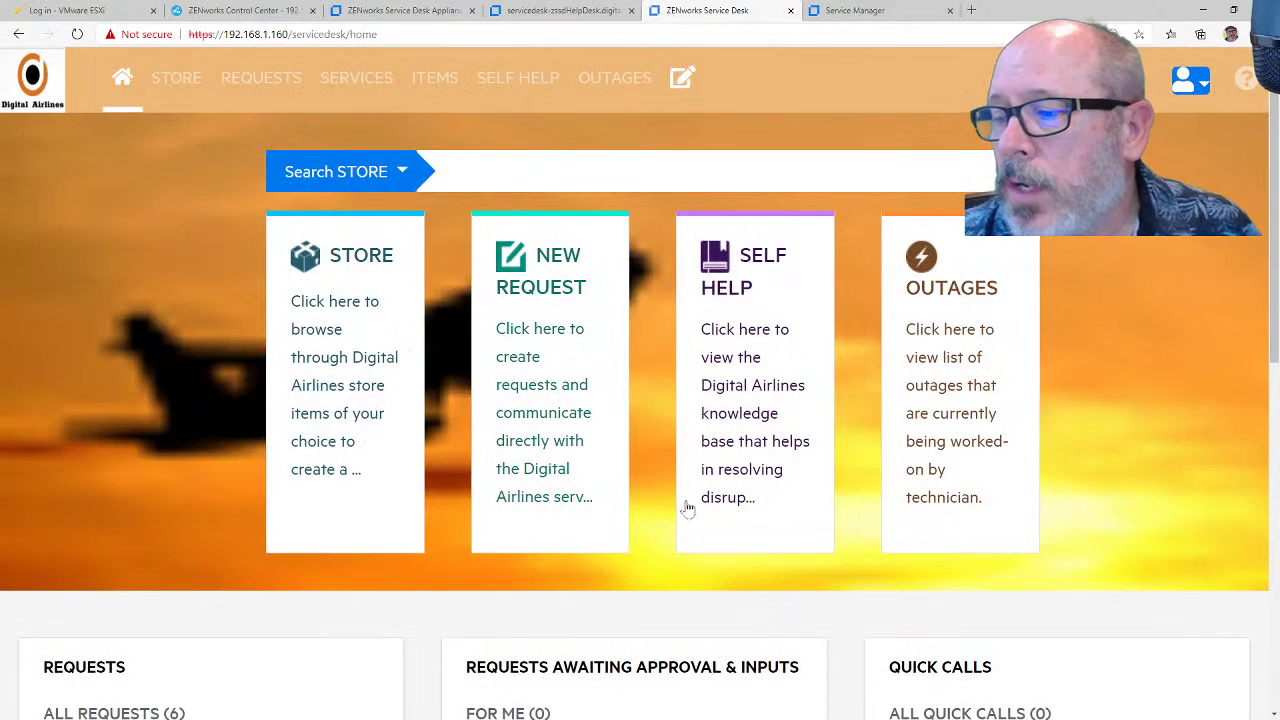
pyautogui.scroll(-3, 688, 509)
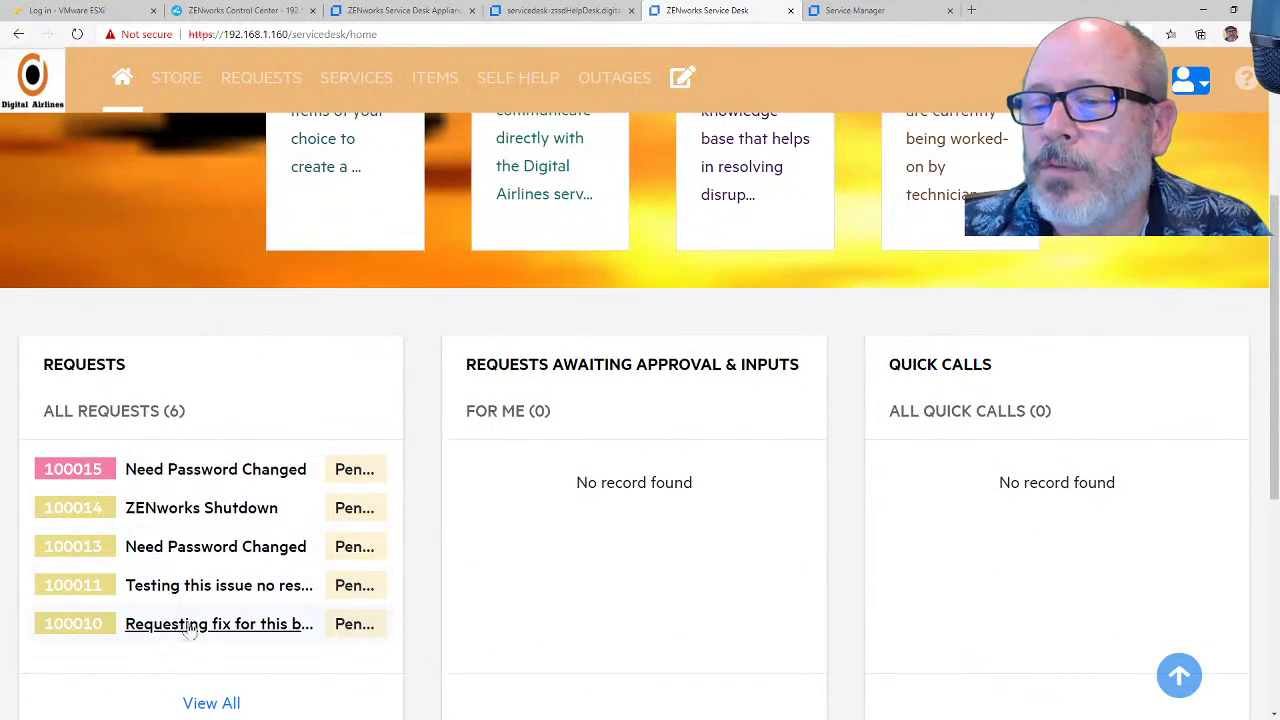
pyautogui.scroll(-5, 640, 400)
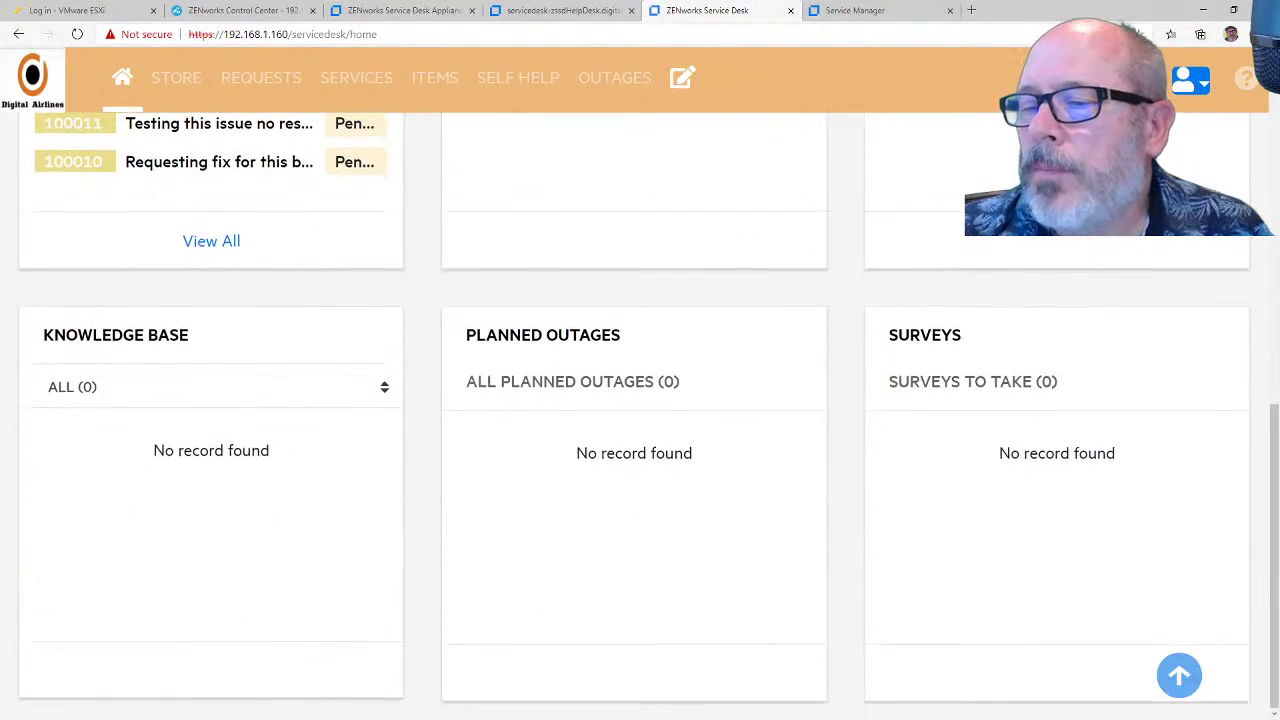
pyautogui.scroll(8, 949, 363)
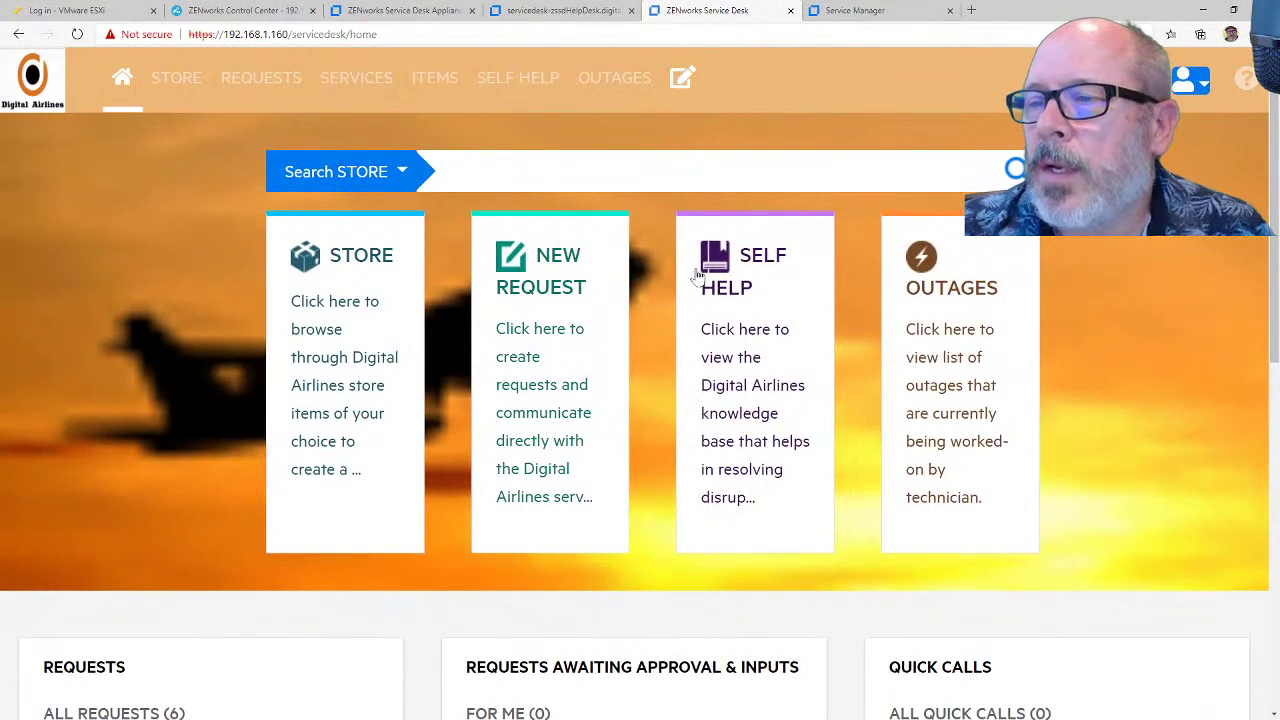
# Step: Review the Store's 3 items and the empty Items list, then switch to Service Manager Customers
pyautogui.click(347, 302)
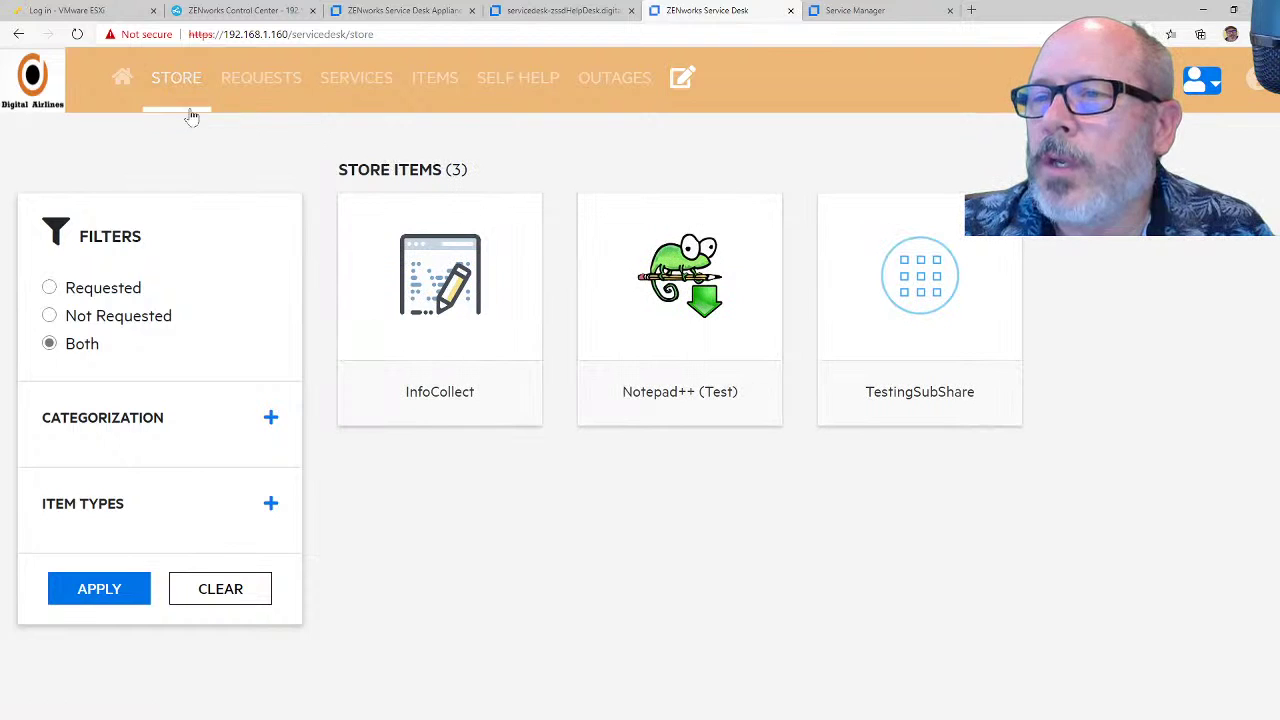
pyautogui.click(121, 80)
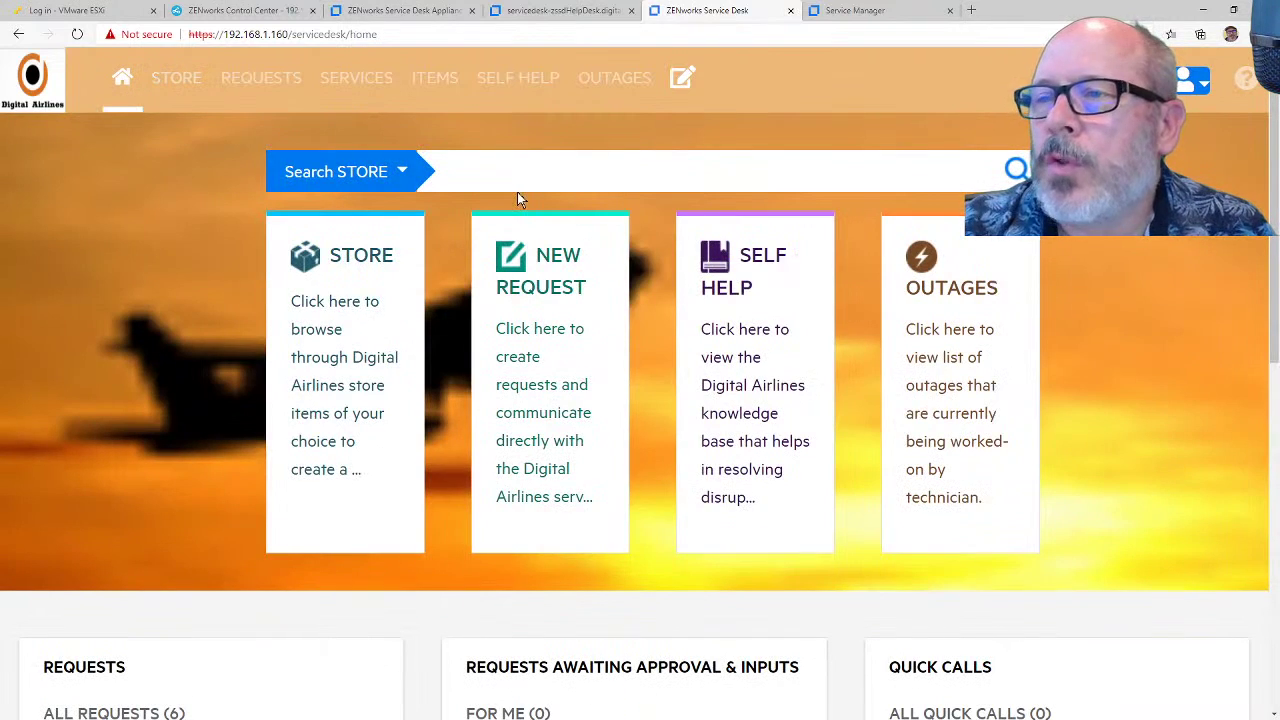
pyautogui.click(432, 92)
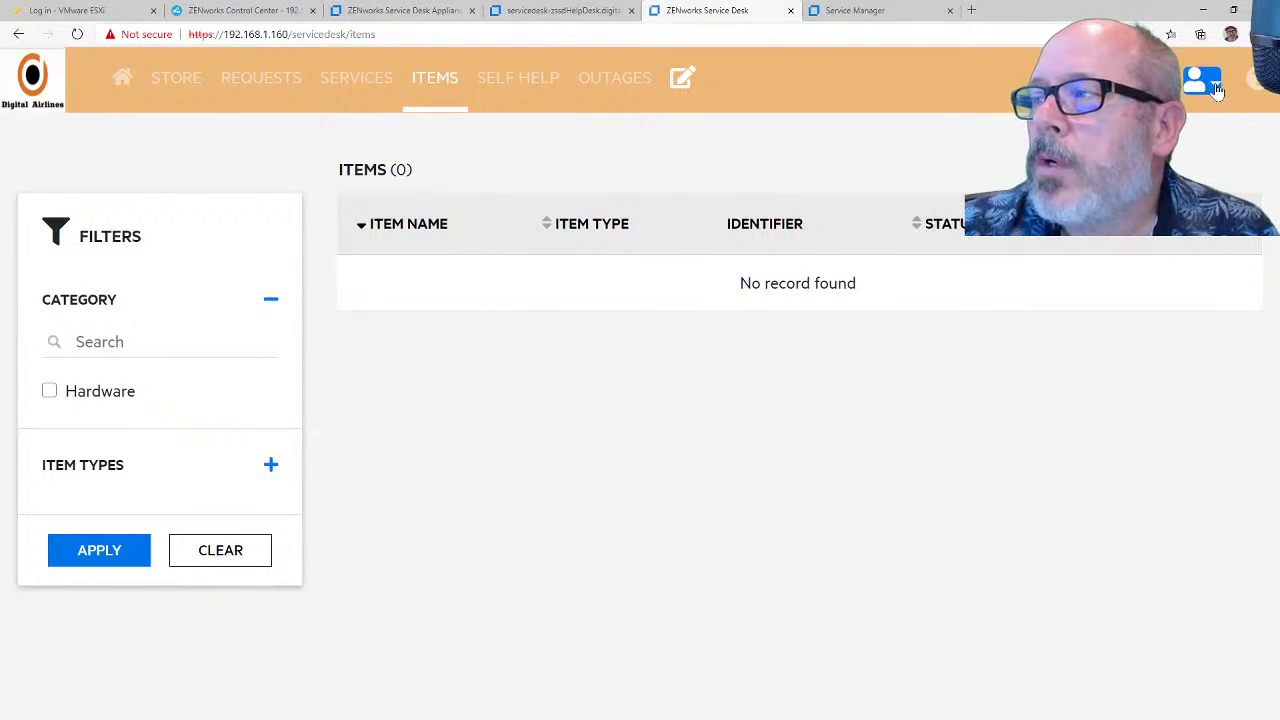
pyautogui.click(586, 10)
pyautogui.click(838, 12)
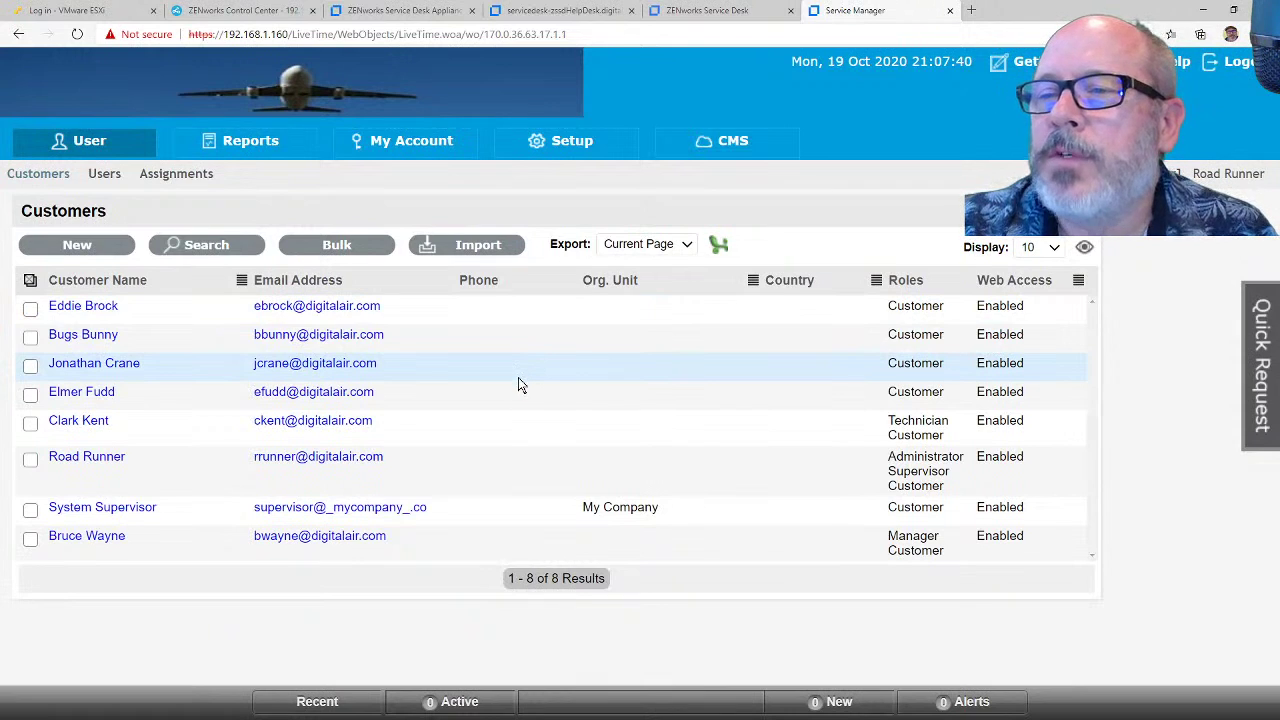
# Step: Log back into Service Manager as the technician after the expired session
pyautogui.click(100, 176)
pyautogui.click(650, 528)
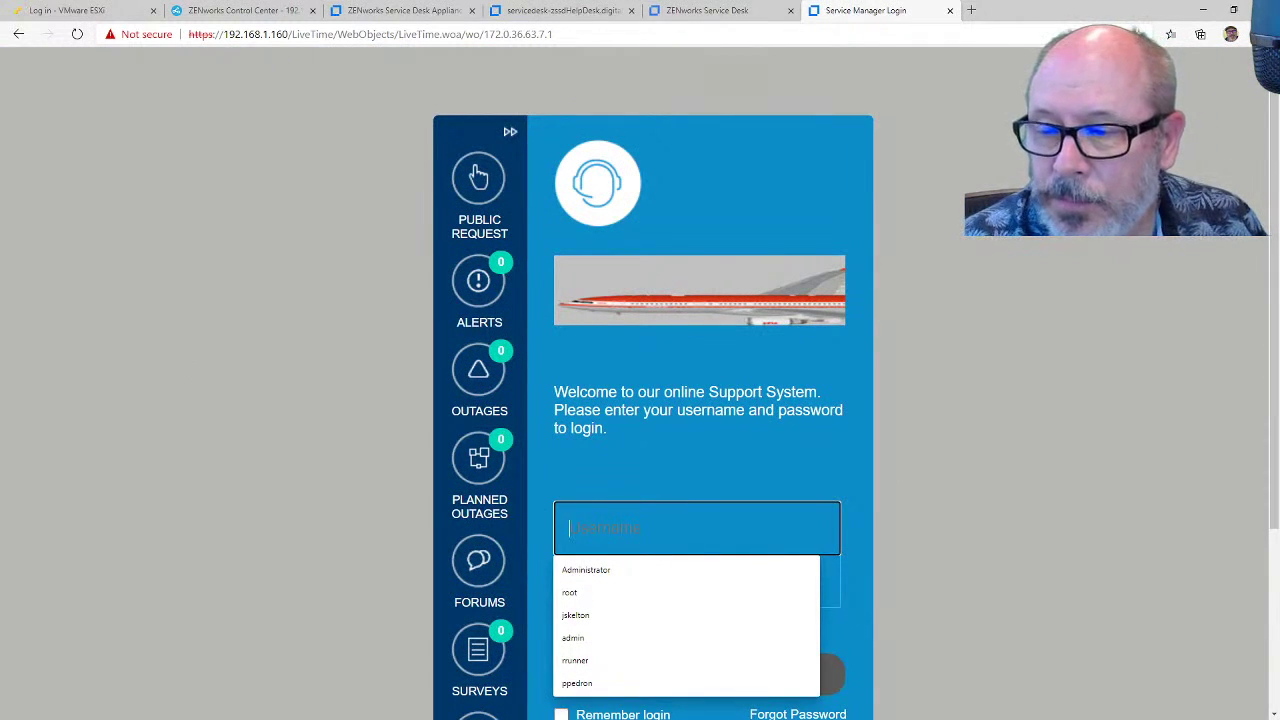
pyautogui.write('rrunner')
pyautogui.press('Tab')
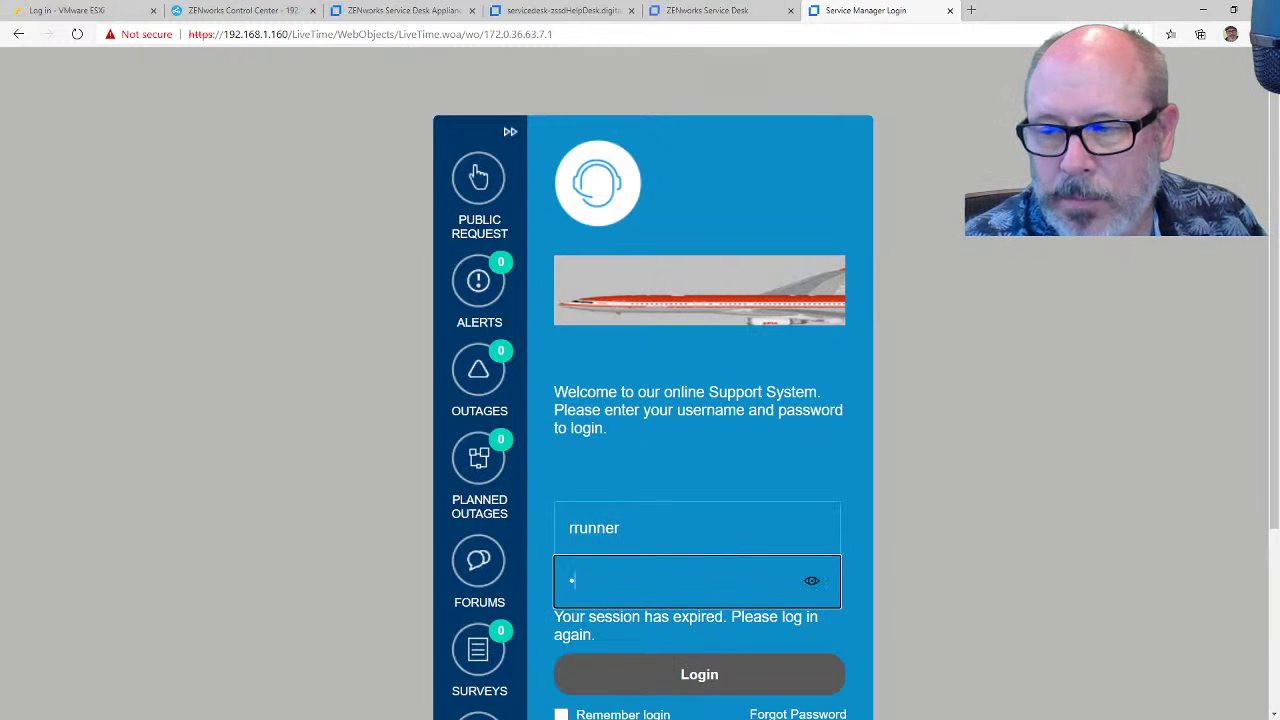
pyautogui.press('Return')
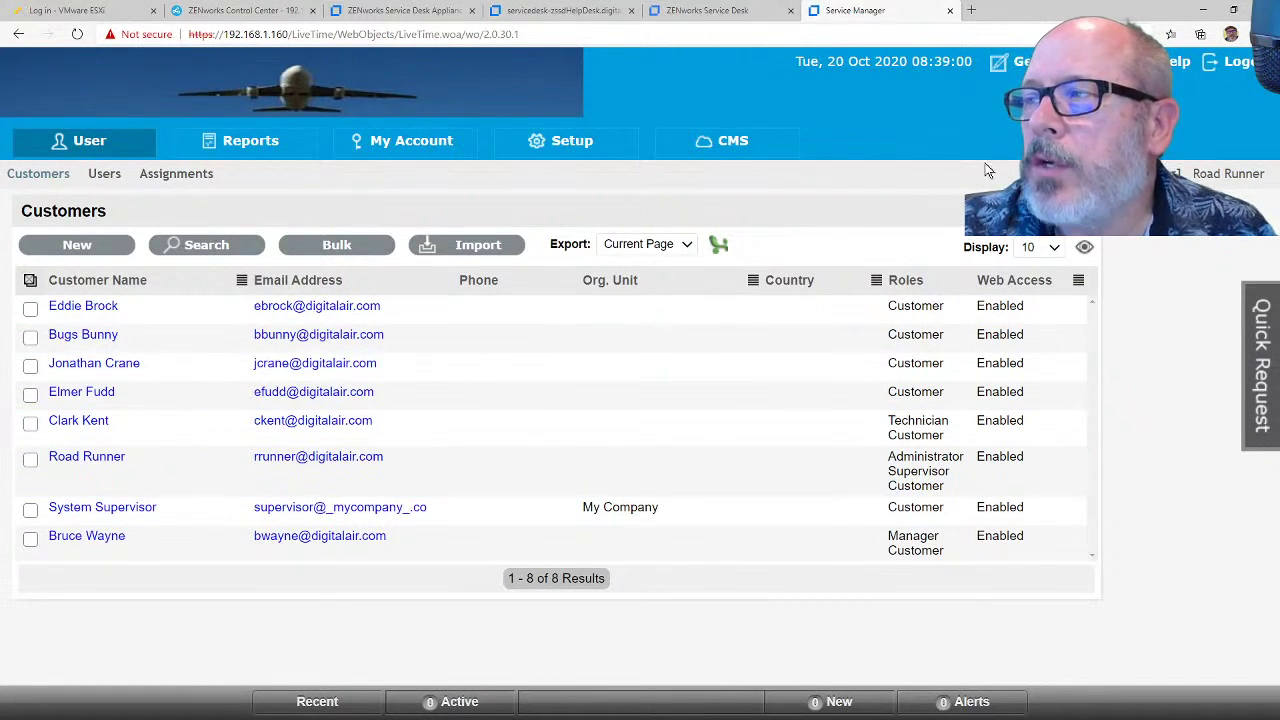
# Step: Shut down the virtual appliance, then go to the ESXi host login's user name field
pyautogui.click(420, 10)
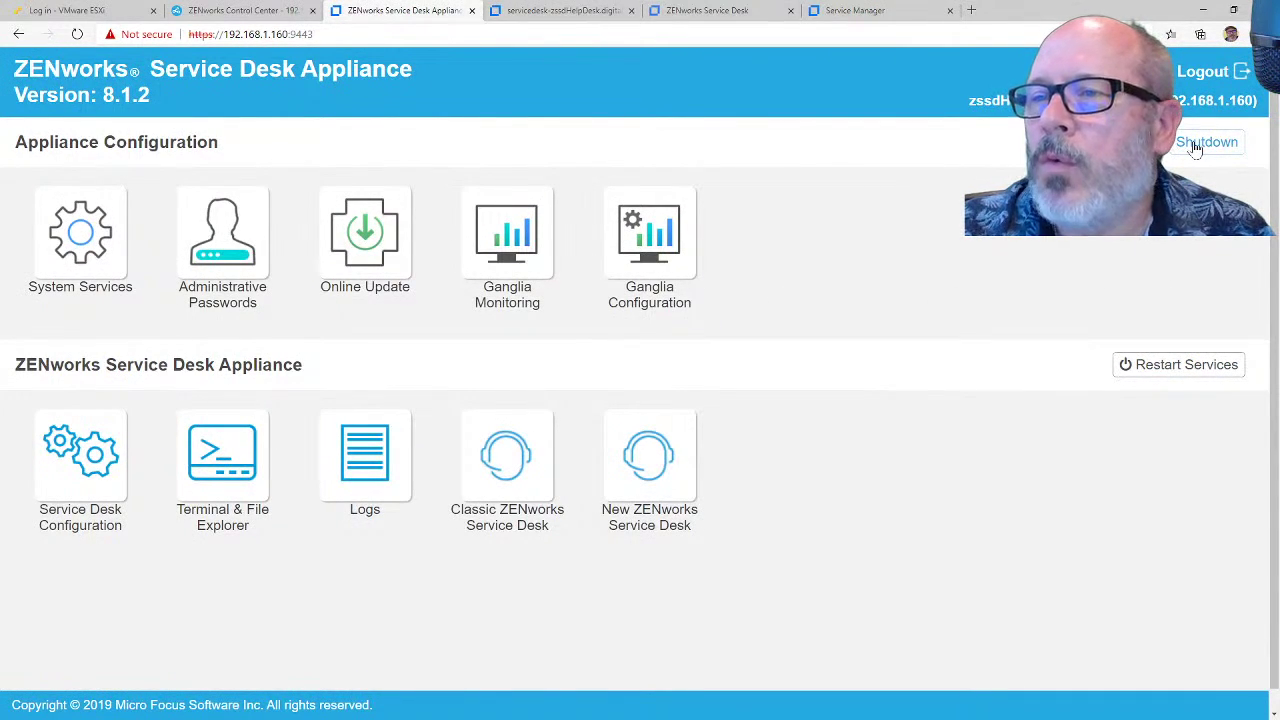
pyautogui.click(1205, 143)
pyautogui.click(704, 107)
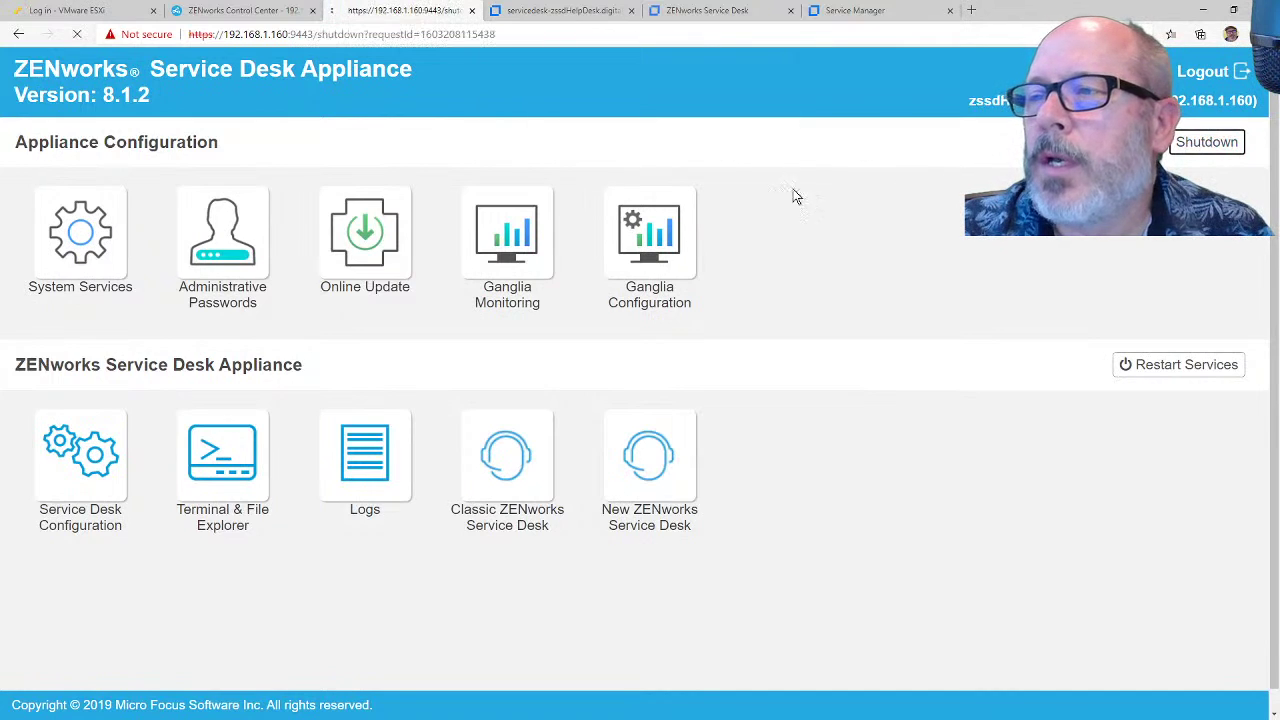
pyautogui.click(84, 247)
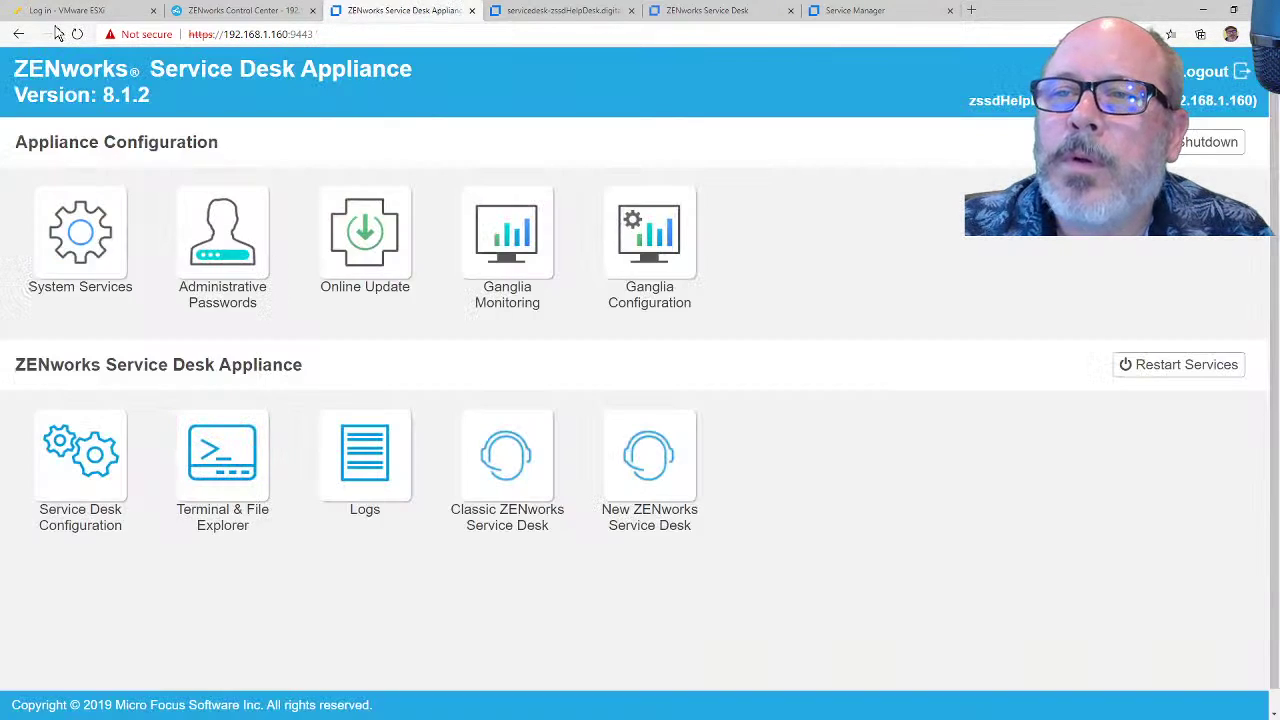
pyautogui.click(62, 12)
pyautogui.click(208, 320)
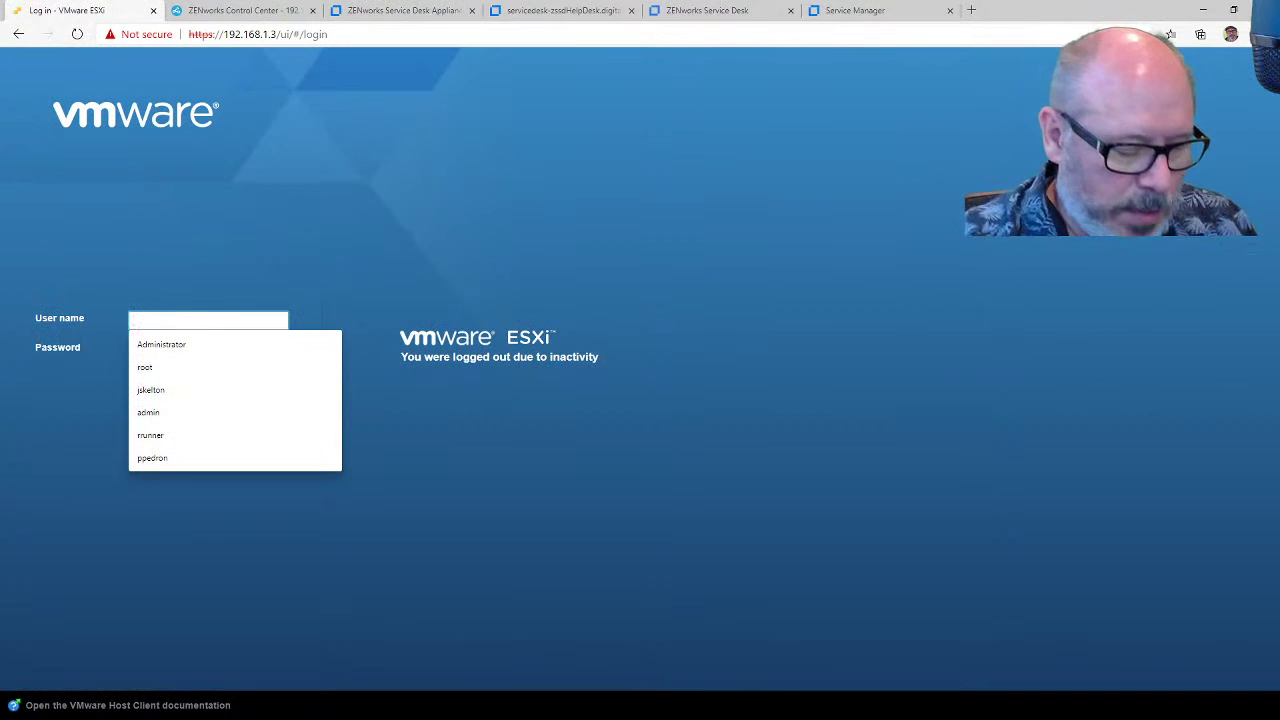
# Step: Sign in to the ESXi host client as root
pyautogui.write('root')
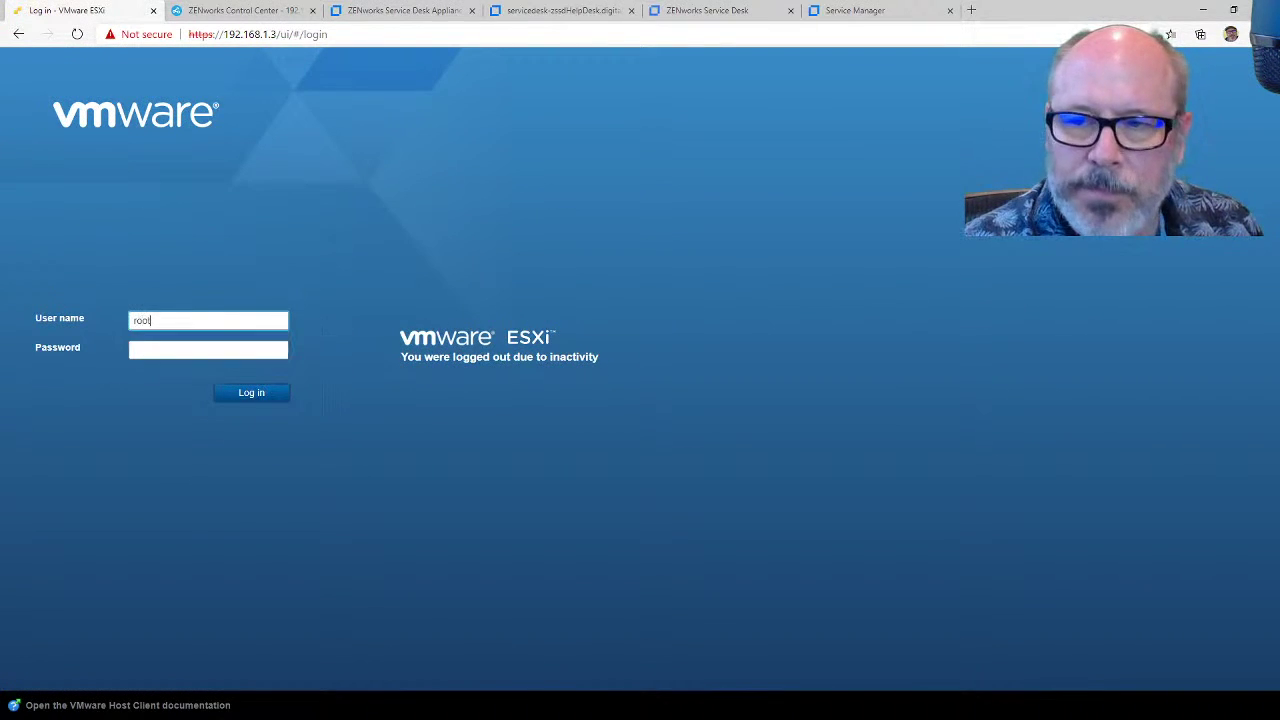
pyautogui.press('Tab')
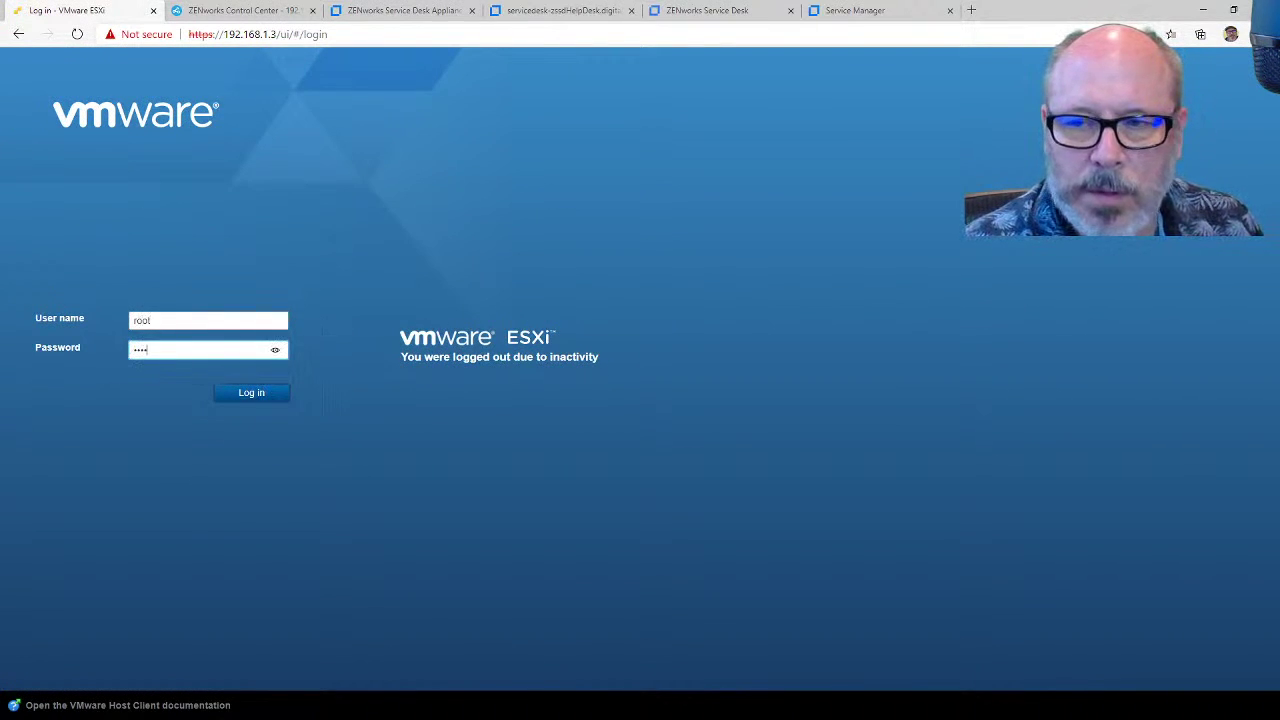
pyautogui.press('Return')
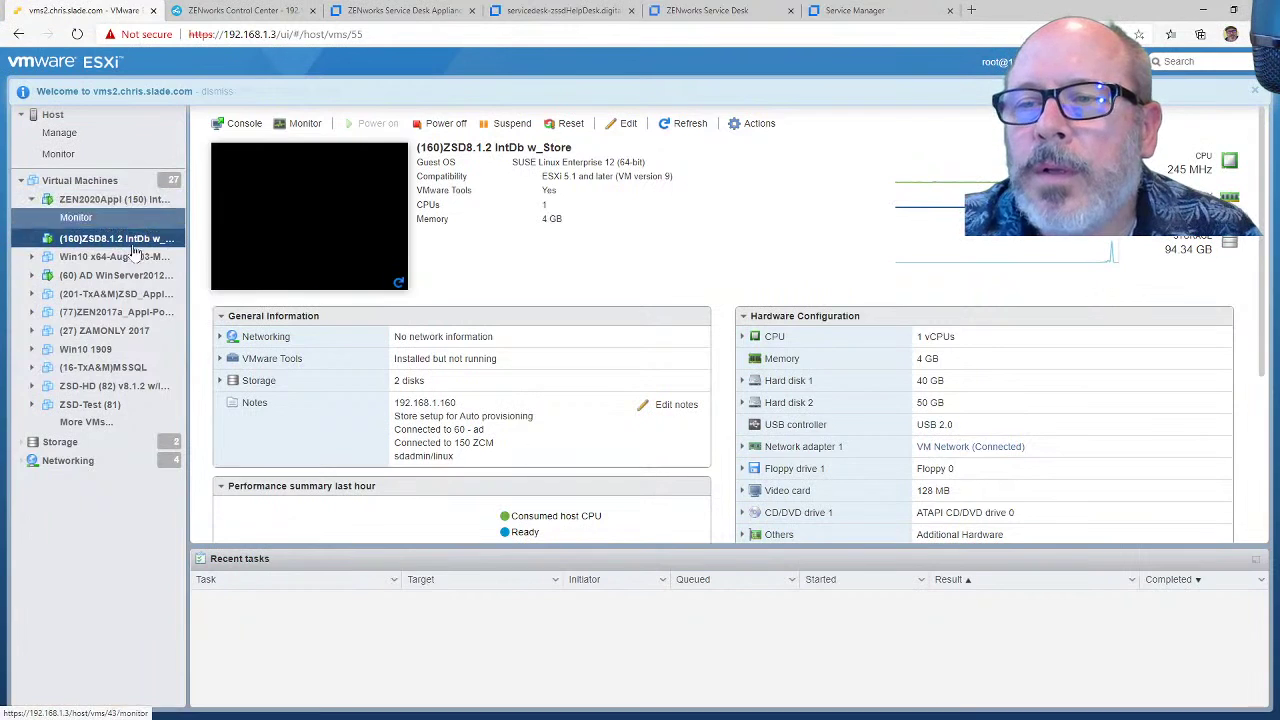
# Step: Check the (160)ZSD8.1.2 IntDb w_Store VM and its console preview, then view the host summary
pyautogui.click(90, 404)
pyautogui.scroll(-3, 423, 283)
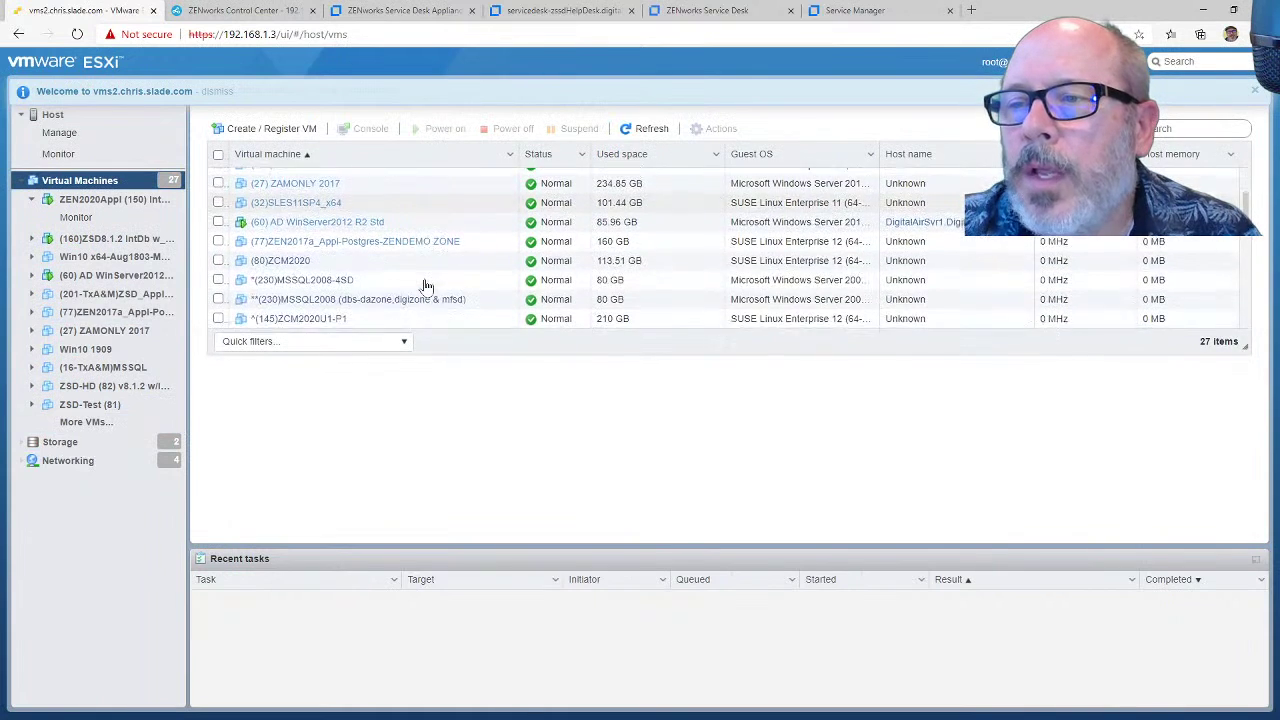
pyautogui.scroll(3, 423, 283)
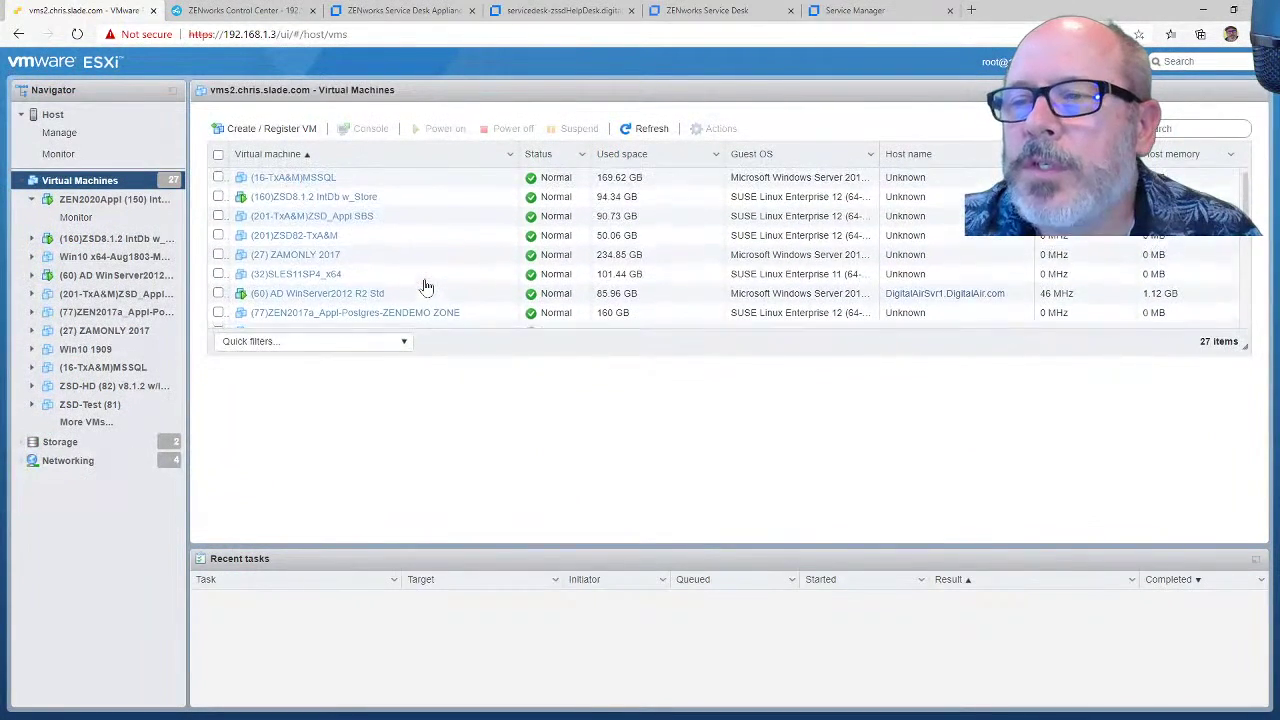
pyautogui.click(298, 198)
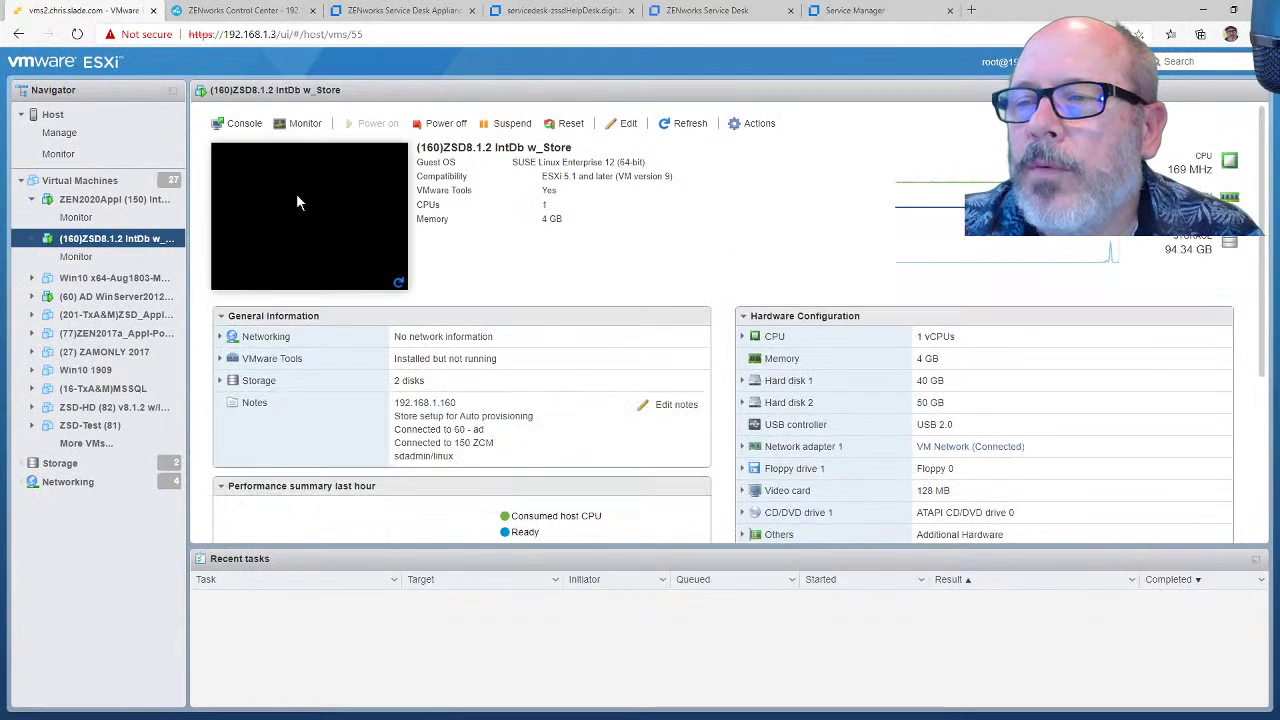
pyautogui.click(399, 284)
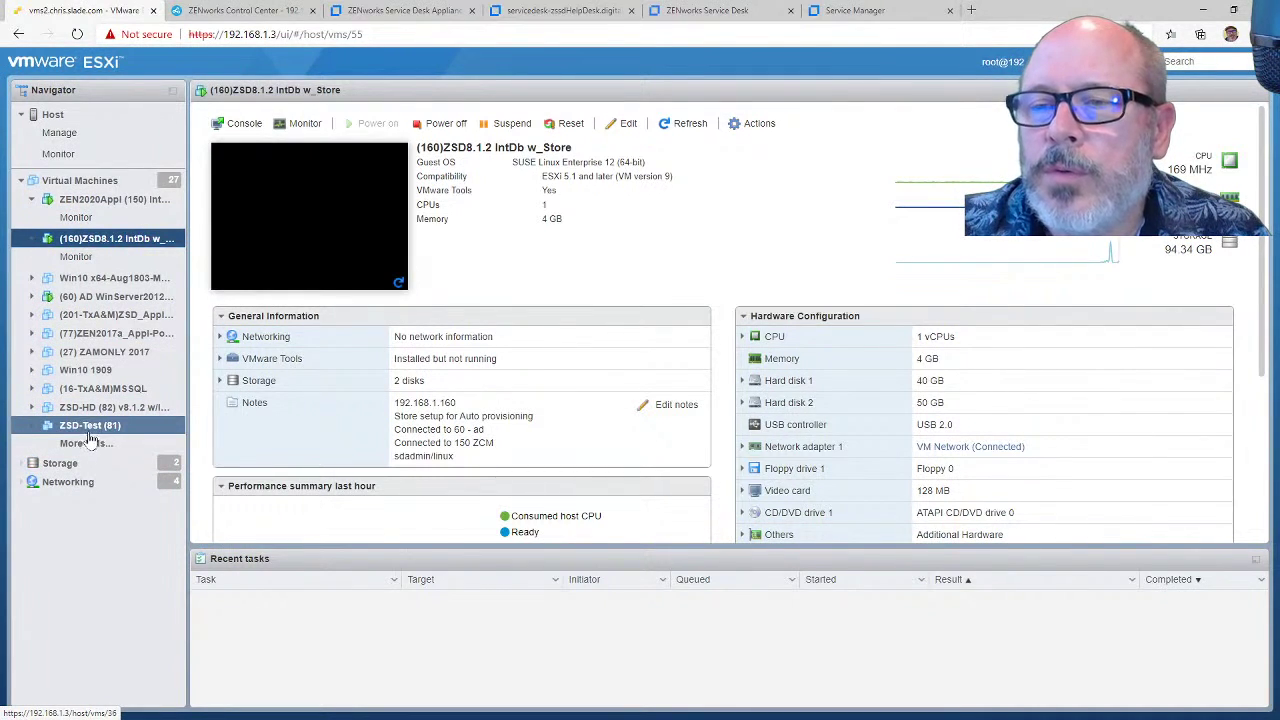
pyautogui.click(71, 125)
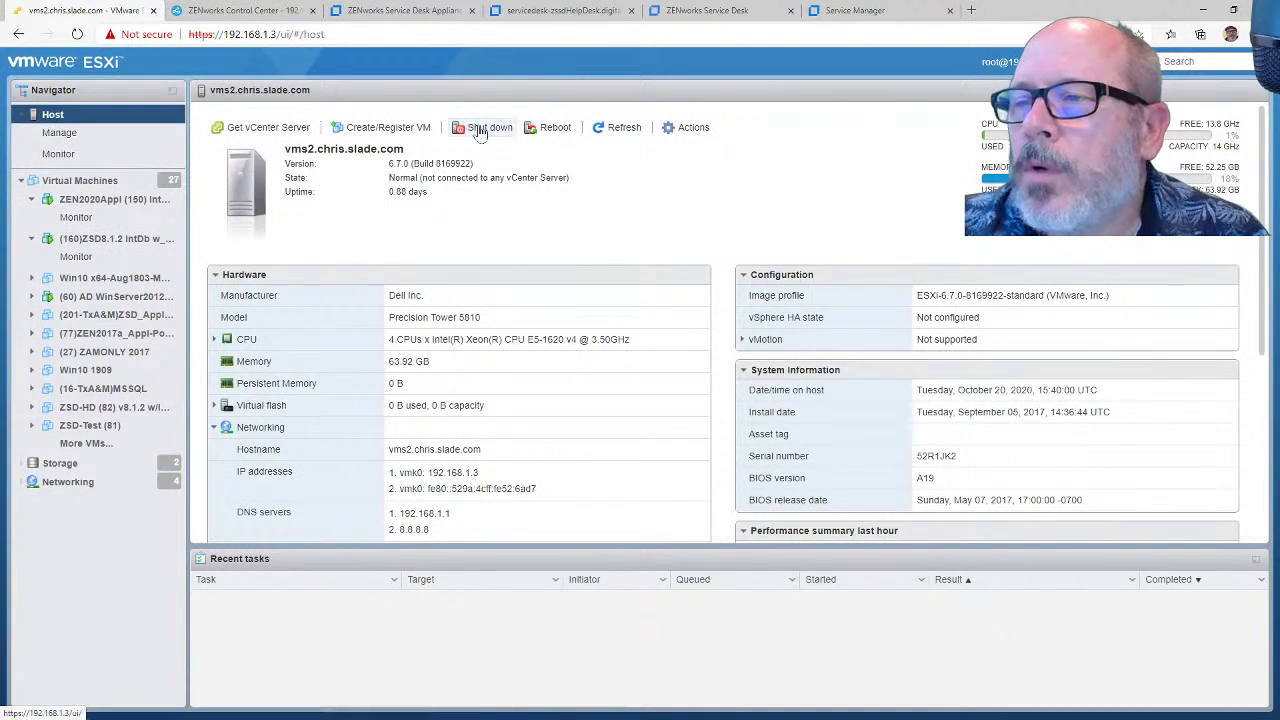
# Step: Start an OVF/OVA deployment named ZSD Digital Airlines from ZSD8.2.0_Appliance-x86_64.ova
pyautogui.click(396, 131)
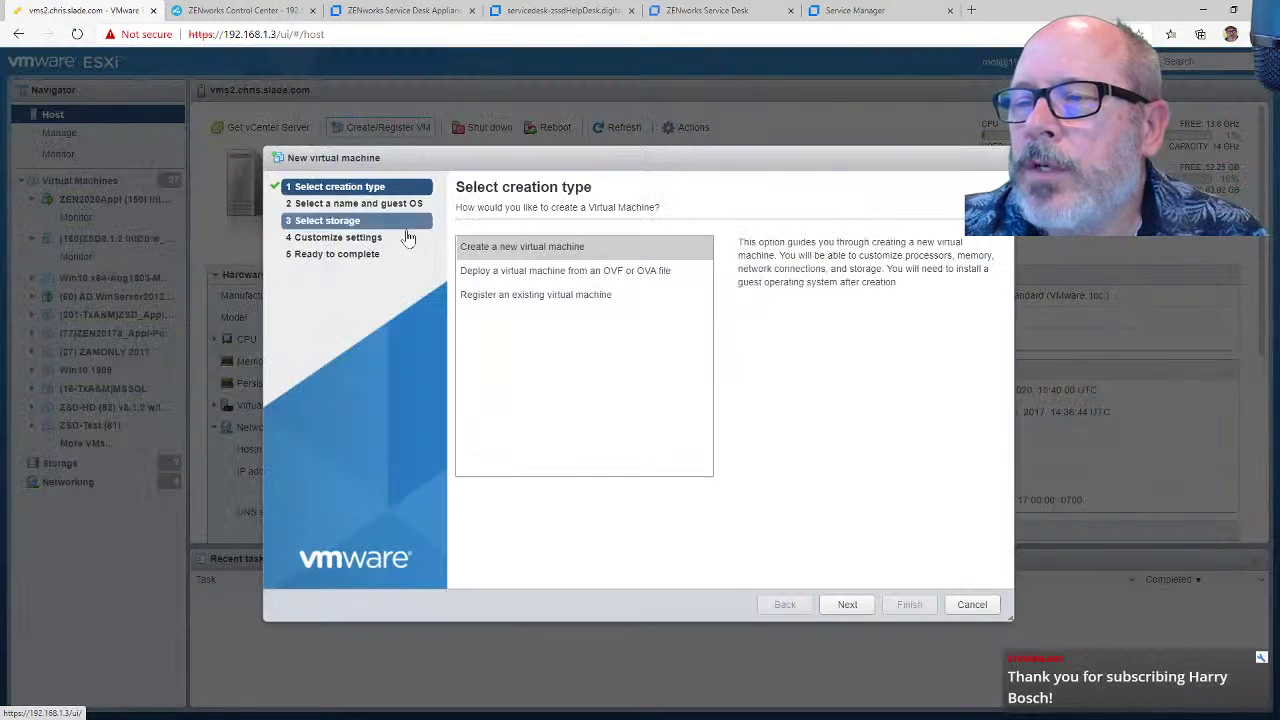
pyautogui.click(512, 272)
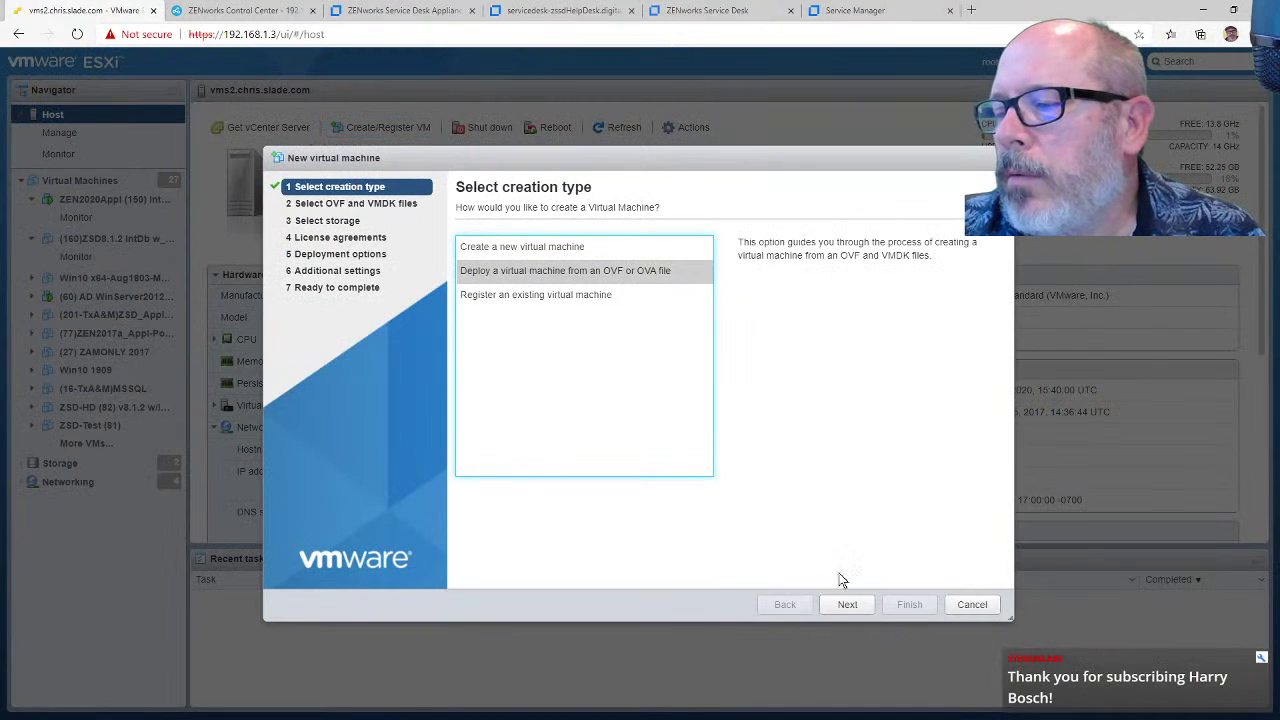
pyautogui.click(847, 604)
pyautogui.click(575, 262)
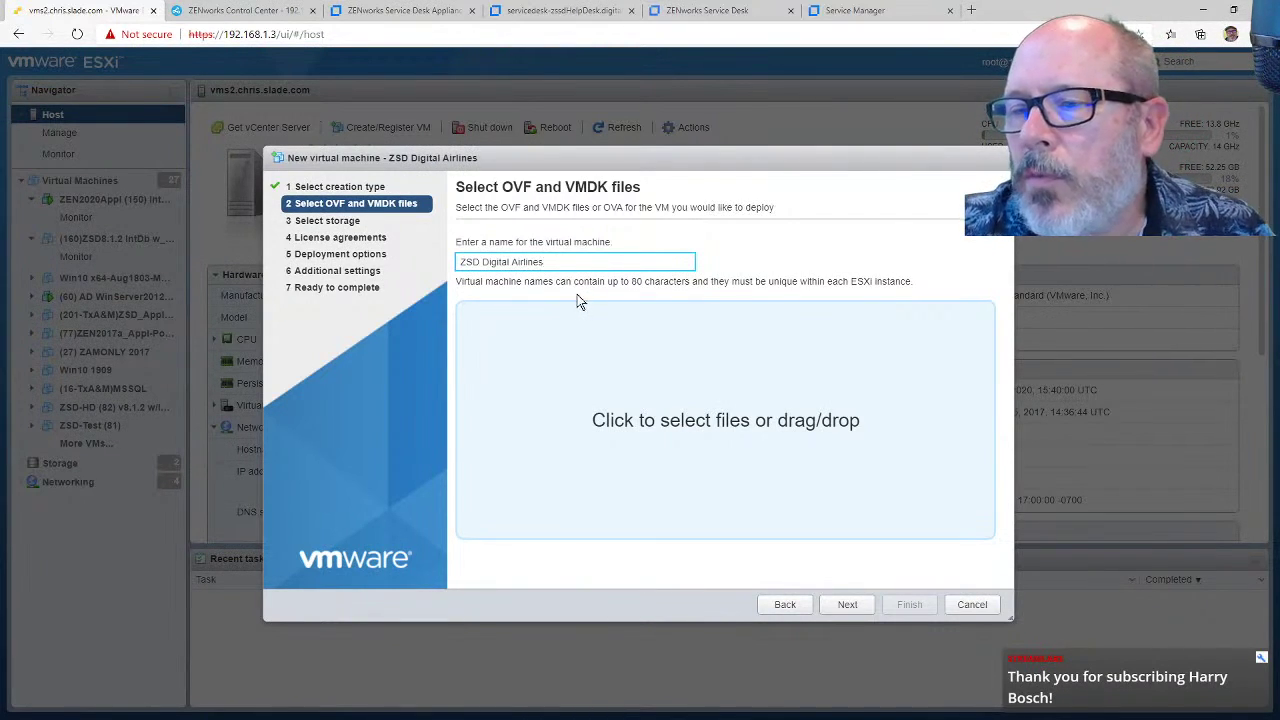
pyautogui.click(725, 420)
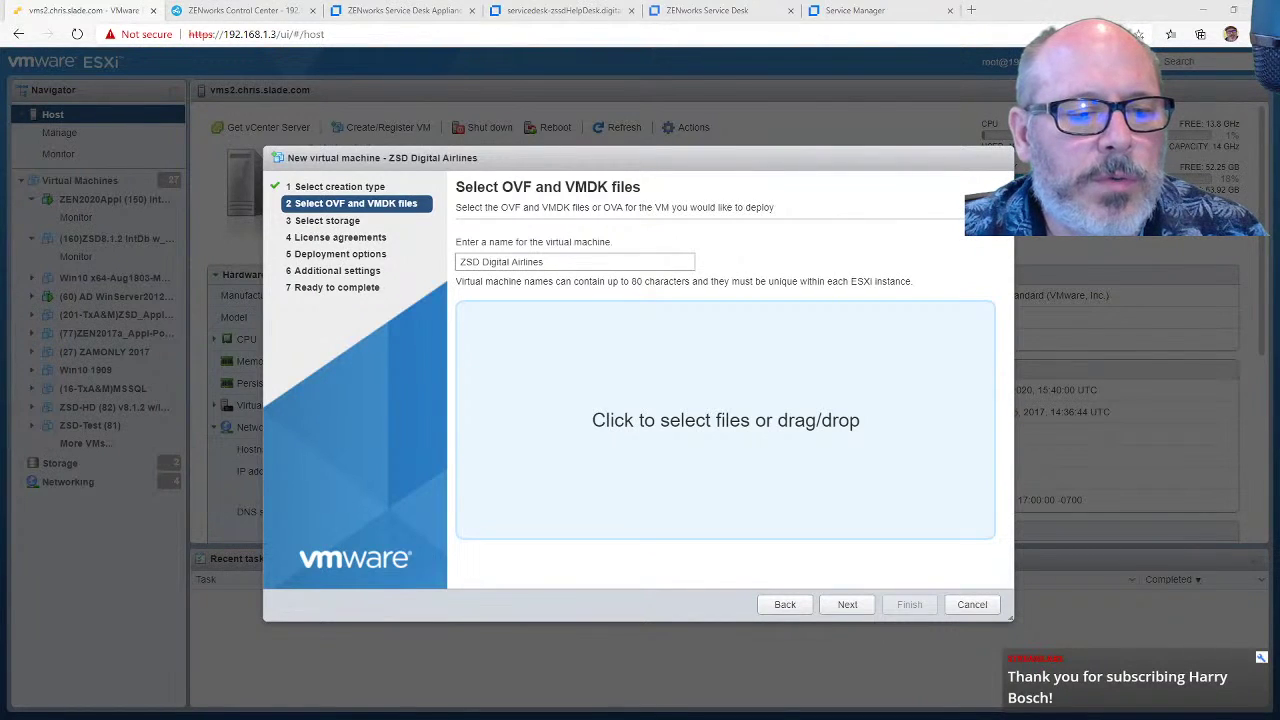
pyautogui.moveTo(35, 482); pyautogui.dragTo(601, 455)
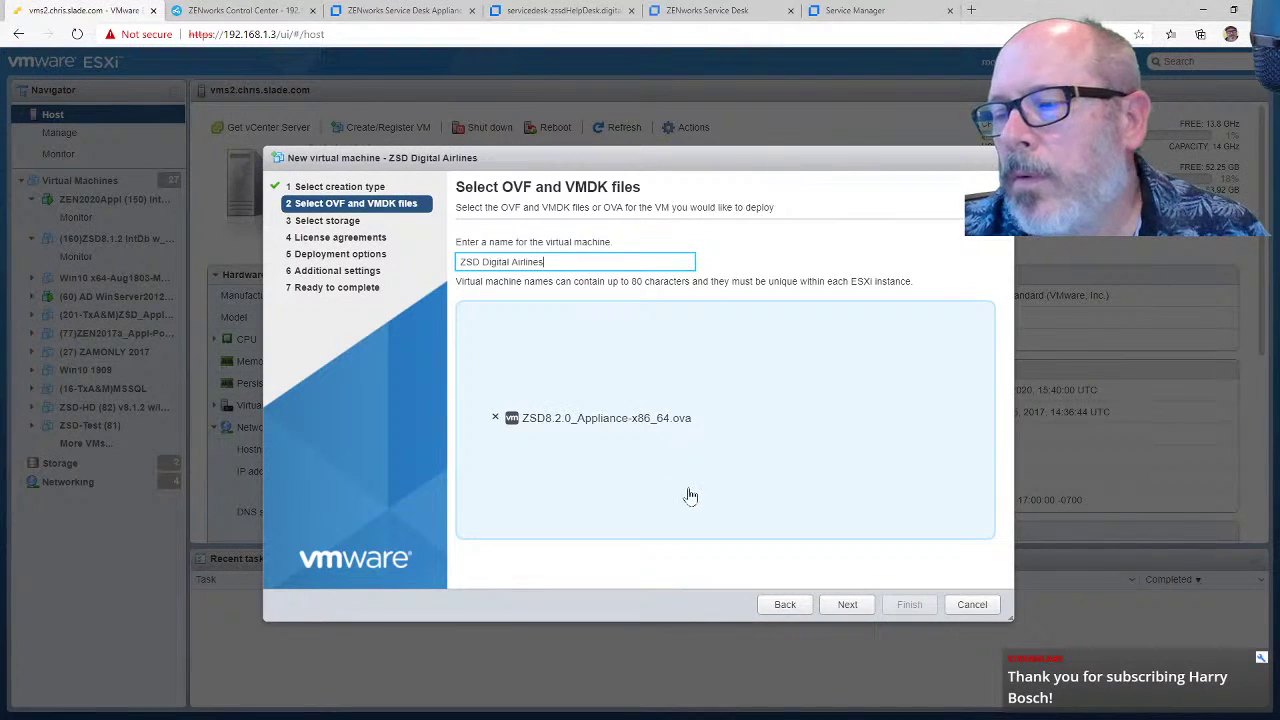
# Step: Deploy it thin-provisioned to datastore1 on VM Network, with automatic power-on disabled
pyautogui.click(848, 605)
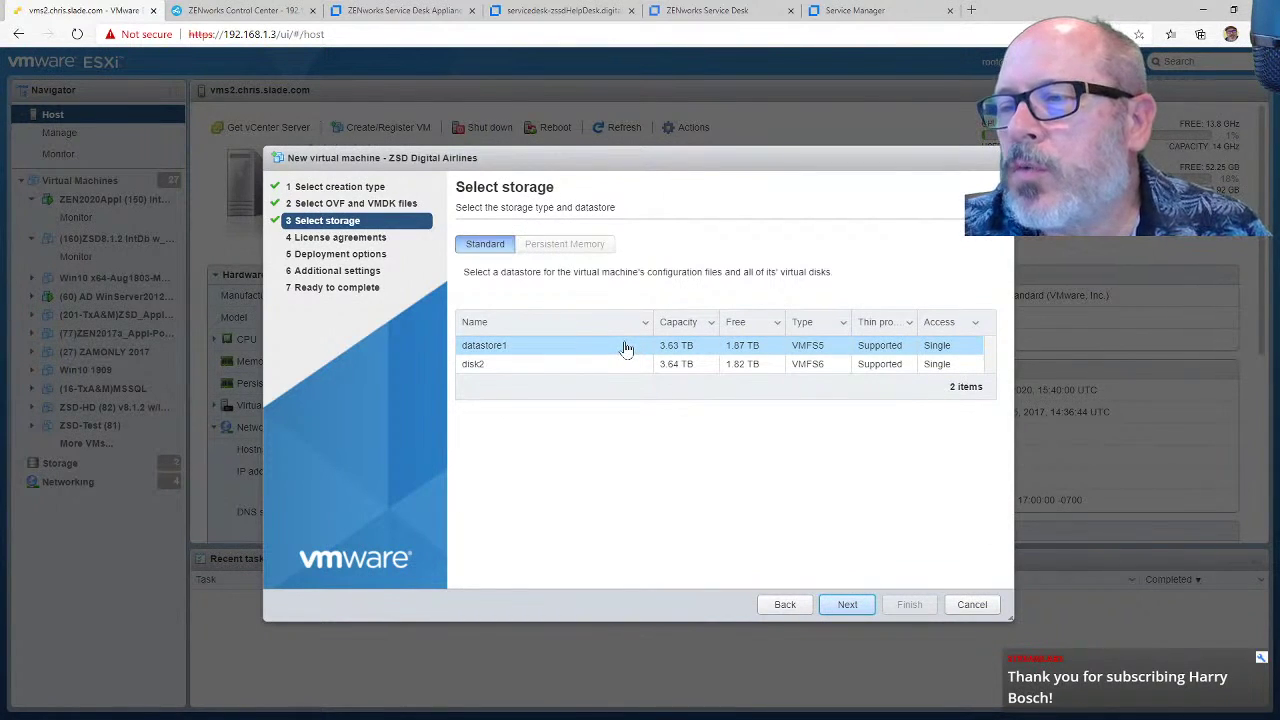
pyautogui.click(847, 606)
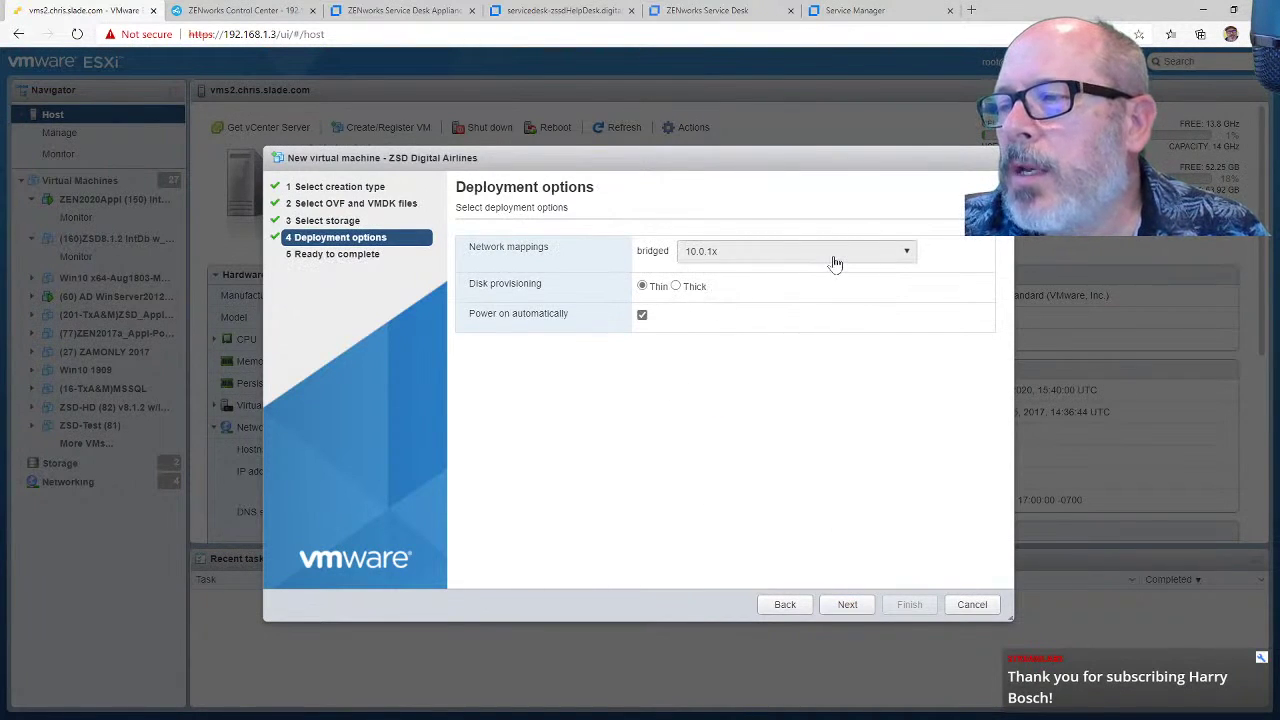
pyautogui.click(833, 256)
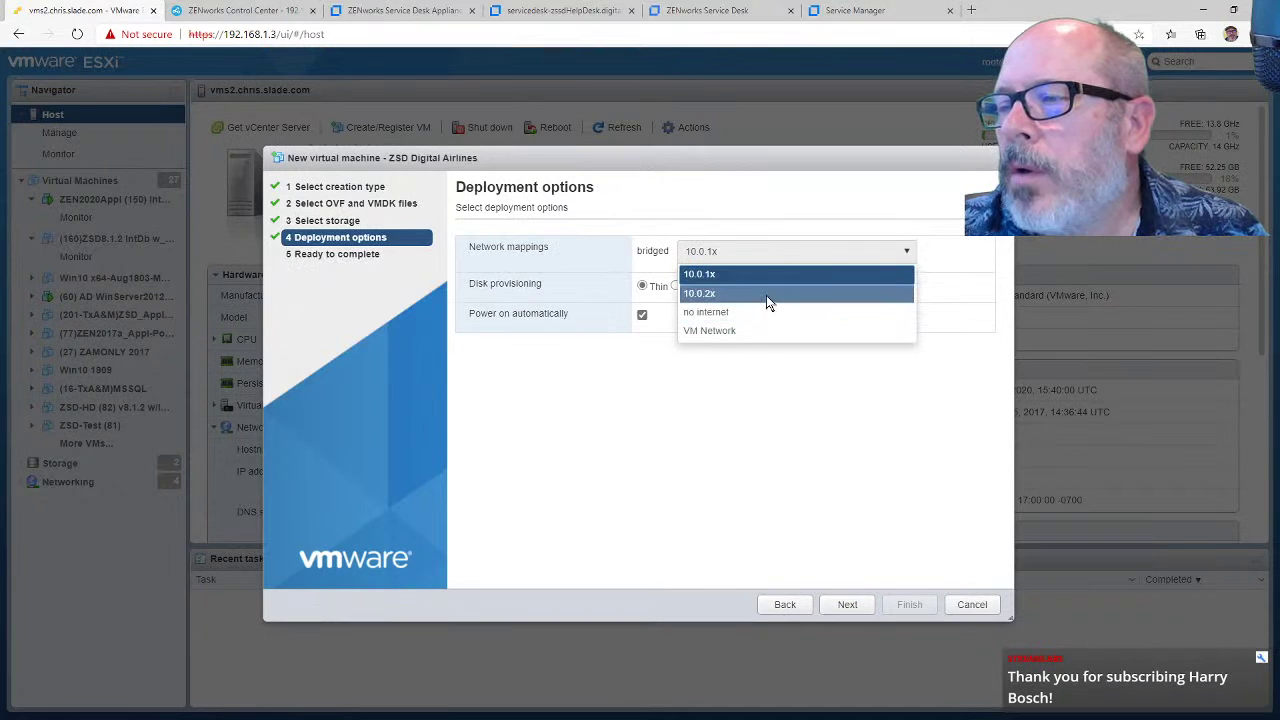
pyautogui.click(766, 333)
pyautogui.click(643, 316)
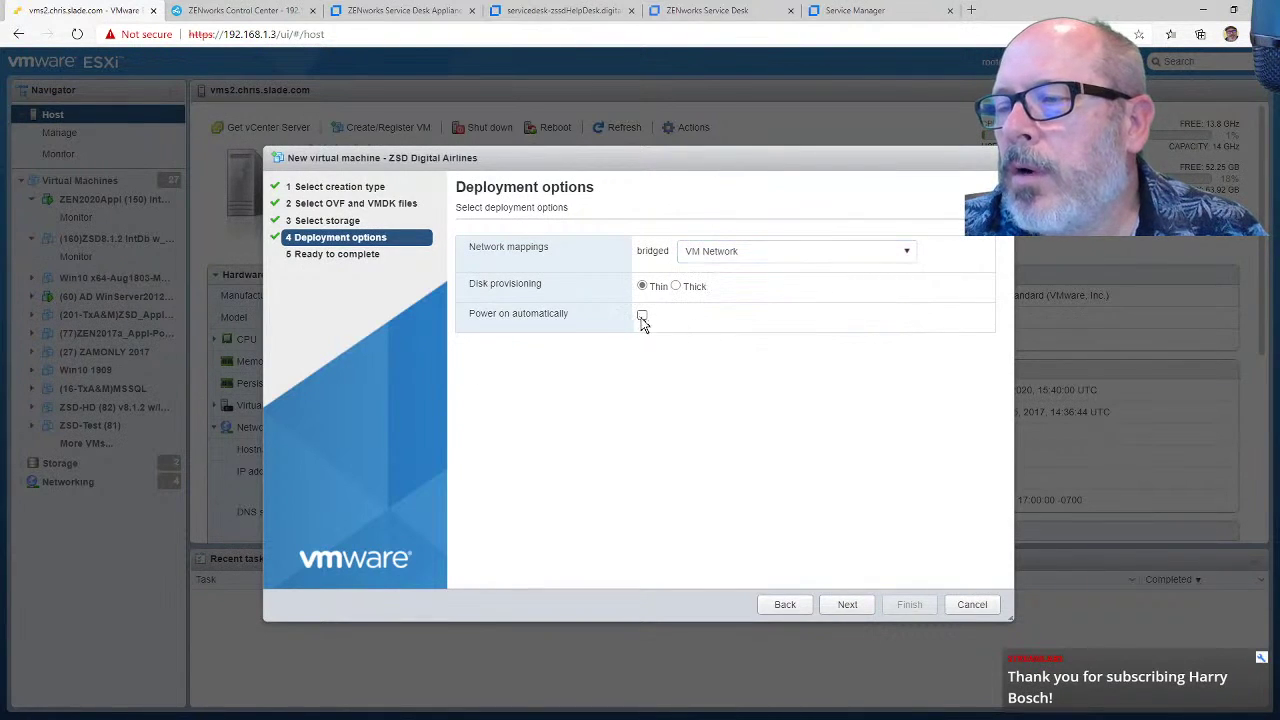
pyautogui.click(850, 606)
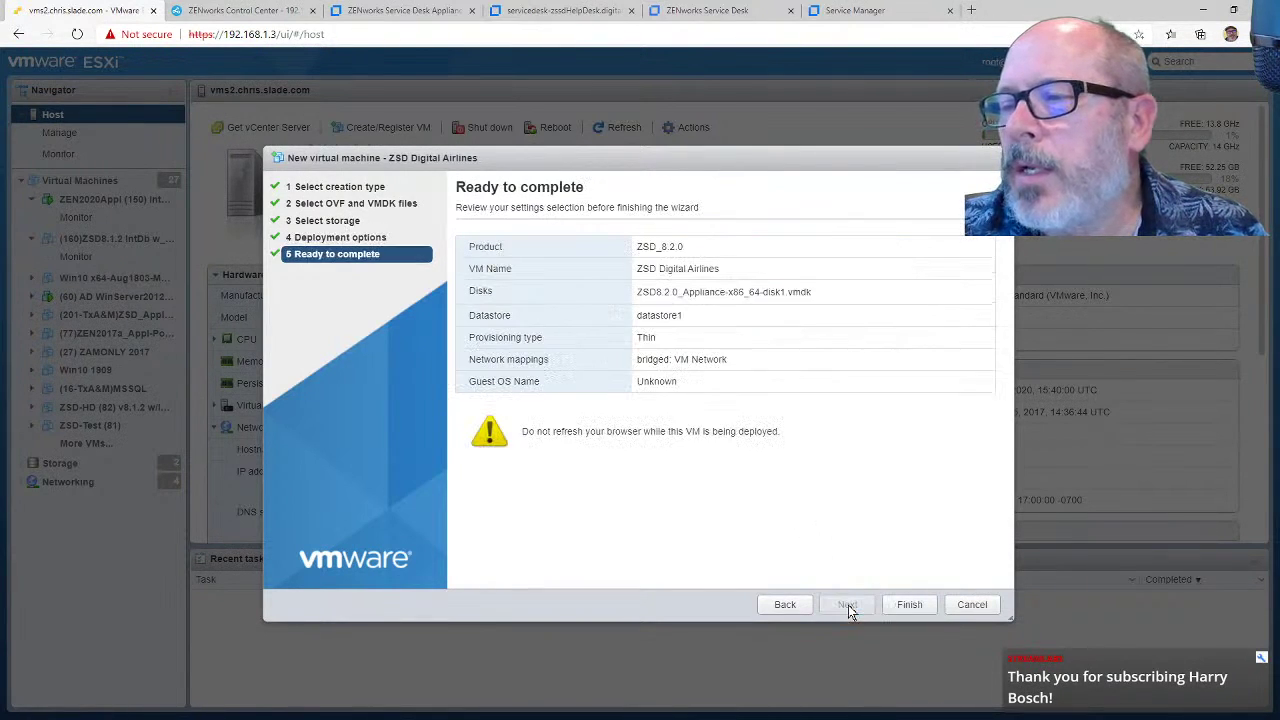
pyautogui.click(916, 606)
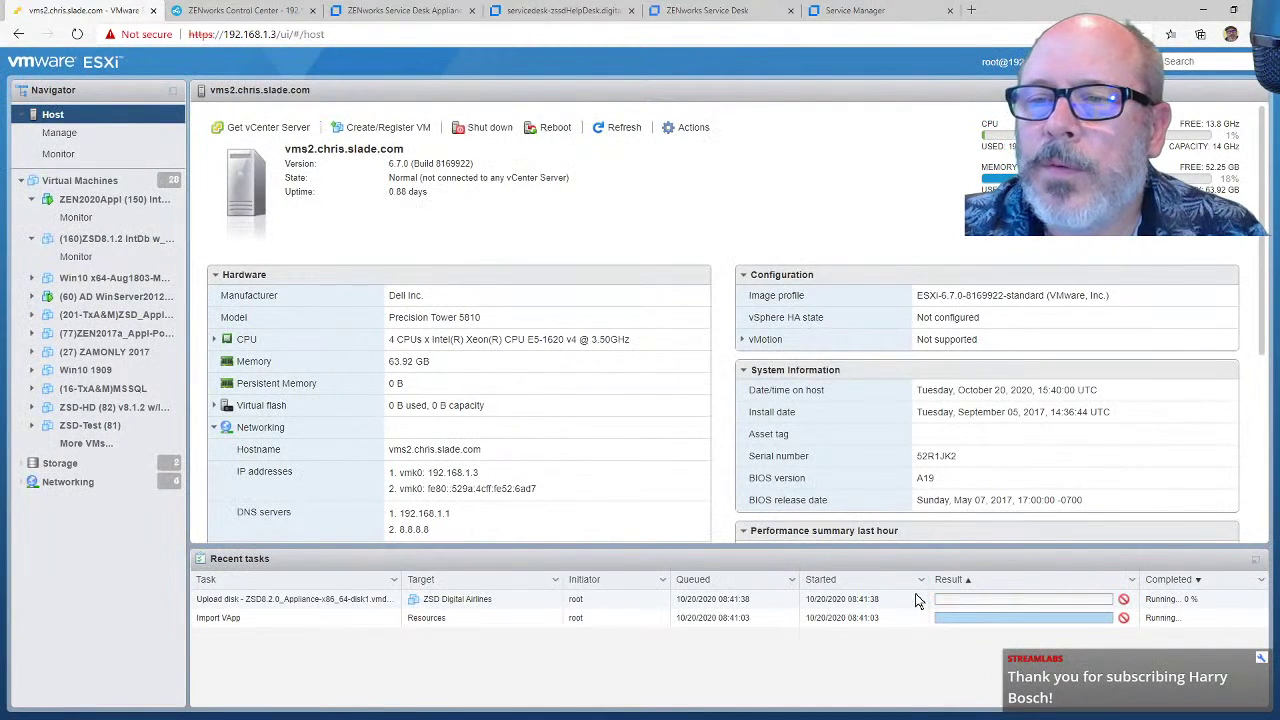
# Step: Open the (160)ZSD8.1.2 IntDb w_Store VM's settings and expand Hard disk 2
pyautogui.click(137, 242)
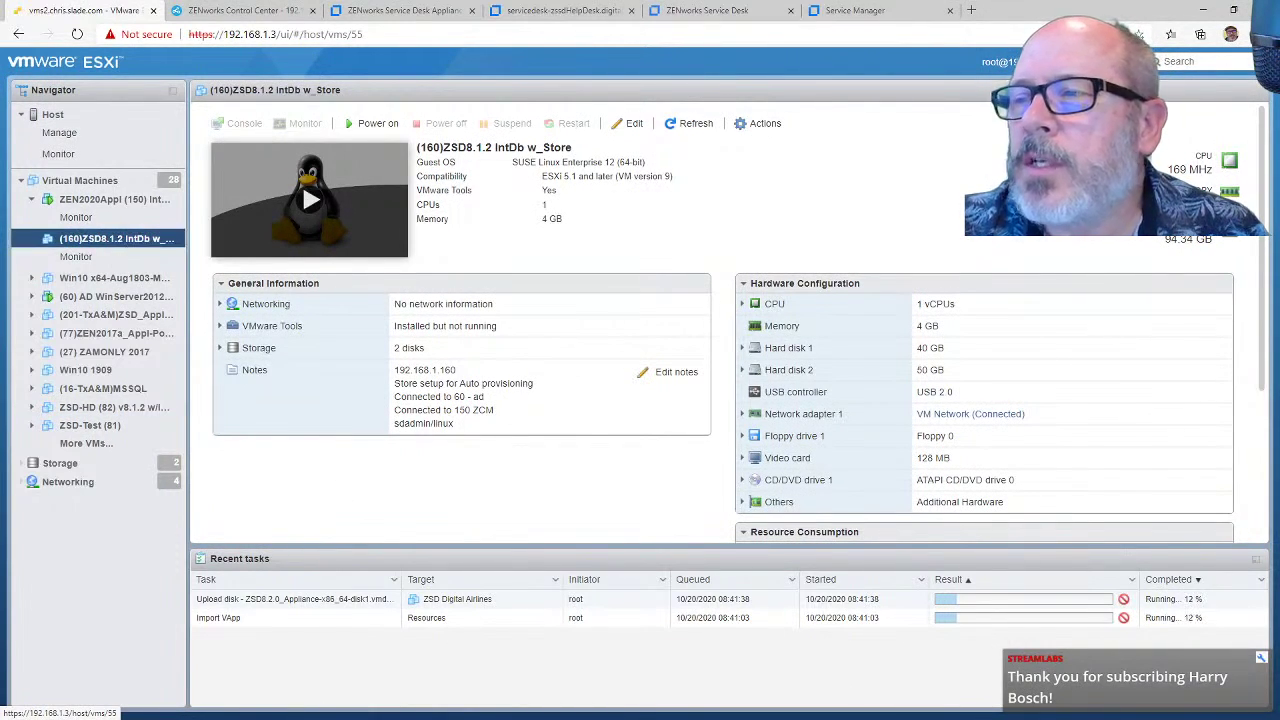
pyautogui.click(632, 124)
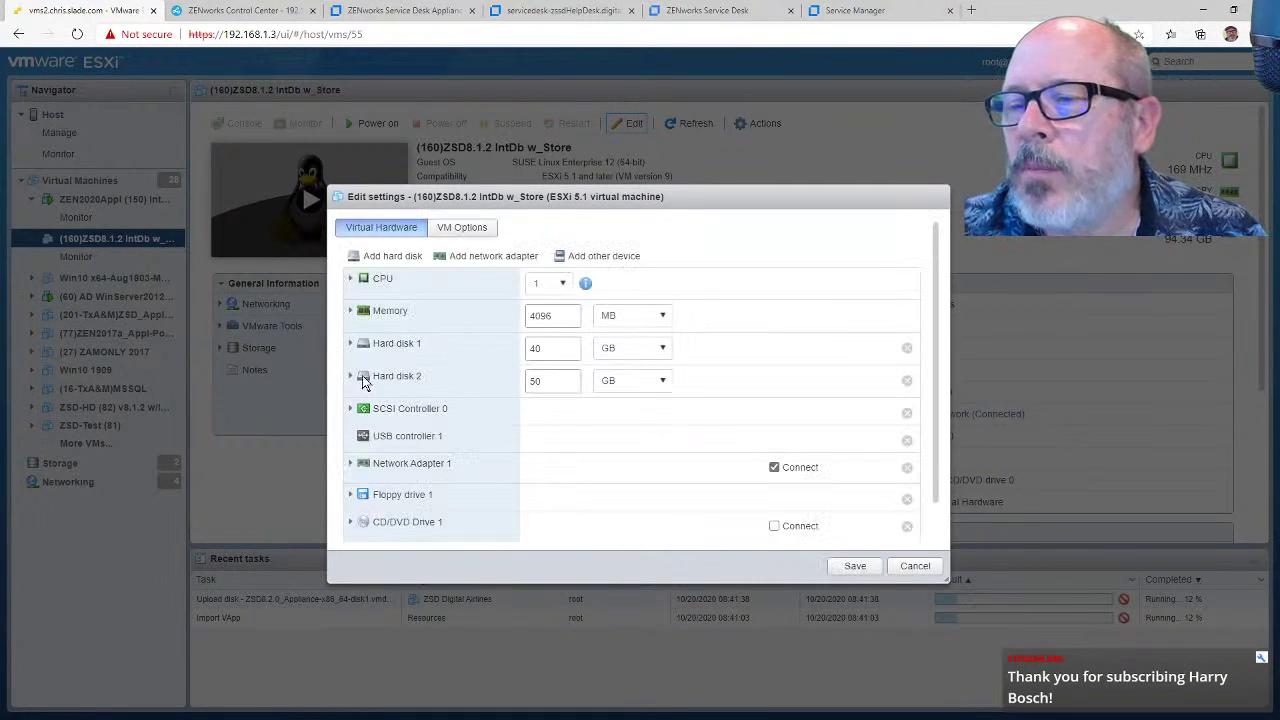
pyautogui.click(352, 376)
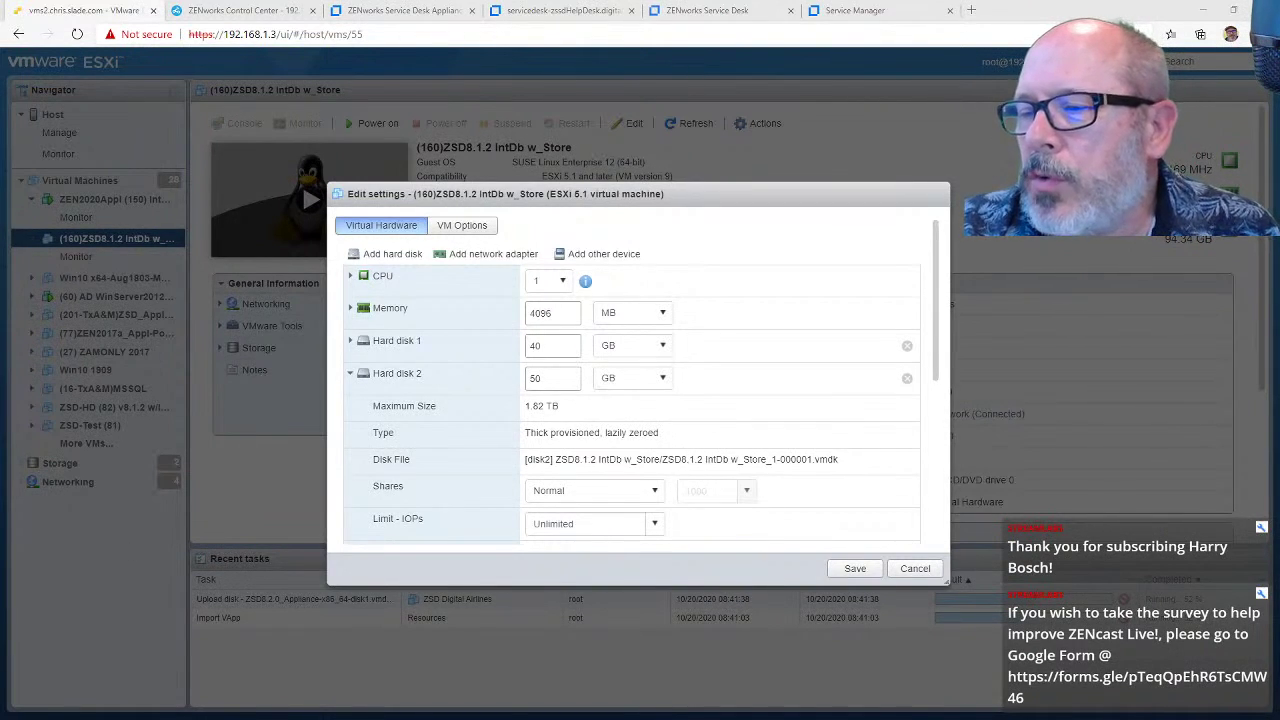
# Step: Snip Hard disk 2's Disk File path, then cancel the settings unchanged
pyautogui.moveTo(840, 459); pyautogui.dragTo(525, 459)
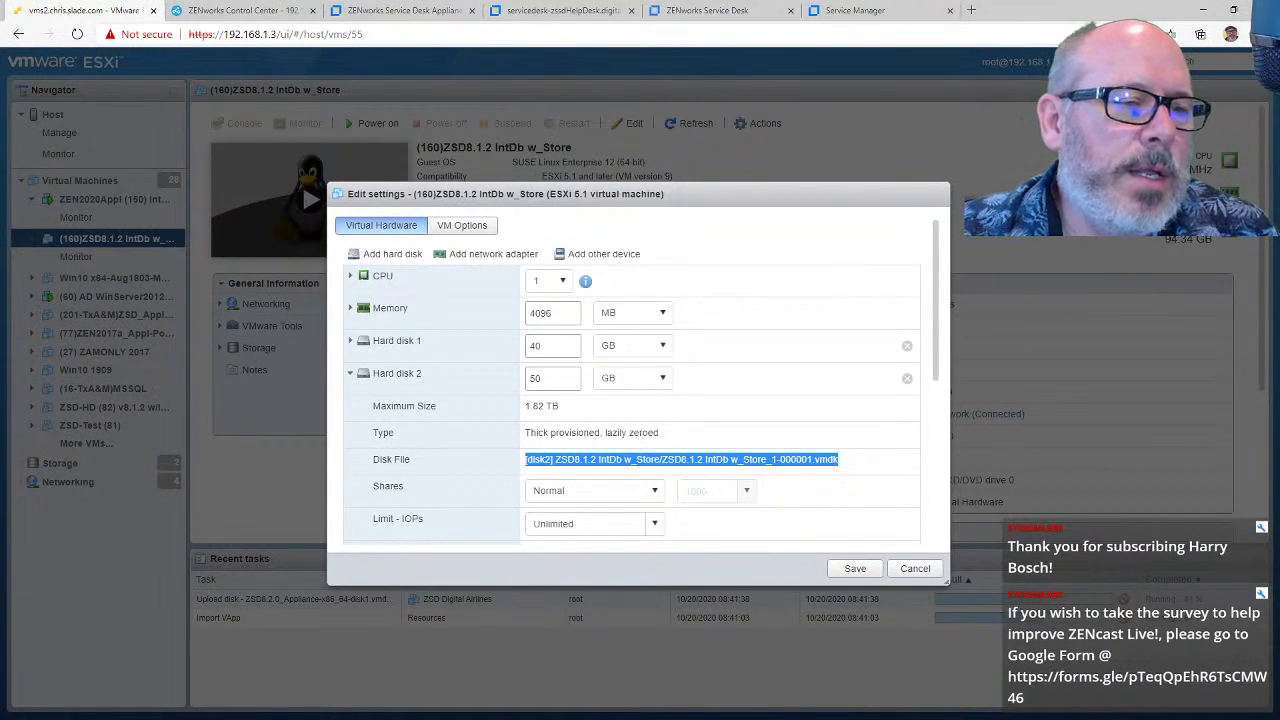
pyautogui.hotkey('alt', 'Tab')
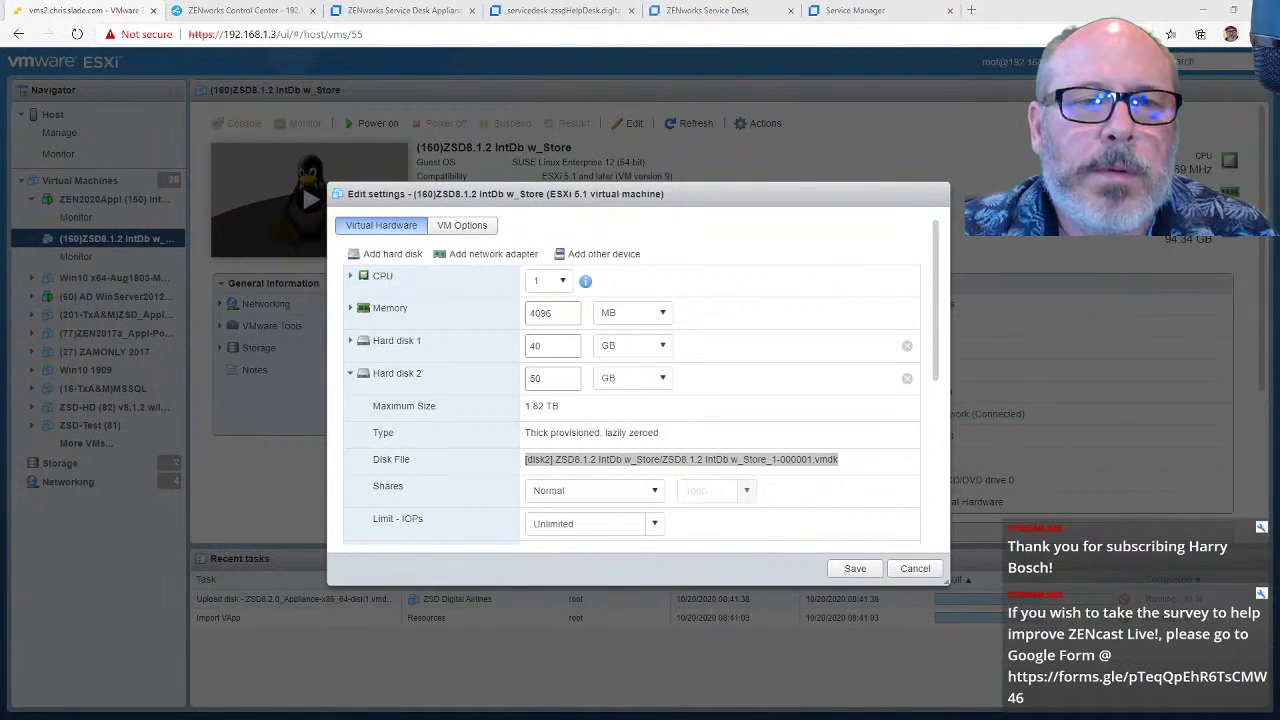
pyautogui.hotkey('ctrl', 'n')
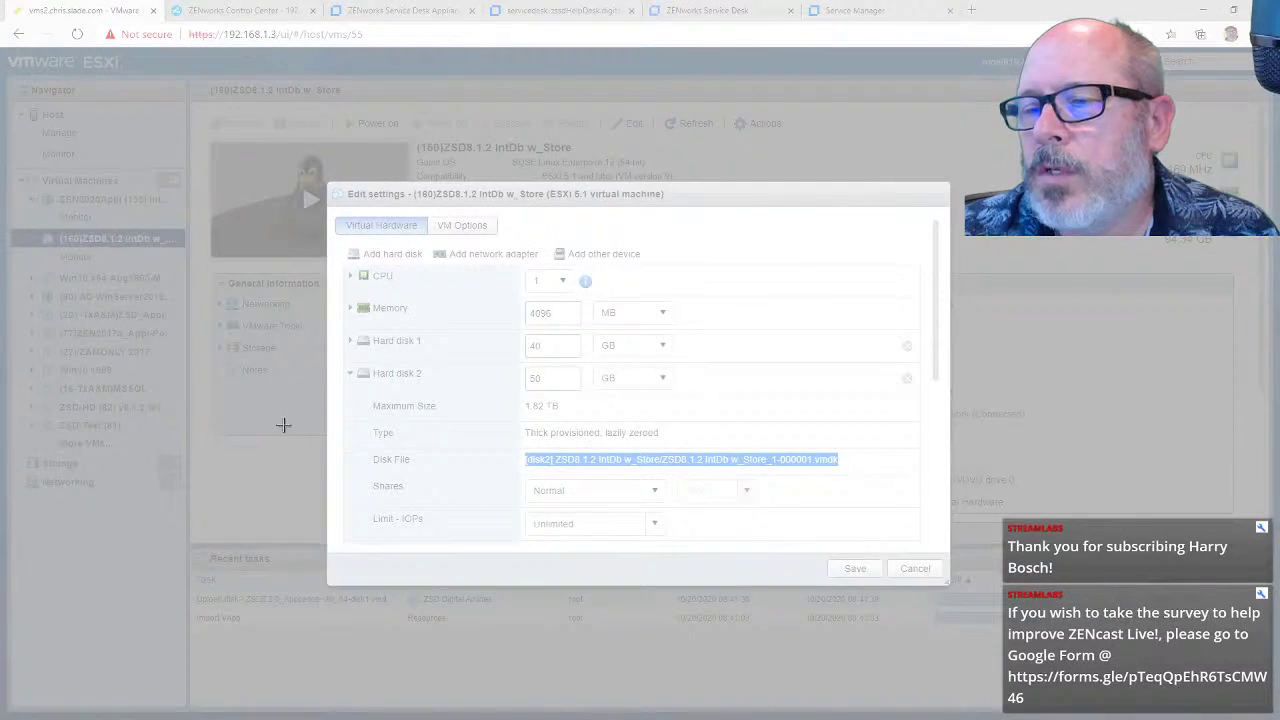
pyautogui.moveTo(305, 433); pyautogui.dragTo(922, 490)
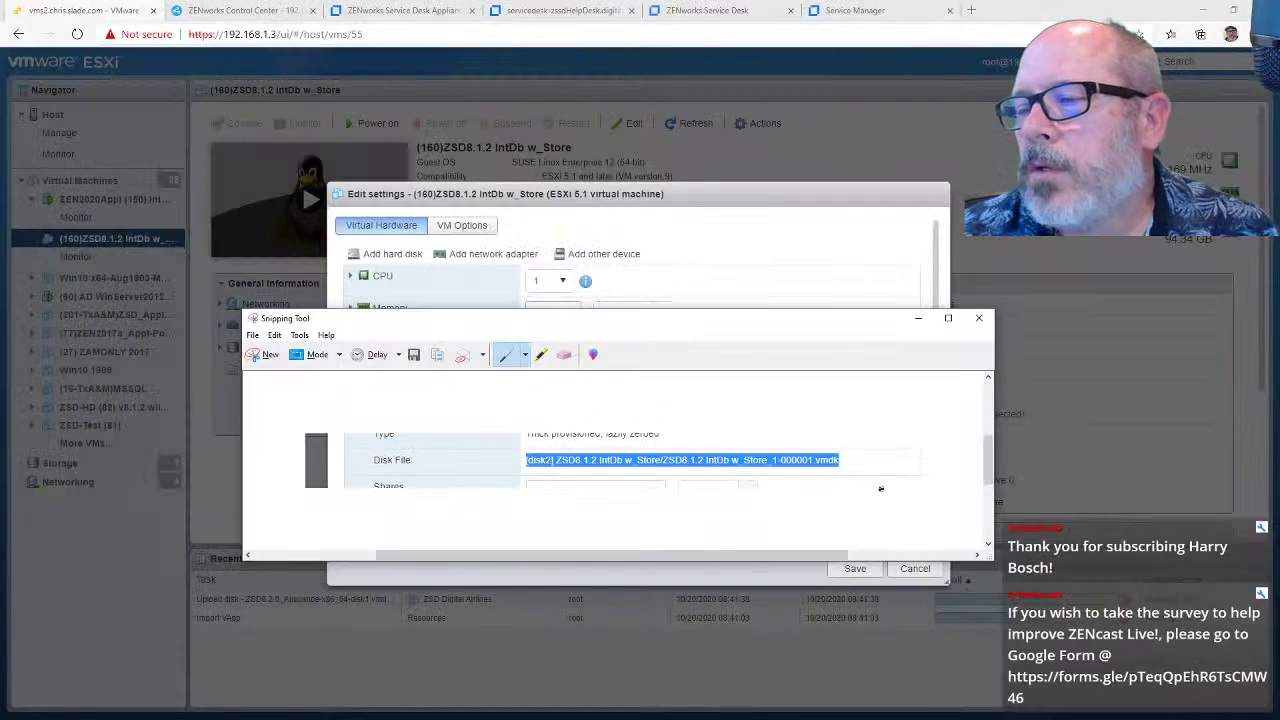
pyautogui.moveTo(595, 322); pyautogui.dragTo(0, 340)
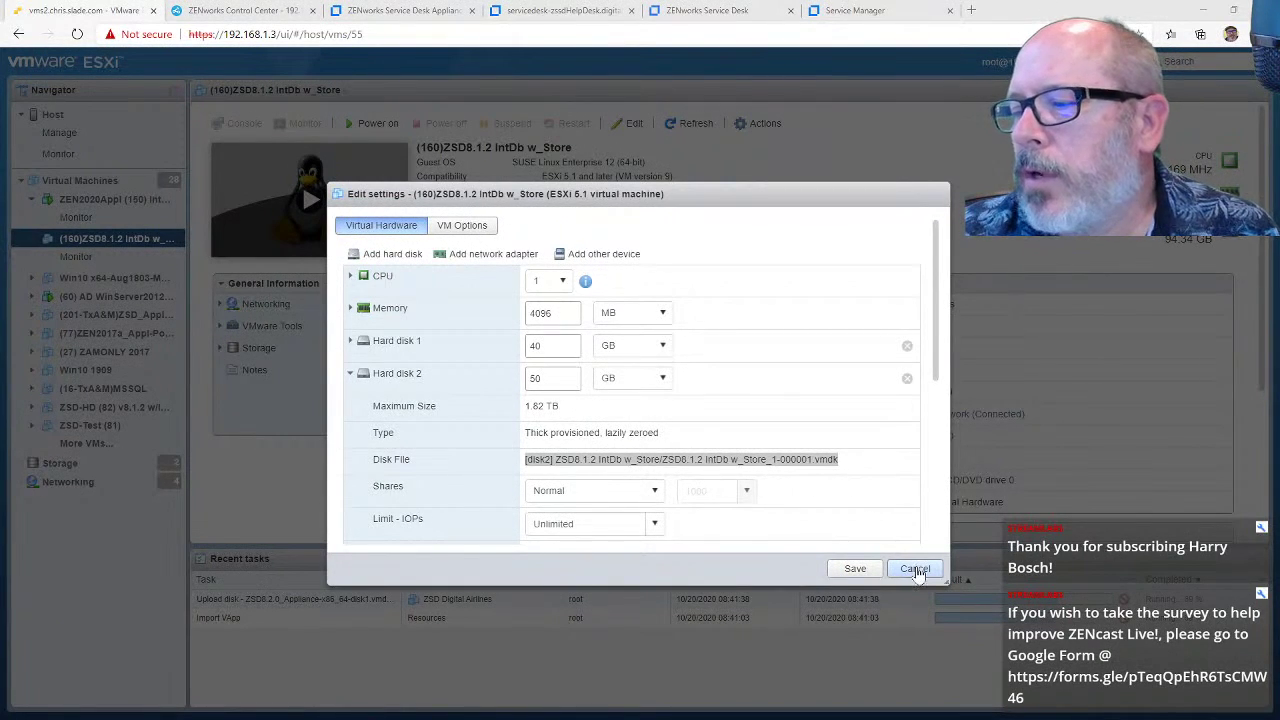
pyautogui.click(915, 570)
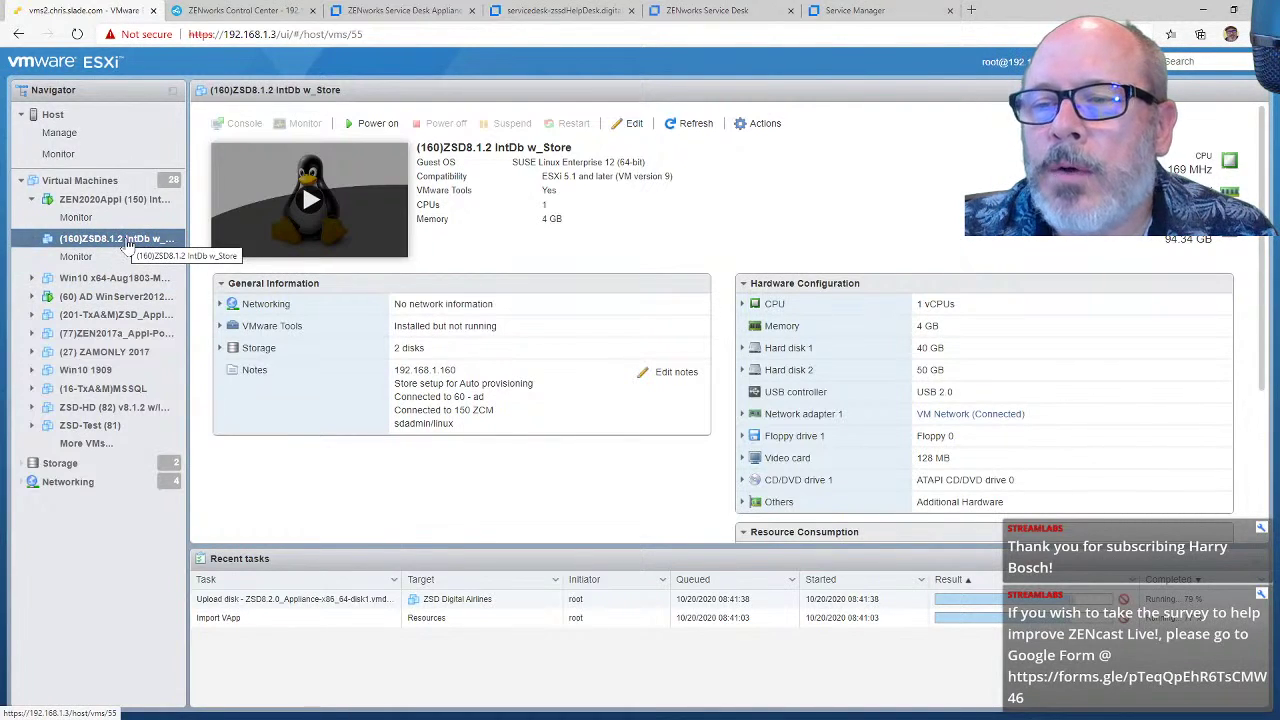
# Step: In the datastore browser, select the 000001 disk file in disk2's ZSD8.1.2 IntDb w_Store folder
pyautogui.click(89, 470)
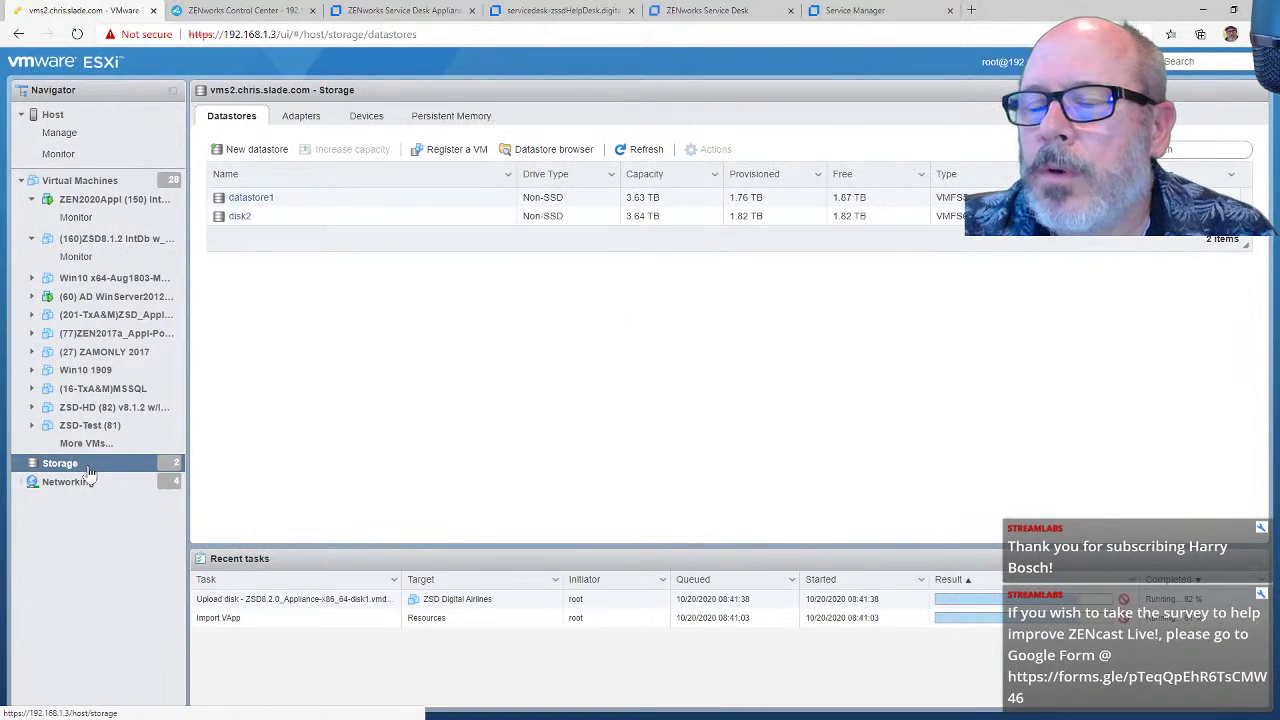
pyautogui.click(536, 152)
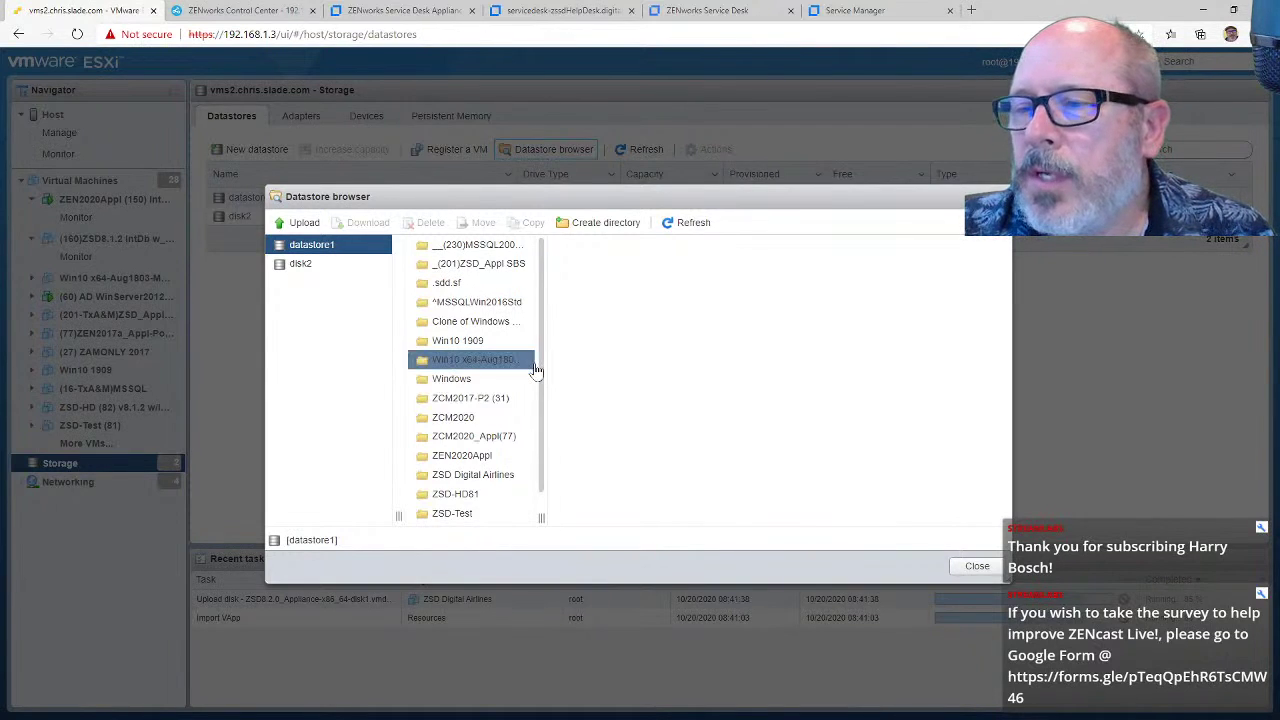
pyautogui.scroll(-1, 536, 440)
pyautogui.scroll(1, 538, 360)
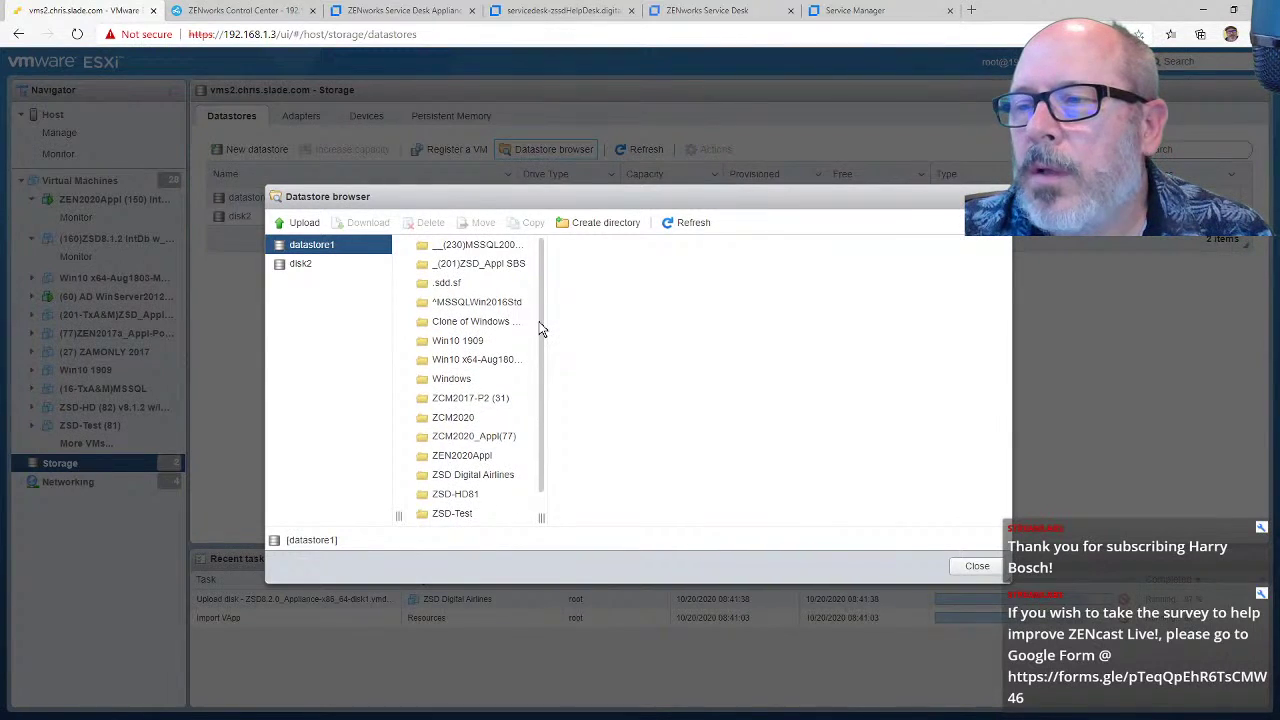
pyautogui.scroll(-1, 534, 375)
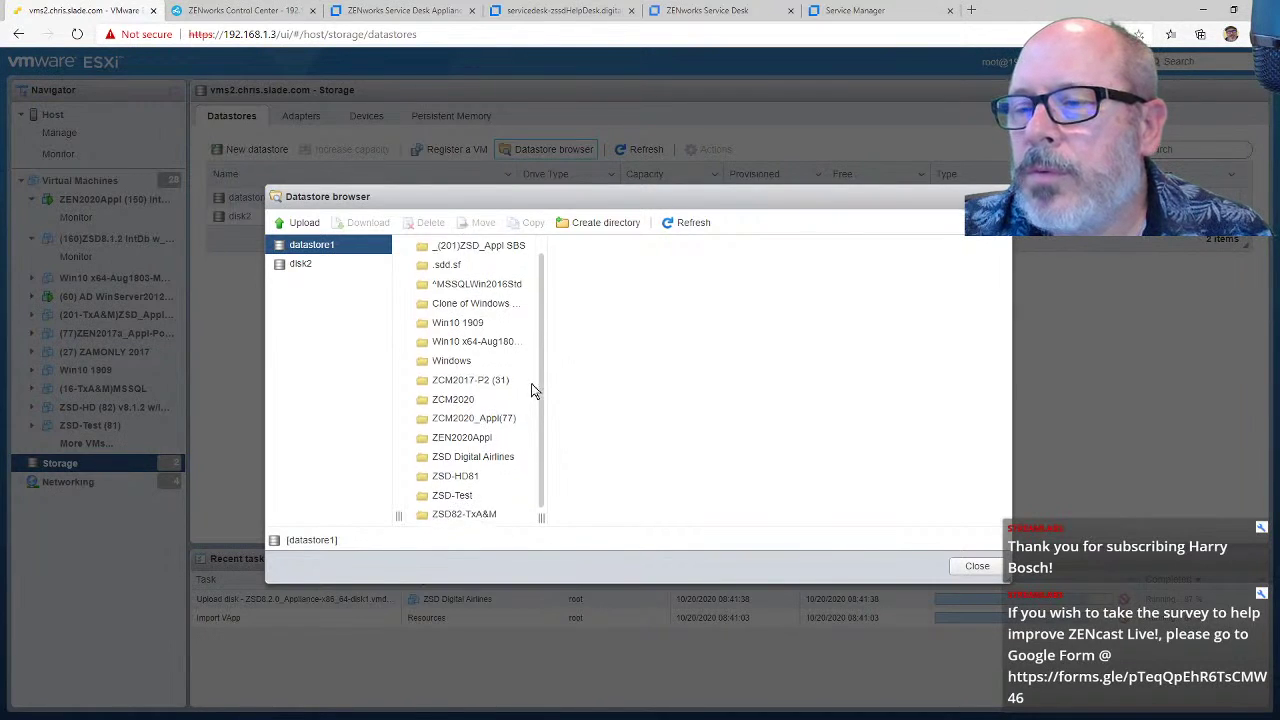
pyautogui.click(300, 263)
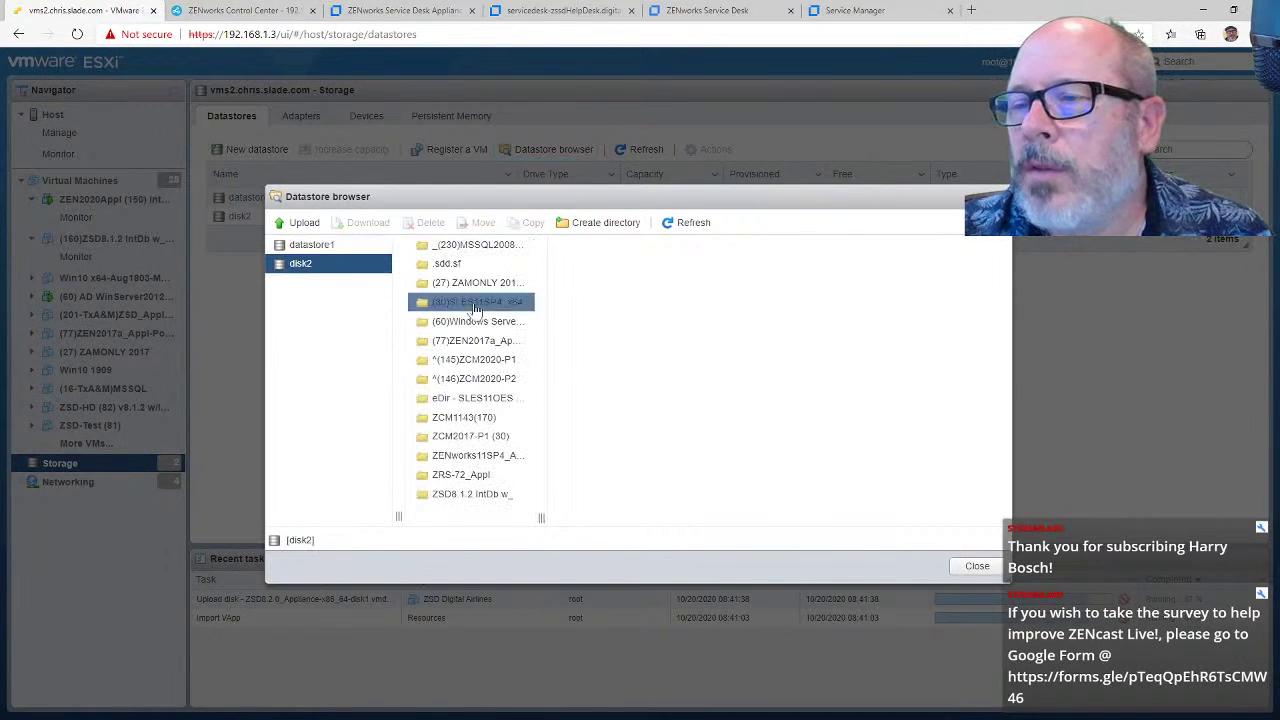
pyautogui.click(488, 498)
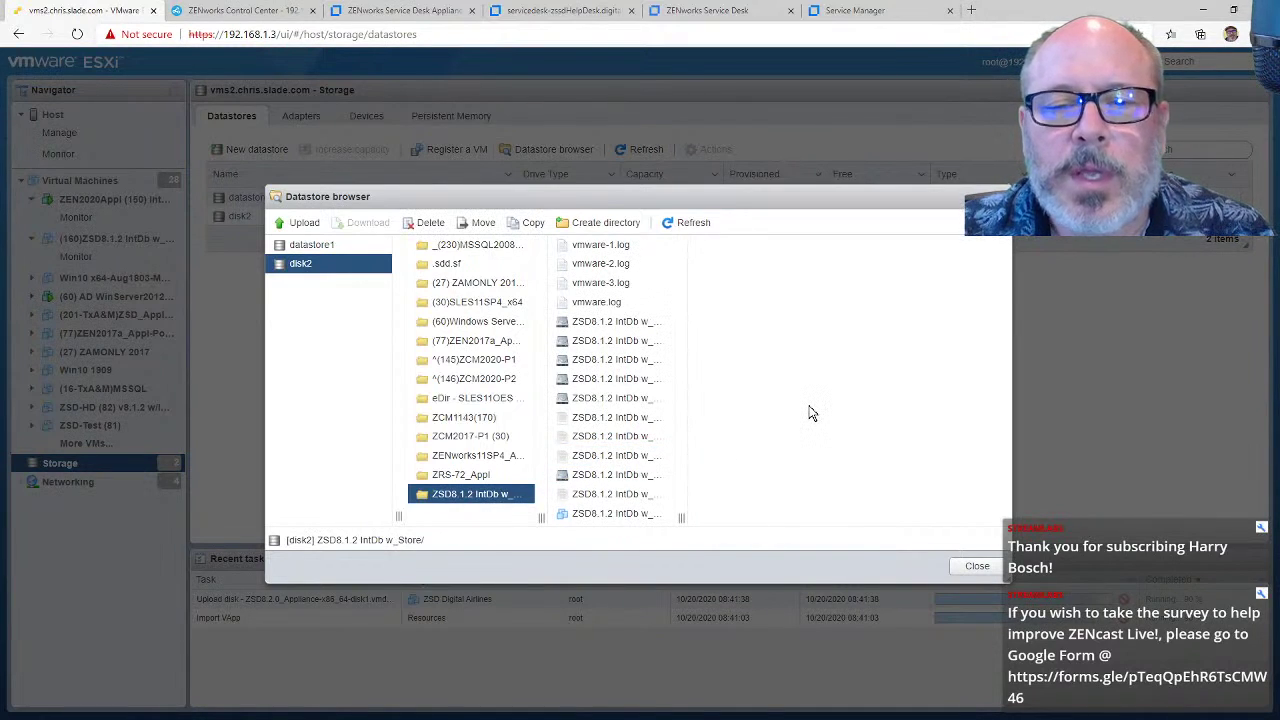
pyautogui.click(620, 341)
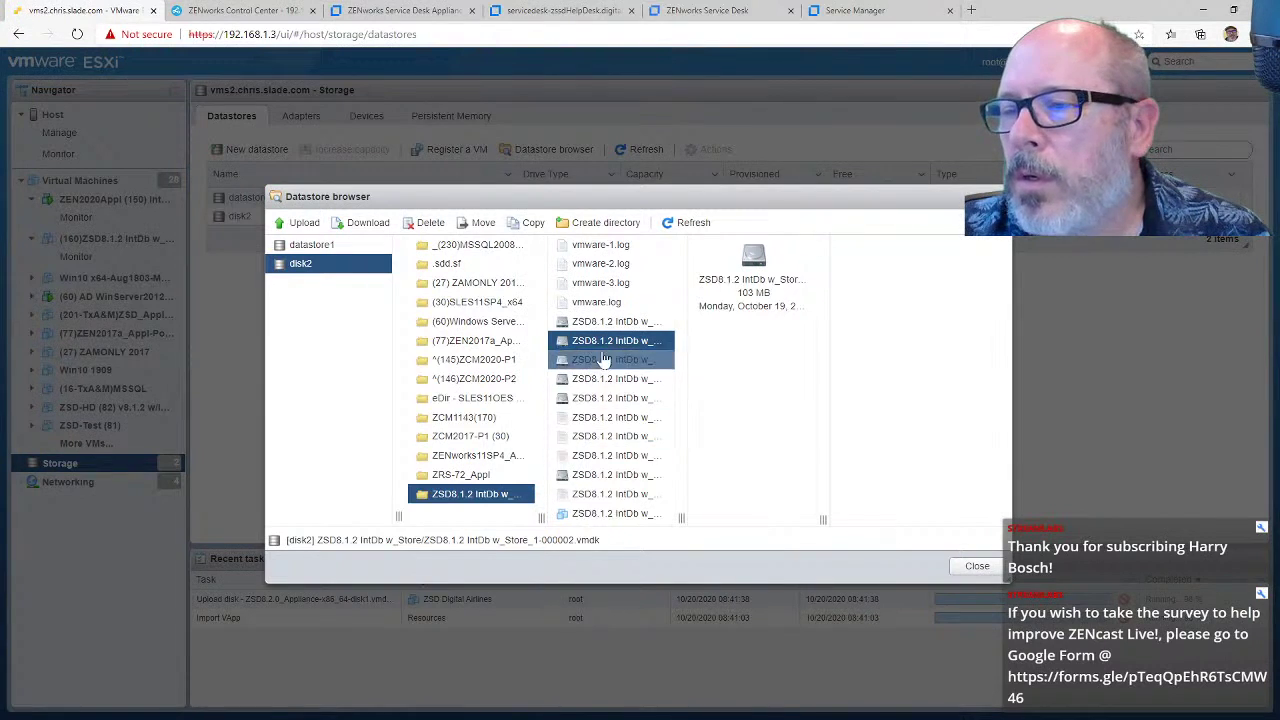
pyautogui.click(621, 326)
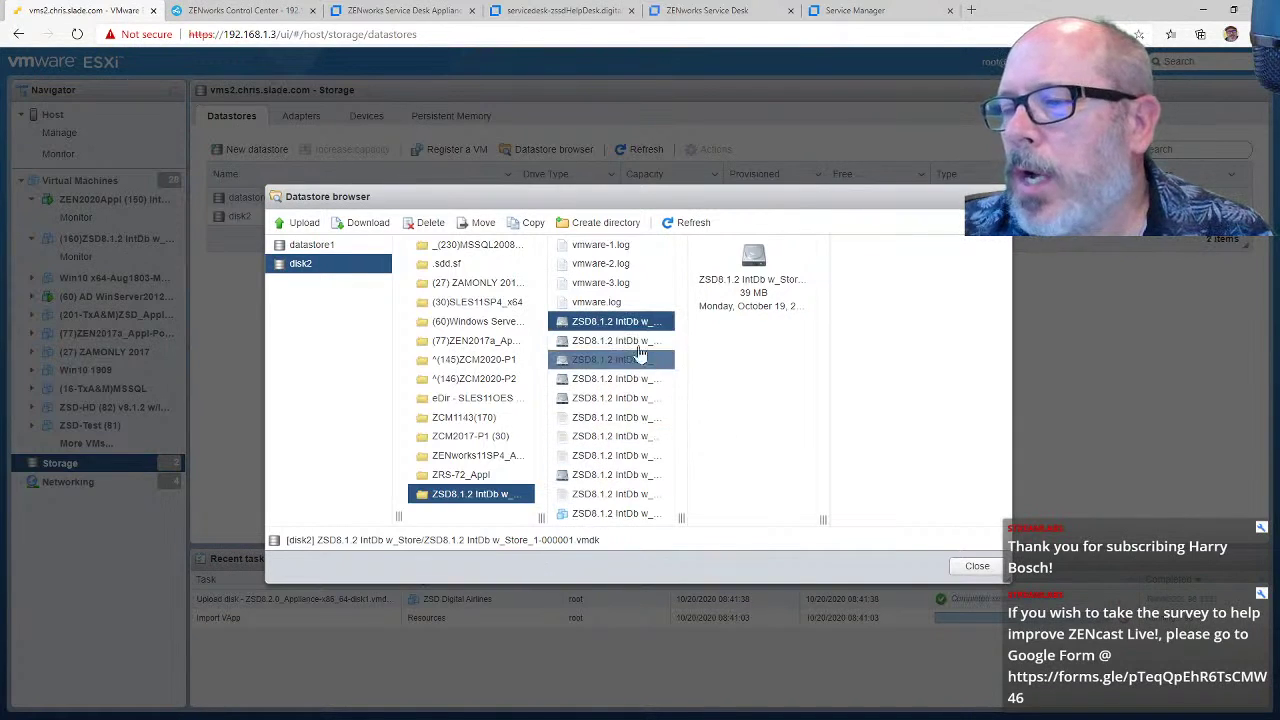
# Step: Copy the disk file into datastore1's ZSD Digital Airlines folder and close the browser
pyautogui.click(522, 224)
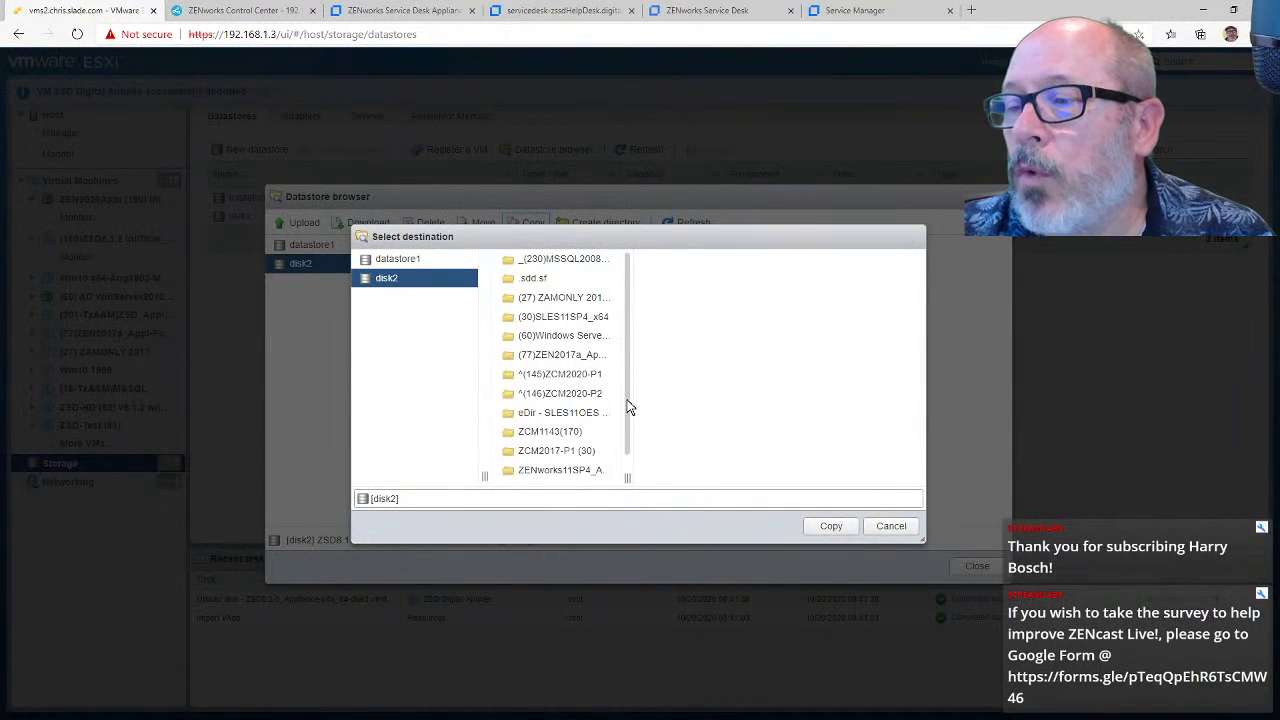
pyautogui.scroll(-1, 625, 420)
pyautogui.moveTo(625, 420); pyautogui.dragTo(626, 391)
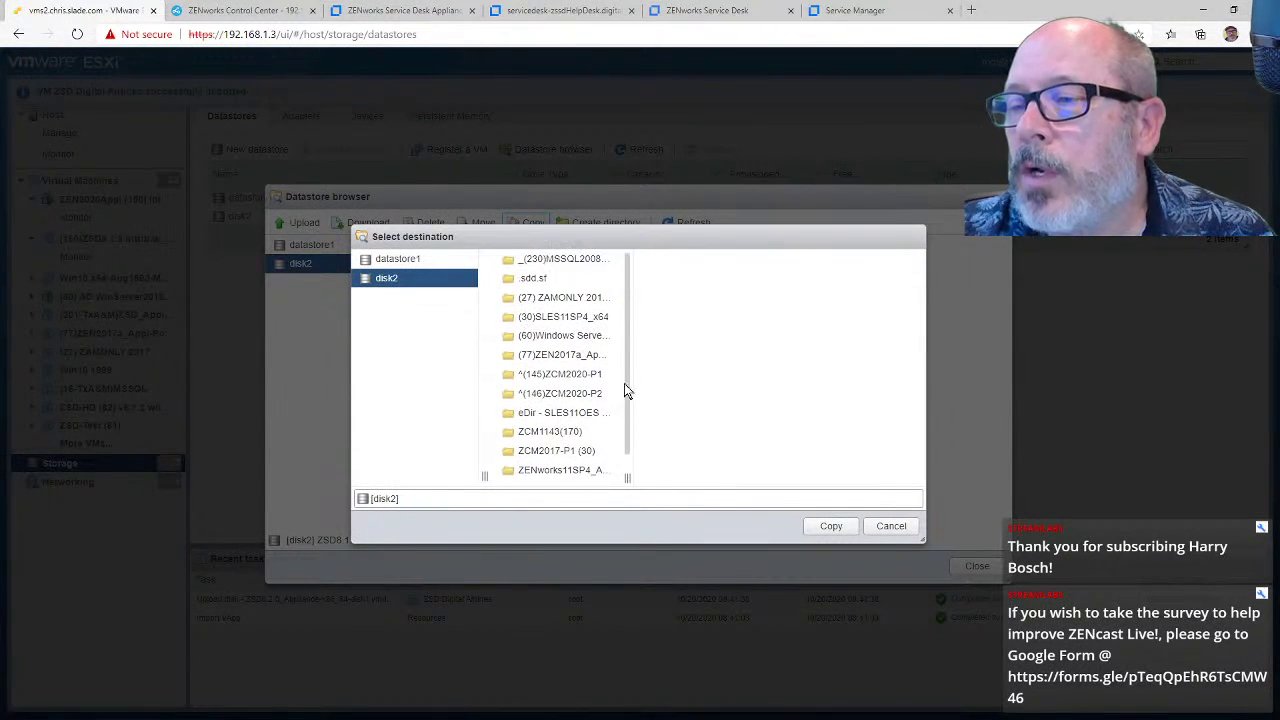
pyautogui.click(425, 259)
pyautogui.moveTo(629, 420); pyautogui.dragTo(631, 477)
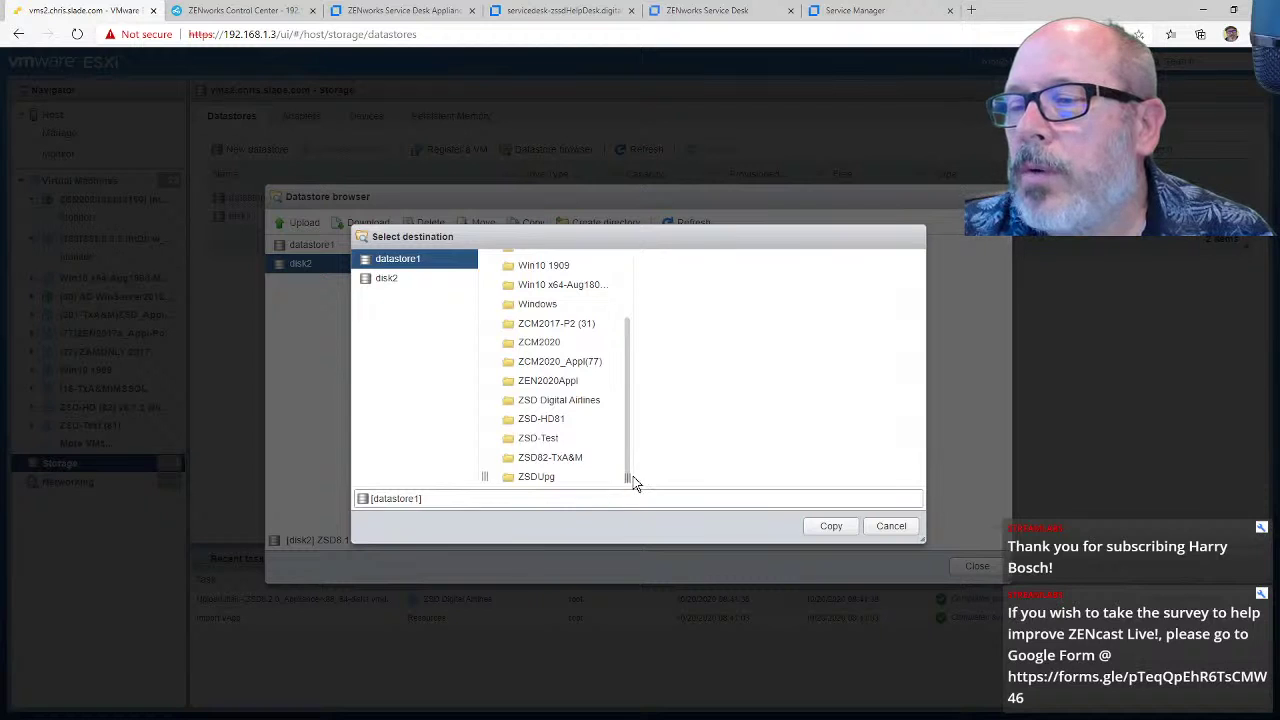
pyautogui.click(582, 400)
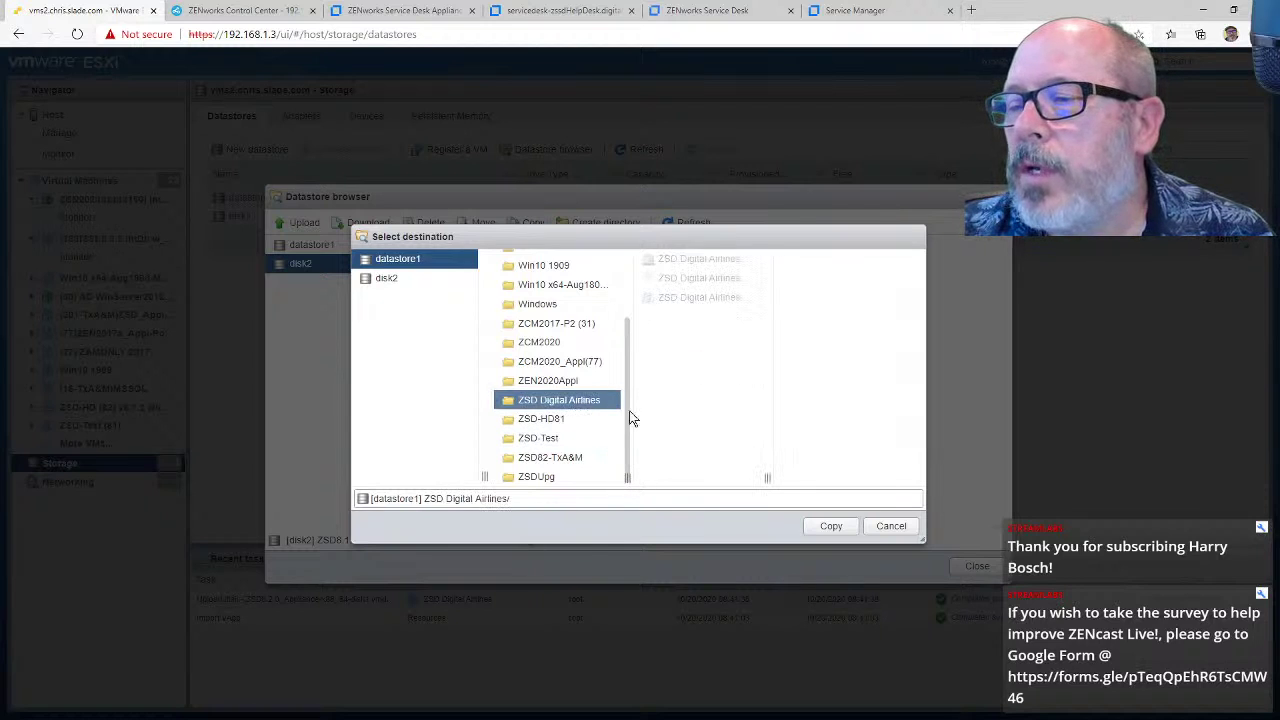
pyautogui.click(831, 527)
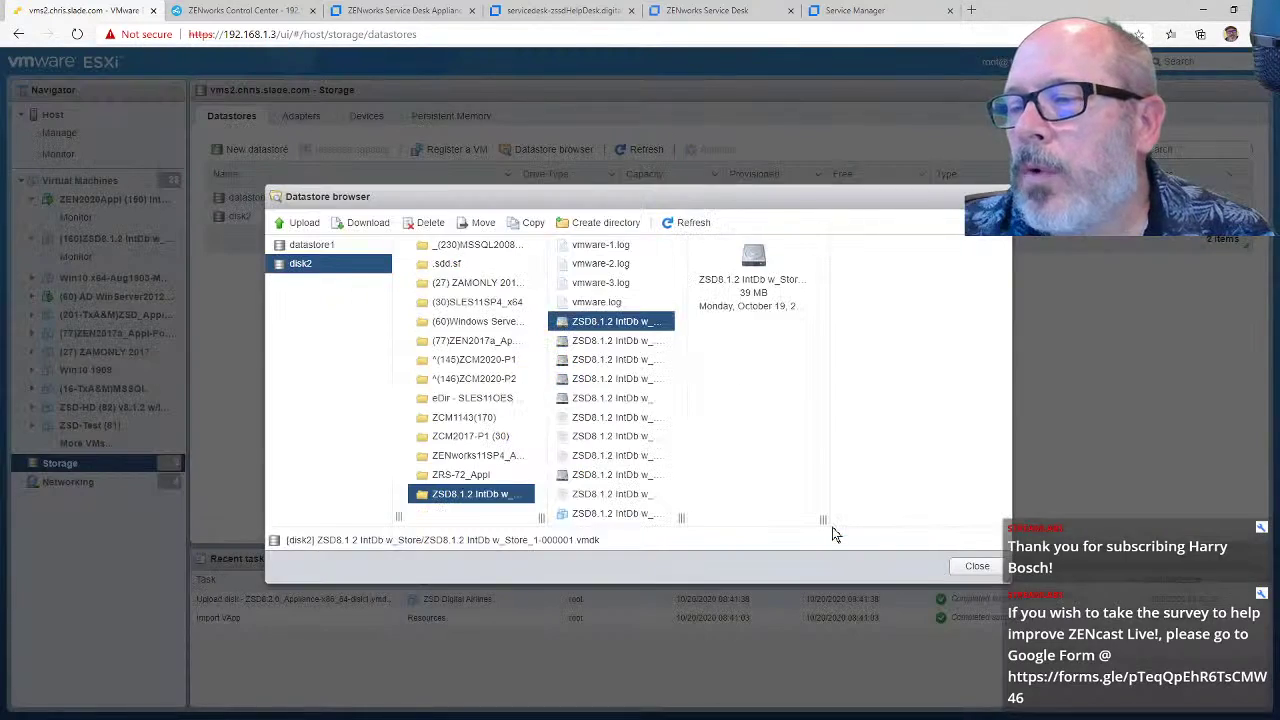
pyautogui.click(975, 565)
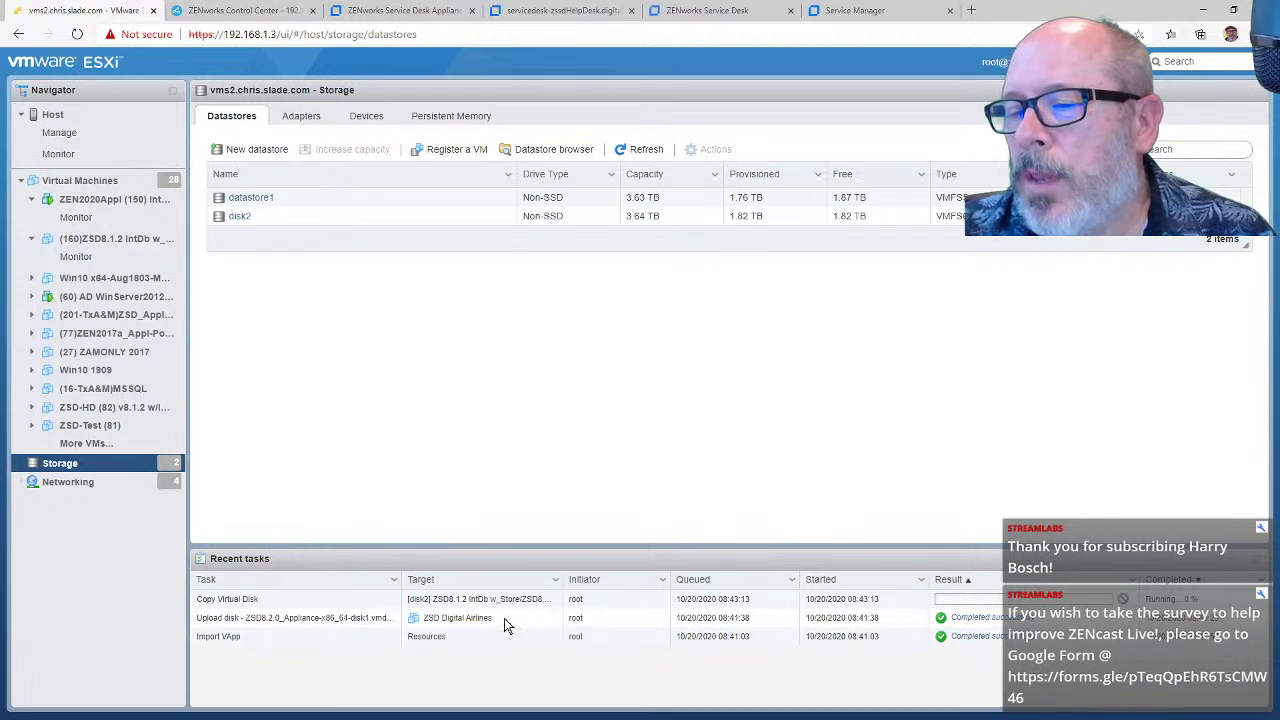
# Step: Show the full Virtual Machines list and scroll to the bottom of the 28 machines
pyautogui.moveTo(504, 619); pyautogui.dragTo(448, 618)
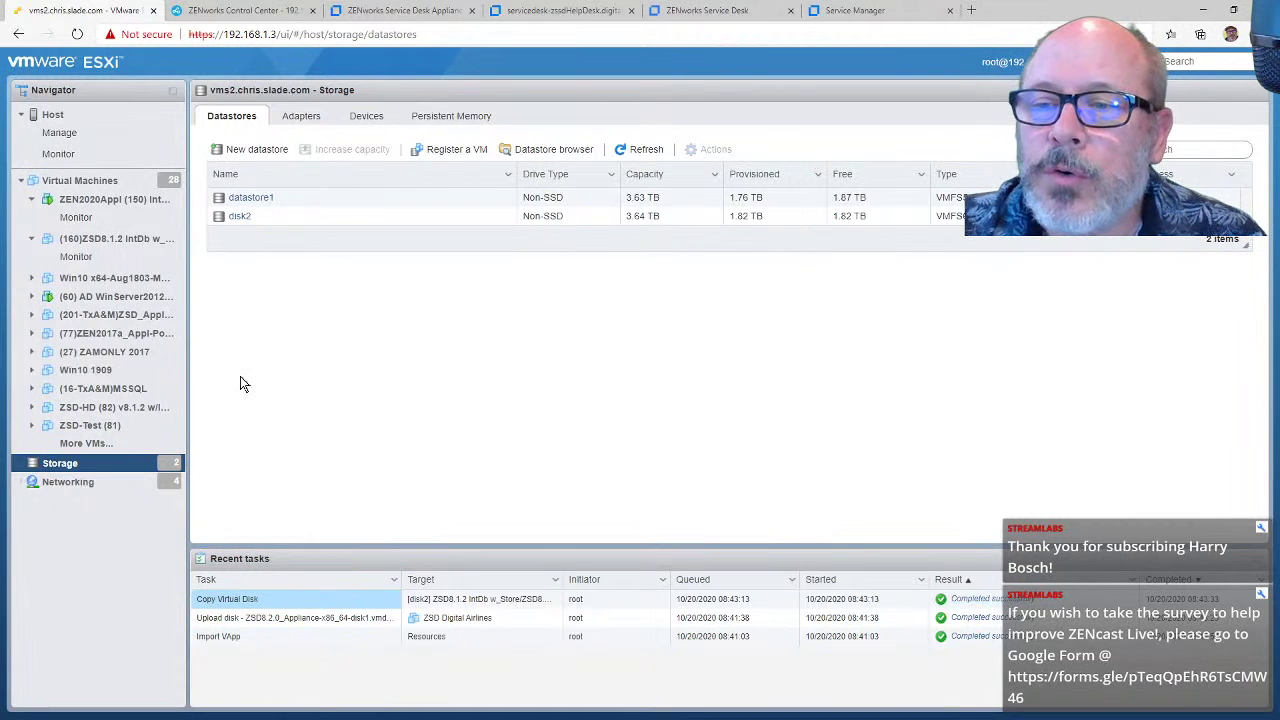
pyautogui.click(88, 446)
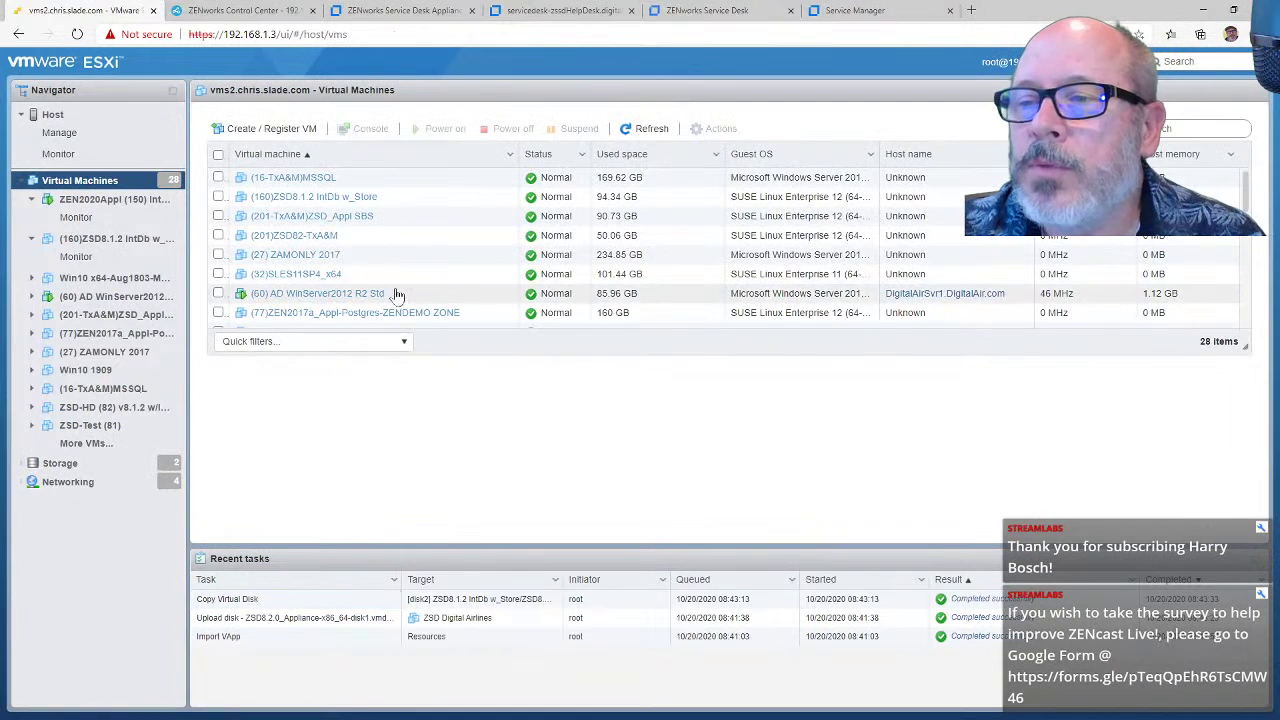
pyautogui.scroll(-7, 407, 291)
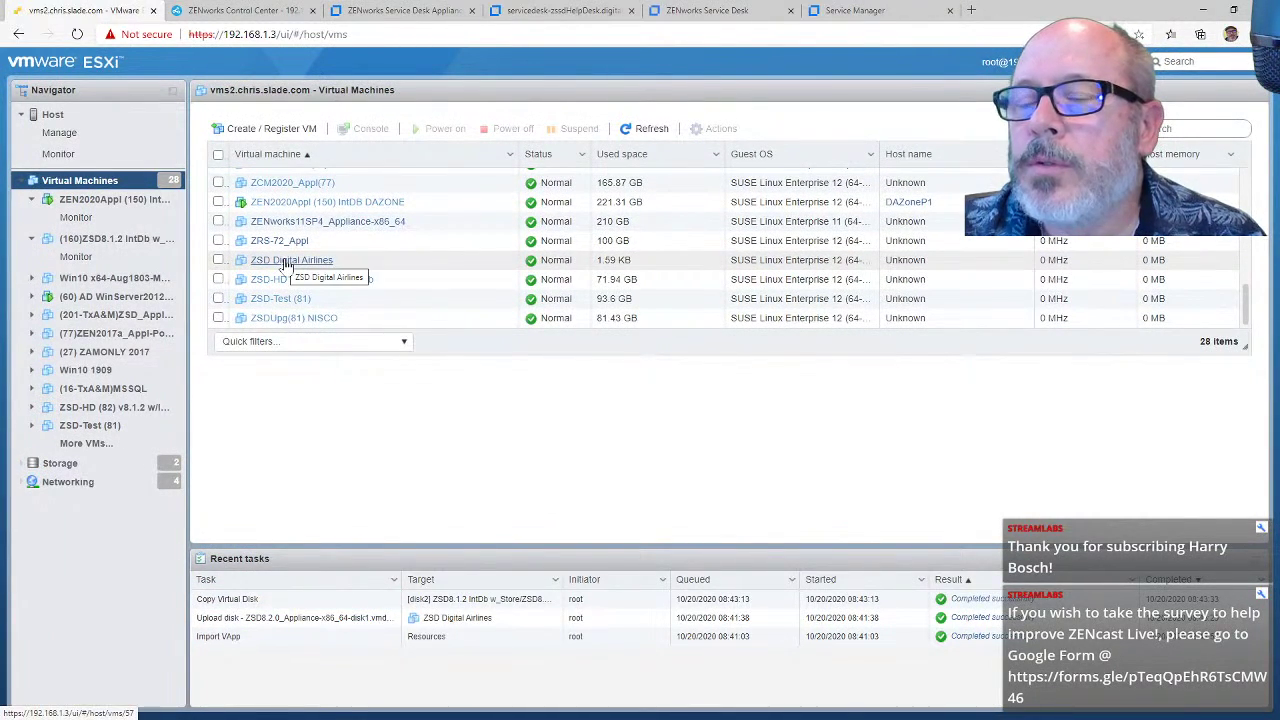
# Step: Attach the copied ZSD8.1.2 IntDb vmdk from datastore1 to ZSD Digital Airlines as an existing 50 GB disk
pyautogui.click(248, 261)
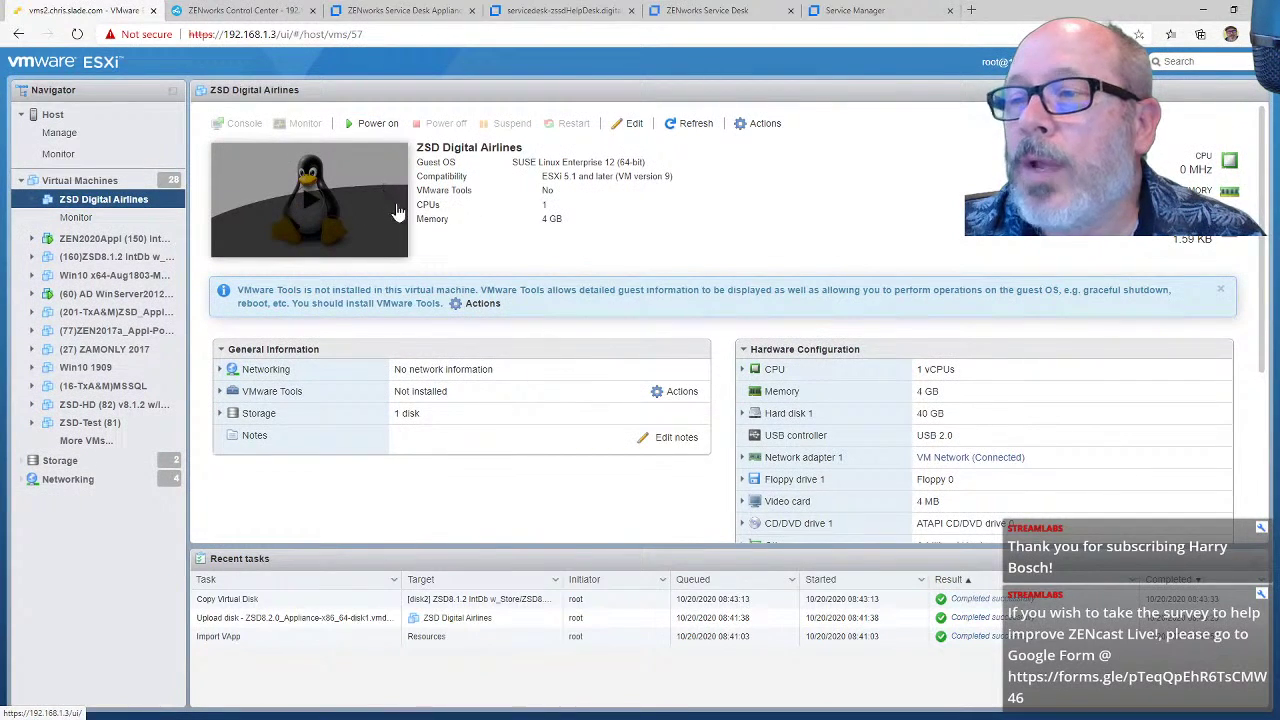
pyautogui.click(634, 124)
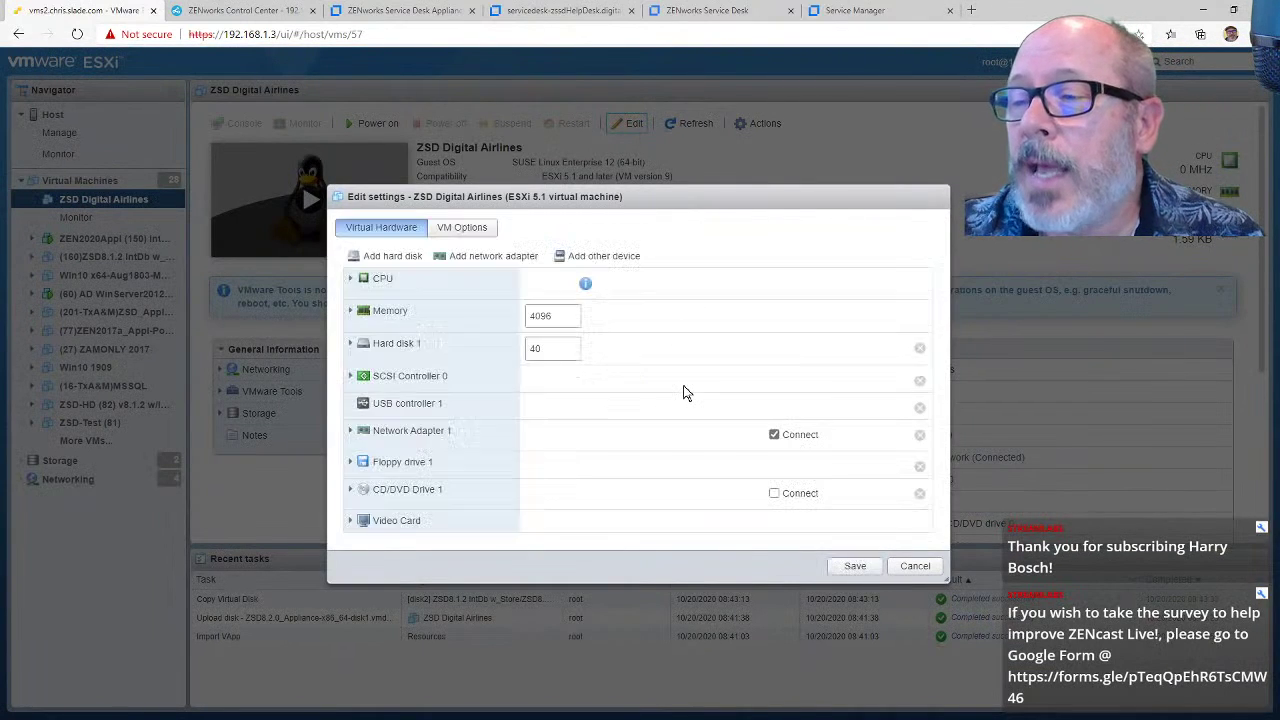
pyautogui.click(395, 258)
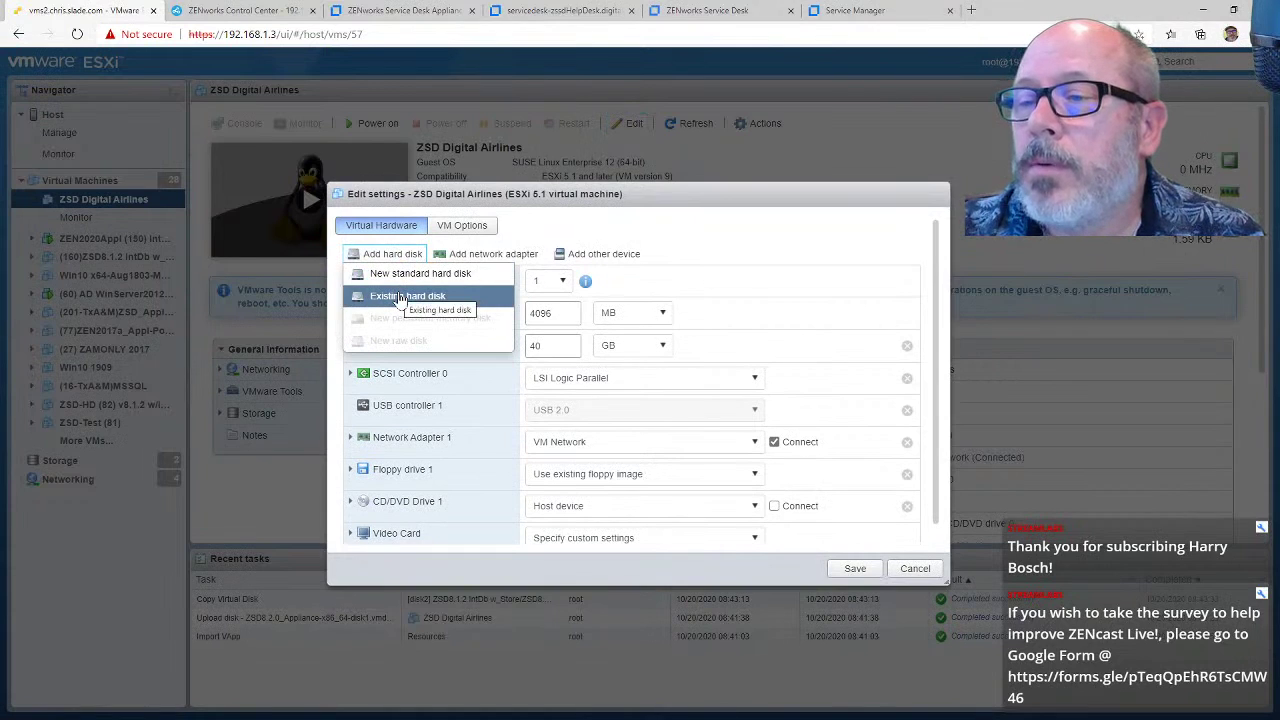
pyautogui.click(400, 298)
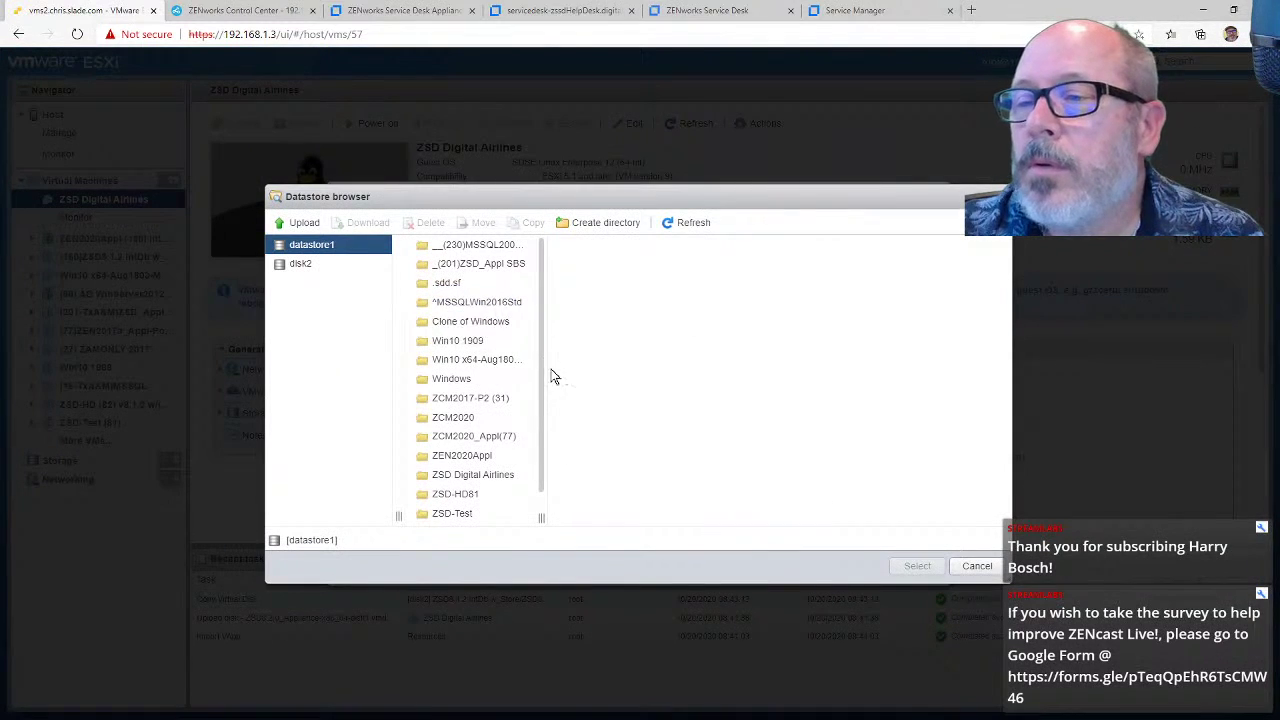
pyautogui.scroll(-1, 540, 420)
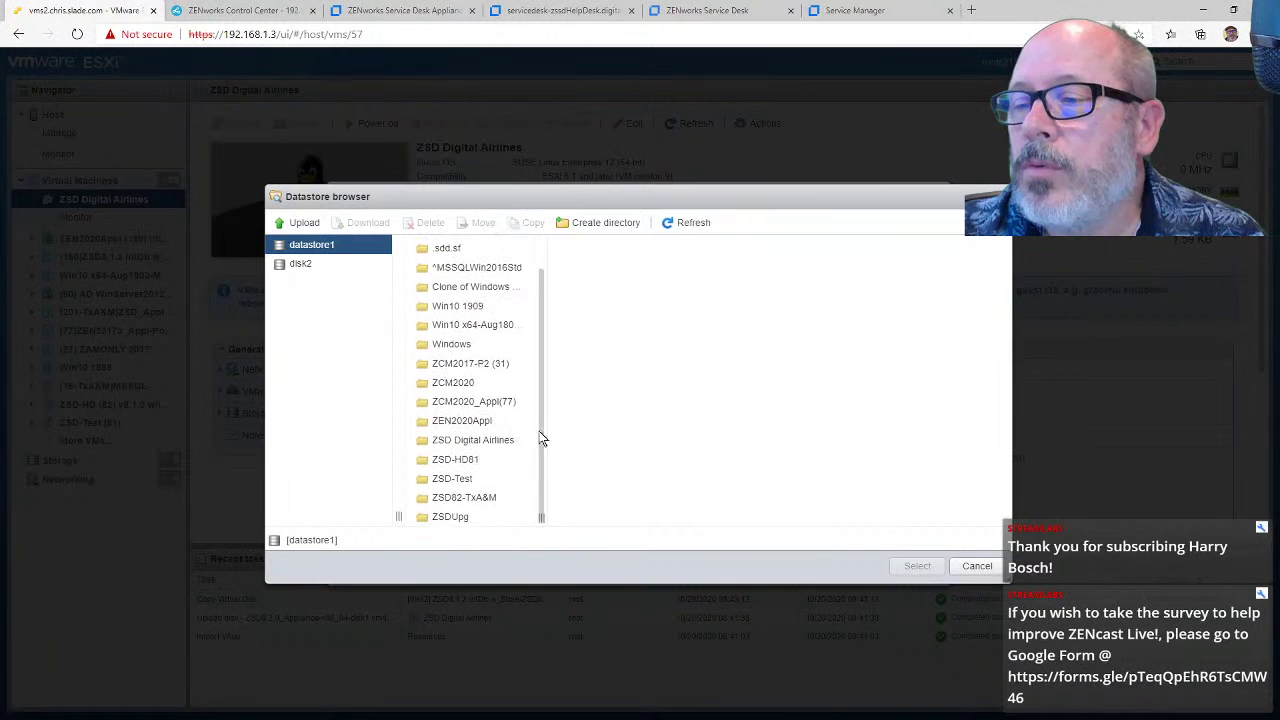
pyautogui.click(506, 443)
pyautogui.click(616, 265)
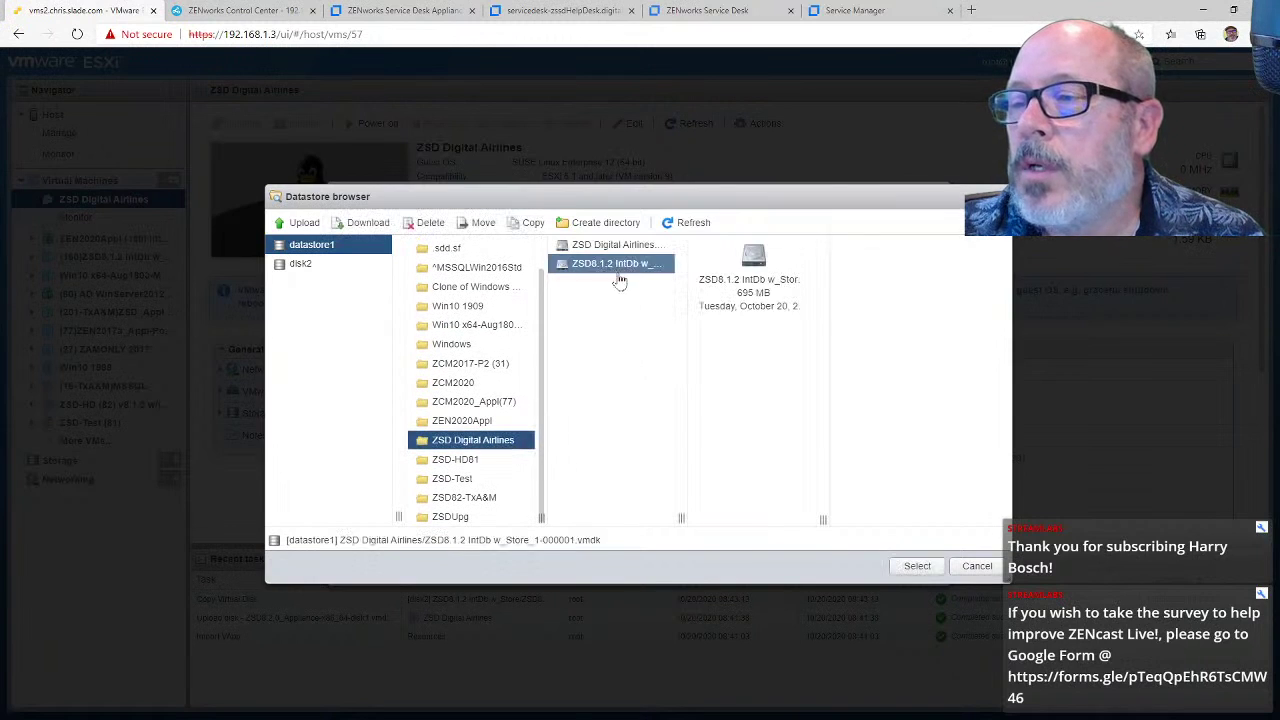
pyautogui.click(914, 566)
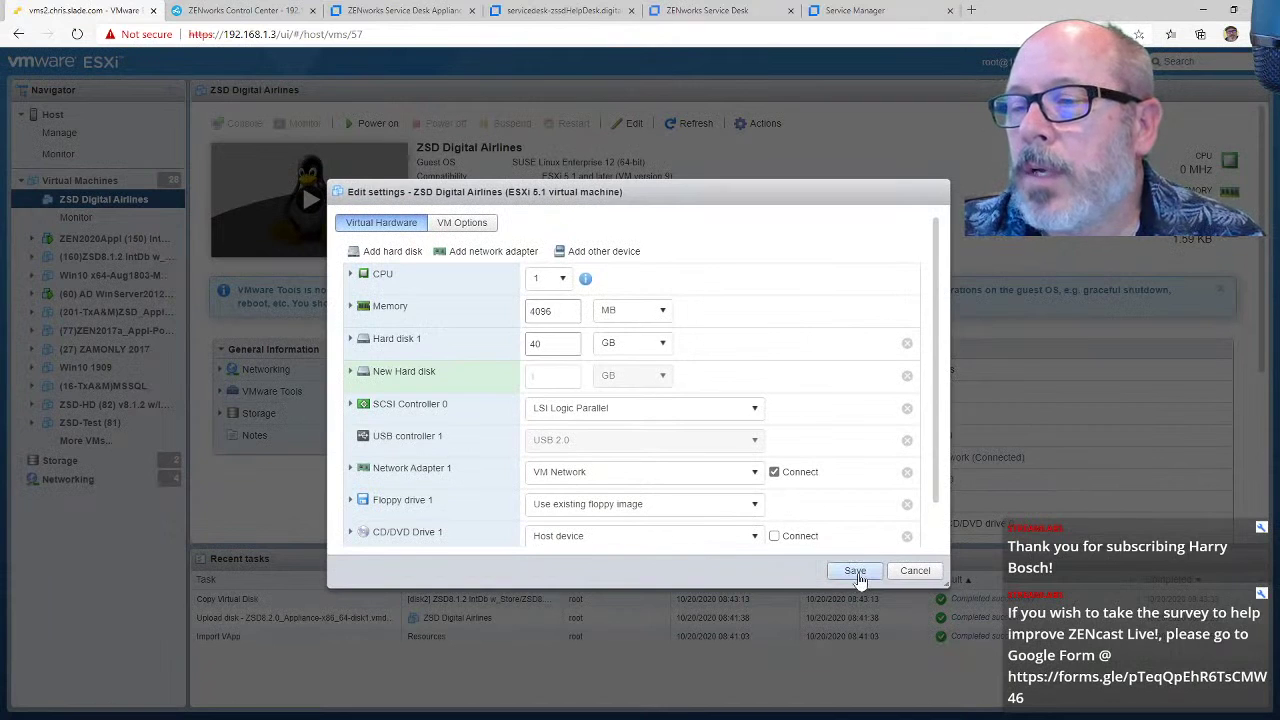
pyautogui.click(857, 576)
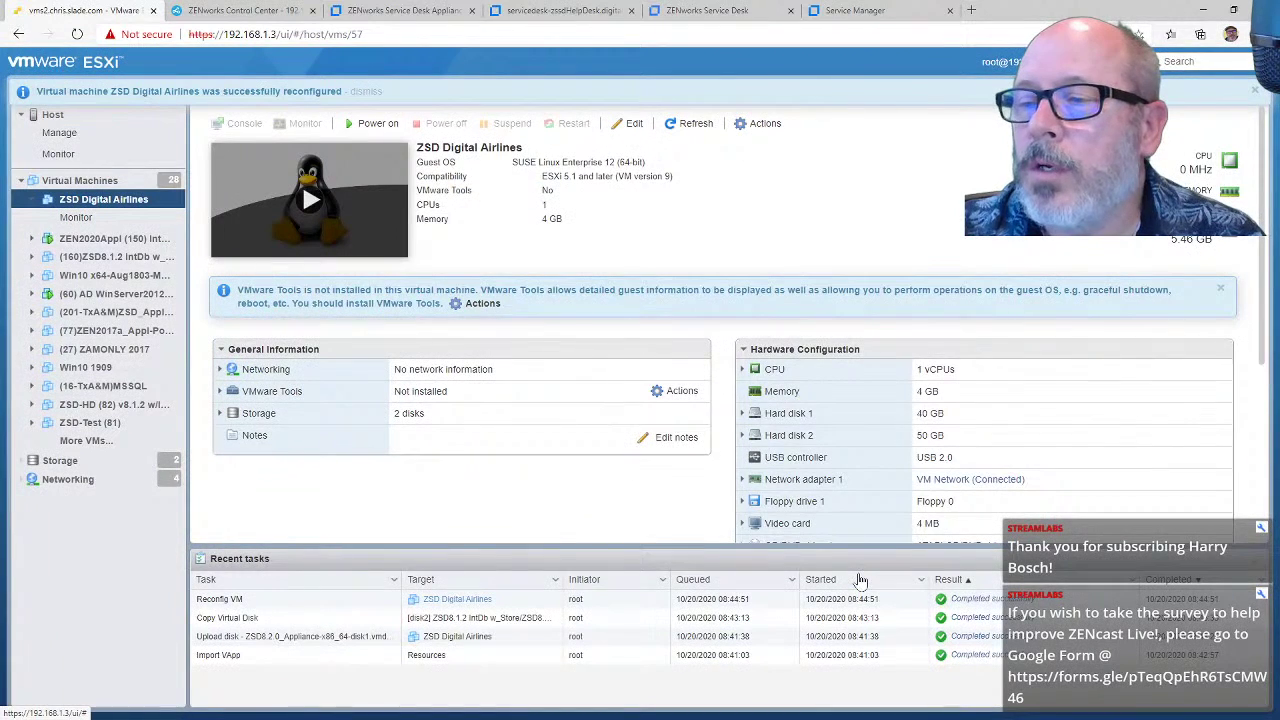
pyautogui.click(630, 126)
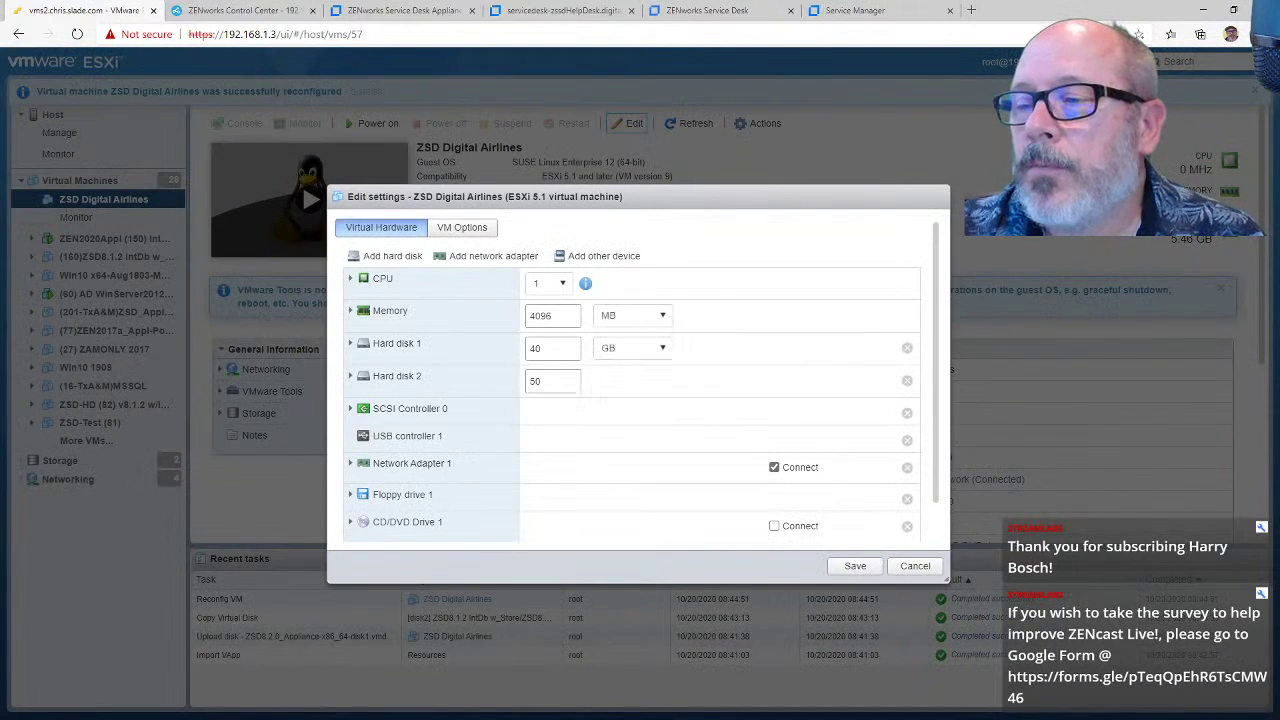
pyautogui.click(914, 568)
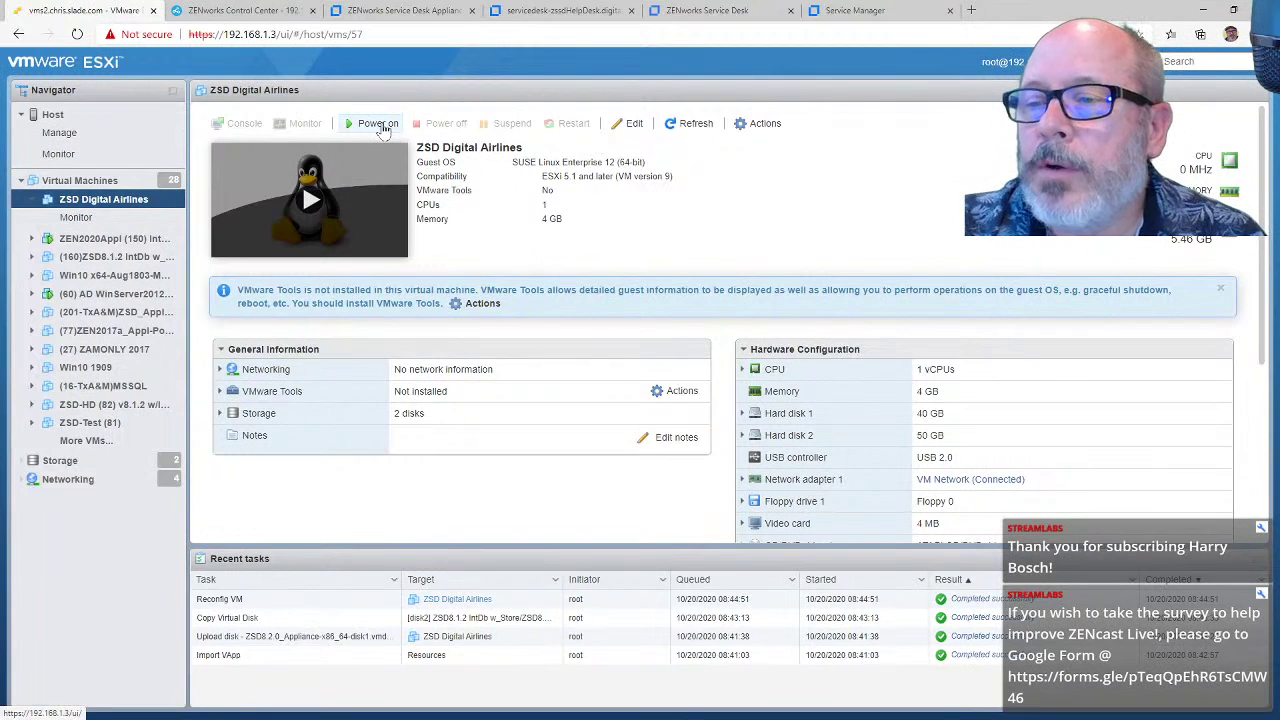
# Step: Power on ZSD Digital Airlines and open its console
pyautogui.click(379, 124)
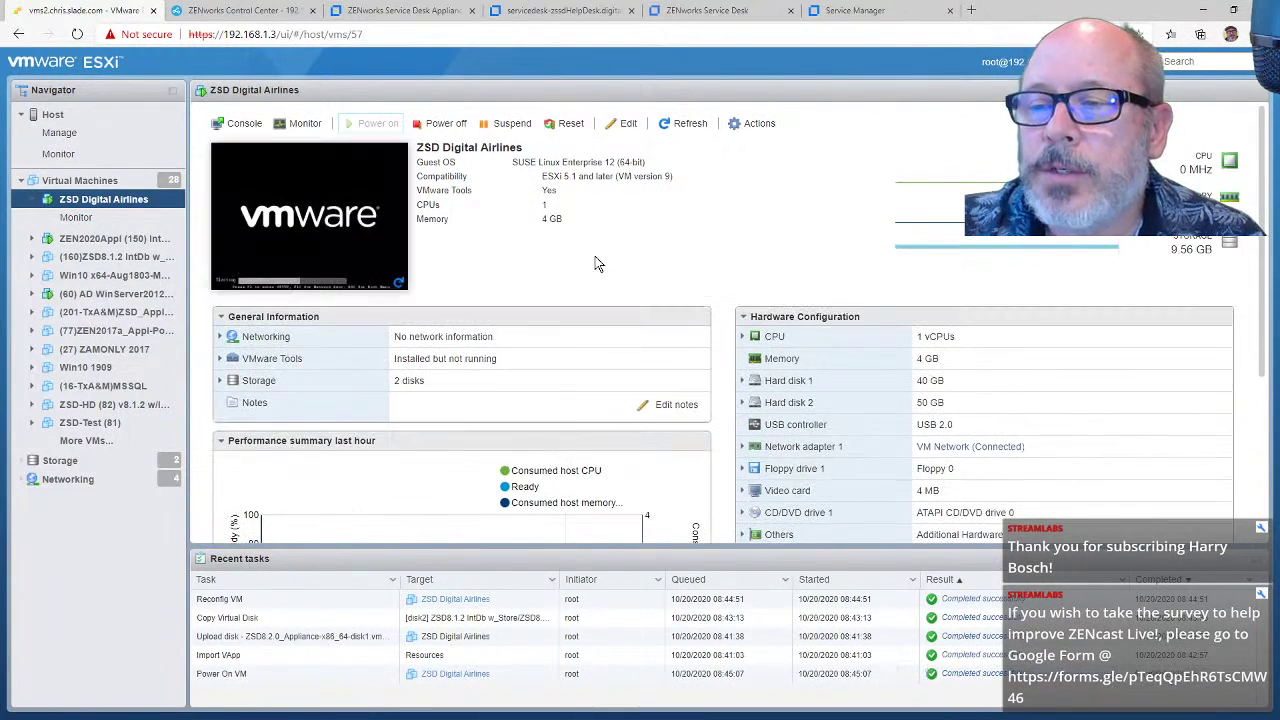
pyautogui.click(356, 246)
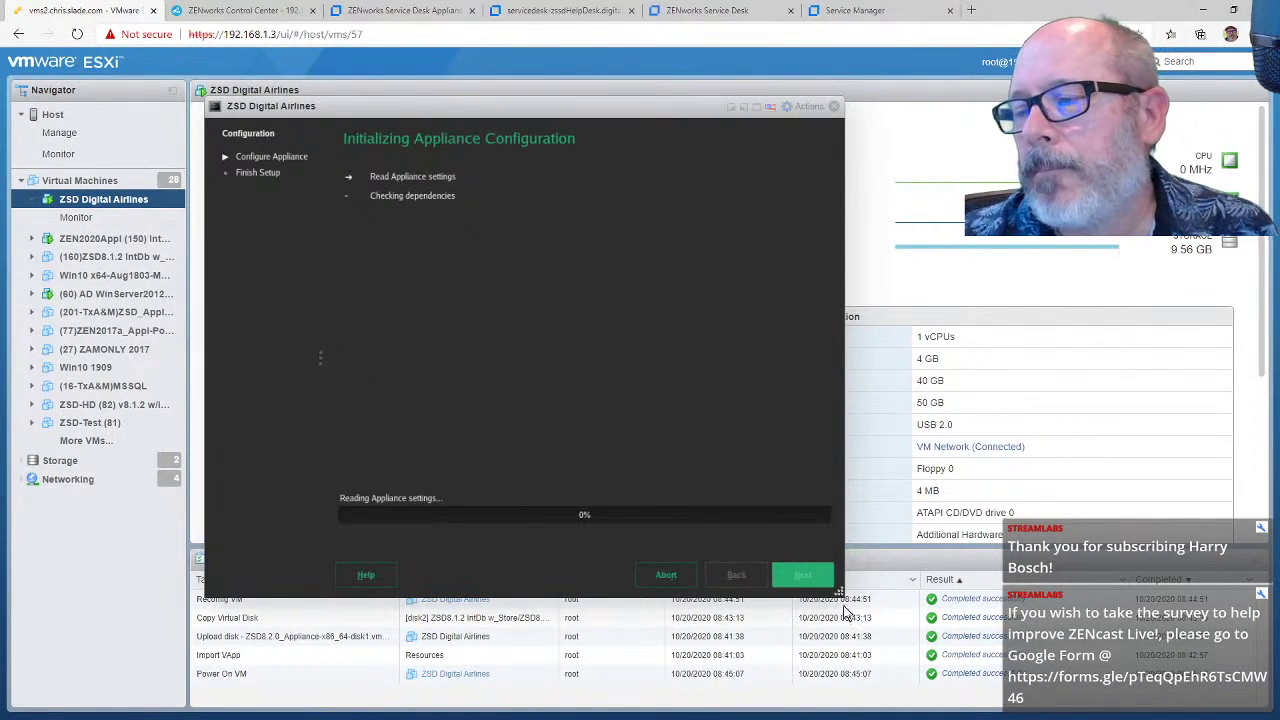
# Step: Enlarge the console, then enter and confirm the root and sdadmin passwords
pyautogui.moveTo(840, 594); pyautogui.dragTo(998, 690)
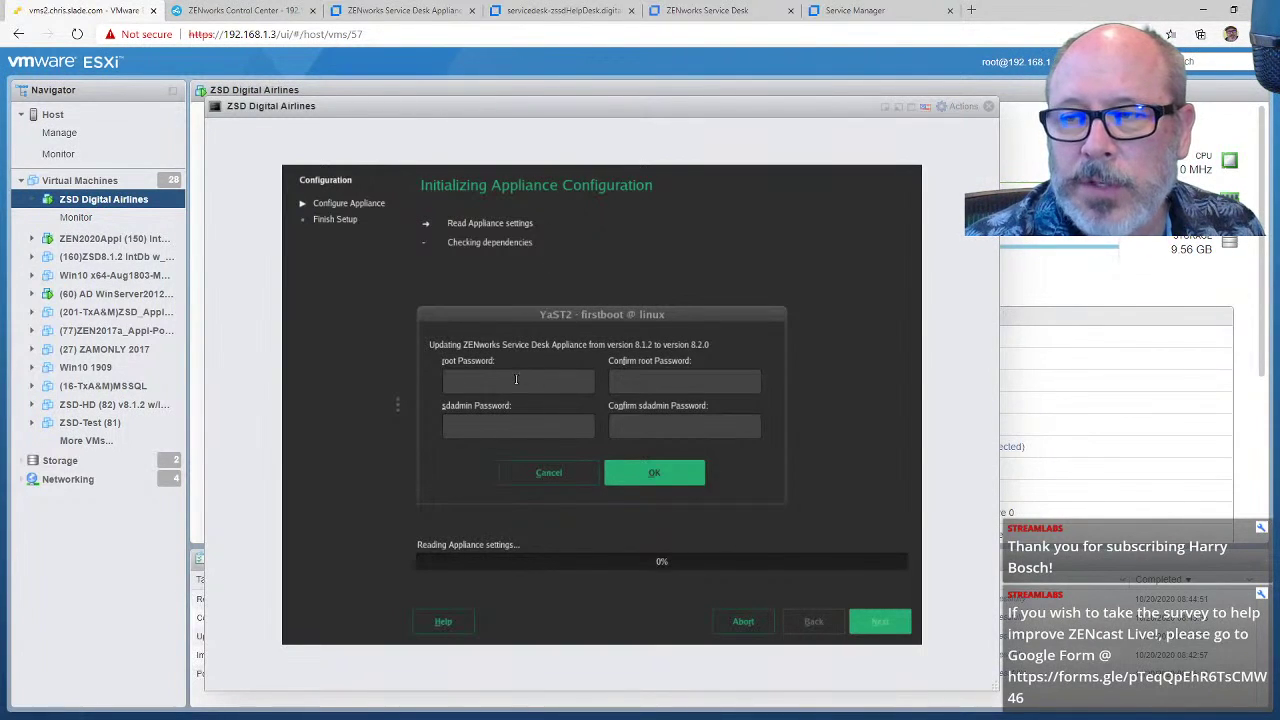
pyautogui.write('novell')
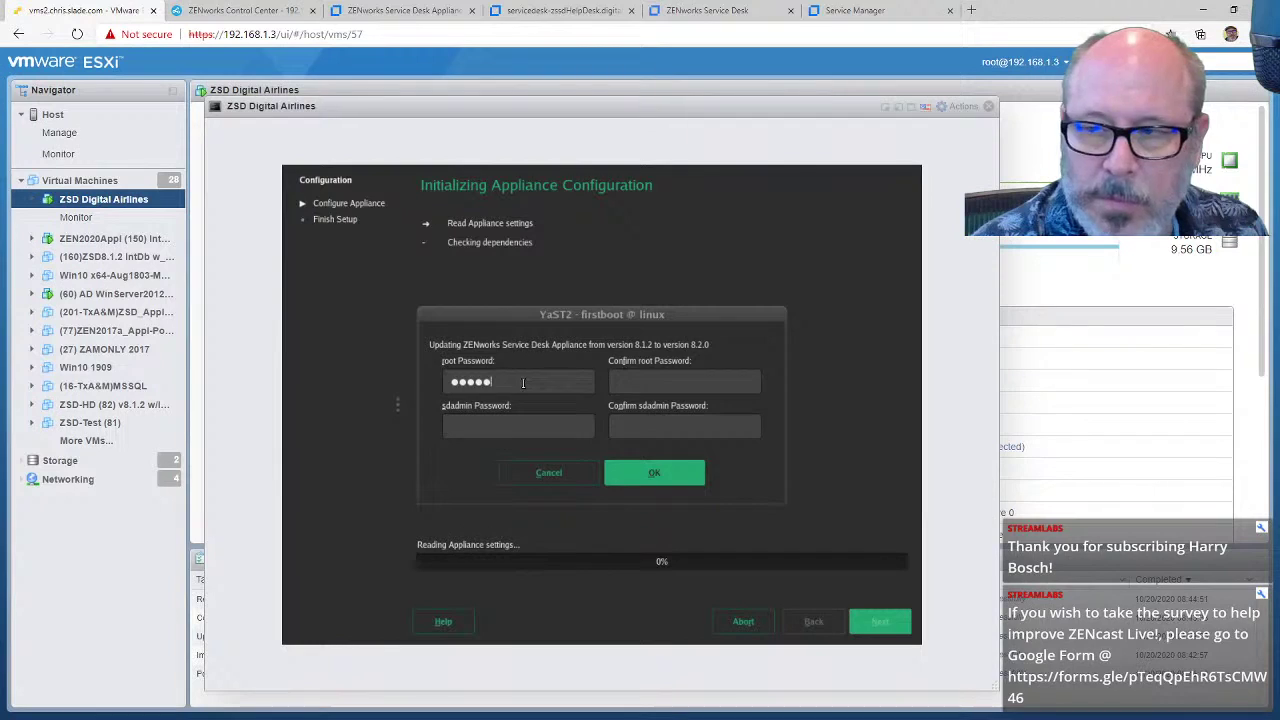
pyautogui.press('Tab')
pyautogui.write('novell')
pyautogui.press('Tab')
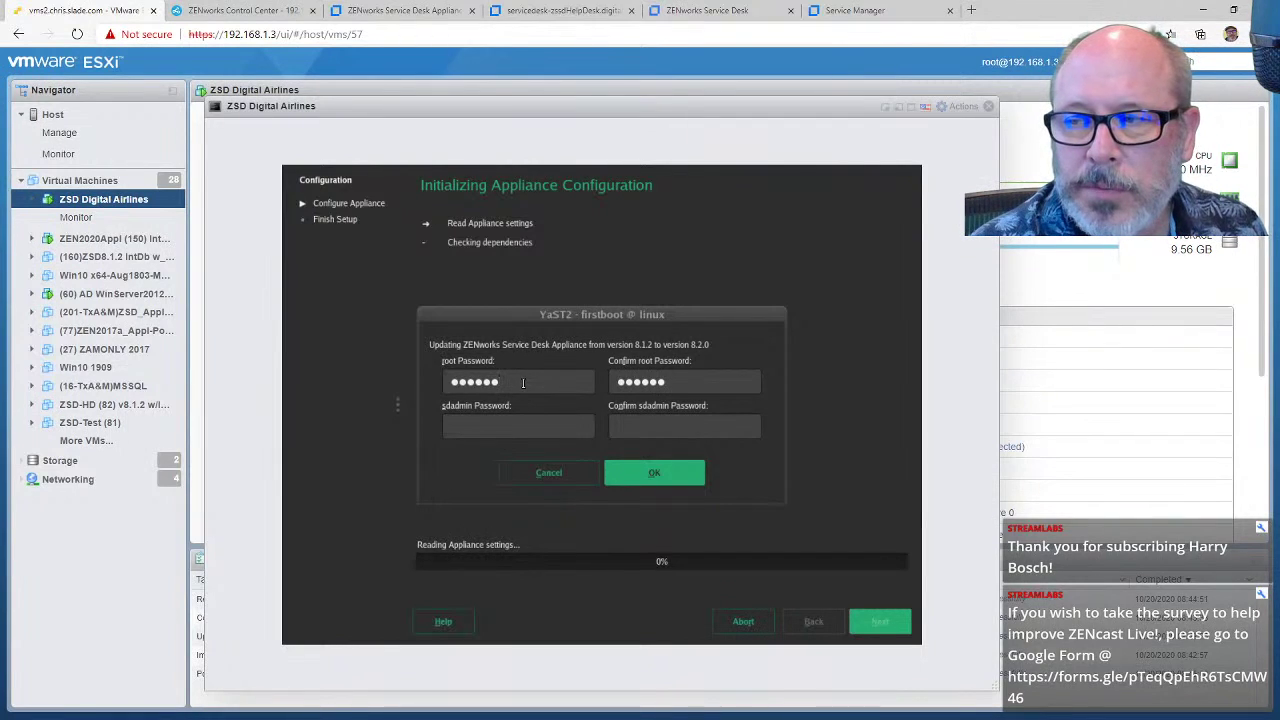
pyautogui.write('novell')
pyautogui.press('Tab')
pyautogui.write('novell')
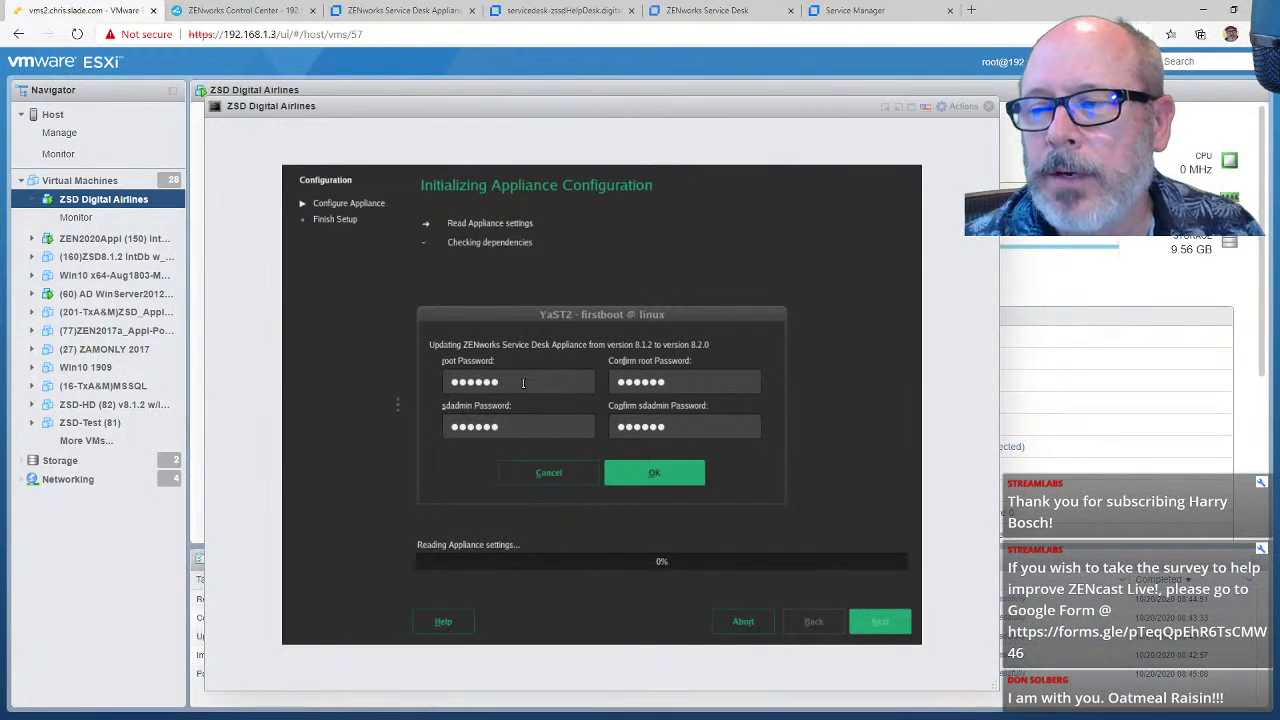
# Step: Accept the entered passwords and keep the network settings unchanged
pyautogui.click(632, 484)
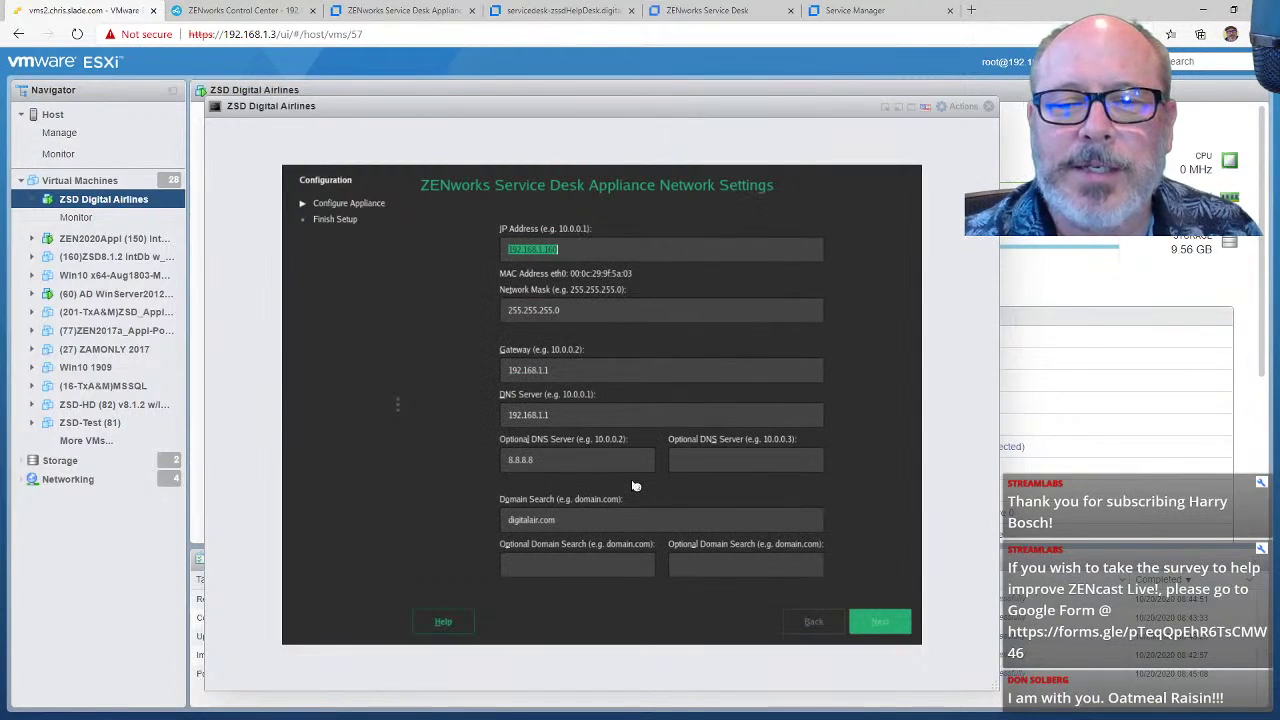
pyautogui.press('Return')
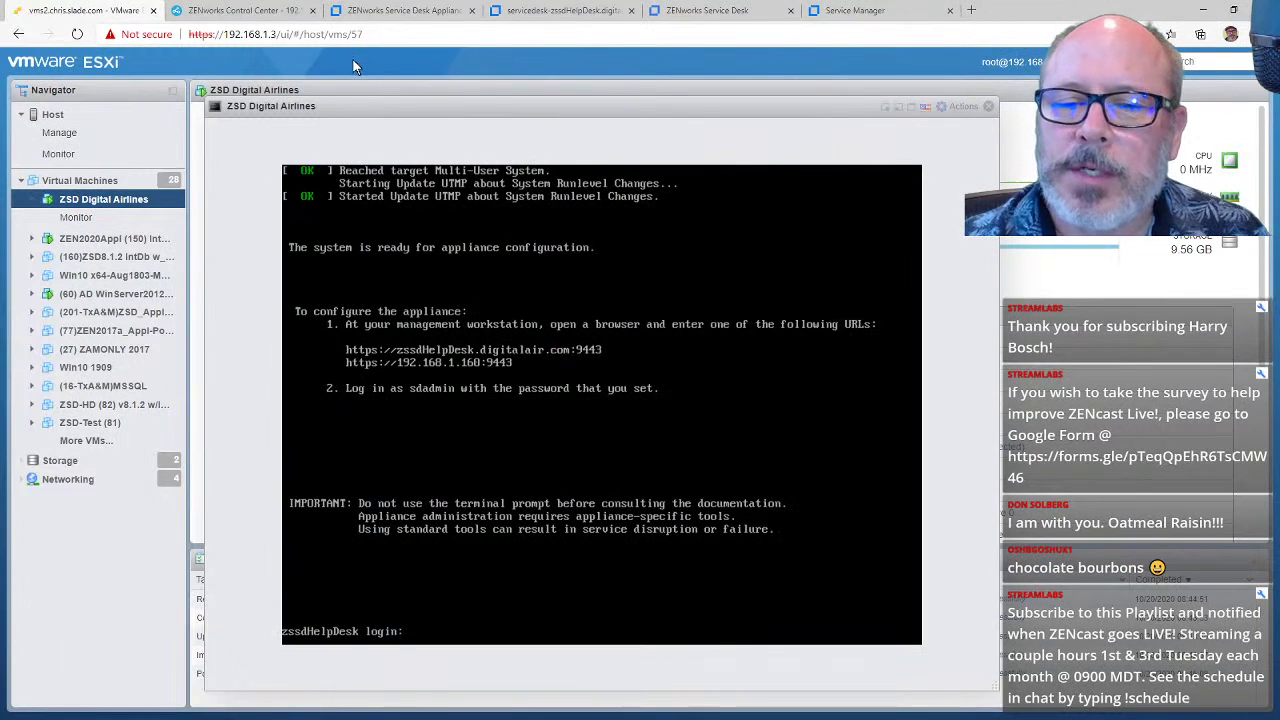
# Step: Log out of appliance administration, retry the unreachable page, and switch to the portal's Items page
pyautogui.click(424, 12)
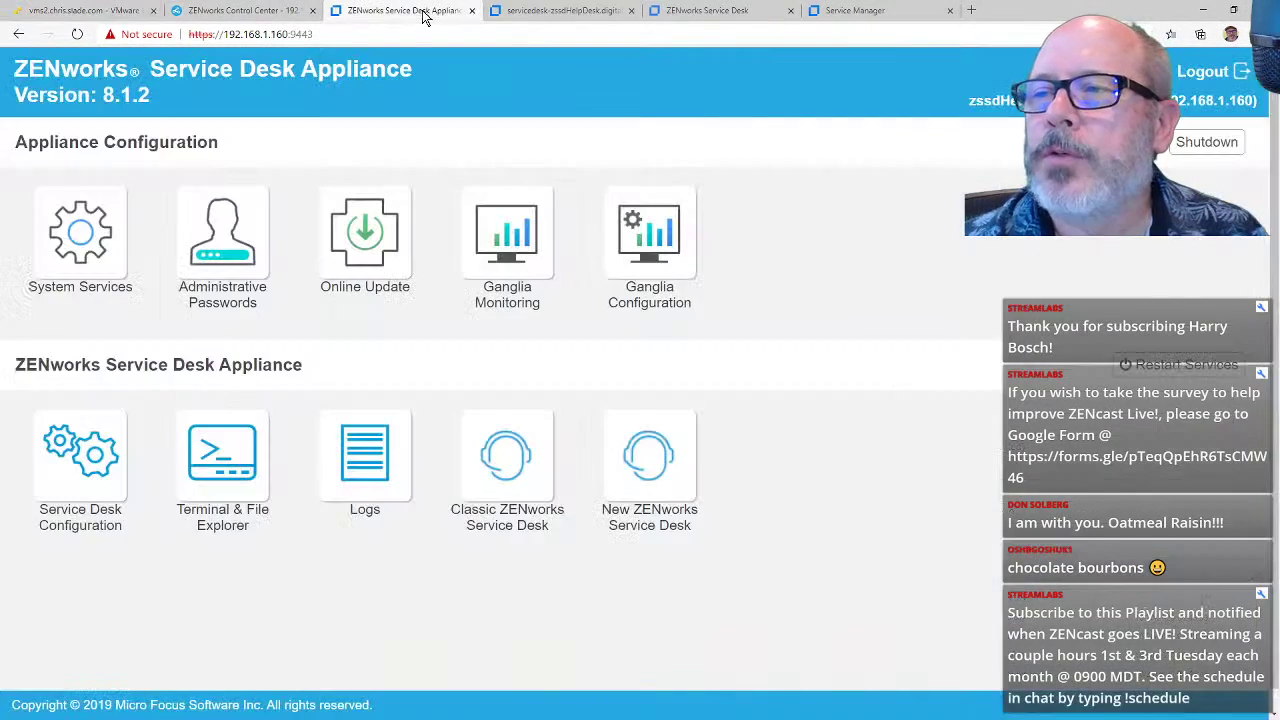
pyautogui.click(1196, 76)
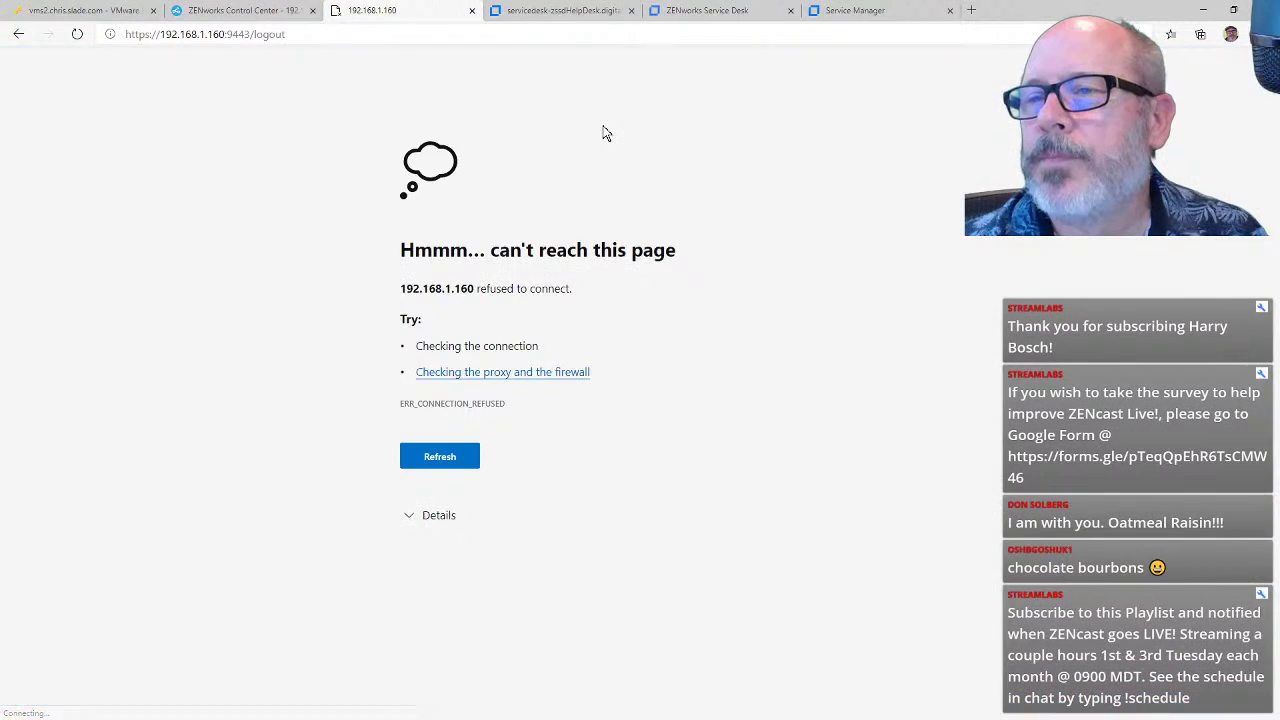
pyautogui.click(447, 466)
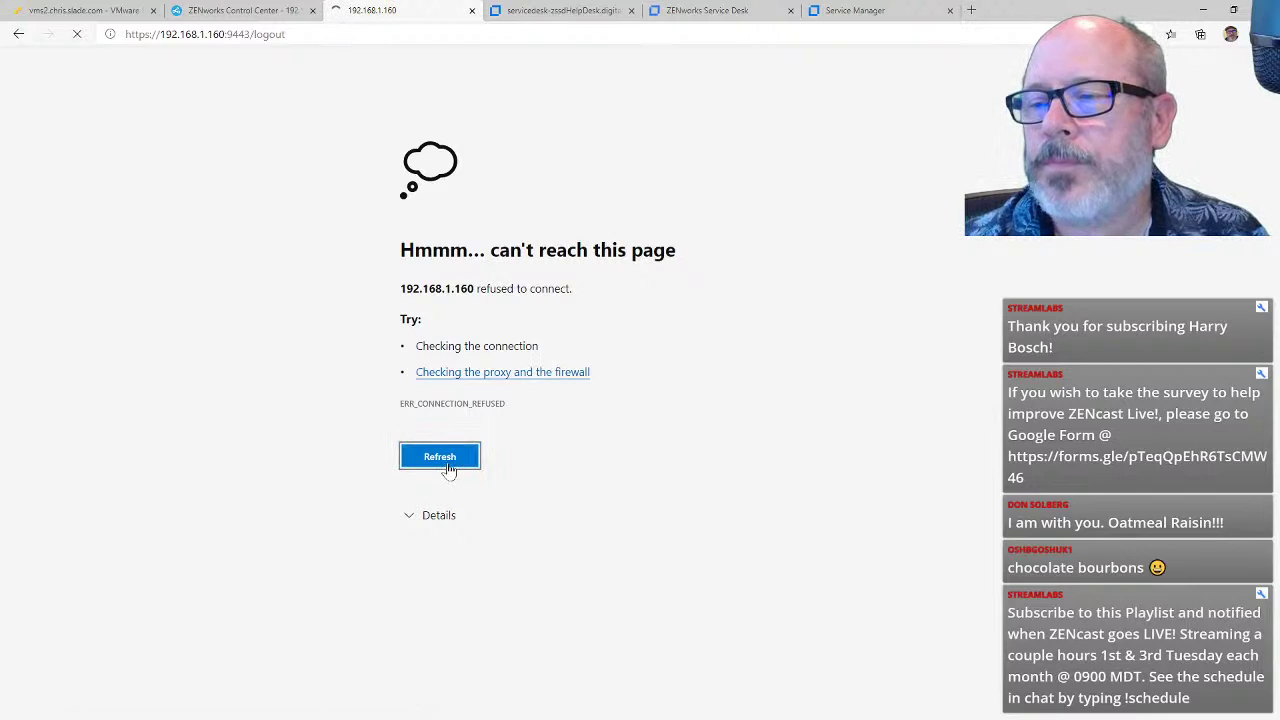
pyautogui.click(447, 466)
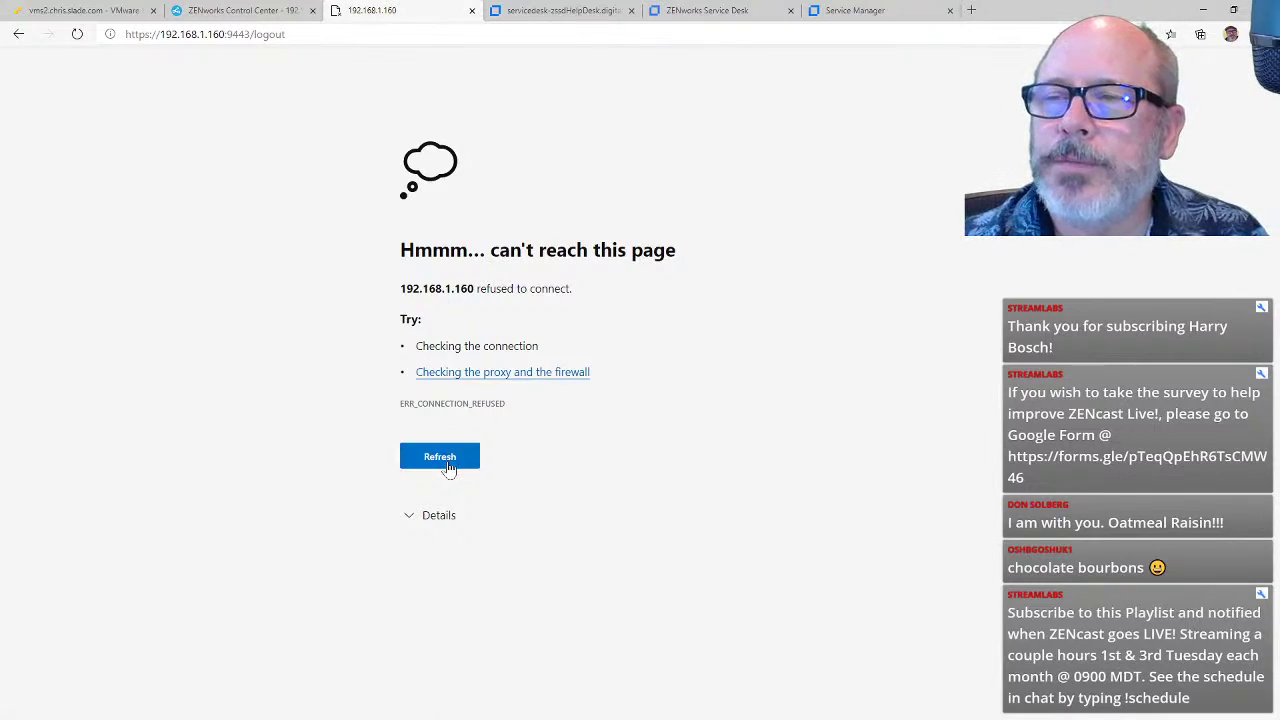
pyautogui.click(449, 468)
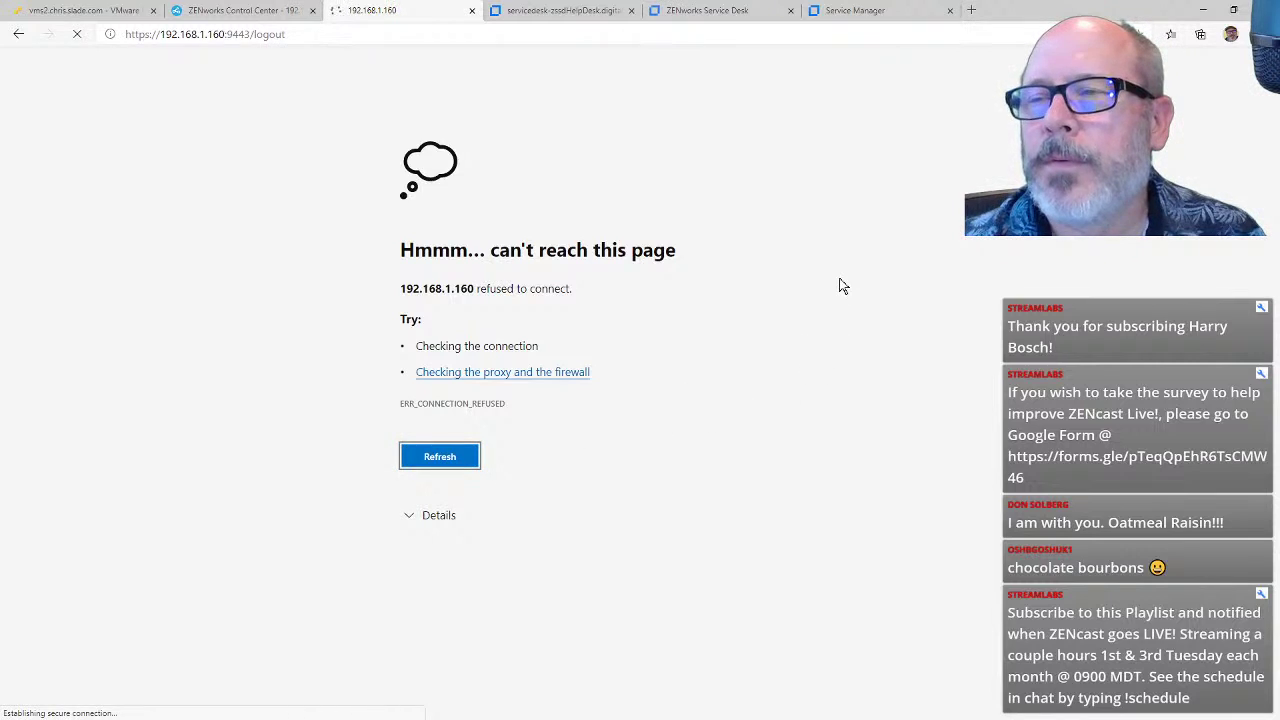
pyautogui.click(575, 10)
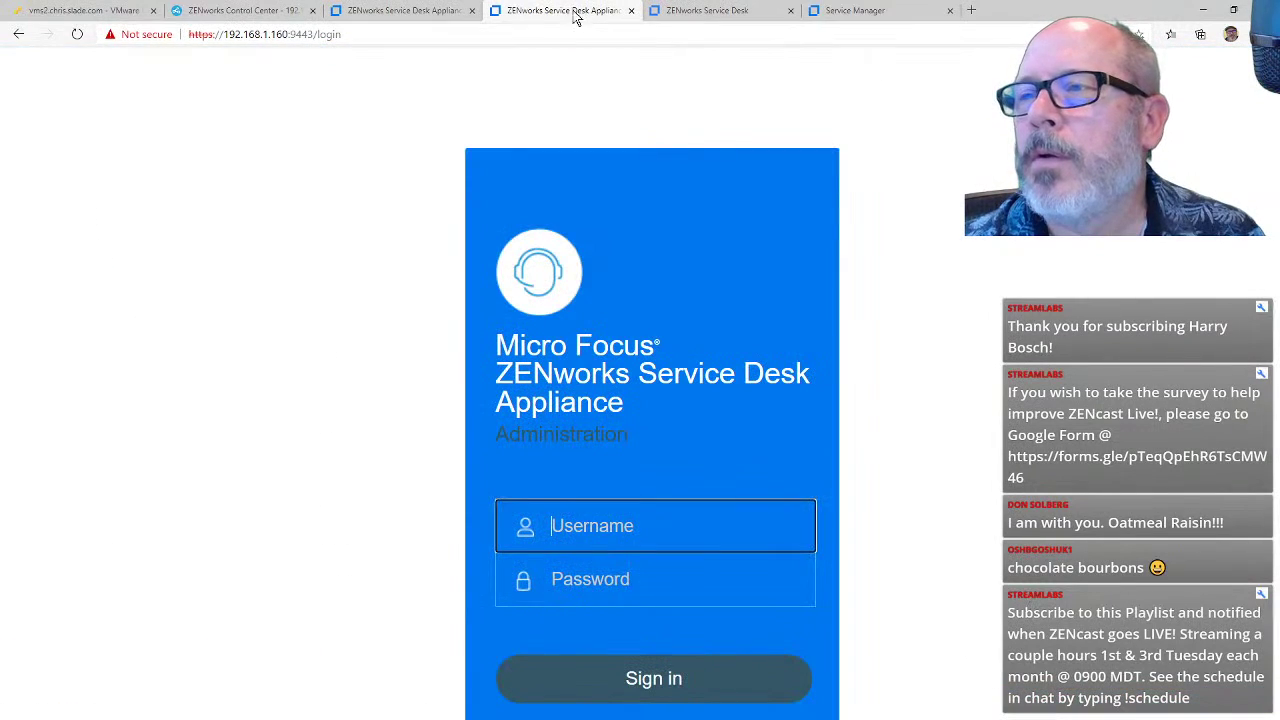
pyautogui.click(708, 10)
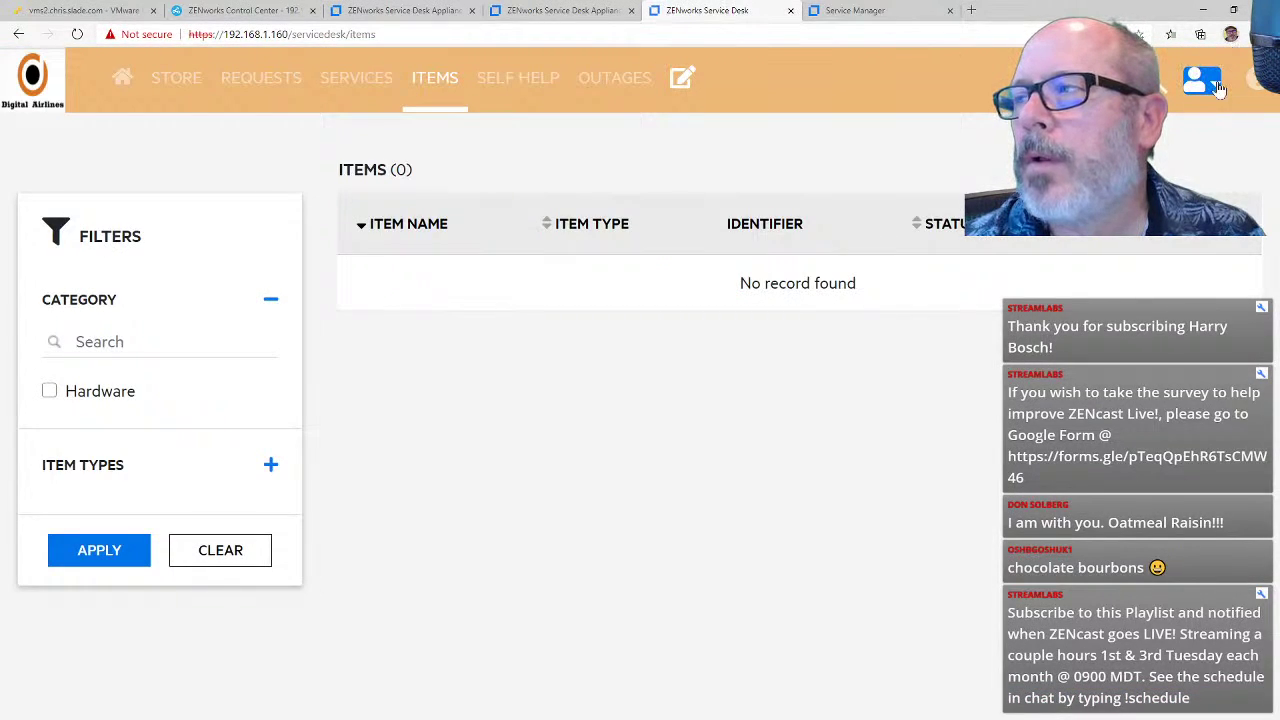
# Step: Load Service Manager to trigger the 8.2 schema migration, then return to the administration sign-in
pyautogui.click(850, 10)
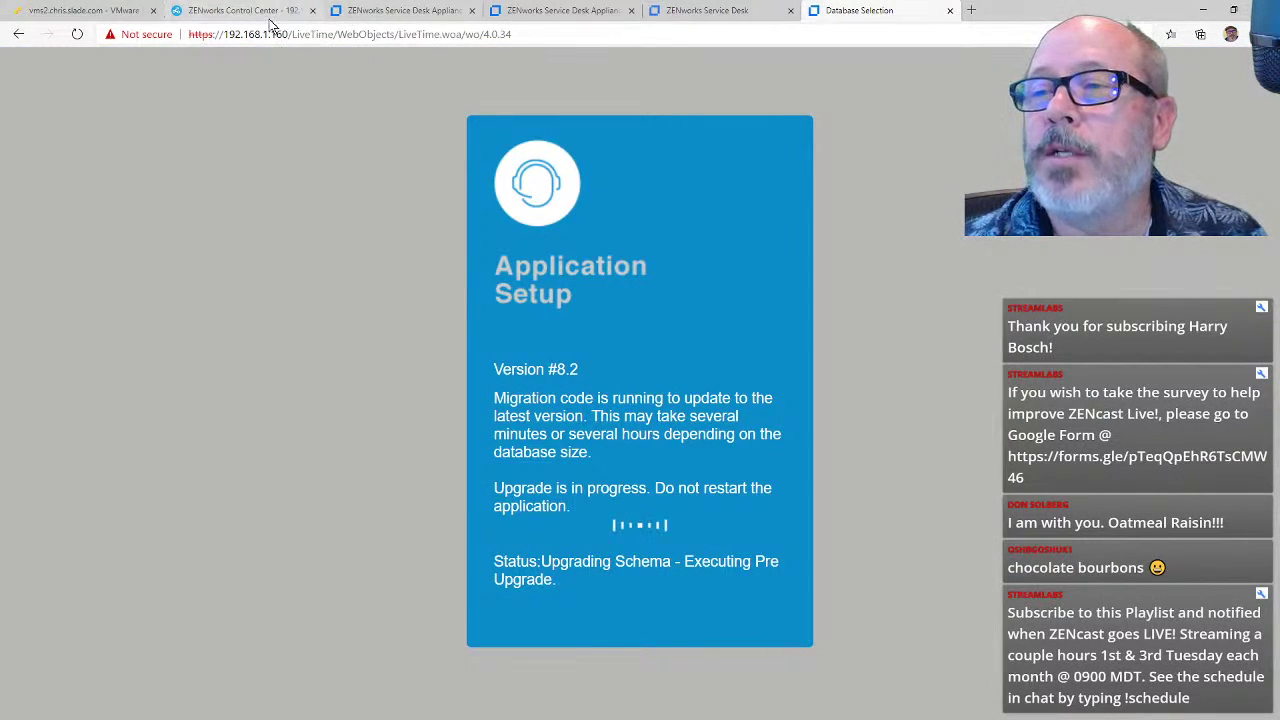
pyautogui.click(407, 12)
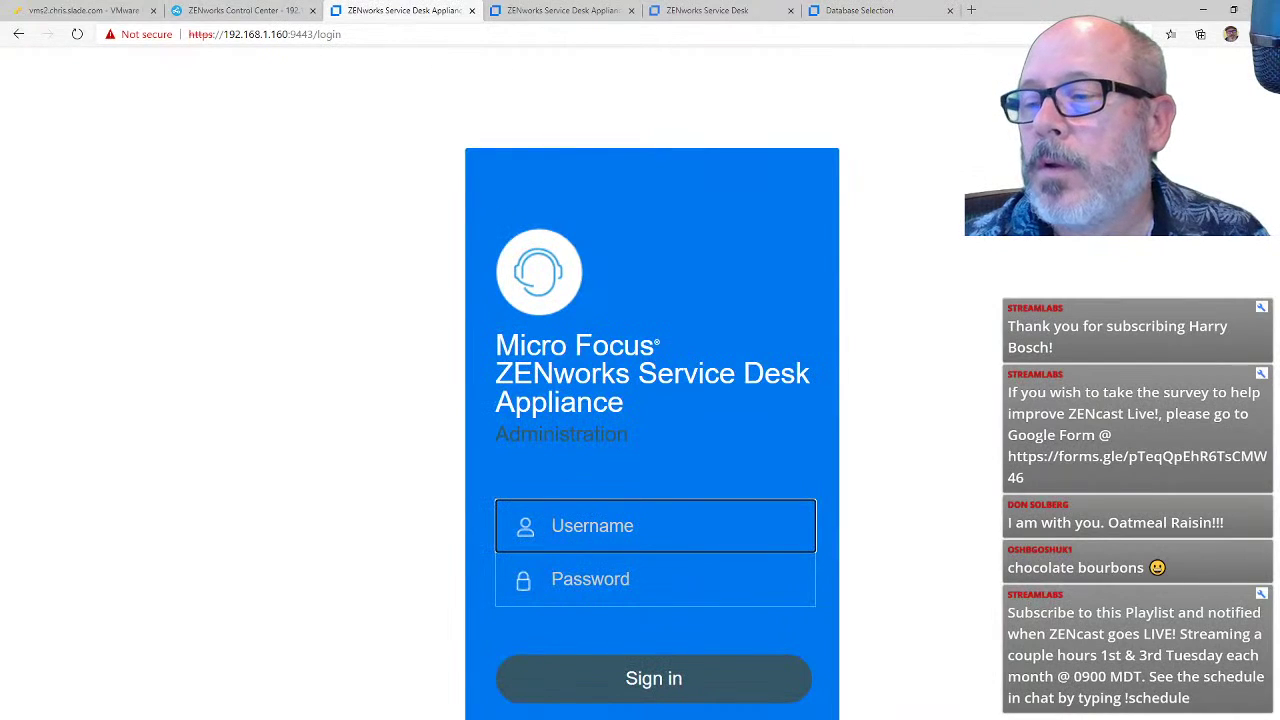
# Step: Try twice to sign in to the appliance with the sdadmin administrator account
pyautogui.write('sdadmin')
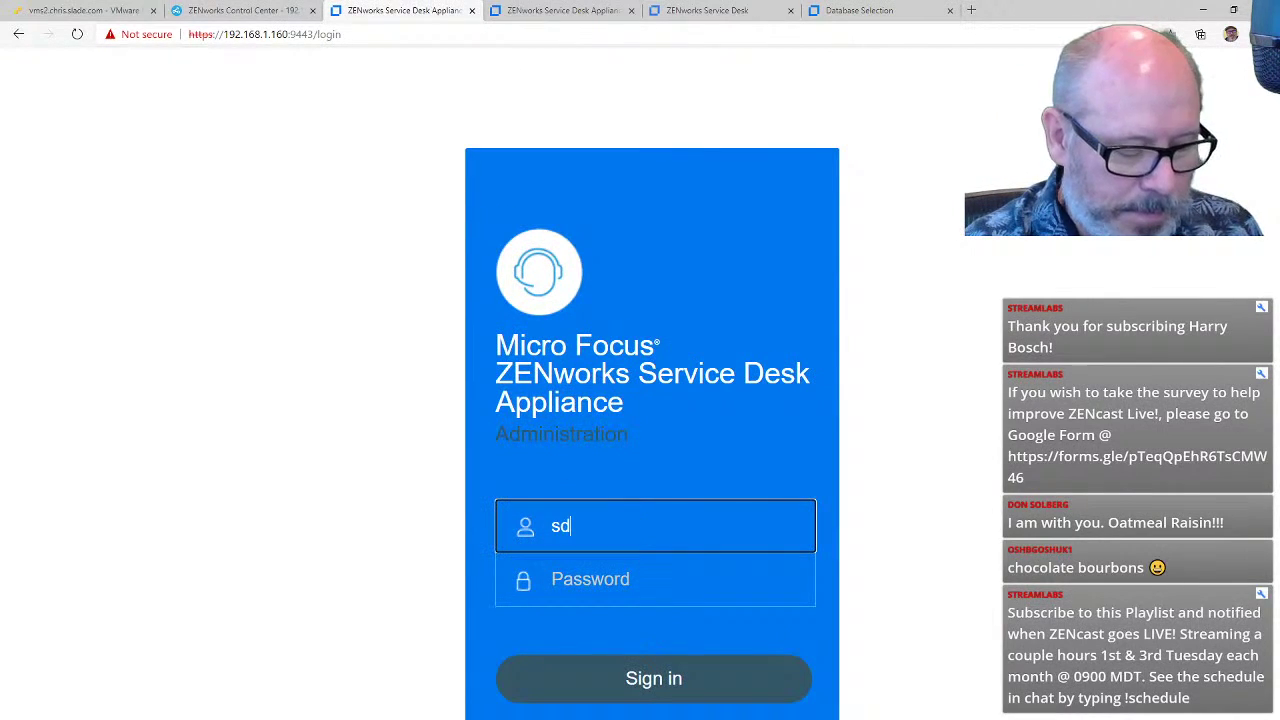
pyautogui.press('Tab')
pyautogui.write('••••')
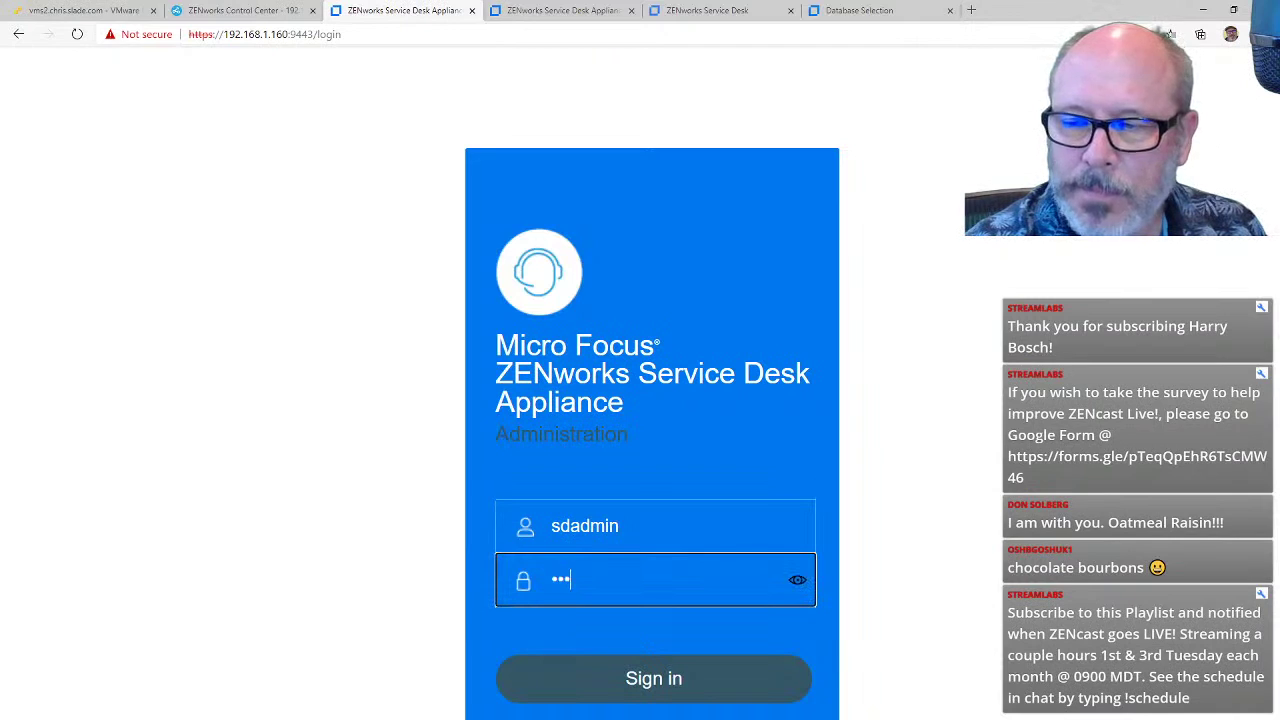
pyautogui.press('Return')
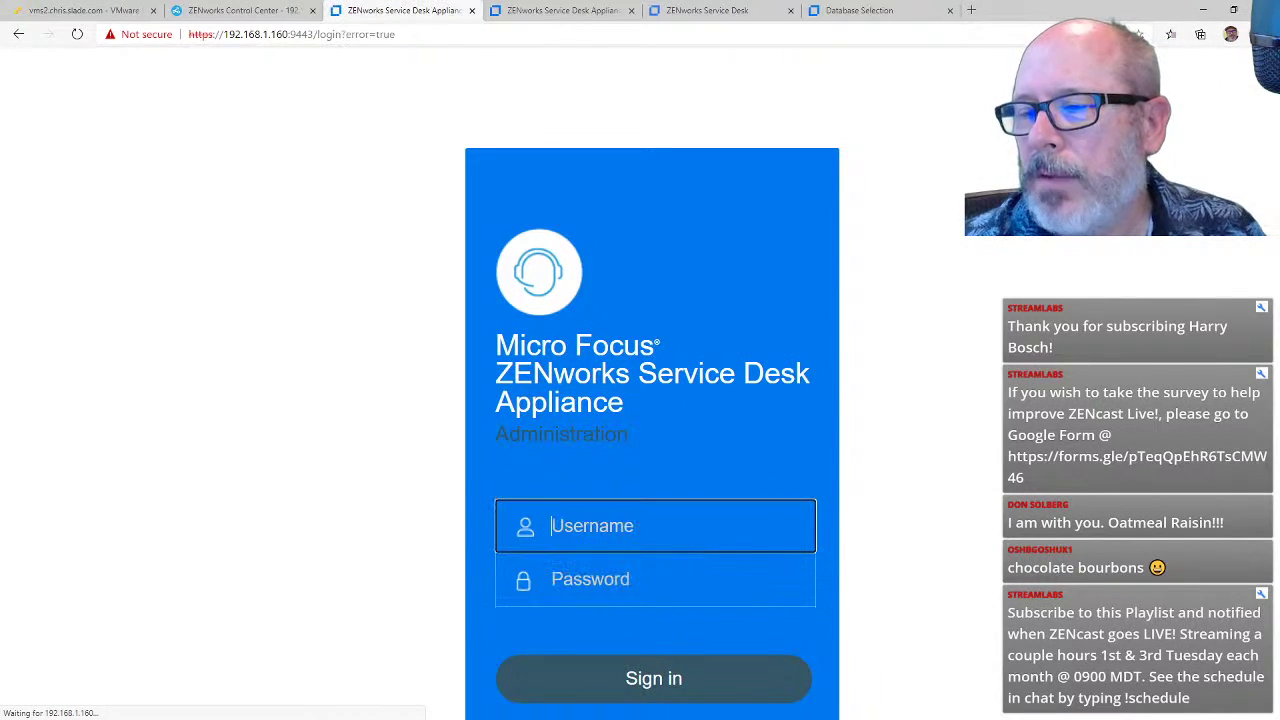
pyautogui.write('s')
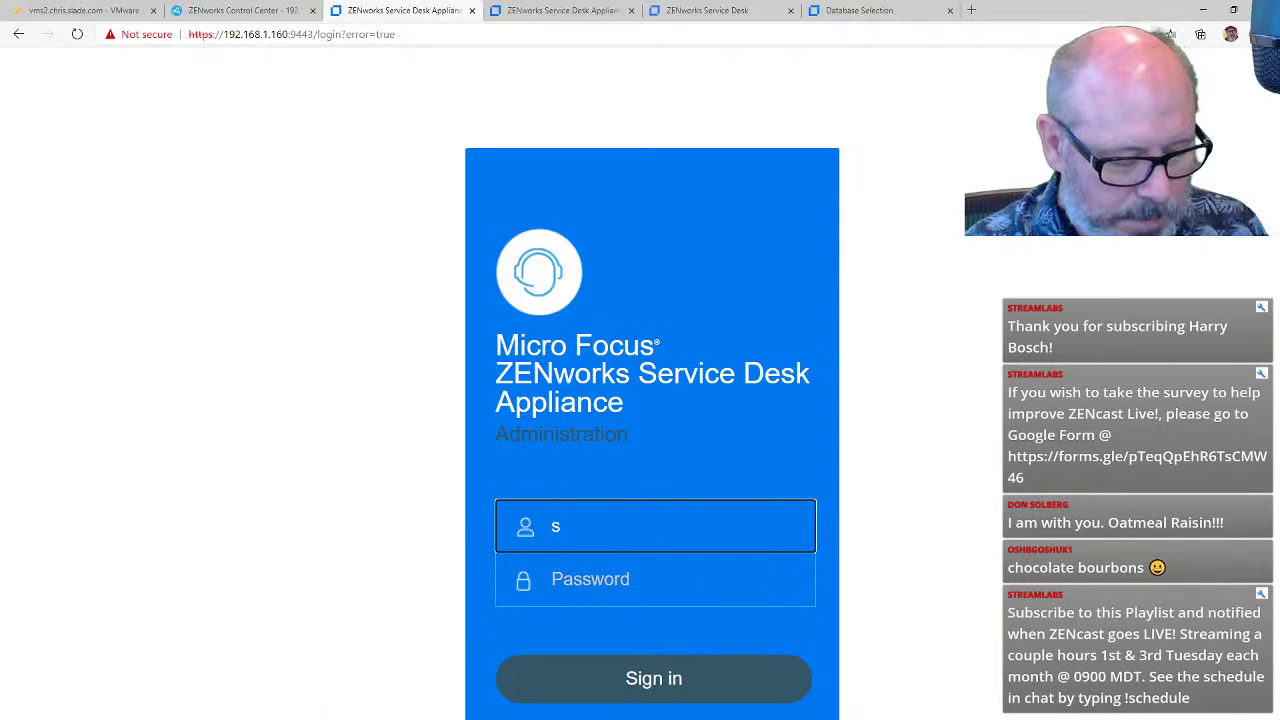
pyautogui.write('dadmin')
pyautogui.press('Tab')
pyautogui.write('*****')
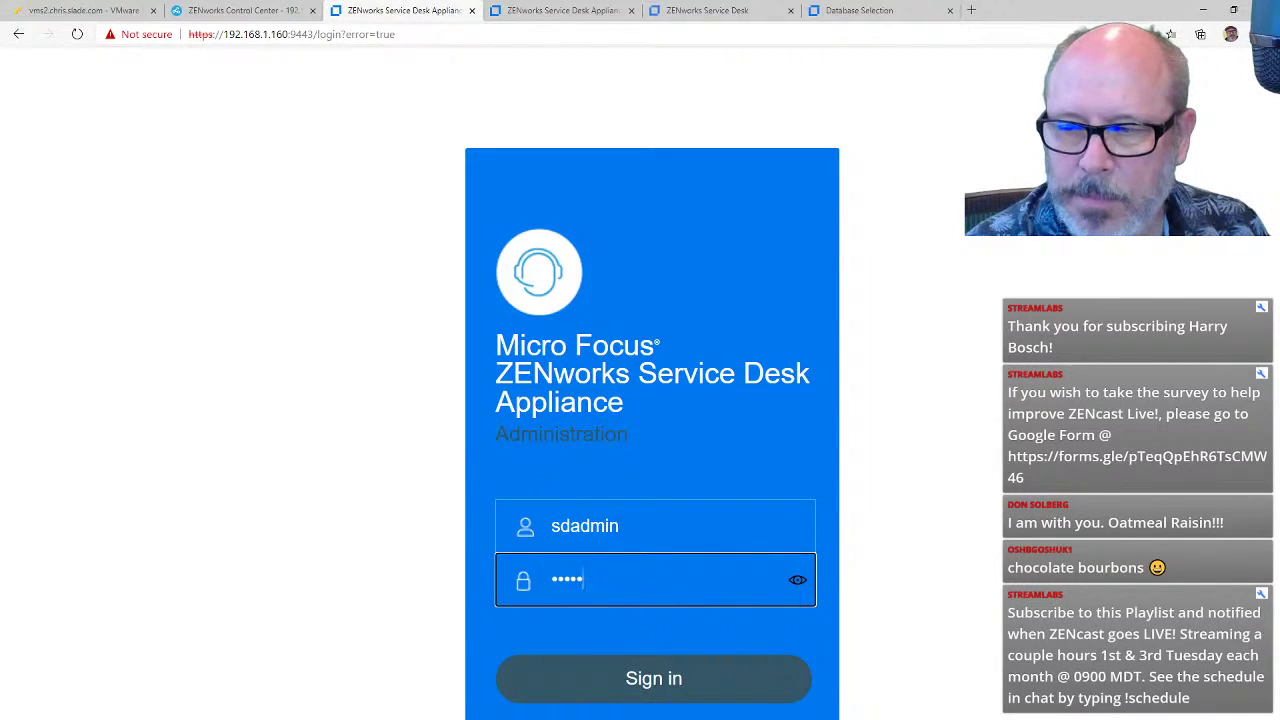
pyautogui.write('**')
pyautogui.press('Return')
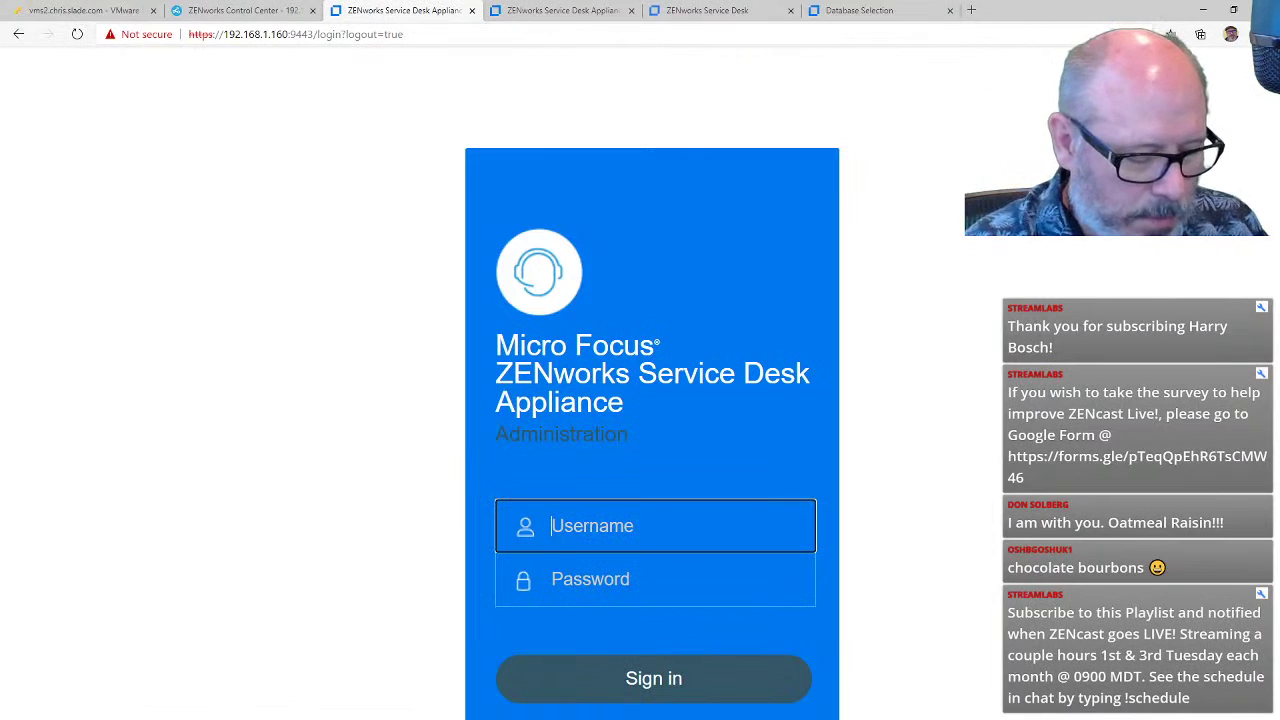
# Step: Sign in with the root account and its password to reach the version 8.2.0 dashboard
pyautogui.write('root')
pyautogui.press('Tab')
pyautogui.write('******')
pyautogui.press('Return')
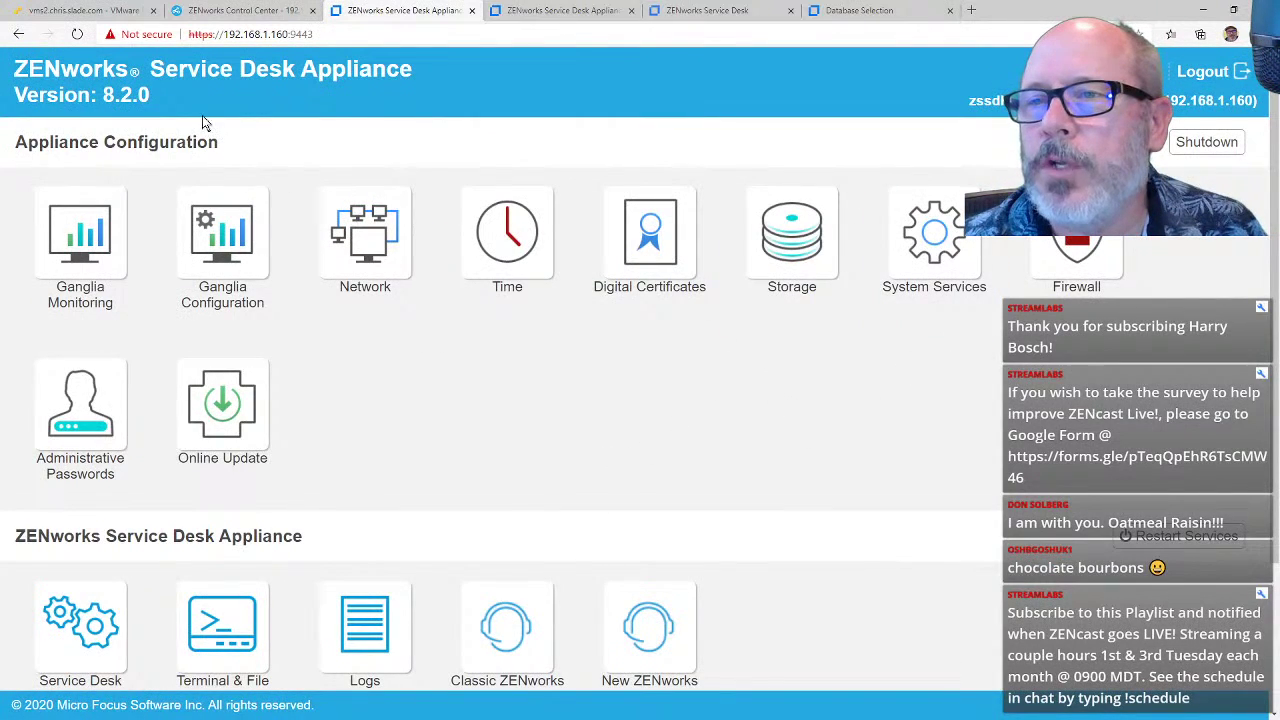
# Step: Launch the Classic ZENworks Service Desk tile to see the database upgrade to Version #8.2
pyautogui.tripleClick(154, 90)
pyautogui.scroll(-2, 517, 394)
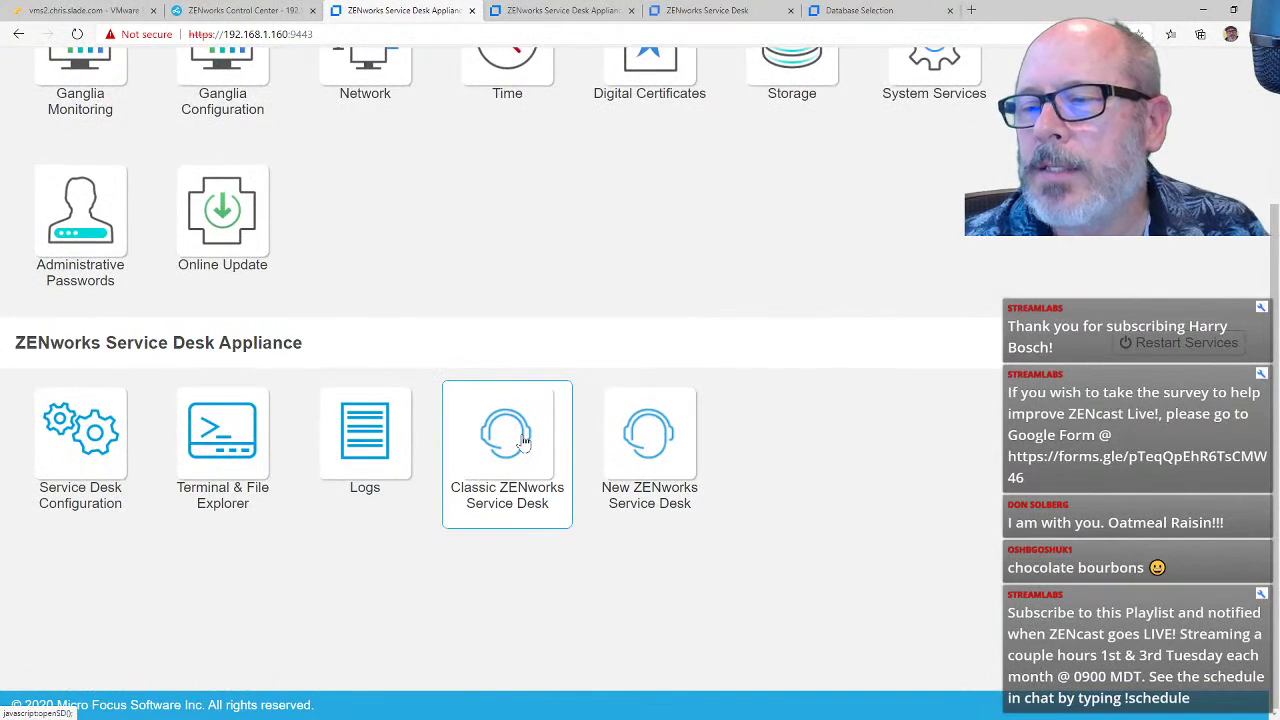
pyautogui.click(523, 441)
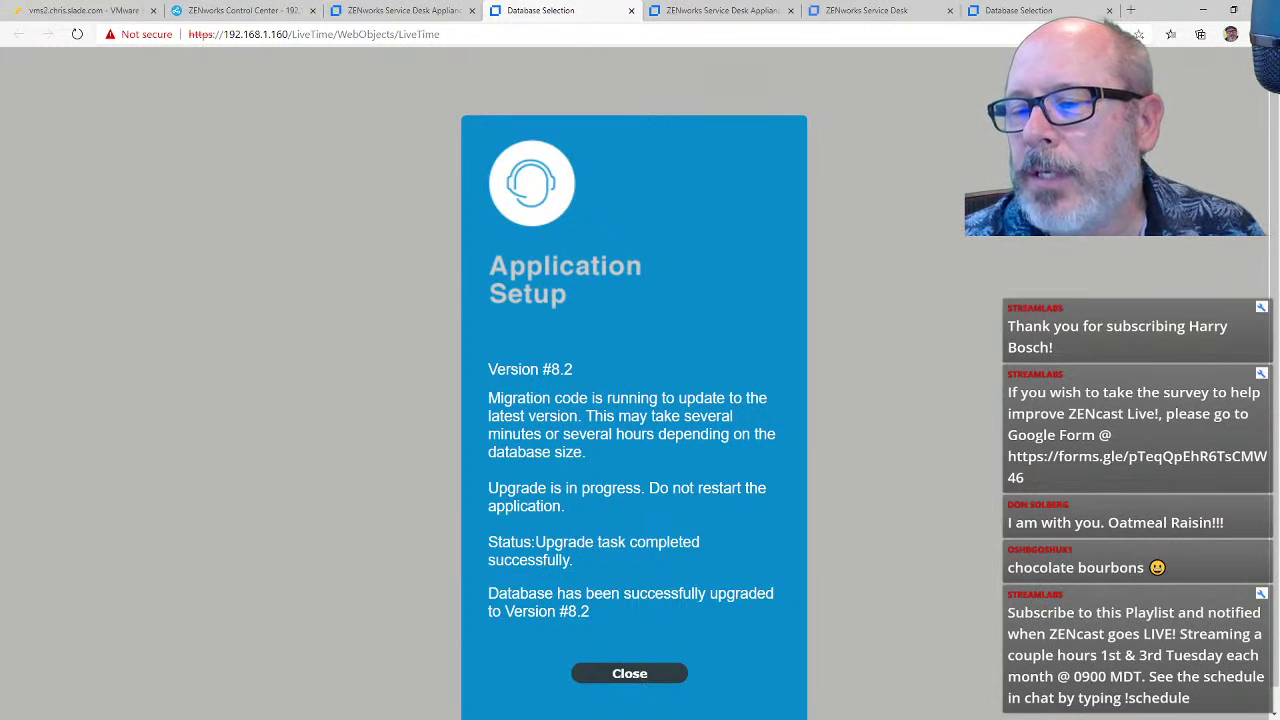
# Step: Close the Application Setup upgrade report to reach the Service Manager login page
pyautogui.click(629, 675)
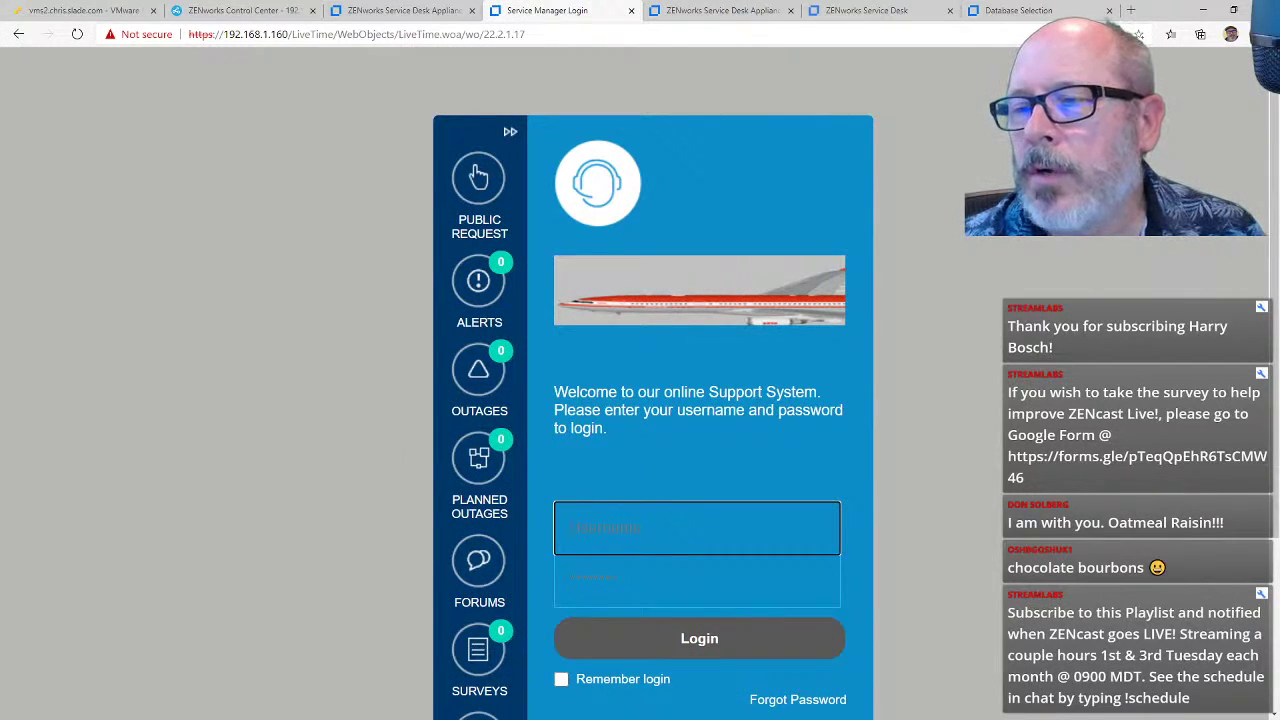
# Step: Log in to Service Manager with the technician's username and password
pyautogui.click(641, 528)
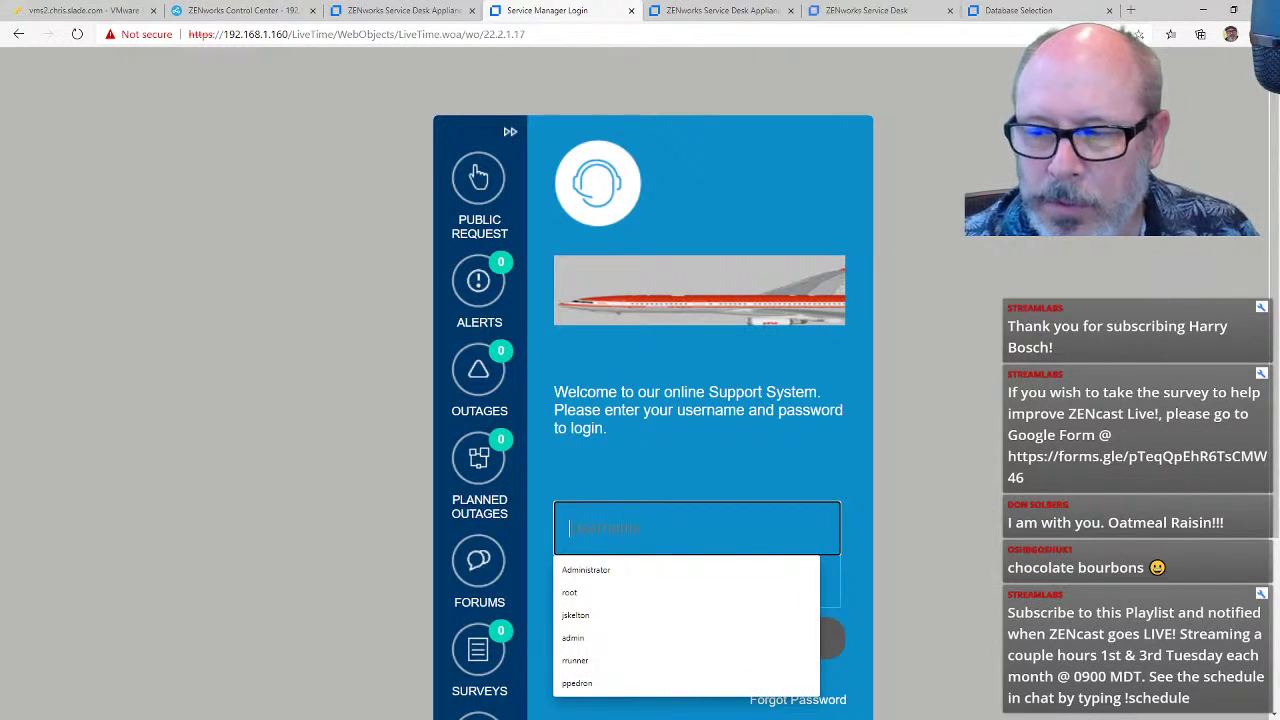
pyautogui.write('rrunner')
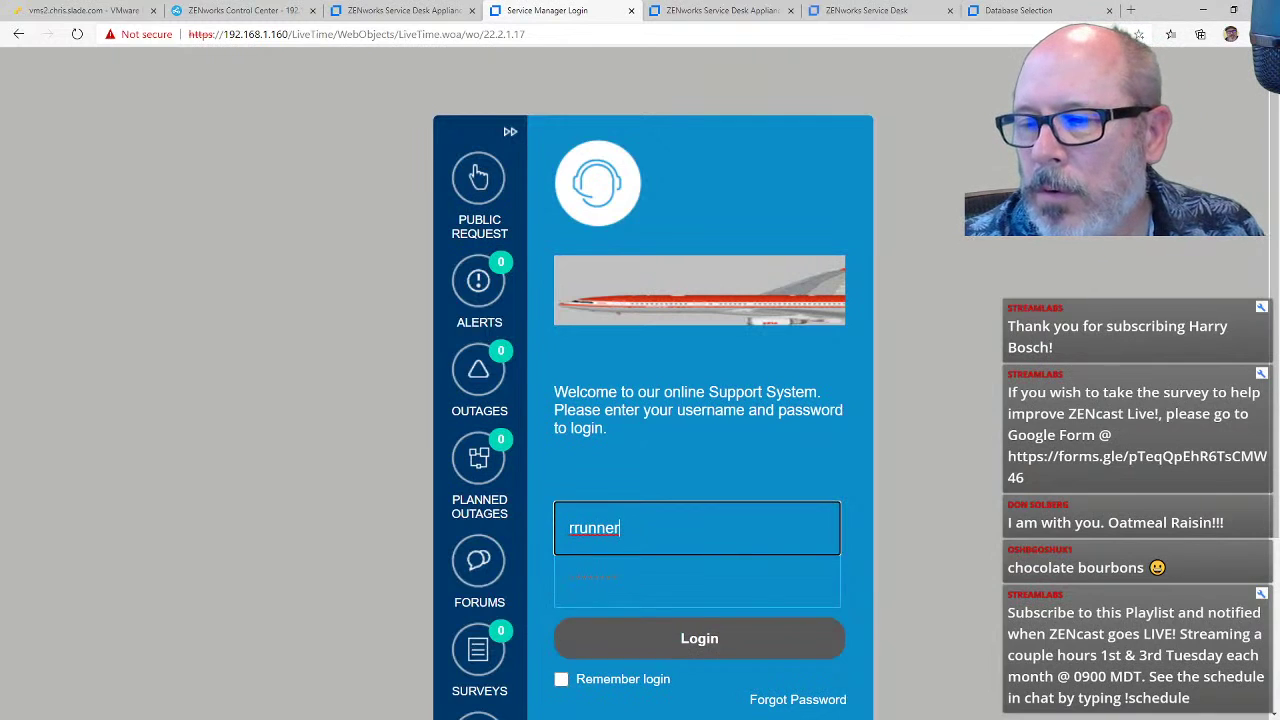
pyautogui.press('Tab')
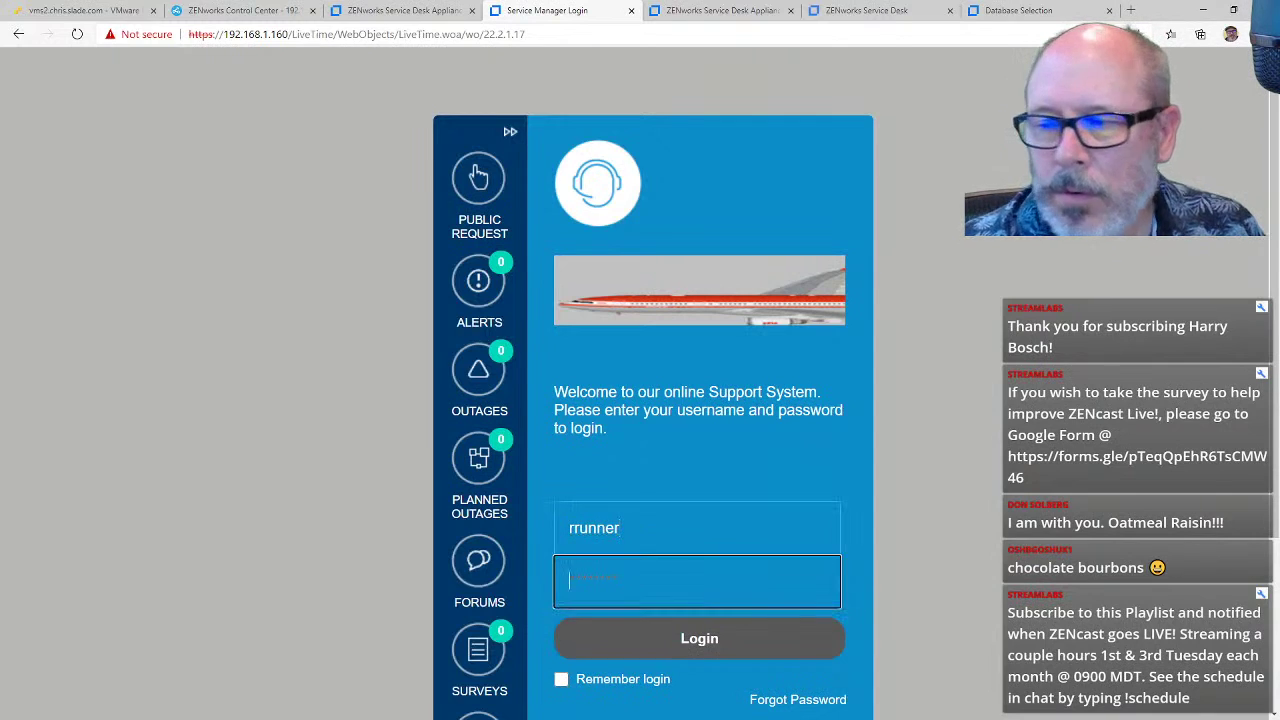
pyautogui.write('********')
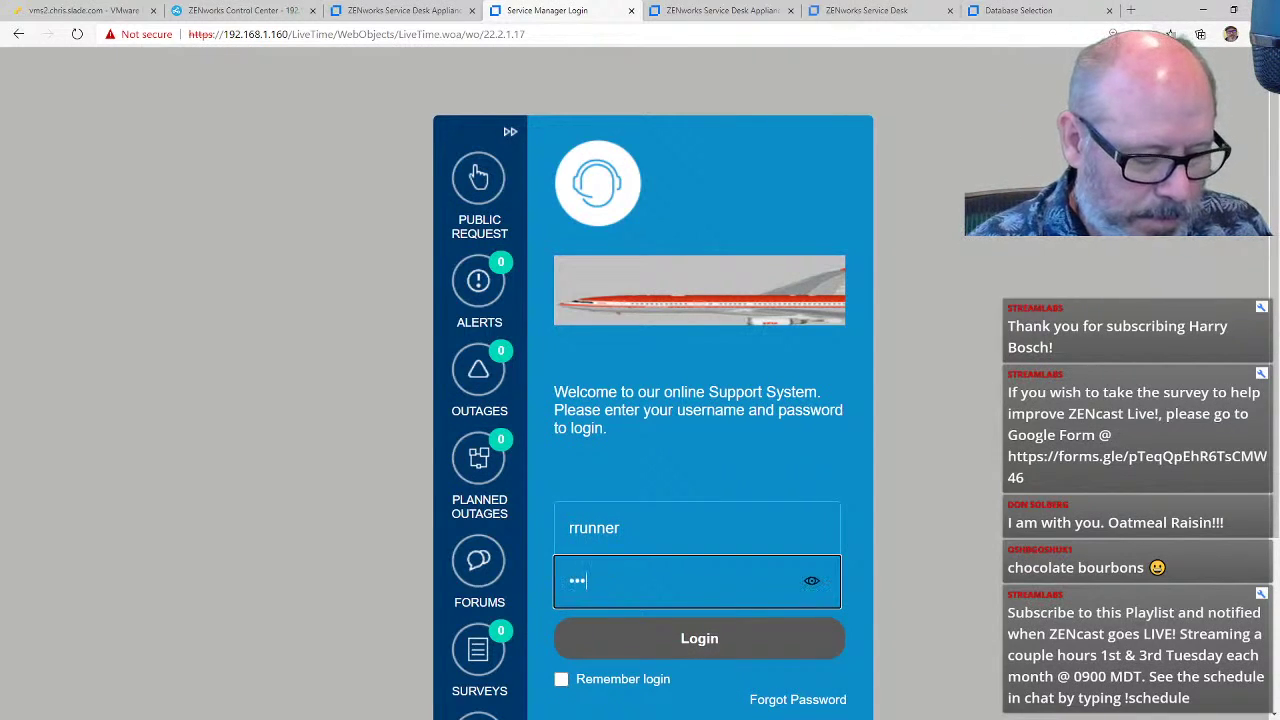
pyautogui.press('Return')
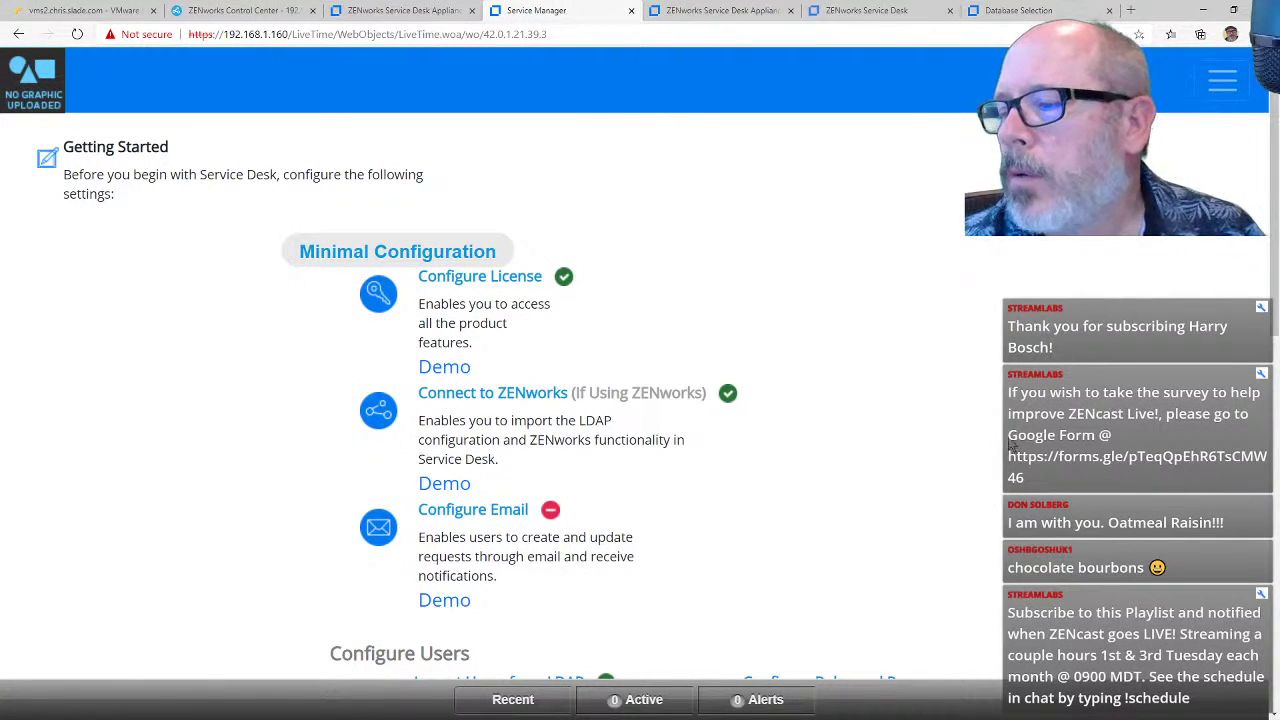
# Step: Leave Getting Started through the main menu and go to Requests, showing 4 service requests and 3 incidents
pyautogui.scroll(-2, 1058, 418)
pyautogui.scroll(2, 1058, 418)
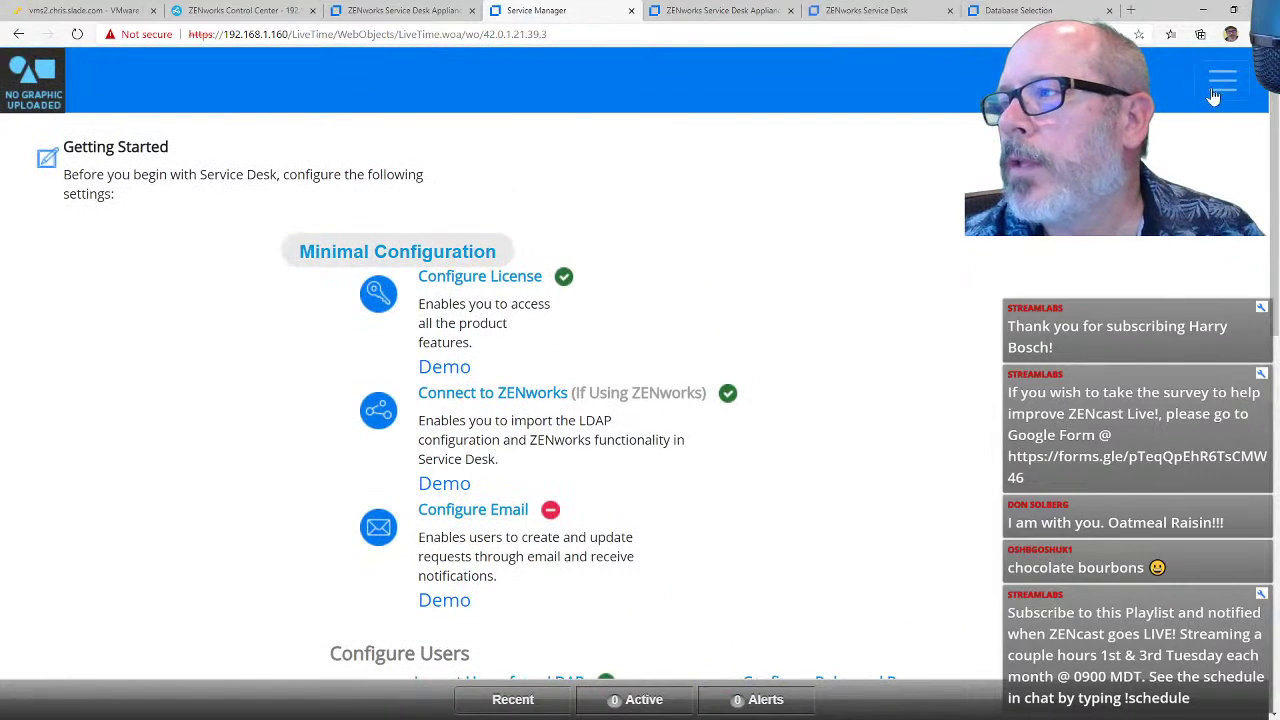
pyautogui.click(1216, 91)
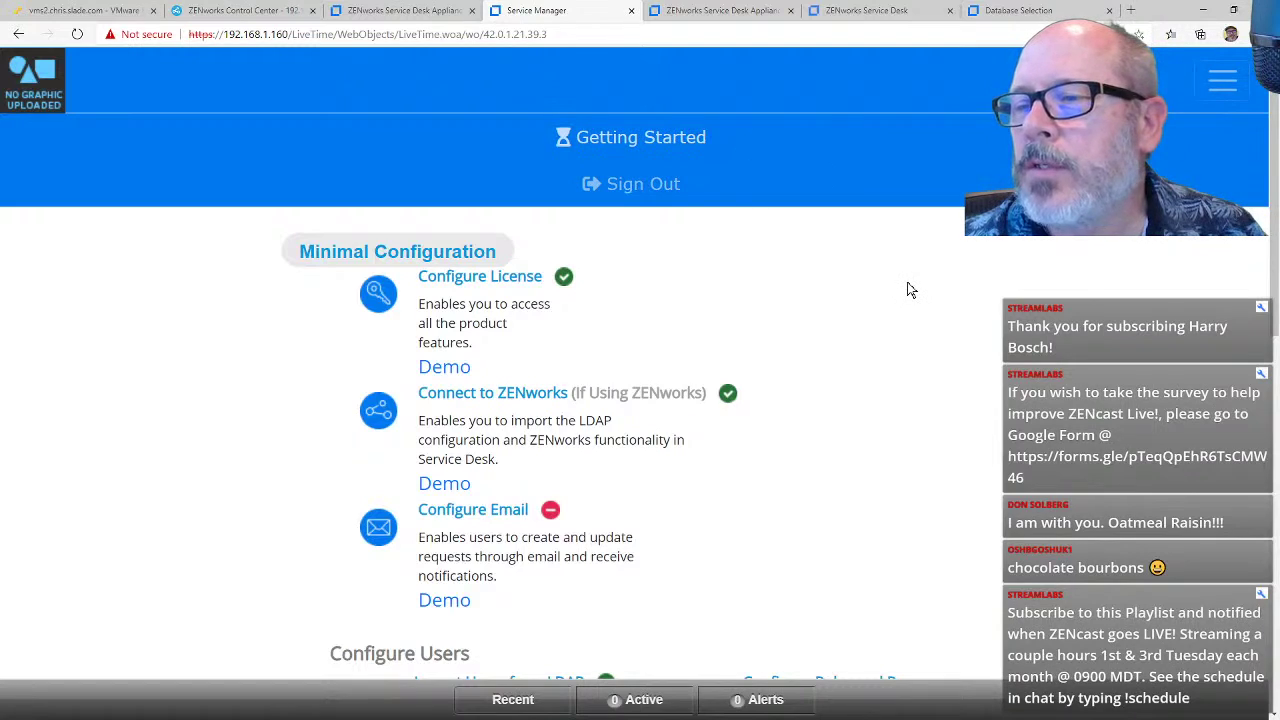
pyautogui.click(604, 140)
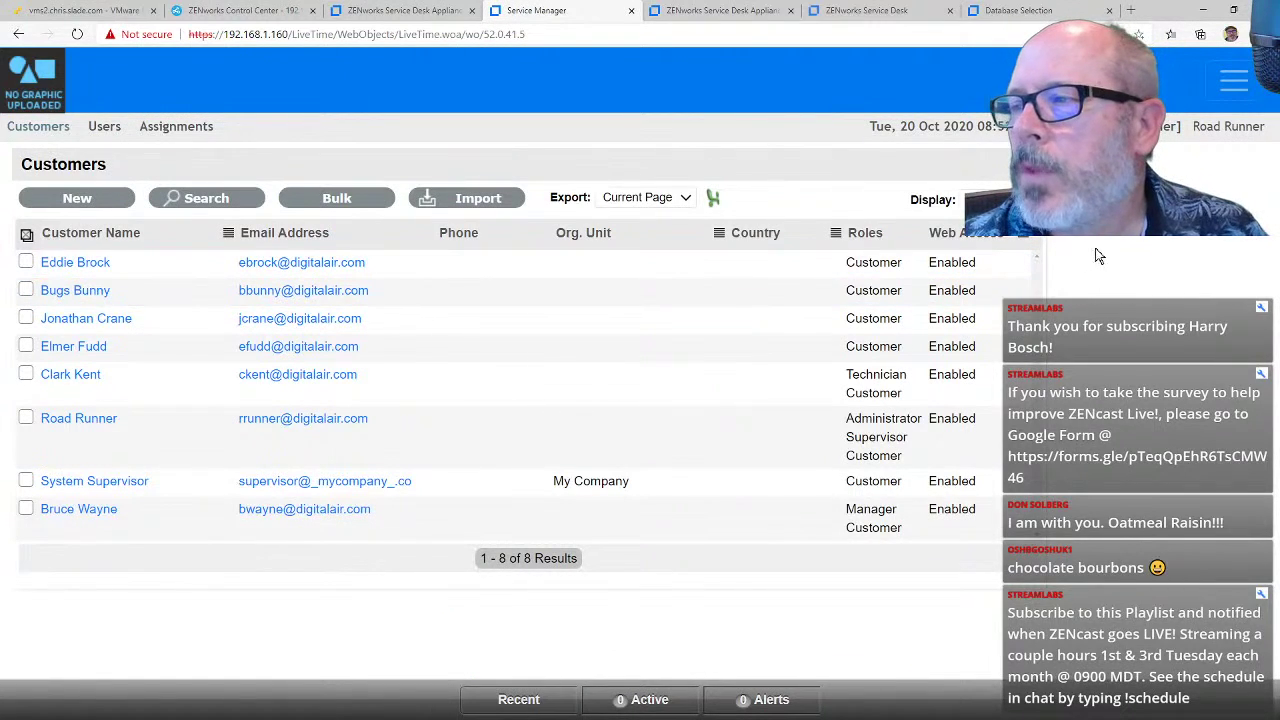
pyautogui.click(1130, 127)
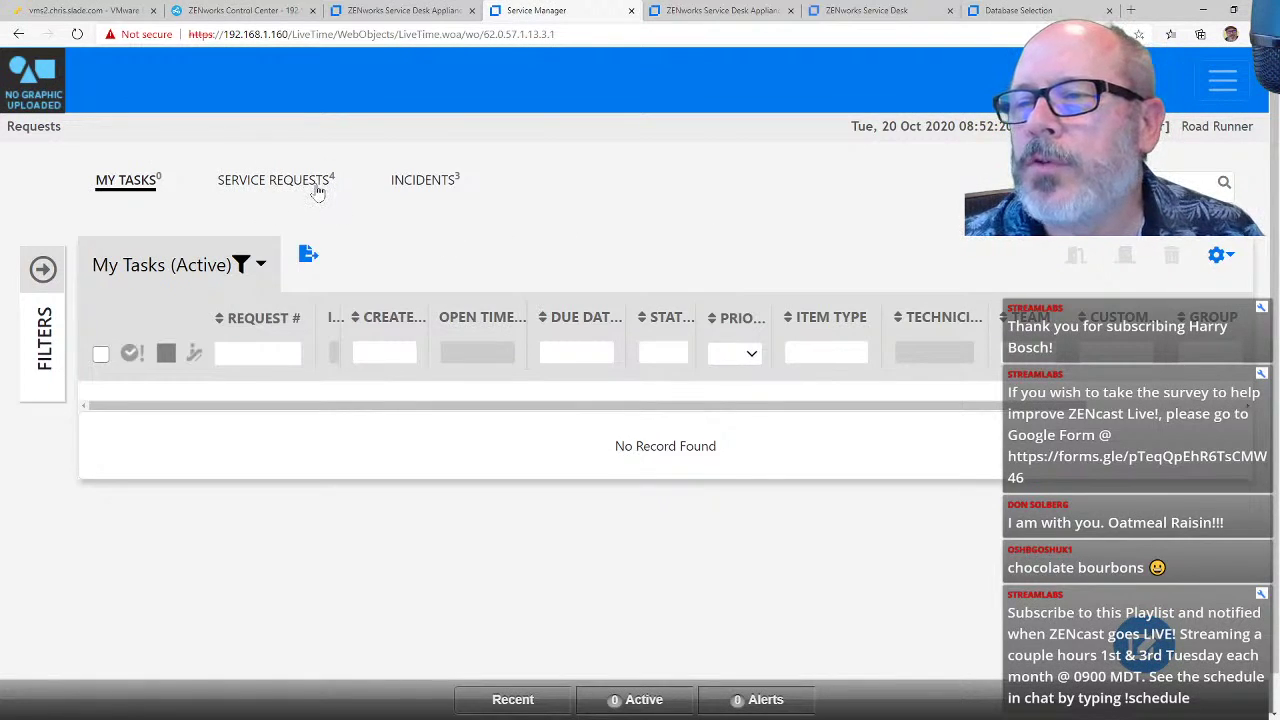
# Step: List all incidents, zoom the page out, and open the incidents grid's column chooser
pyautogui.click(434, 192)
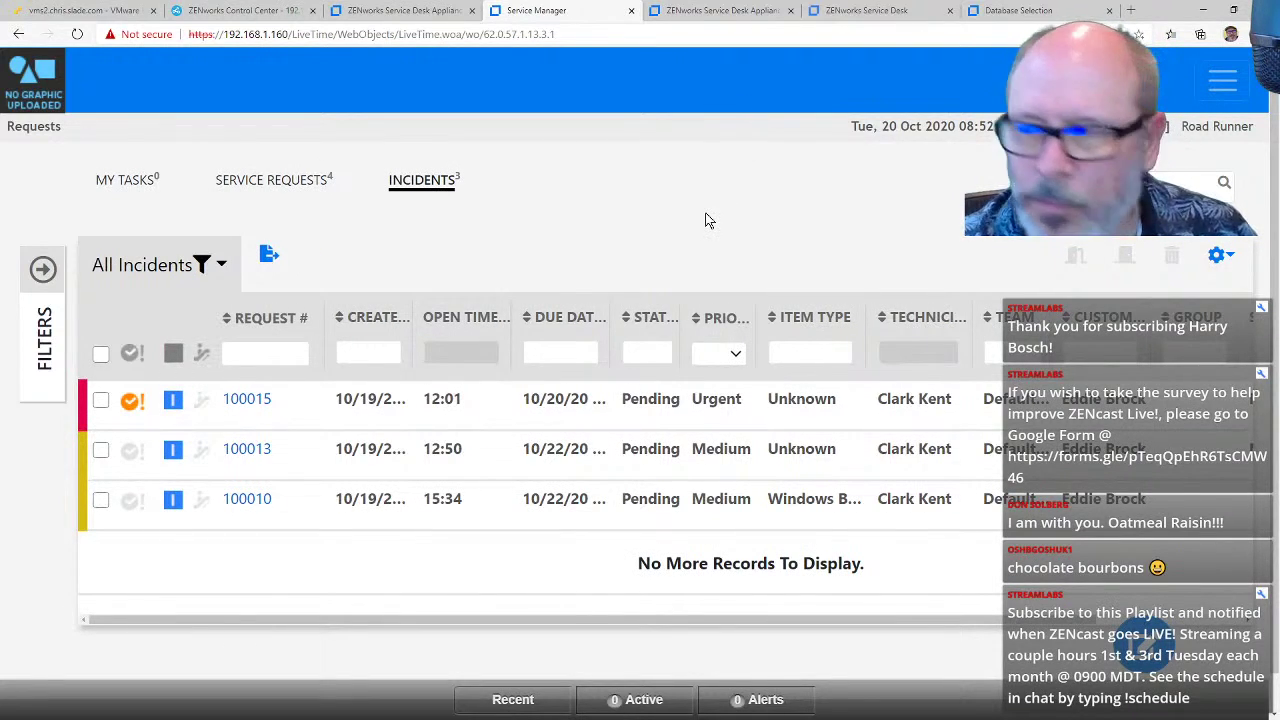
pyautogui.hotkey('ctrl', '-')
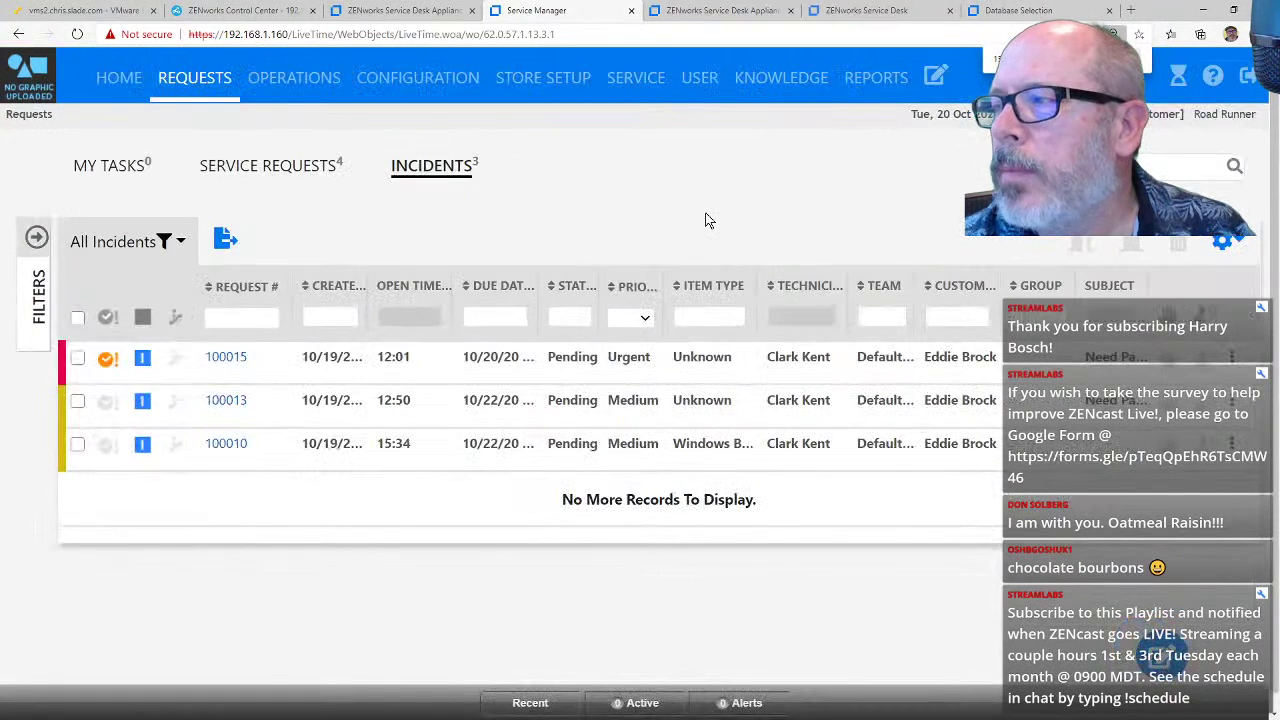
pyautogui.click(1224, 243)
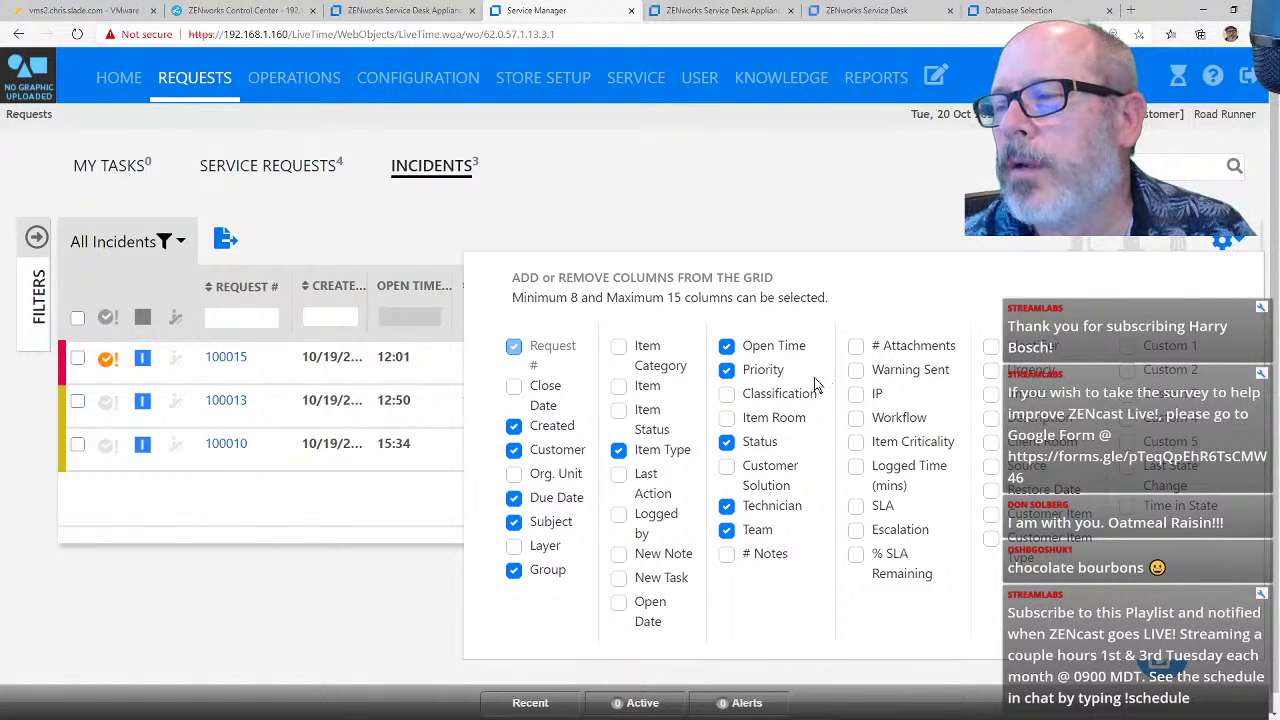
# Step: Remove Open Time, add the Item column, drag it toward the front, and open the filters
pyautogui.click(727, 347)
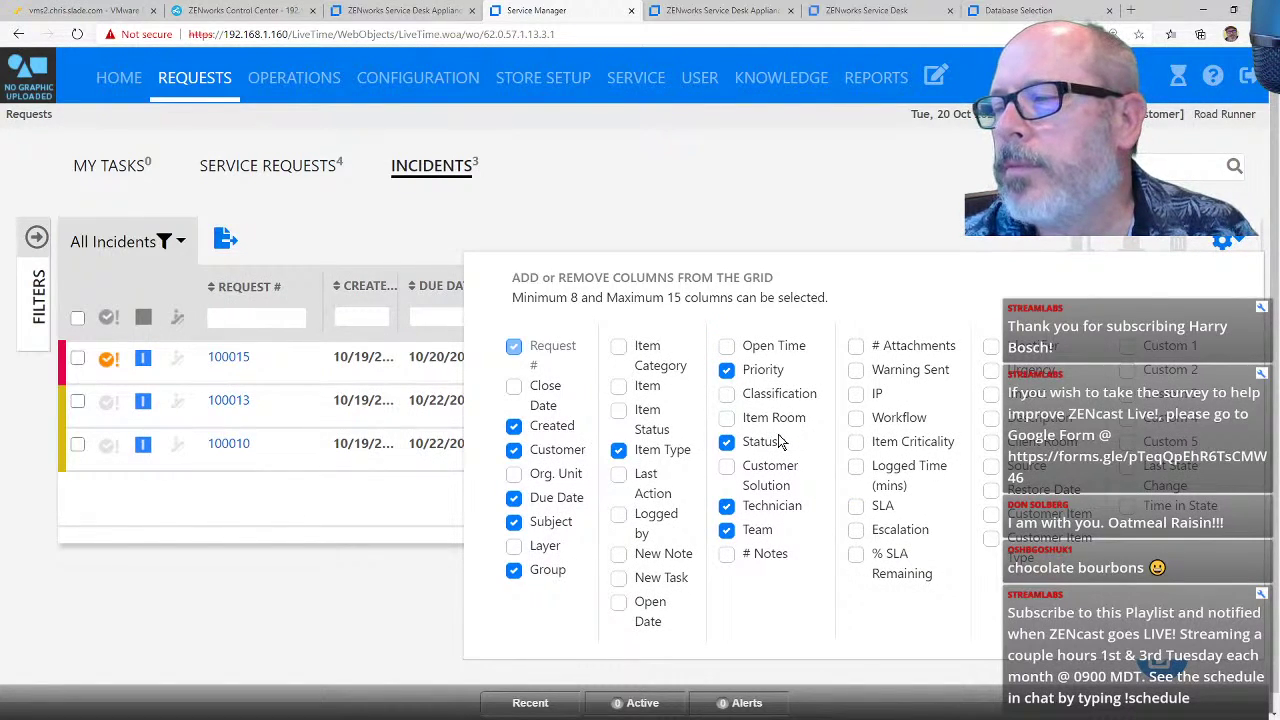
pyautogui.click(857, 396)
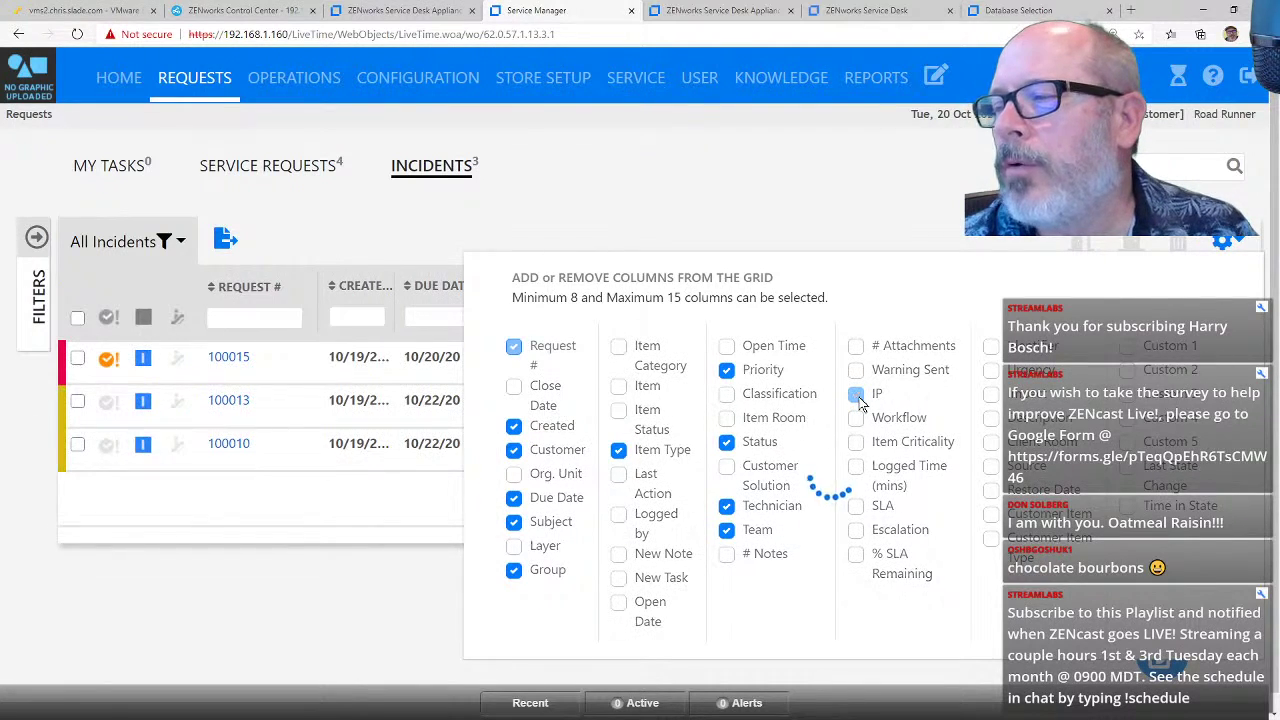
pyautogui.click(857, 396)
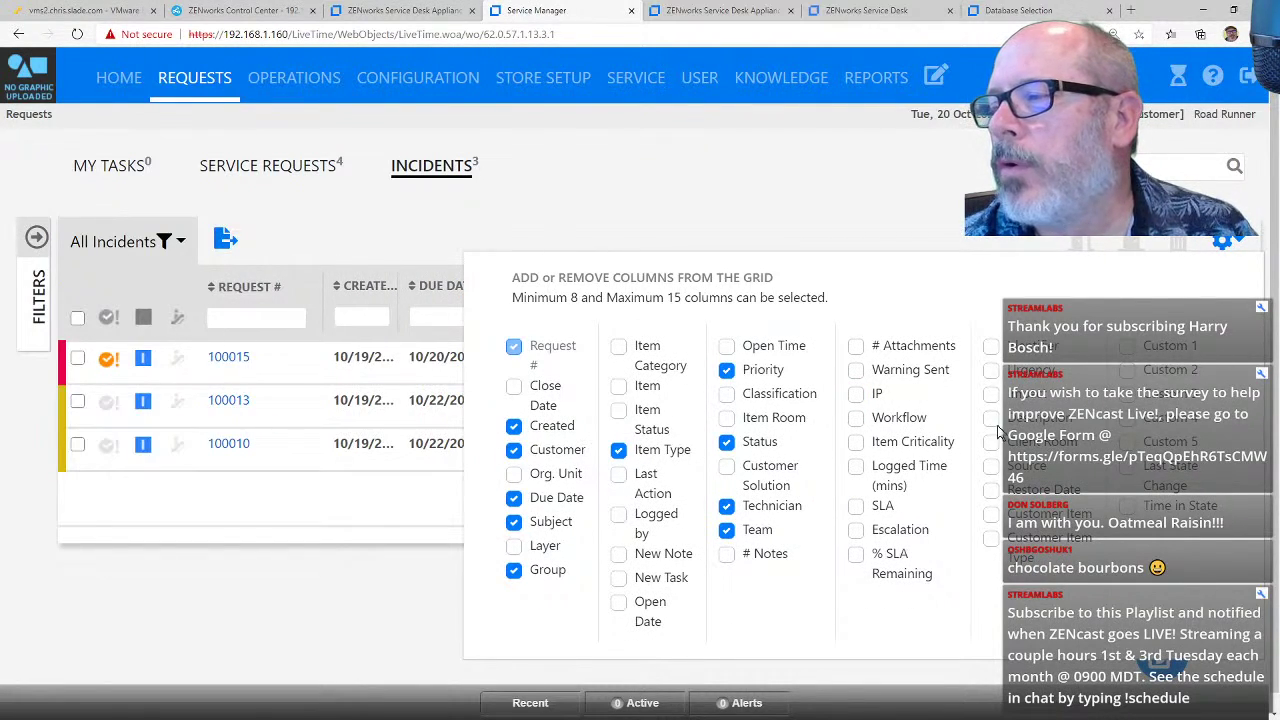
pyautogui.click(620, 387)
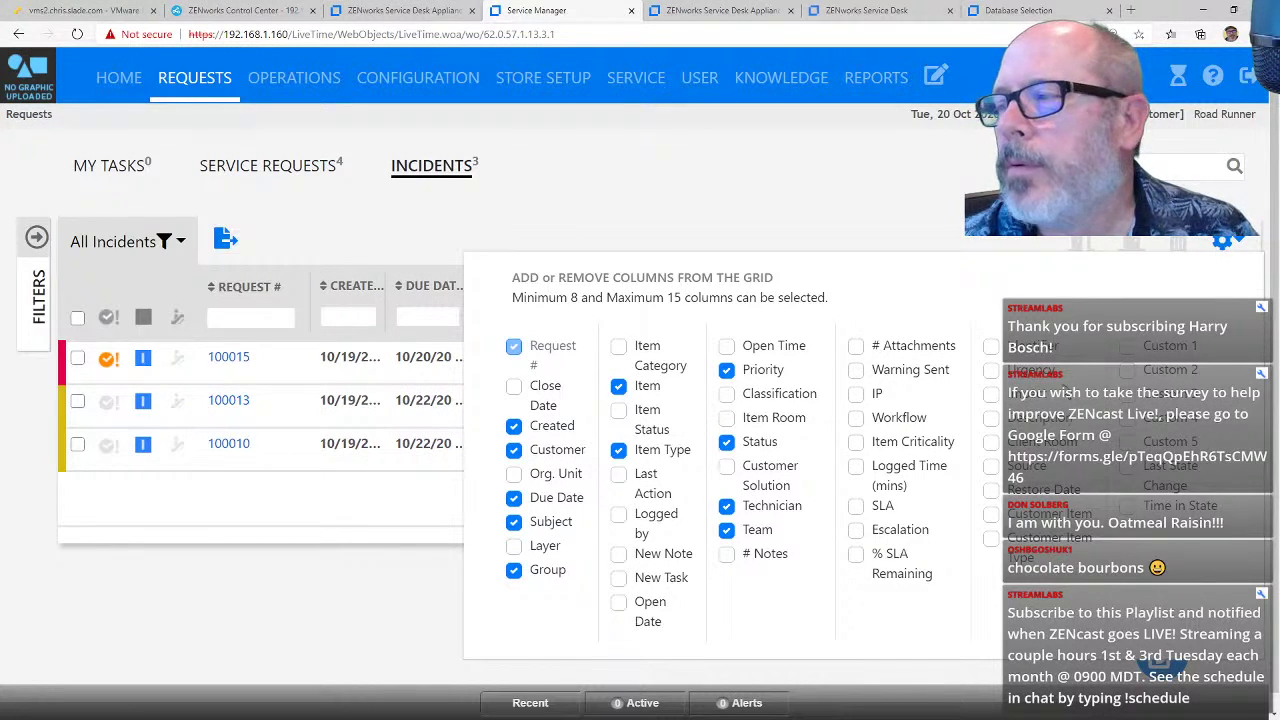
pyautogui.click(897, 204)
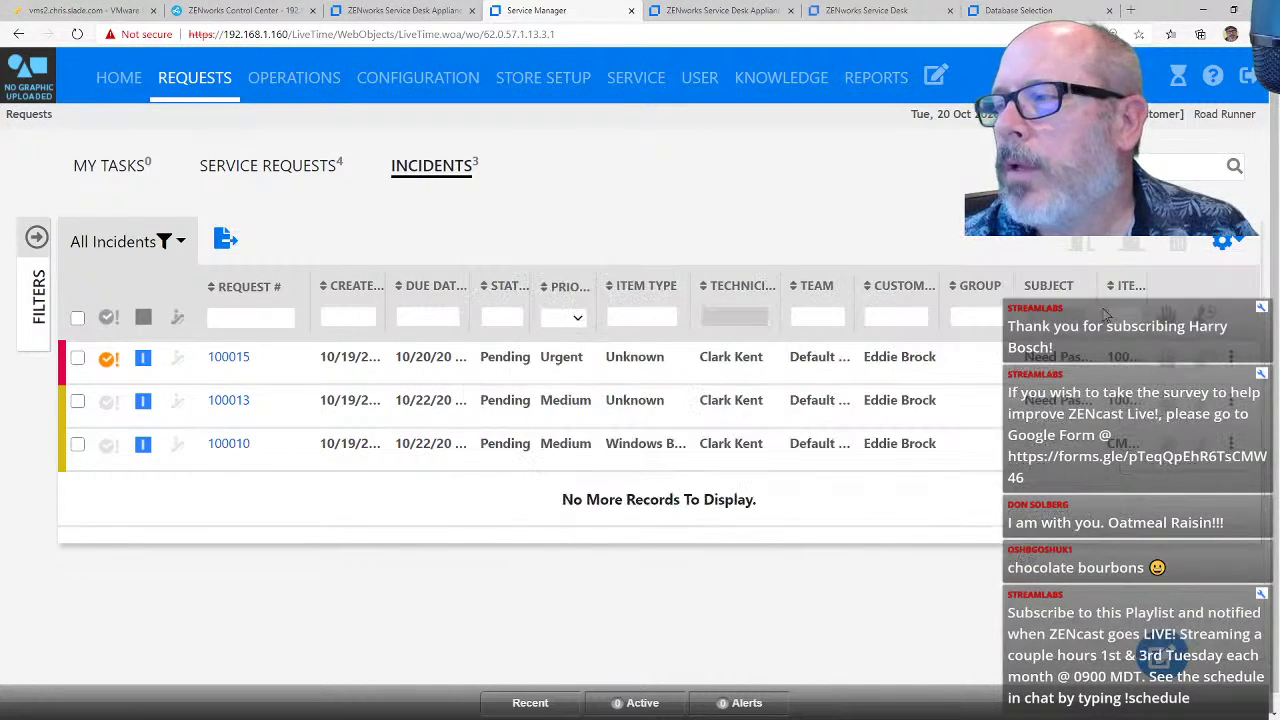
pyautogui.moveTo(1120, 290); pyautogui.dragTo(372, 290)
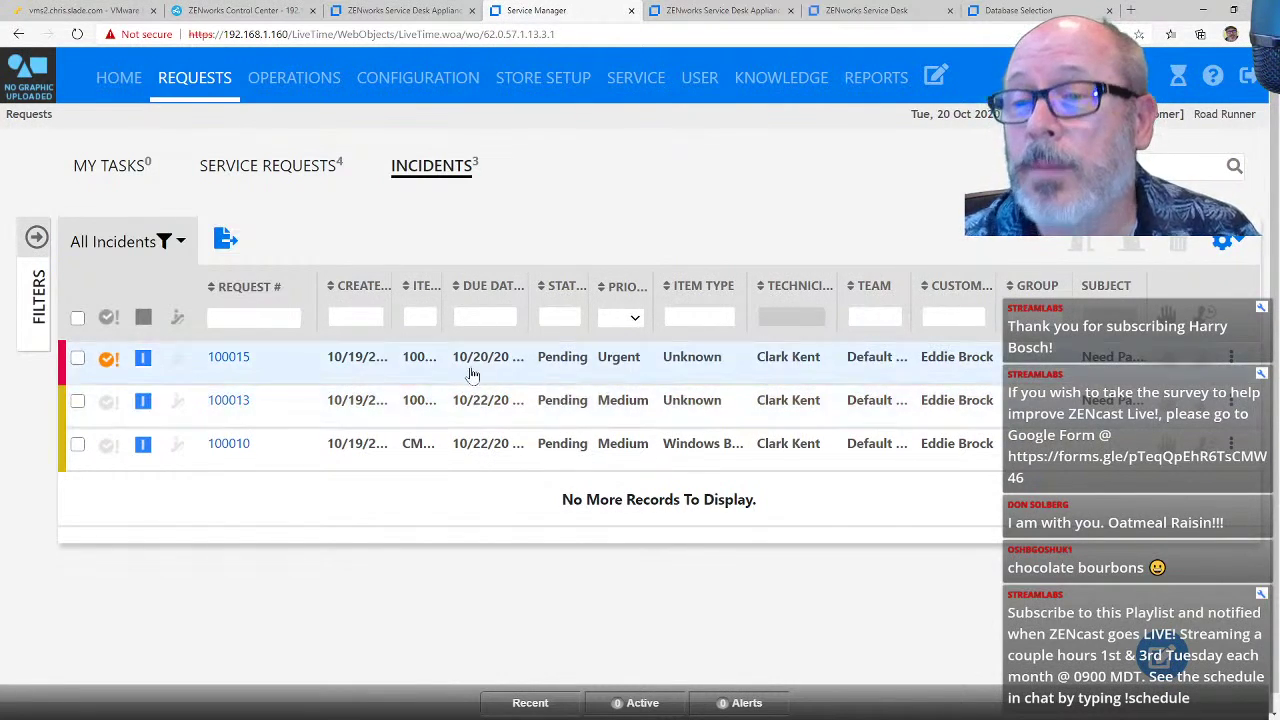
pyautogui.click(36, 237)
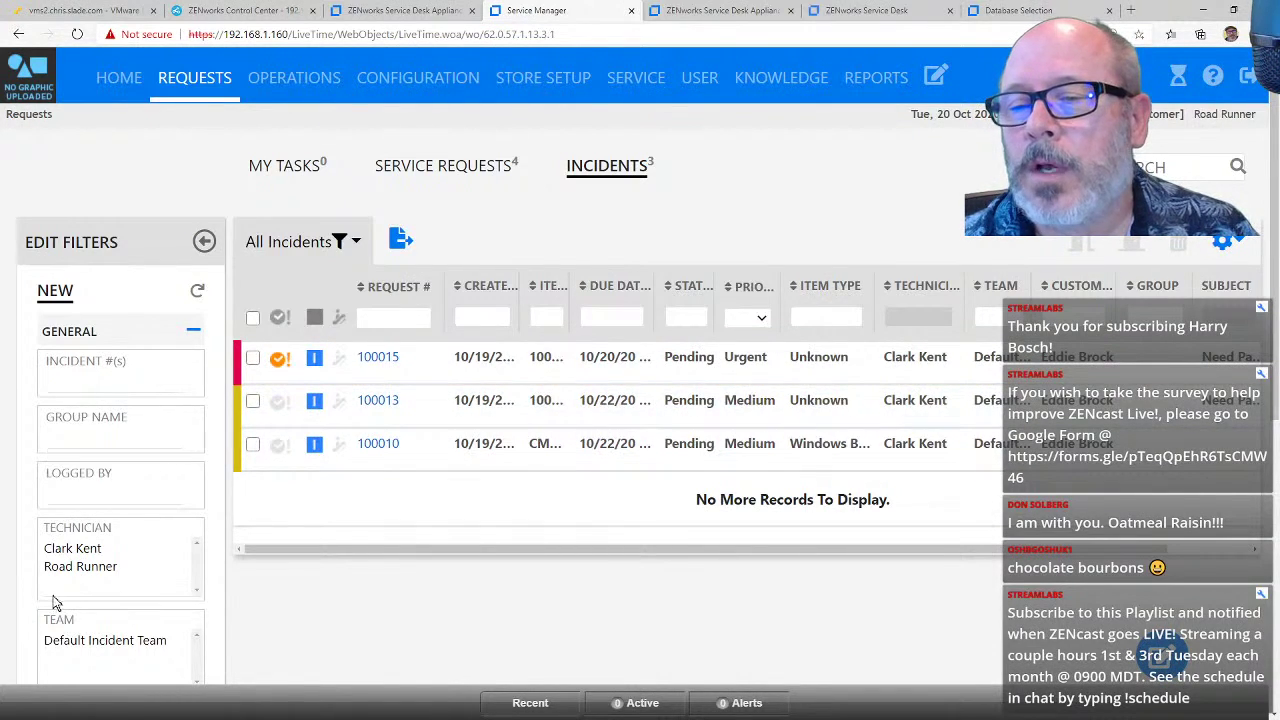
# Step: Choose the technician in the Technician filter and review the remaining filters, Status Active
pyautogui.click(101, 574)
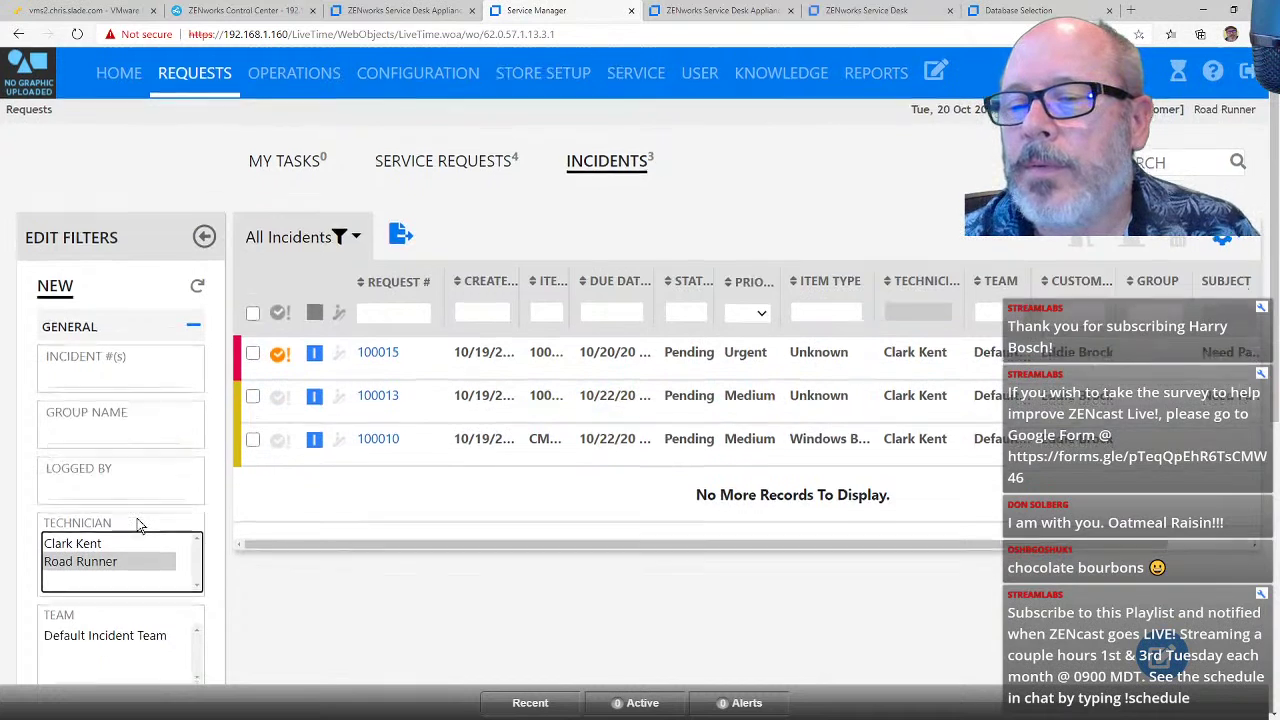
pyautogui.scroll(-3, 145, 515)
pyautogui.scroll(-3, 145, 515)
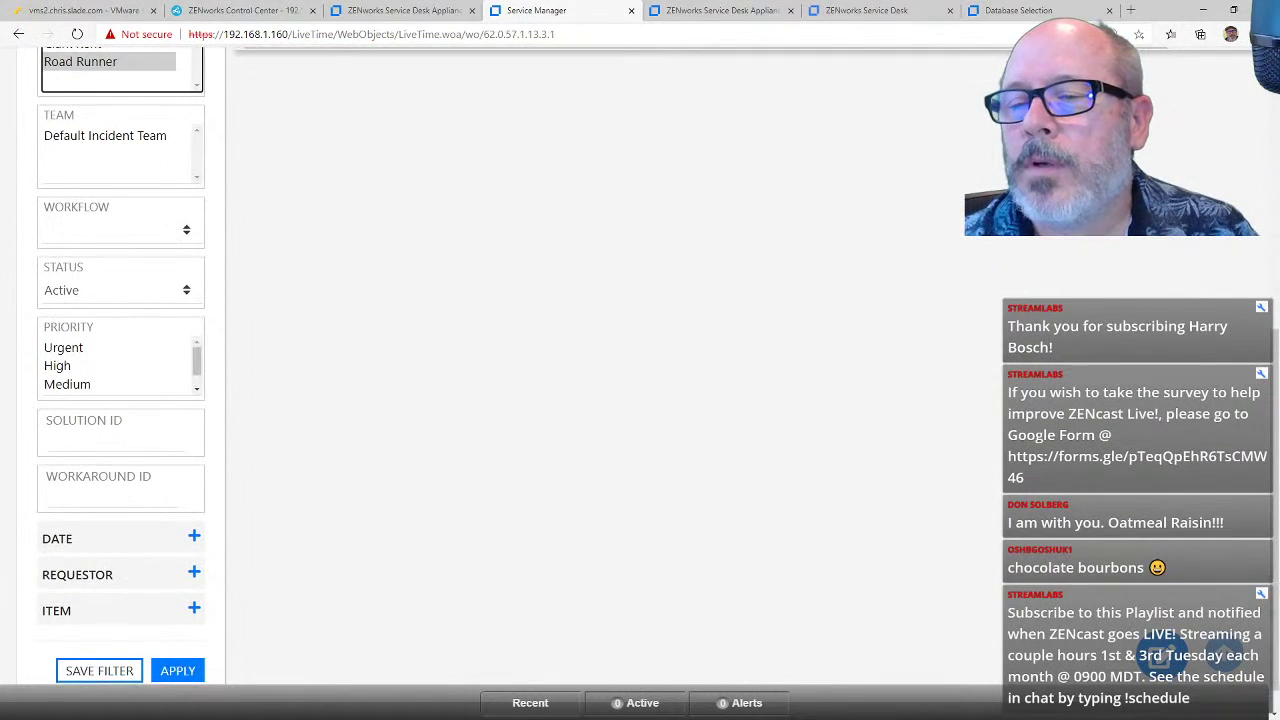
pyautogui.scroll(6, 143, 515)
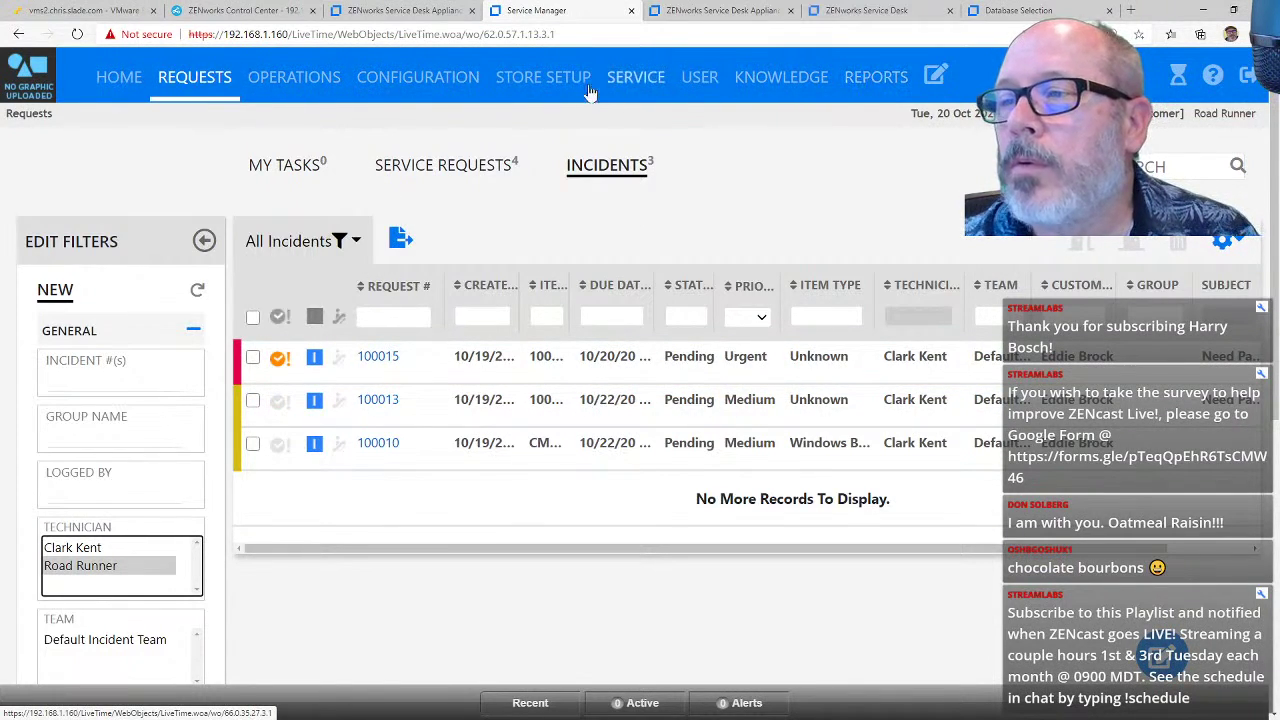
# Step: Browse Store Setup items and Operations, then view Configuration items and planned Outages
pyautogui.click(531, 87)
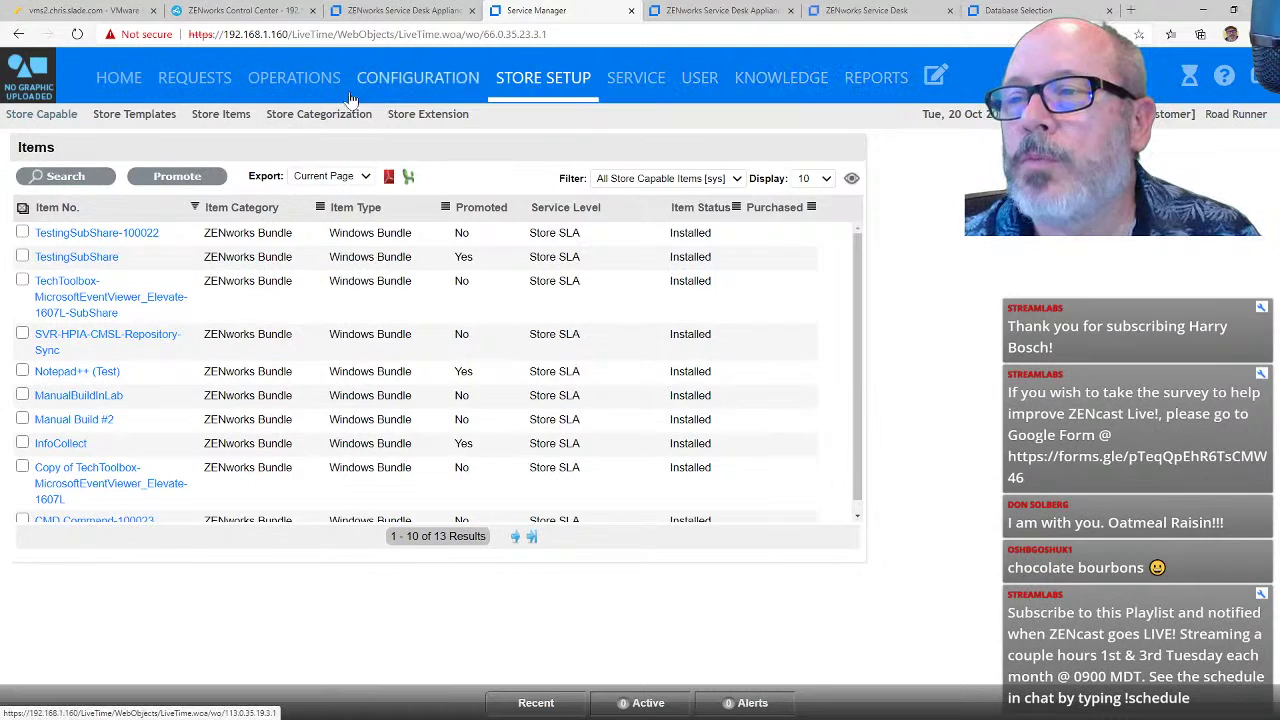
pyautogui.click(283, 87)
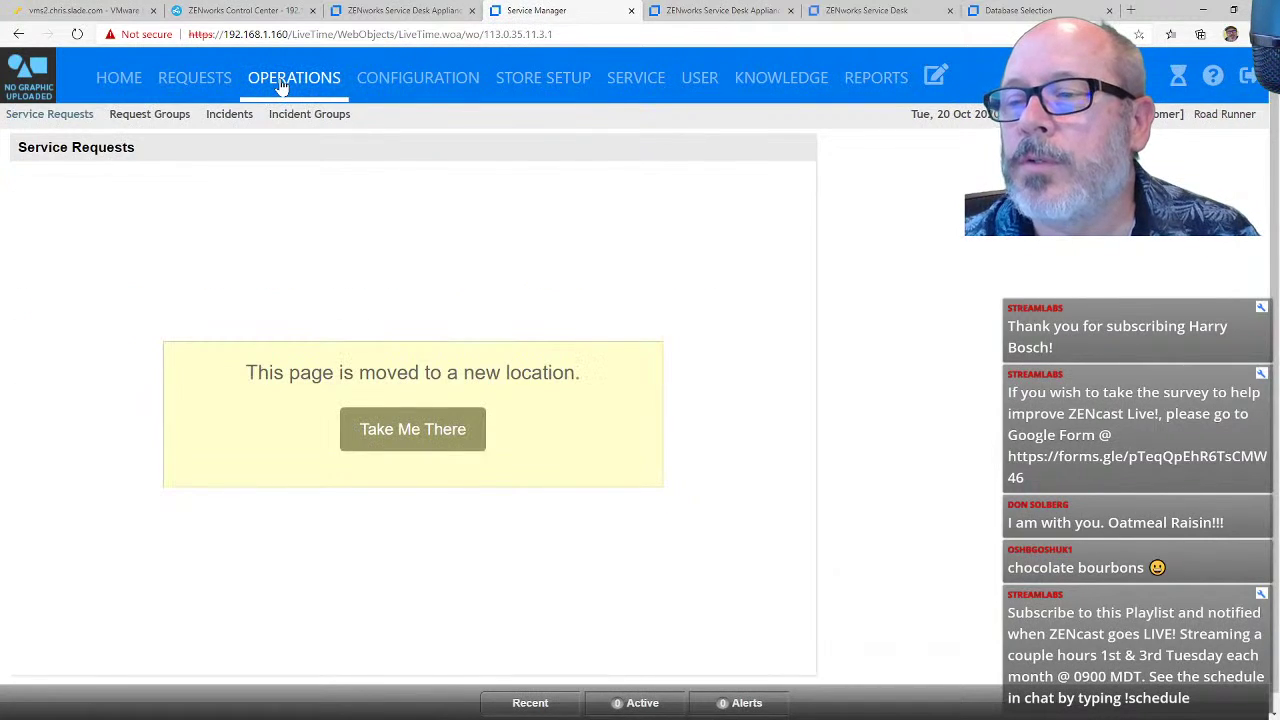
pyautogui.click(397, 446)
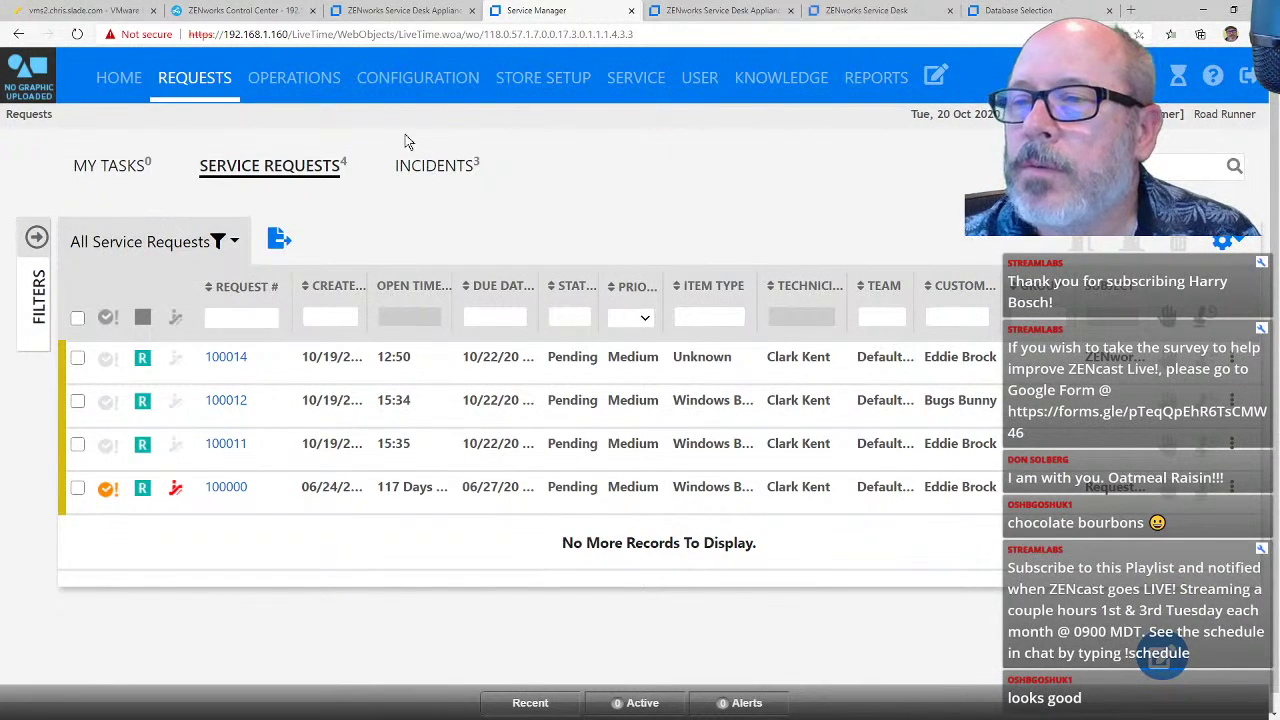
pyautogui.click(293, 79)
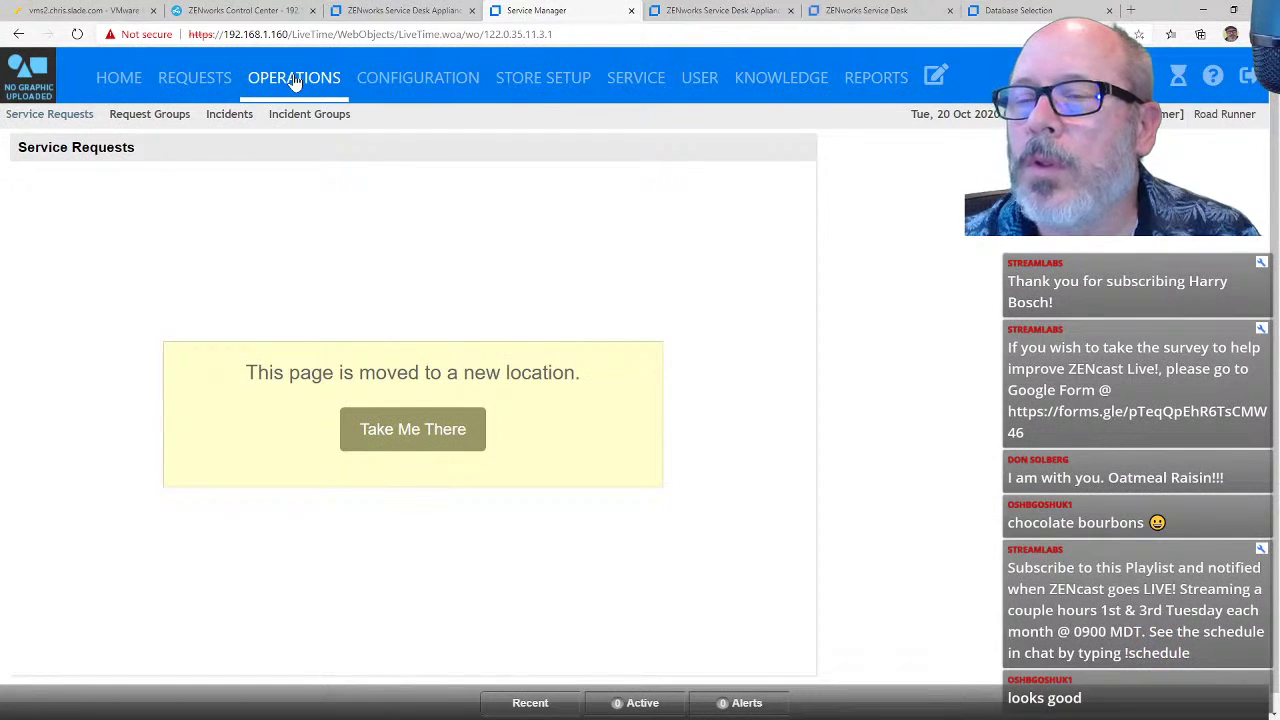
pyautogui.click(388, 80)
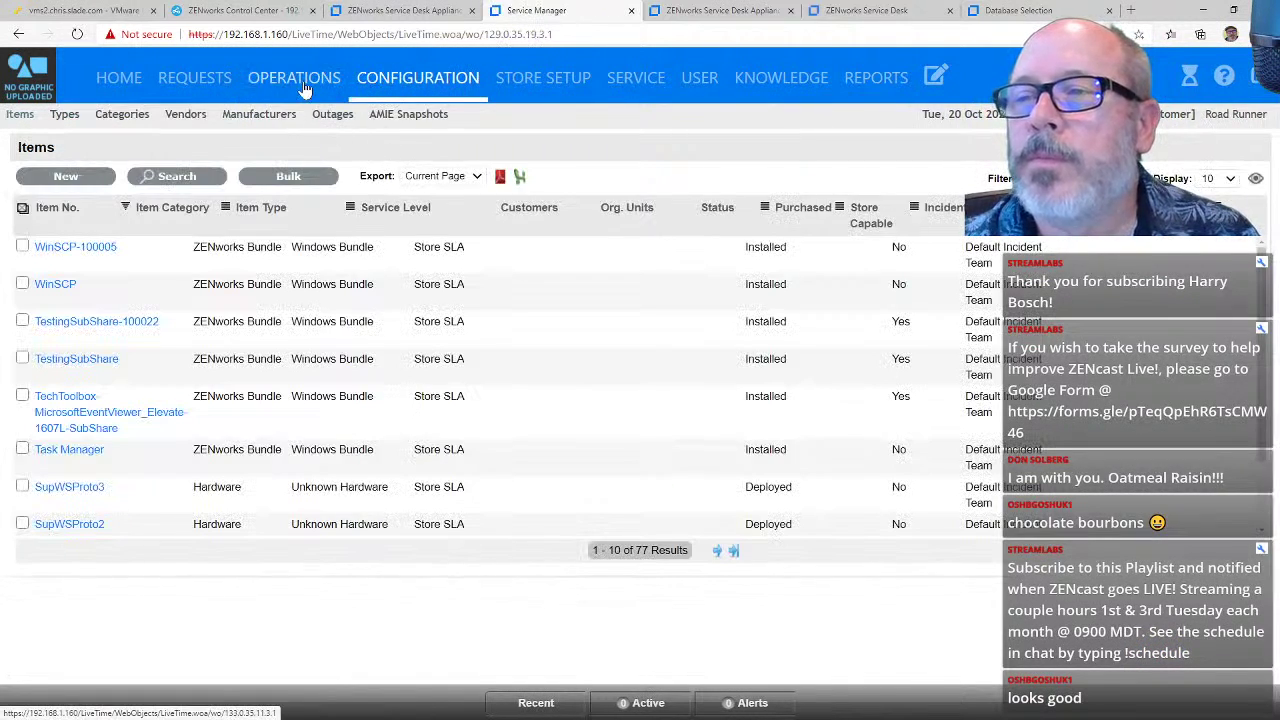
pyautogui.click(326, 116)
# Step: Return through Requests to Home and open the Service Desk customer portal in a new tab
pyautogui.click(297, 88)
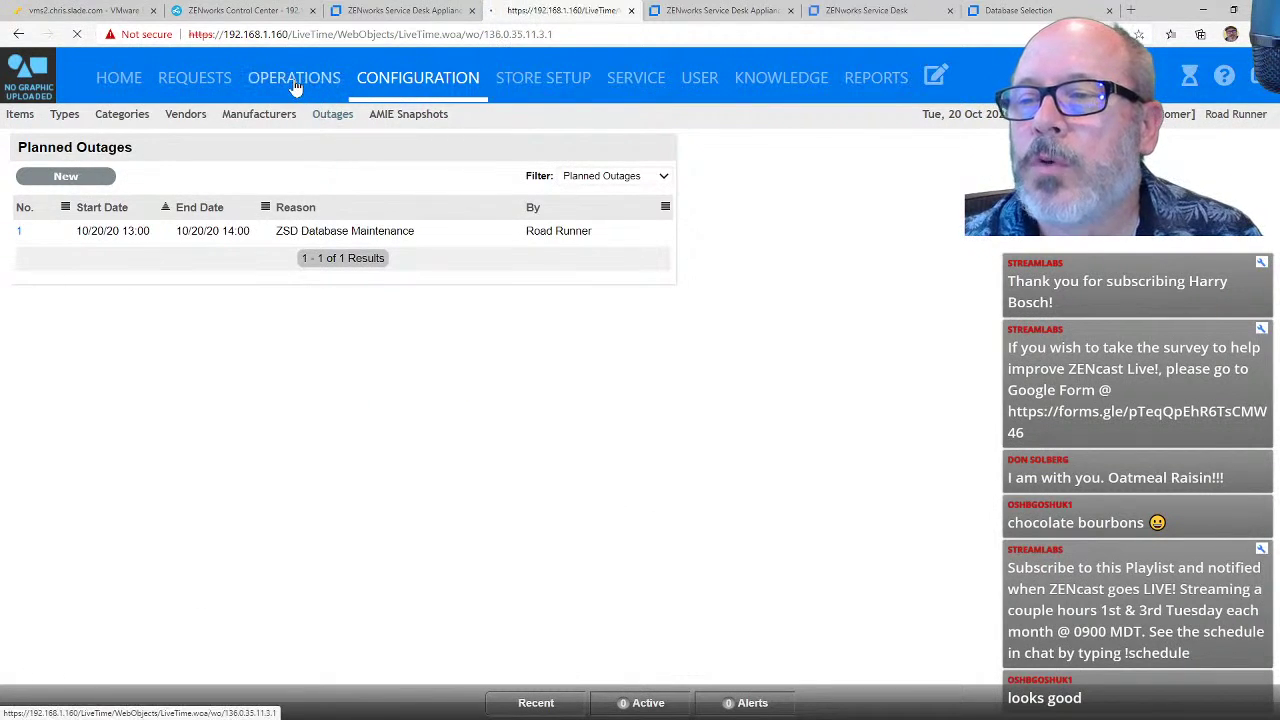
pyautogui.click(168, 90)
pyautogui.click(137, 88)
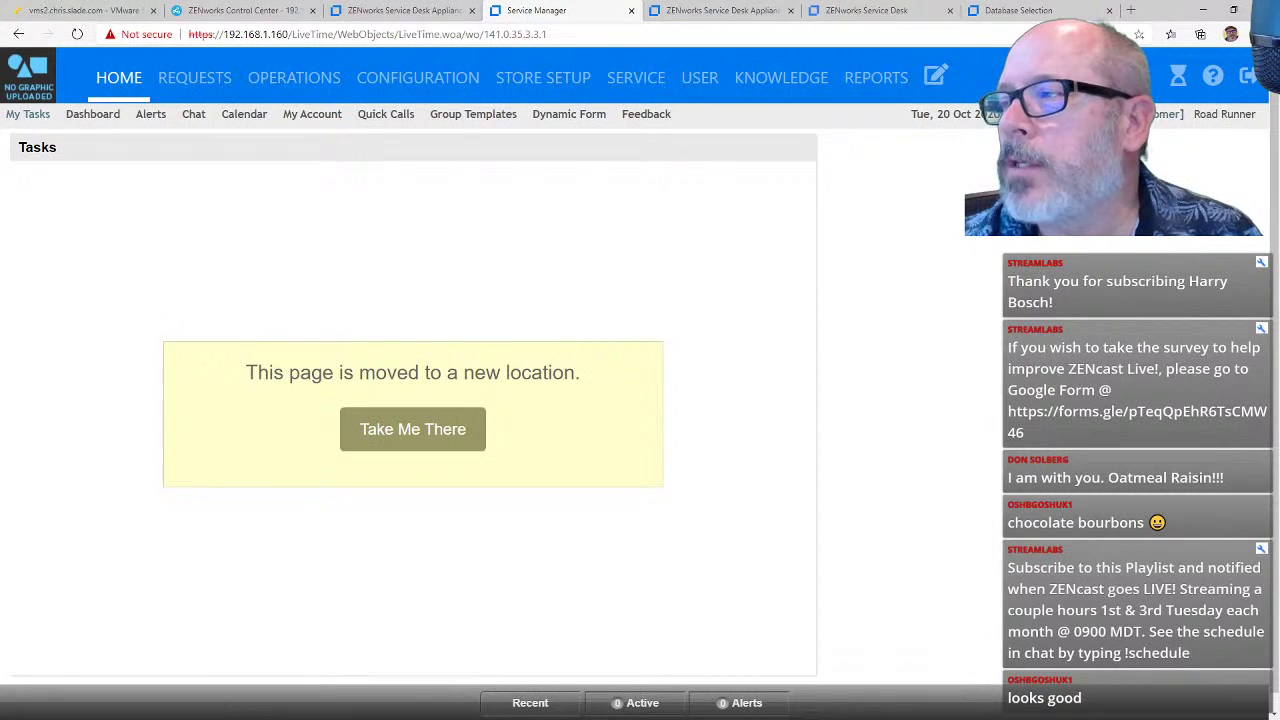
pyautogui.click(412, 429)
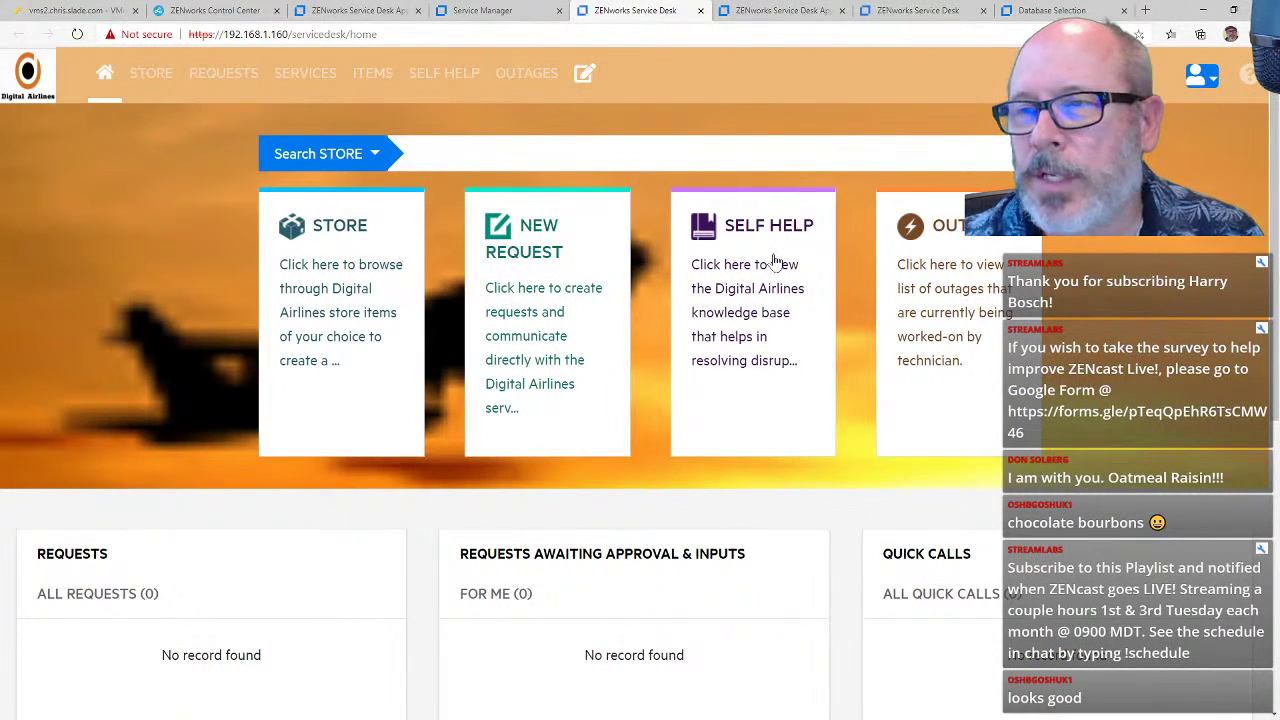
# Step: Review the empty portal home, then return to the Service Manager tab's Requests area
pyautogui.scroll(-5, 771, 260)
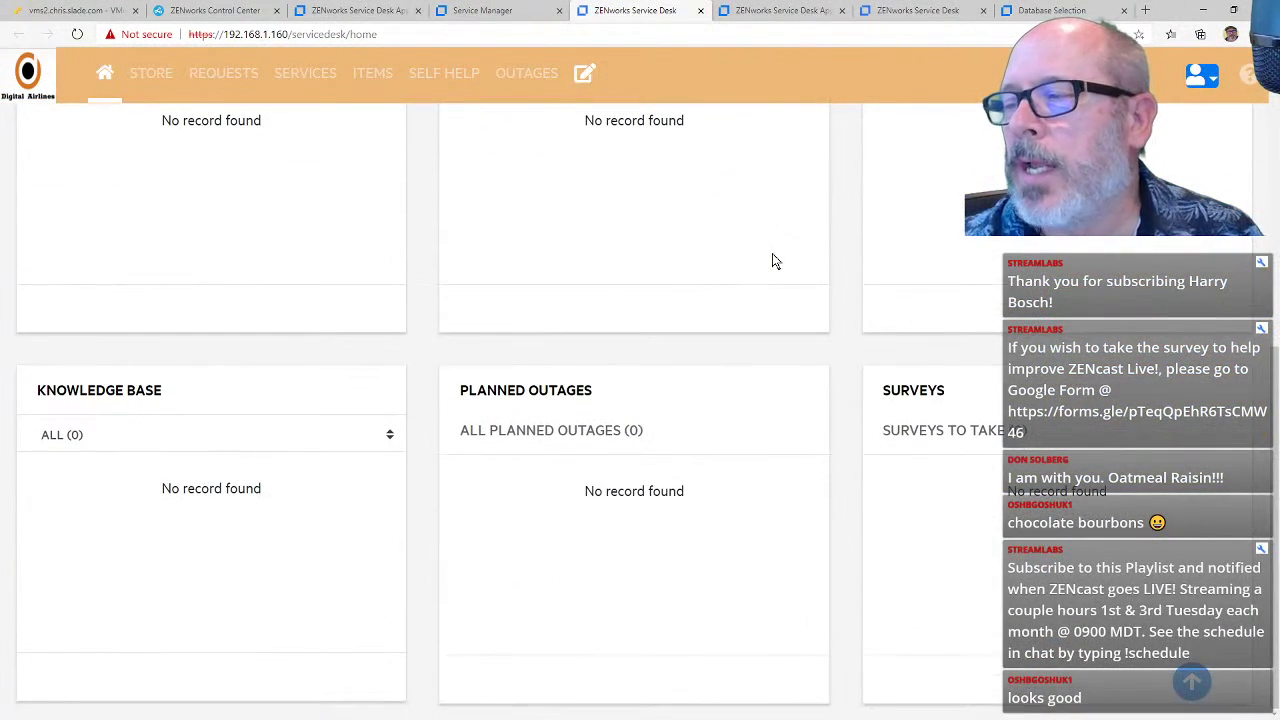
pyautogui.scroll(5, 772, 260)
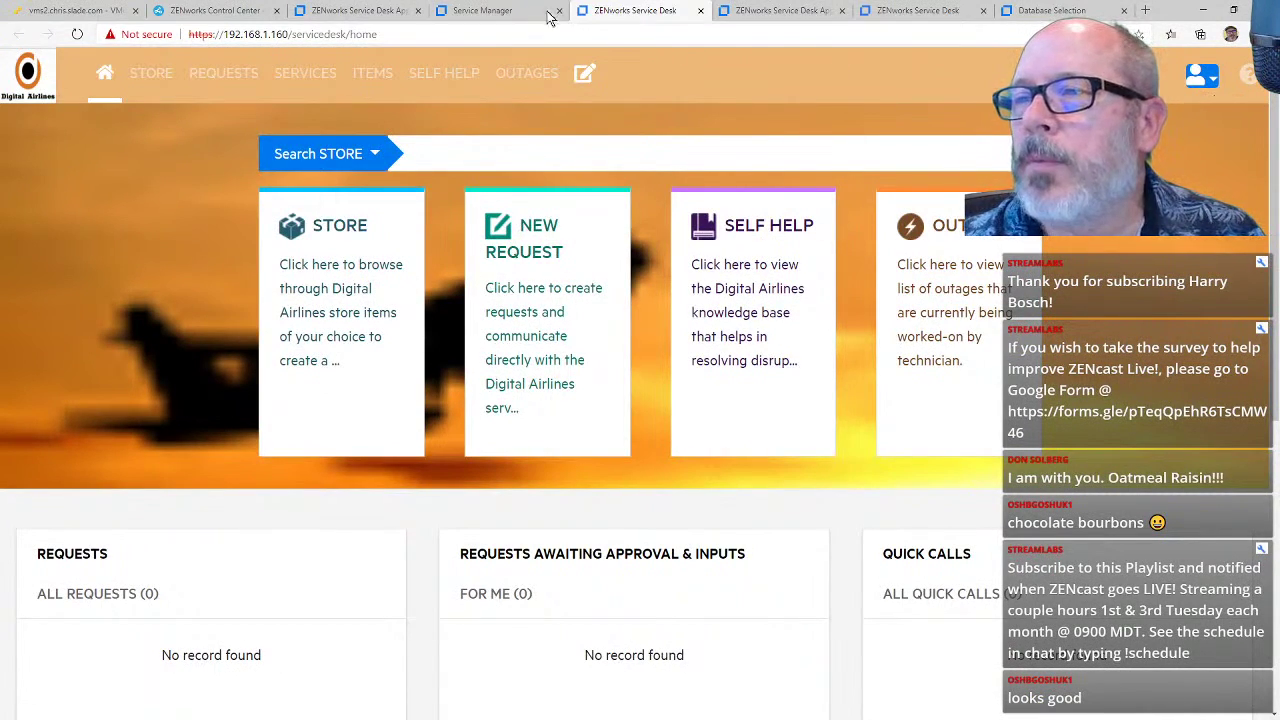
pyautogui.click(497, 10)
pyautogui.click(194, 77)
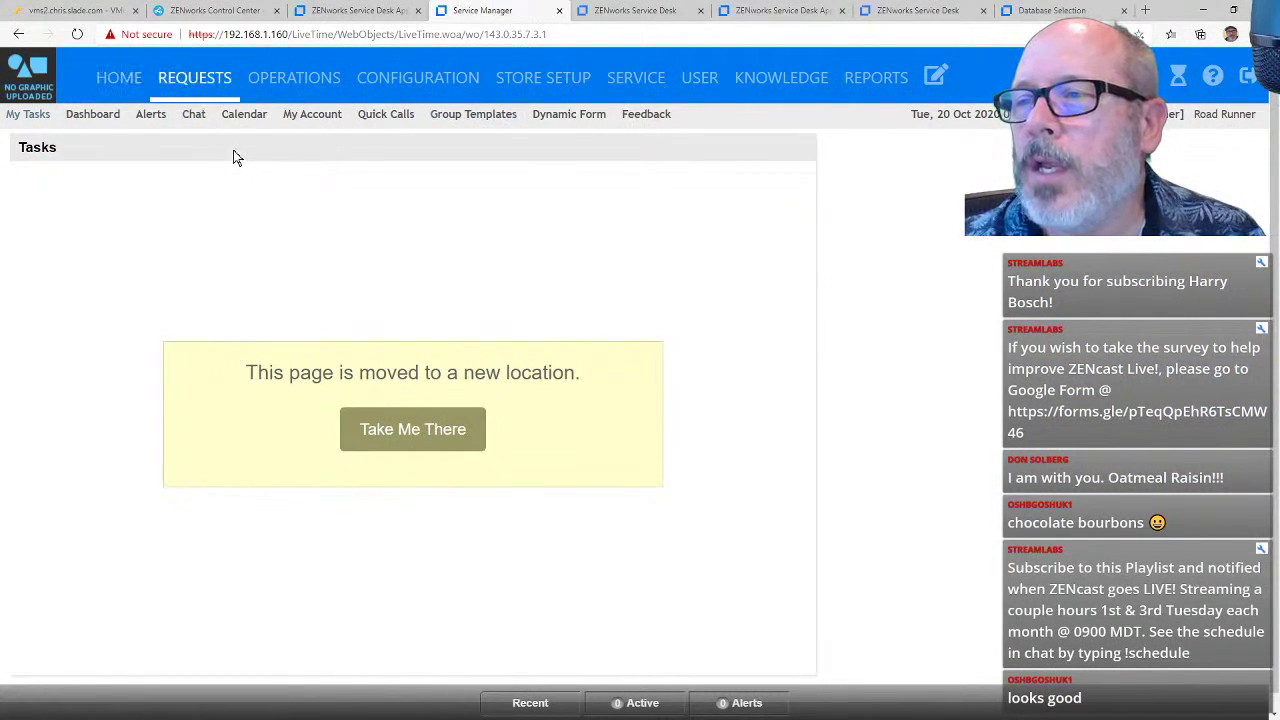
# Step: Check the technician's empty My Tasks list, then reopen the customer portal in a new tab
pyautogui.click(122, 92)
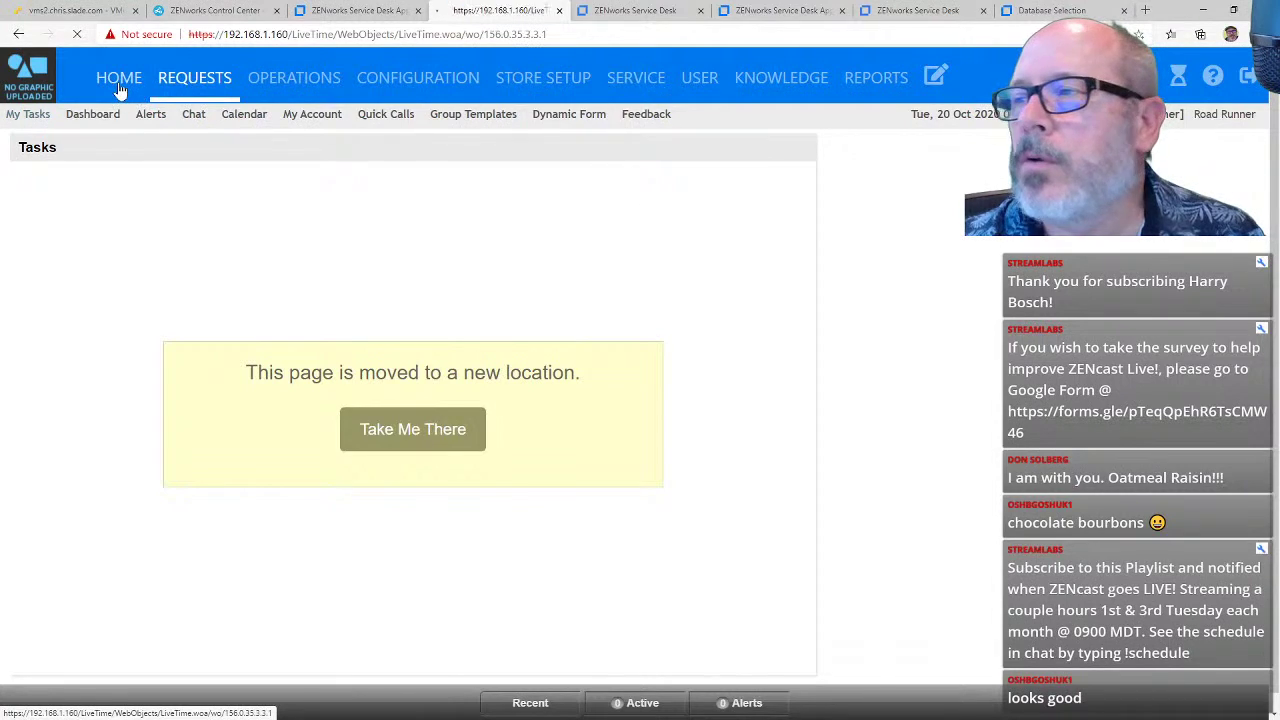
pyautogui.click(194, 78)
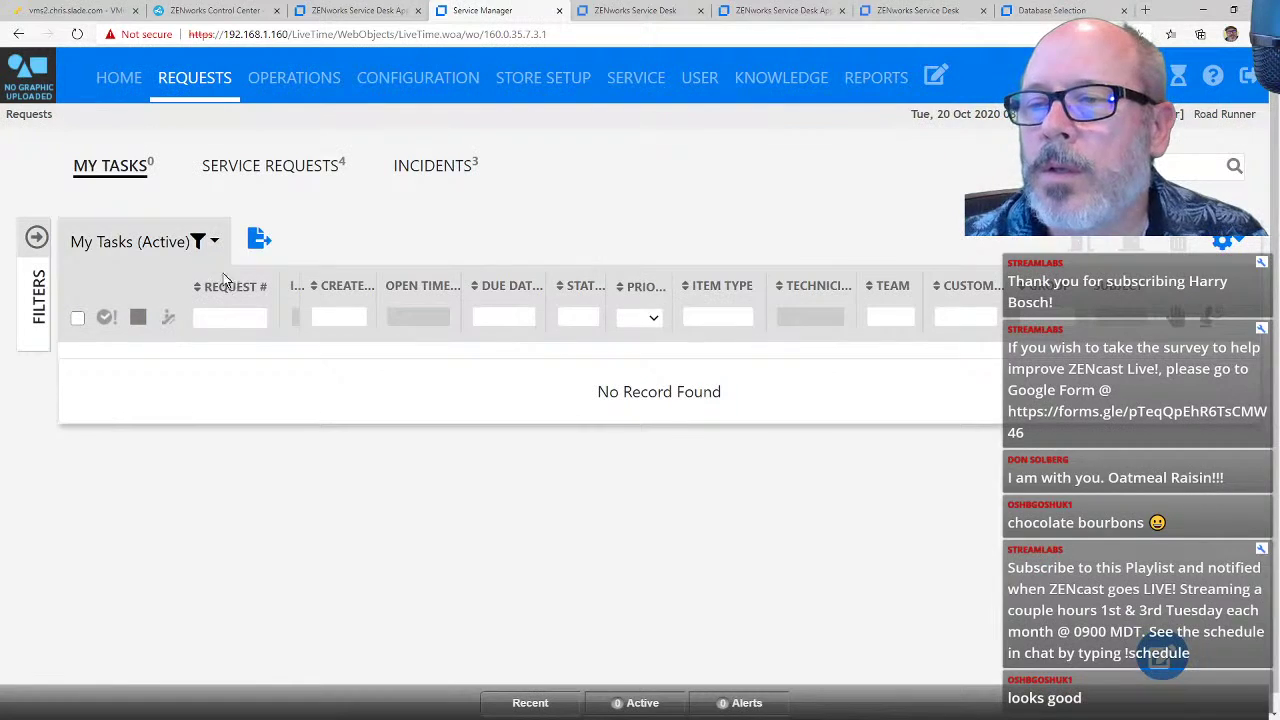
pyautogui.click(214, 242)
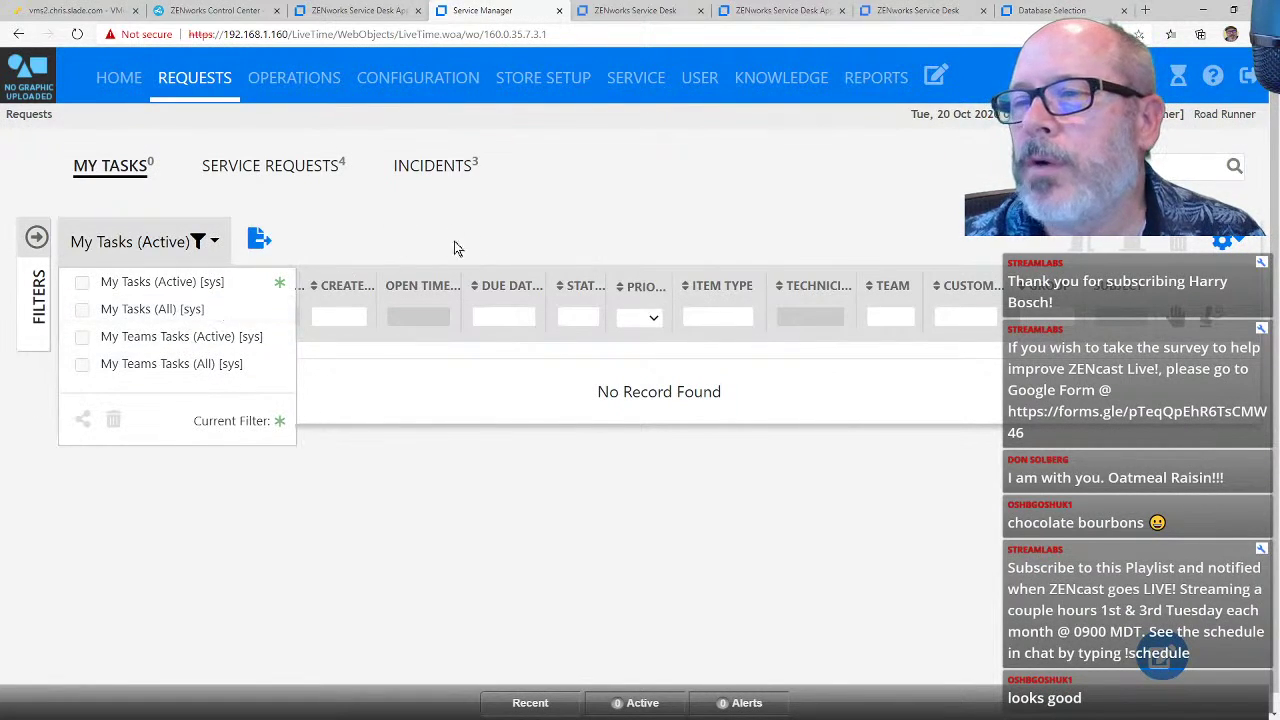
pyautogui.click(521, 220)
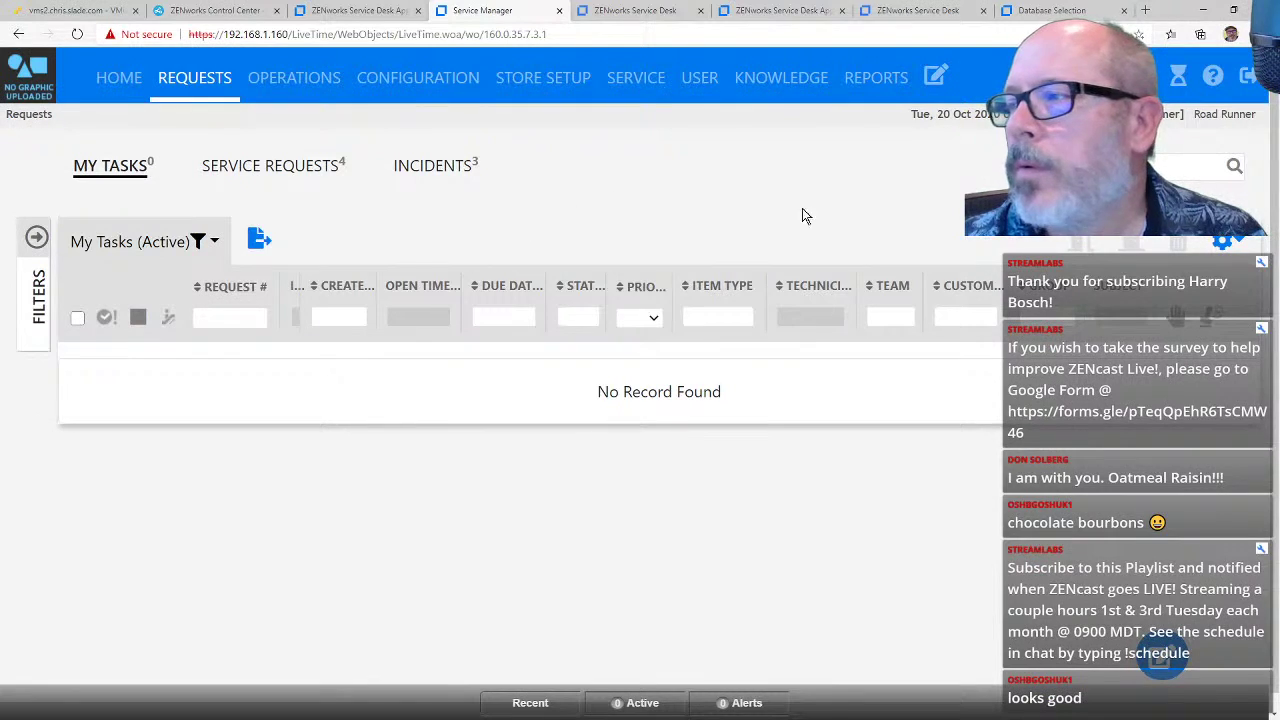
pyautogui.click(1163, 120)
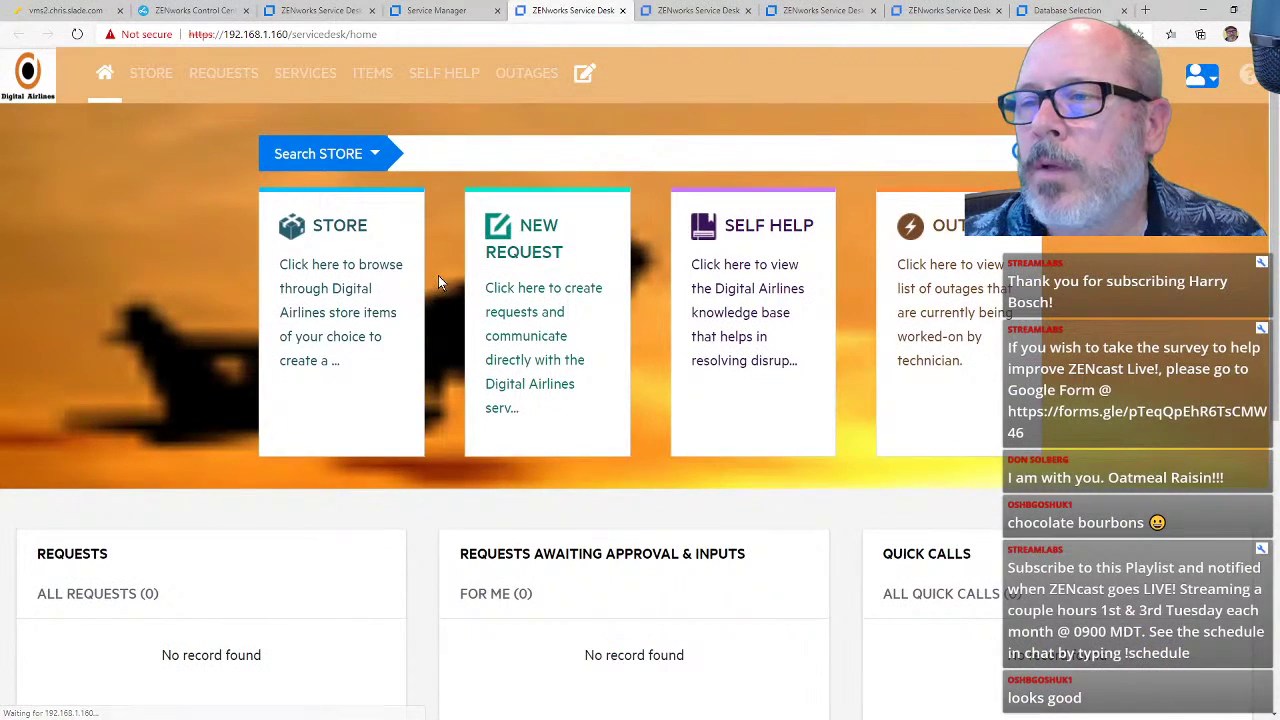
# Step: Start a new service request for the Adobe Acrobat item with High priority
pyautogui.click(515, 287)
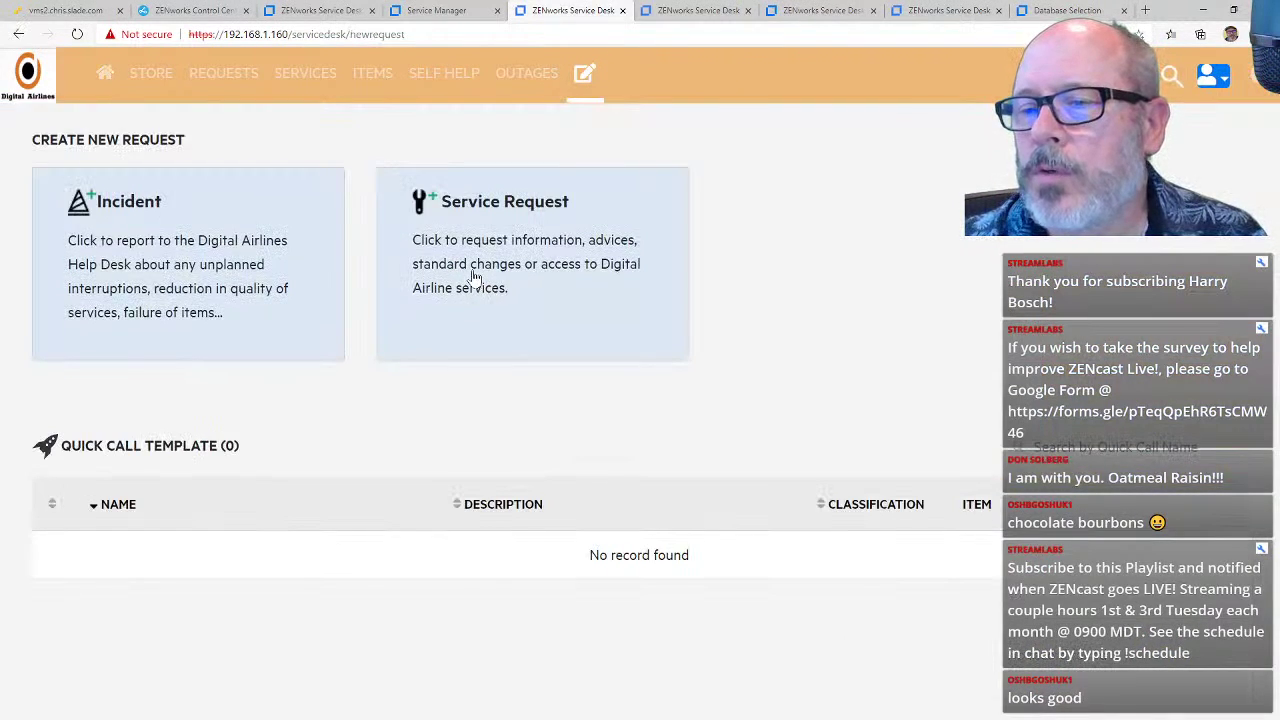
pyautogui.click(473, 280)
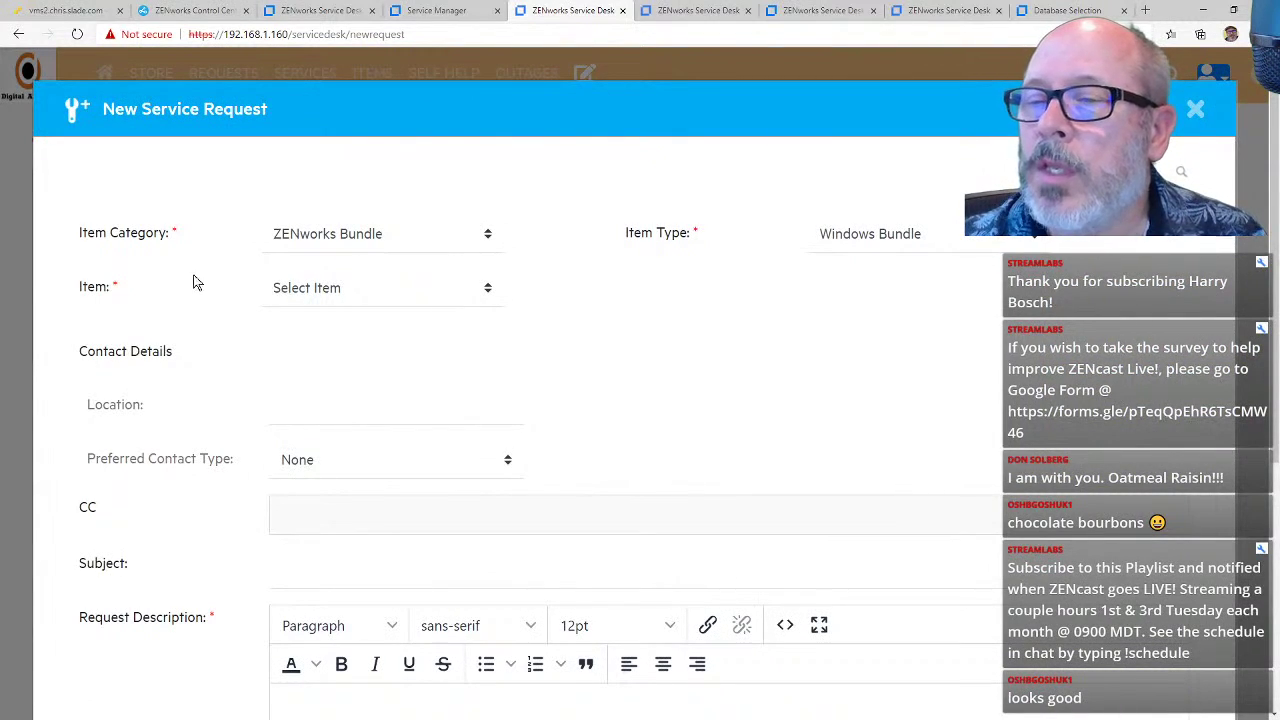
pyautogui.moveTo(88, 290); pyautogui.dragTo(115, 293)
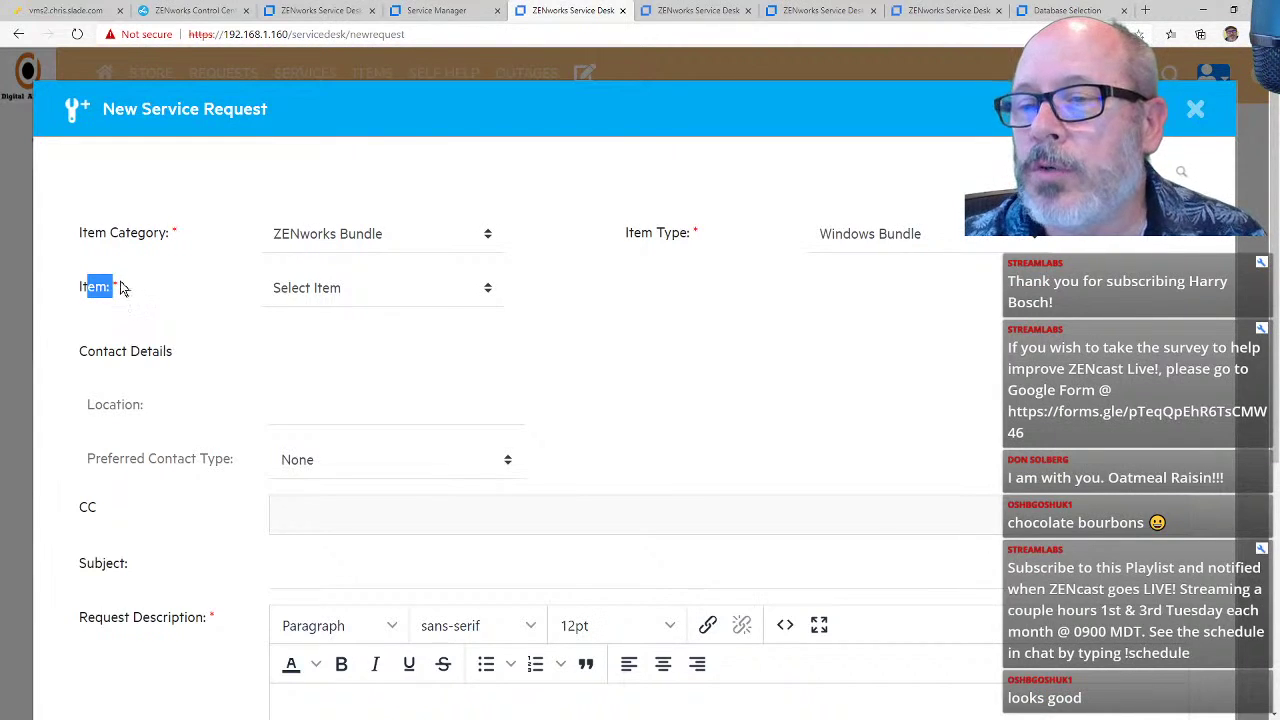
pyautogui.click(487, 302)
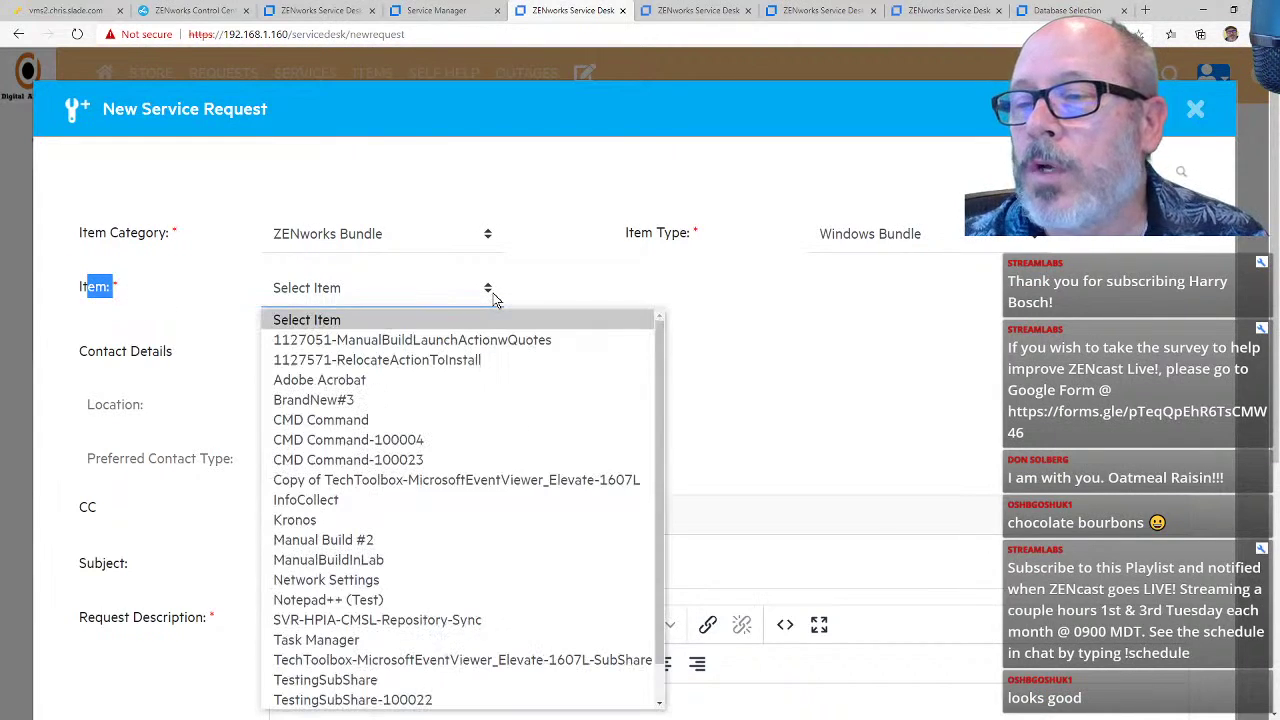
pyautogui.click(423, 369)
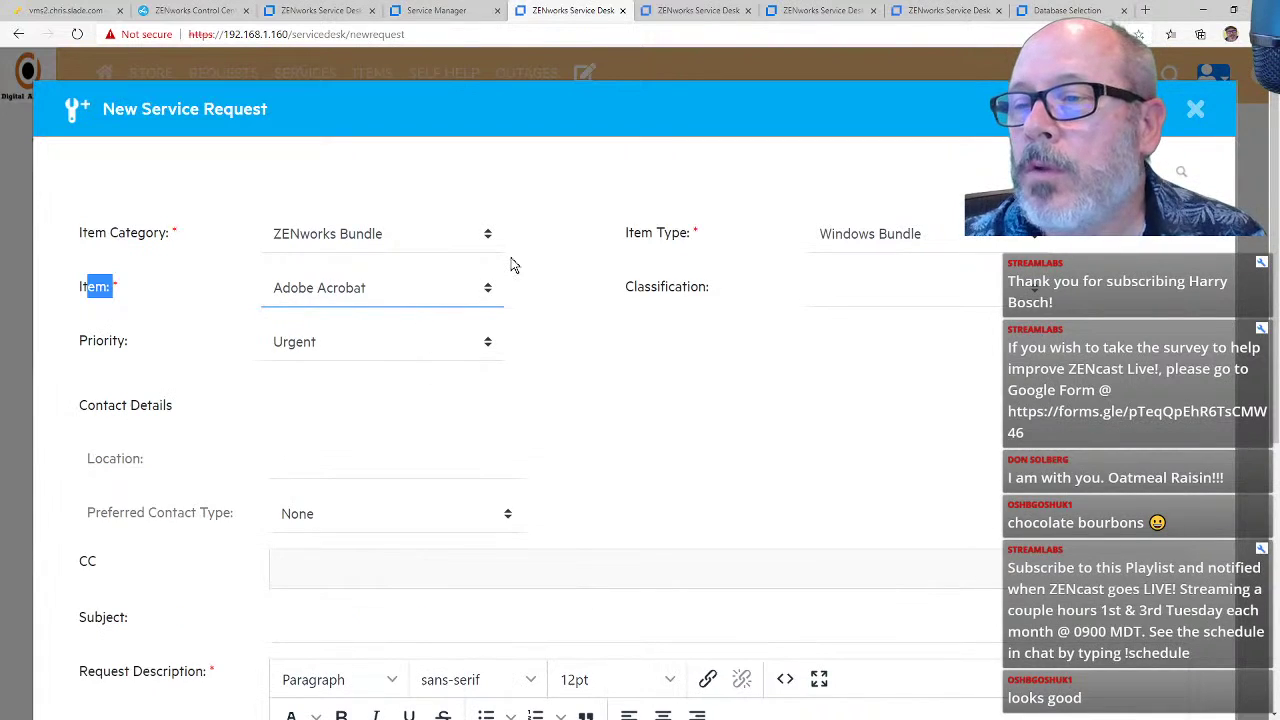
pyautogui.click(485, 347)
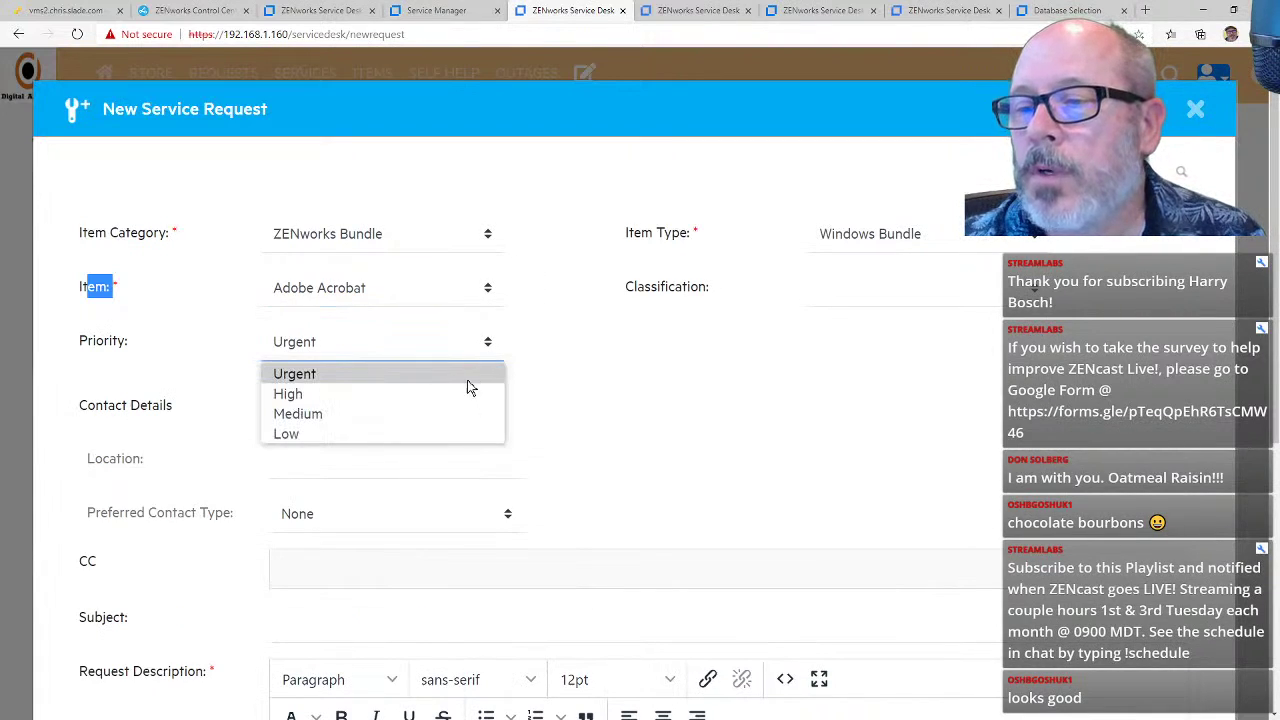
pyautogui.click(468, 390)
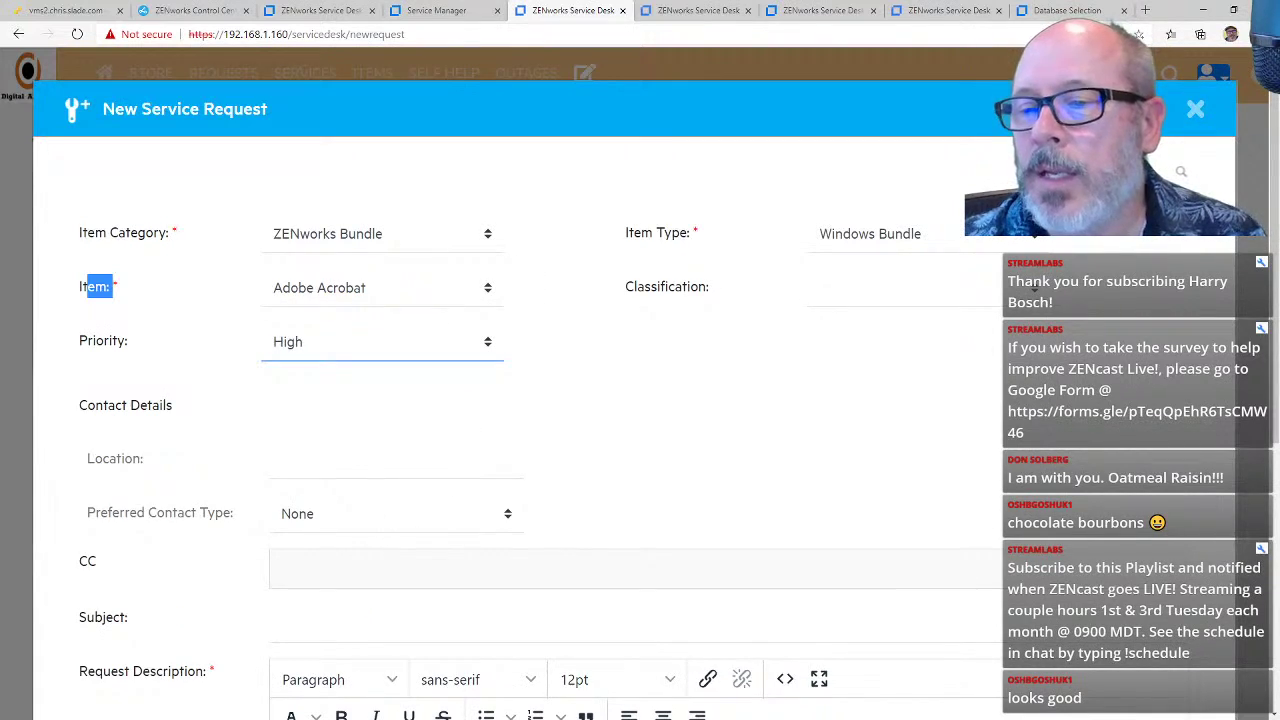
pyautogui.scroll(-3, 640, 400)
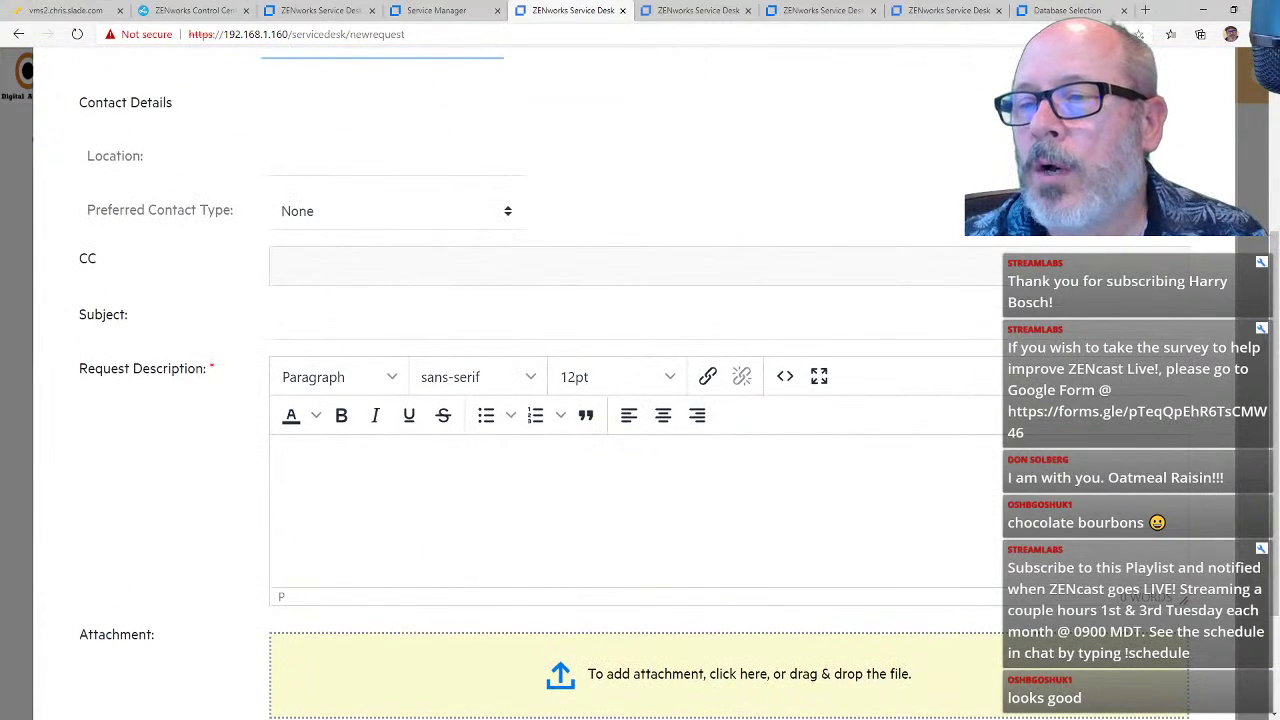
pyautogui.scroll(3, 640, 400)
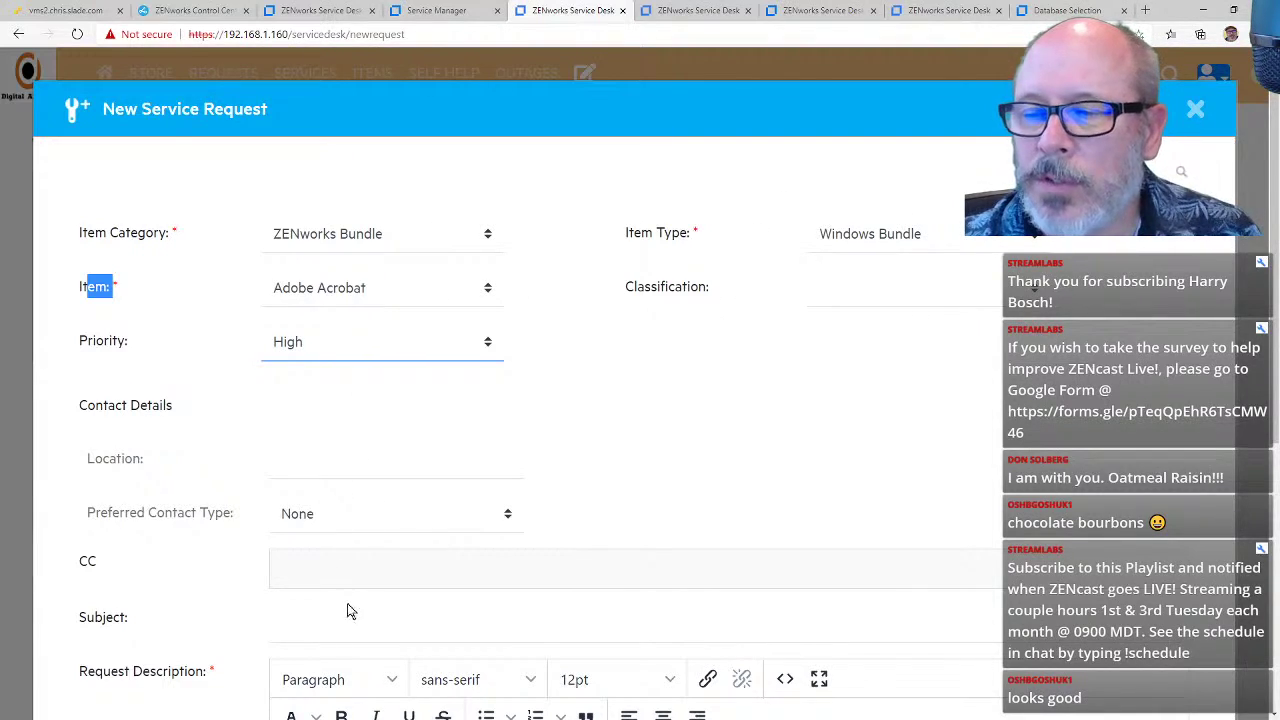
pyautogui.scroll(-2, 350, 611)
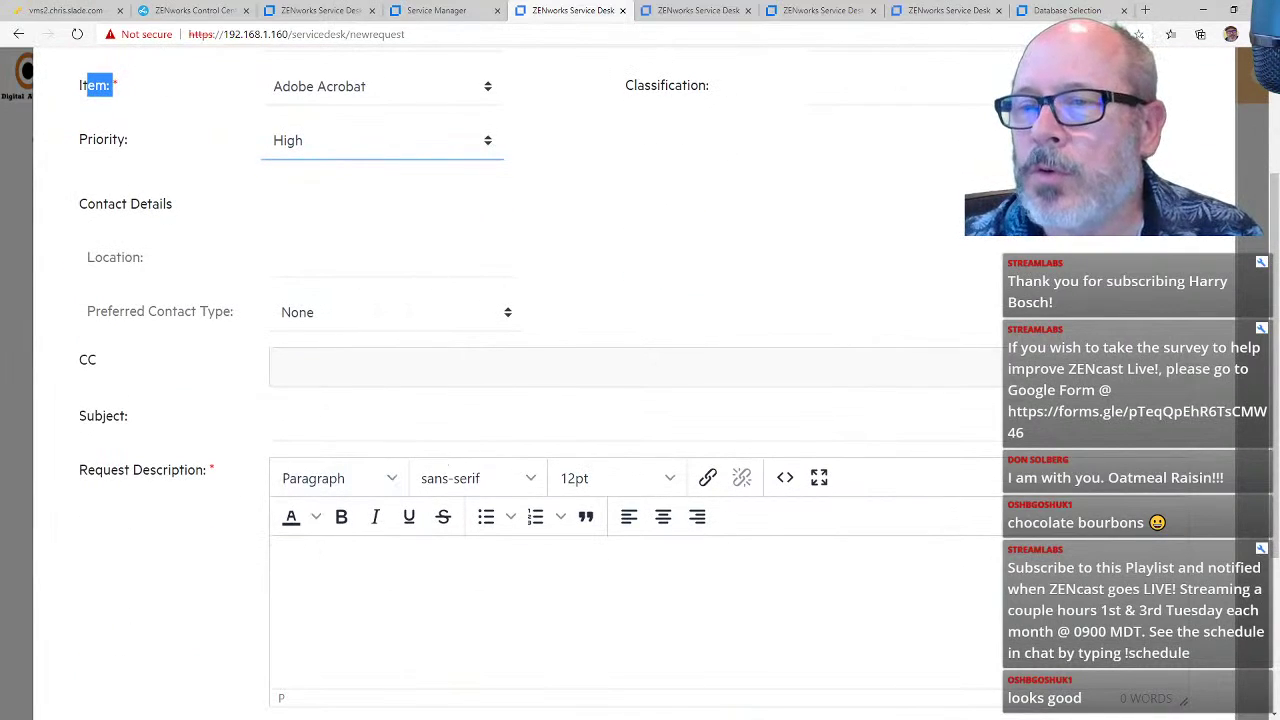
# Step: Describe the request as 'Need Adobe Acrobat Installed' and submit it
pyautogui.click(1022, 87)
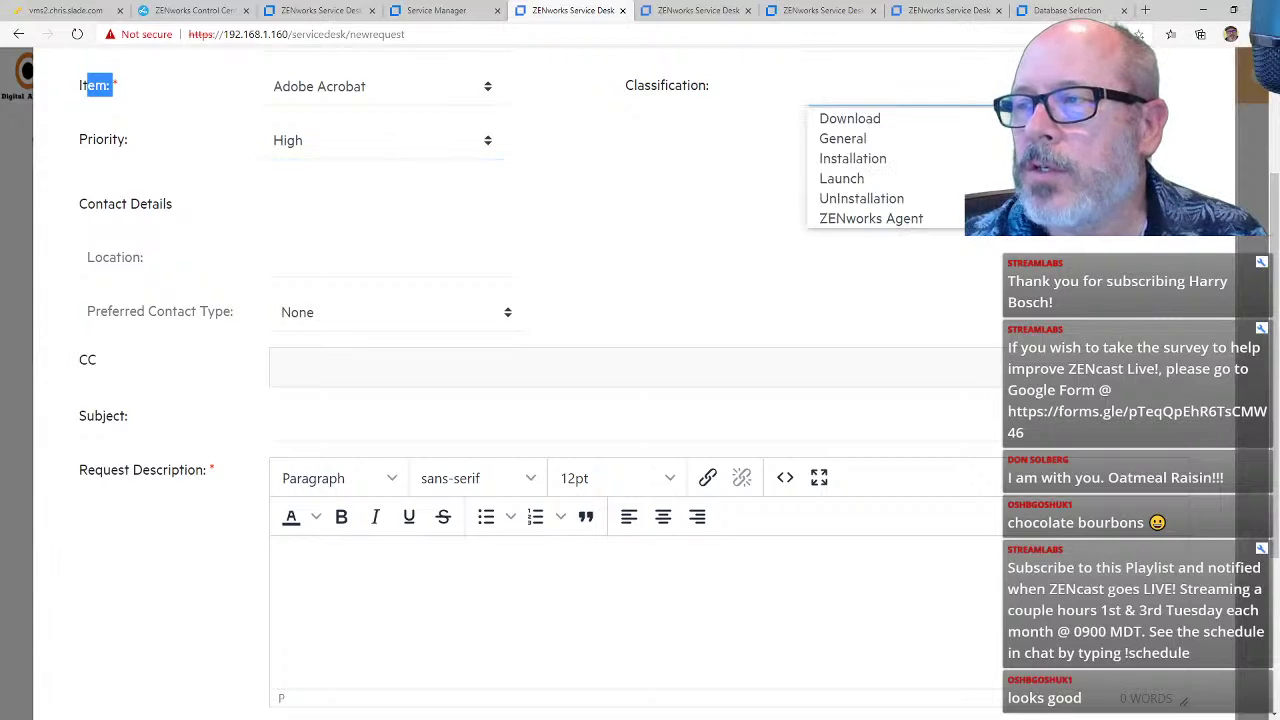
pyautogui.click(656, 282)
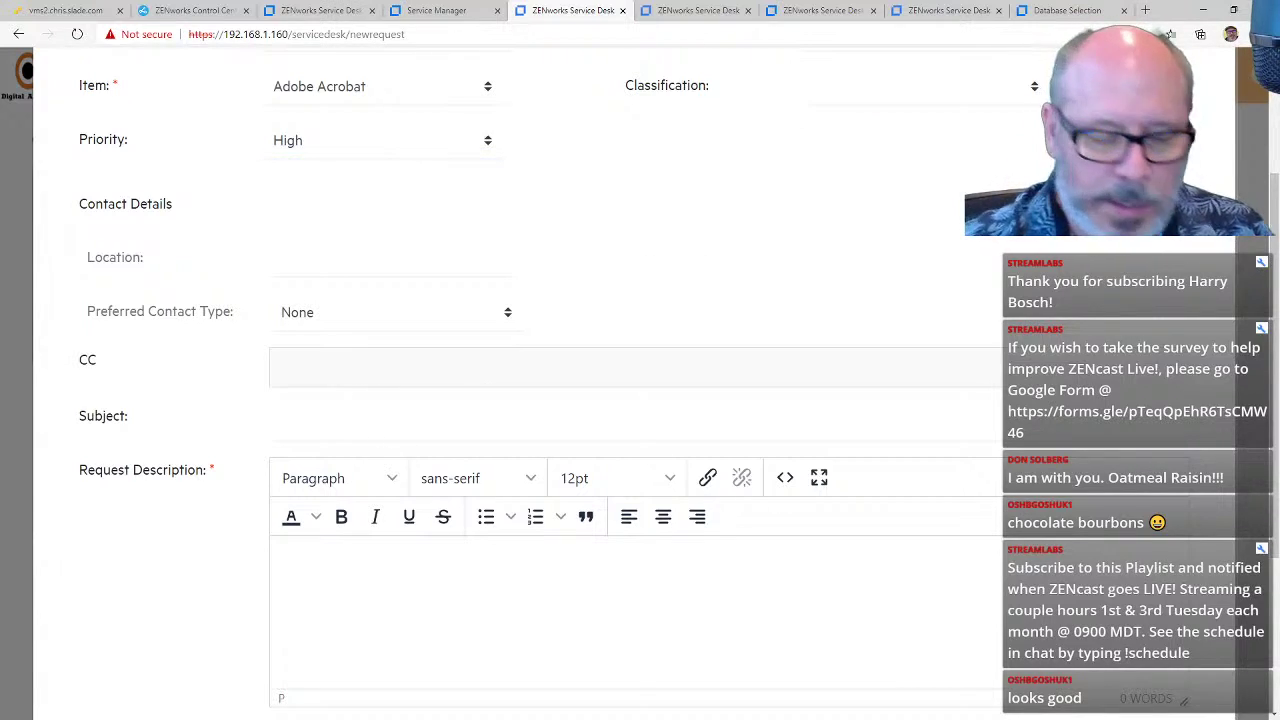
pyautogui.click(279, 562)
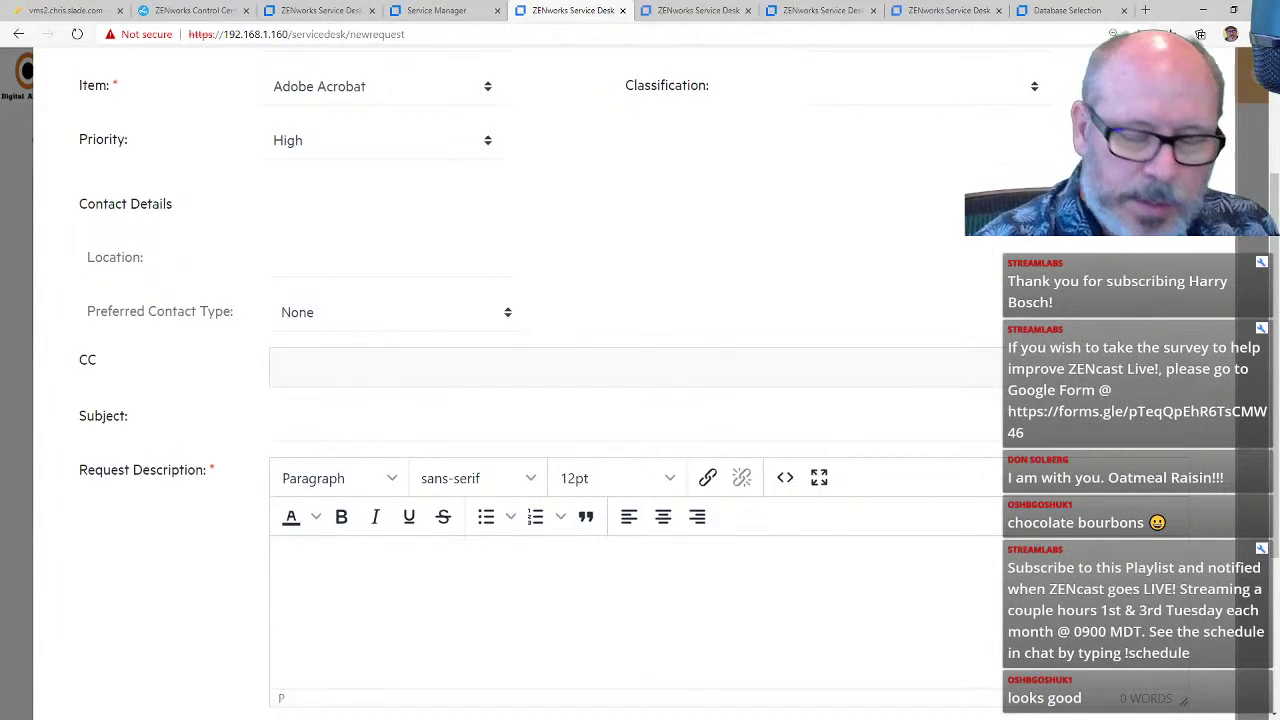
pyautogui.write('Need Adob')
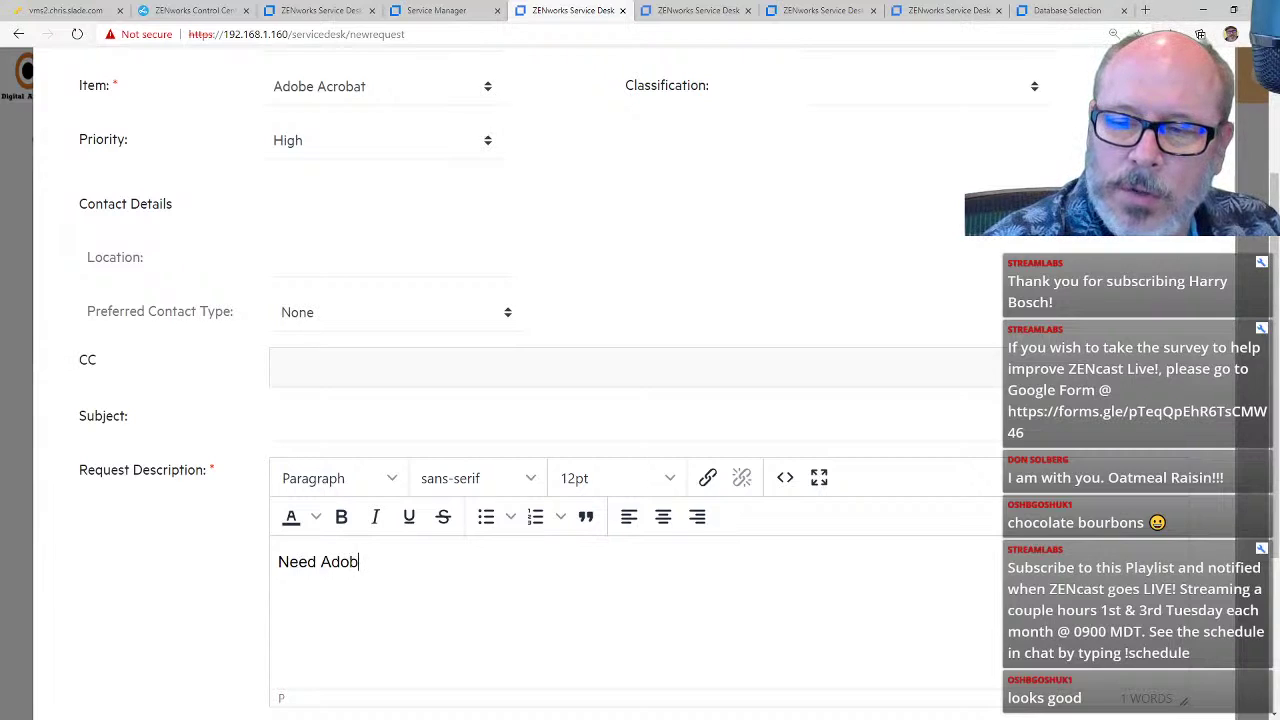
pyautogui.write('e Acrobat ')
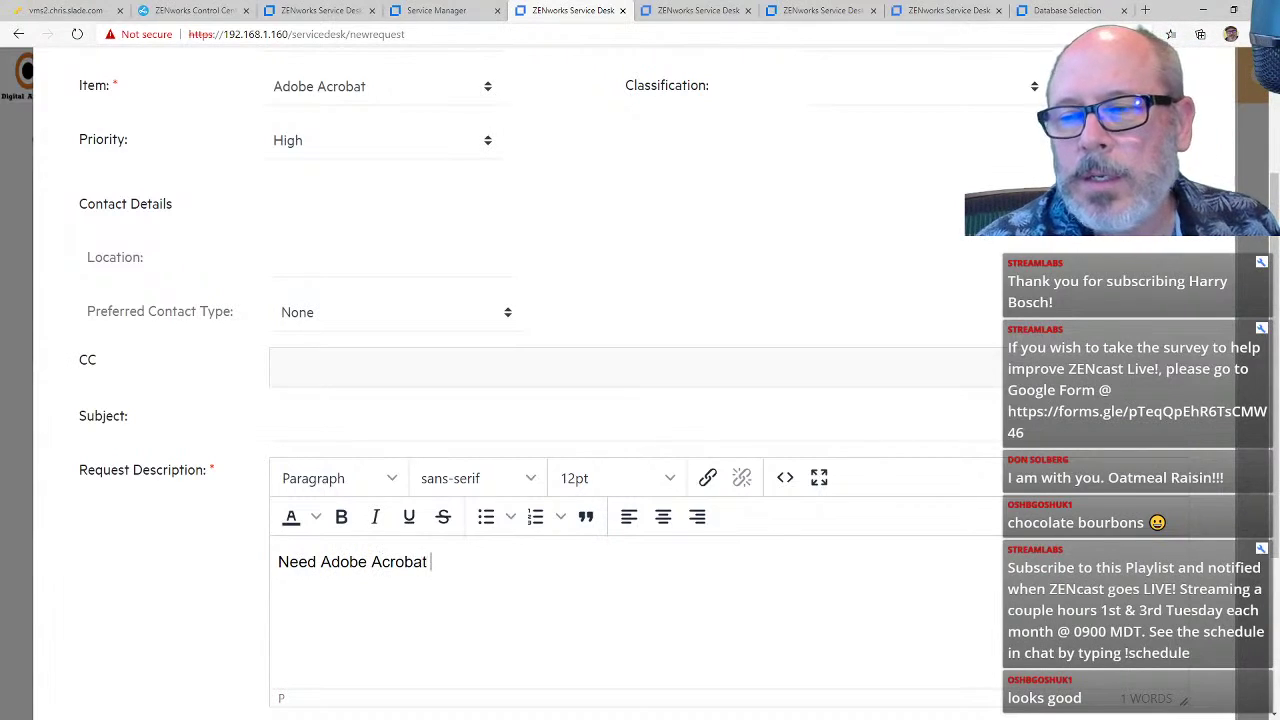
pyautogui.write('Installed')
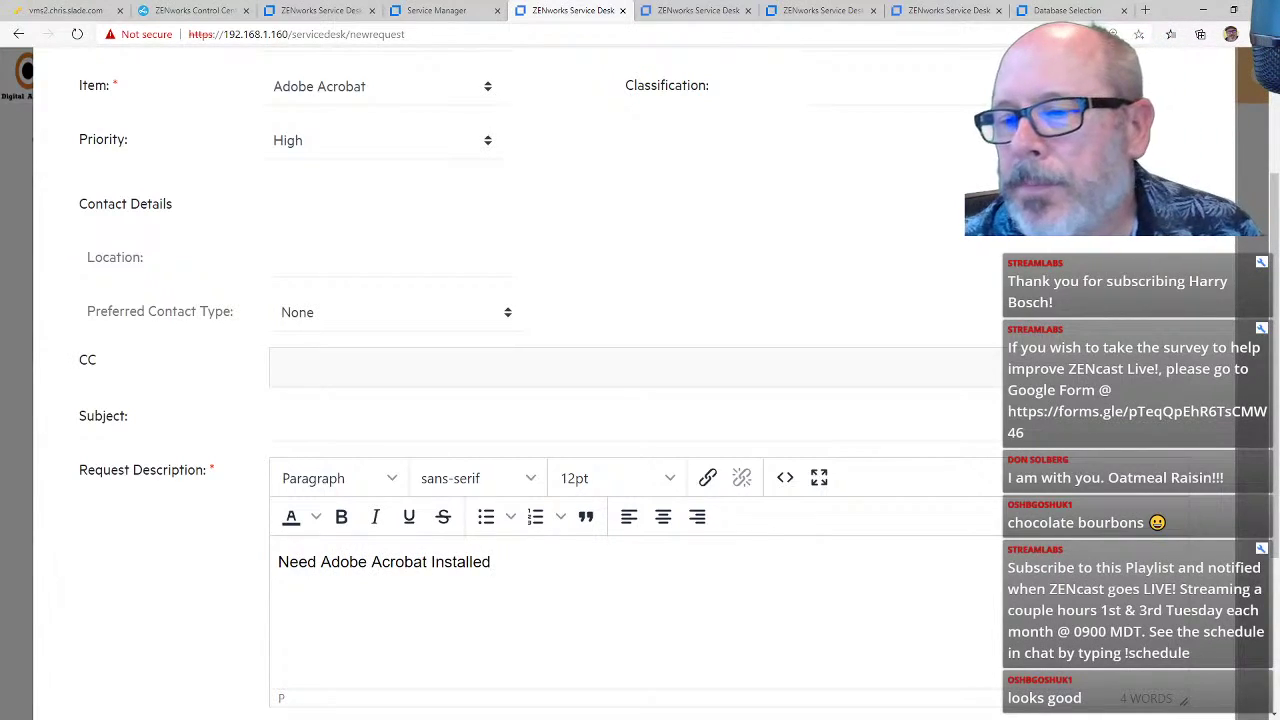
pyautogui.scroll(-3, 561, 527)
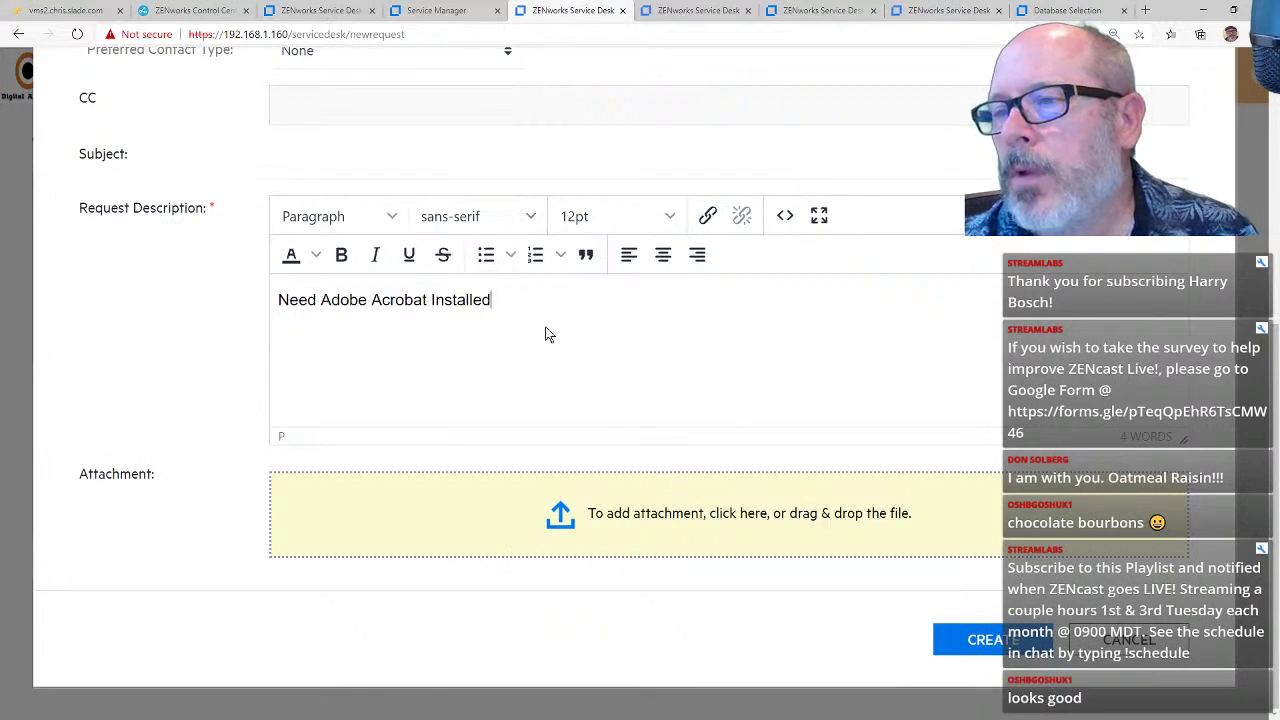
pyautogui.click(1015, 640)
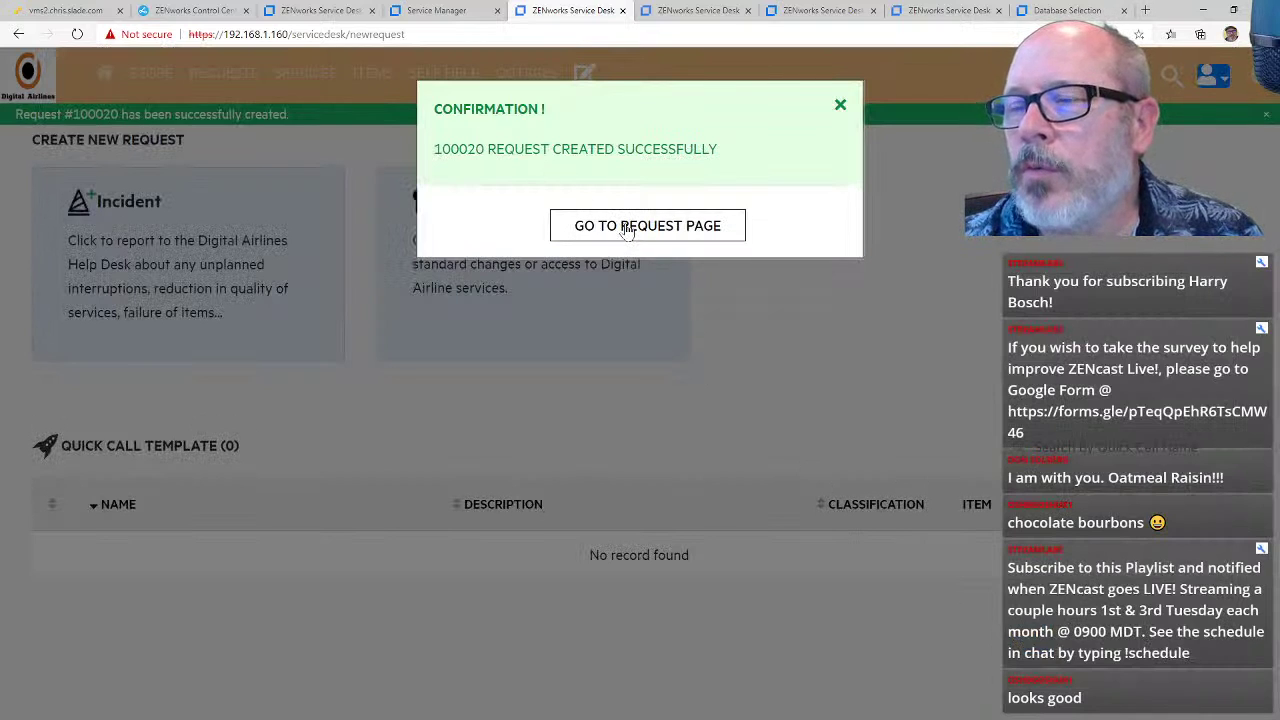
# Step: Review pending request 100020, then browse the empty Services, Items, Self Help and Outages pages
pyautogui.click(627, 229)
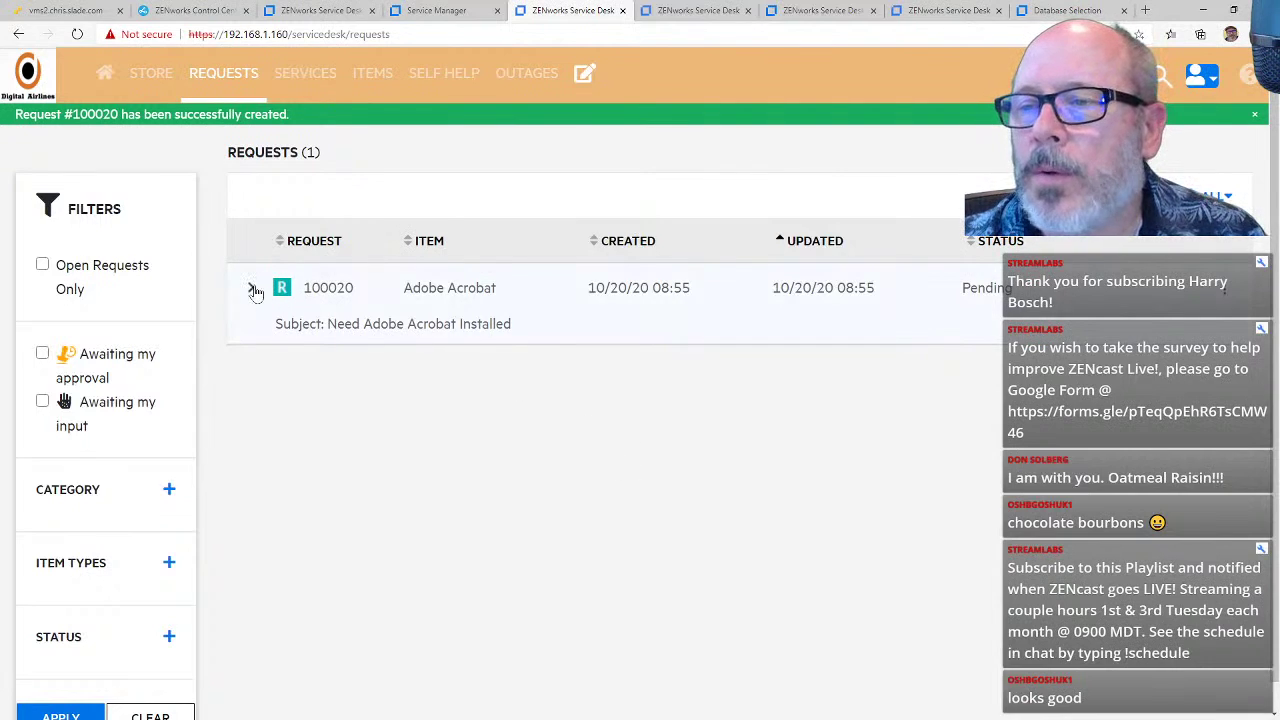
pyautogui.click(253, 289)
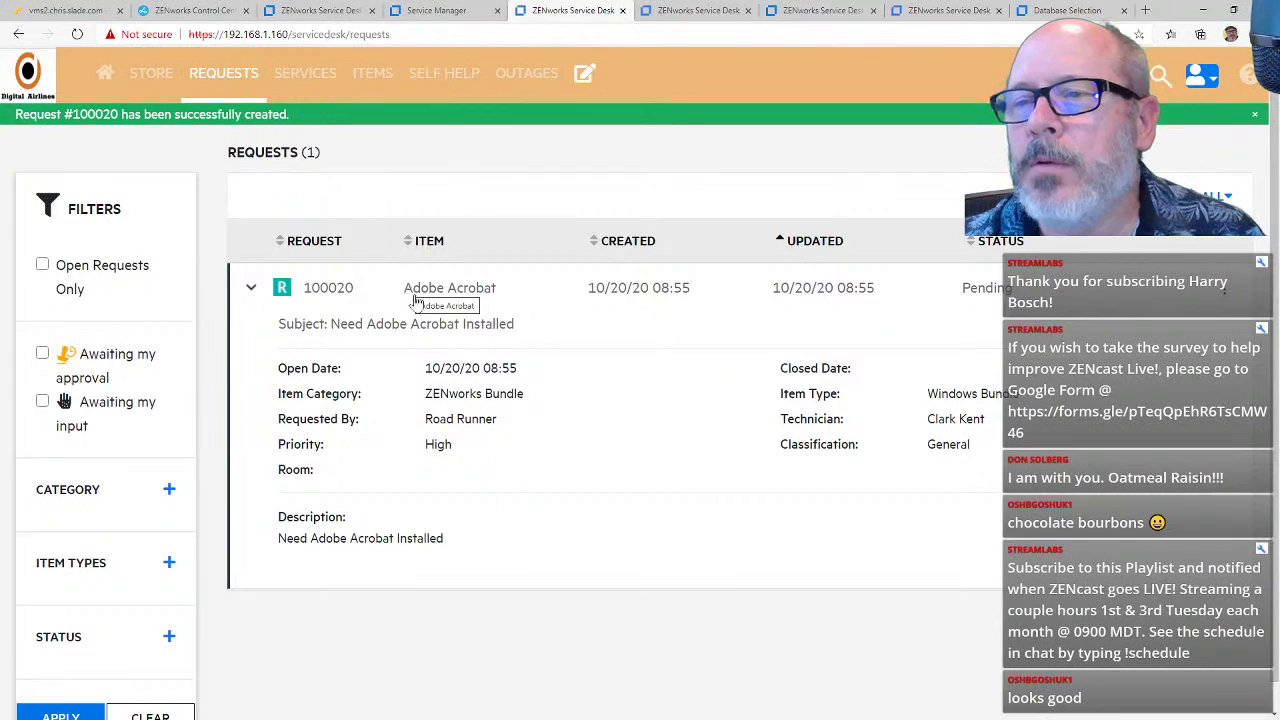
pyautogui.click(307, 85)
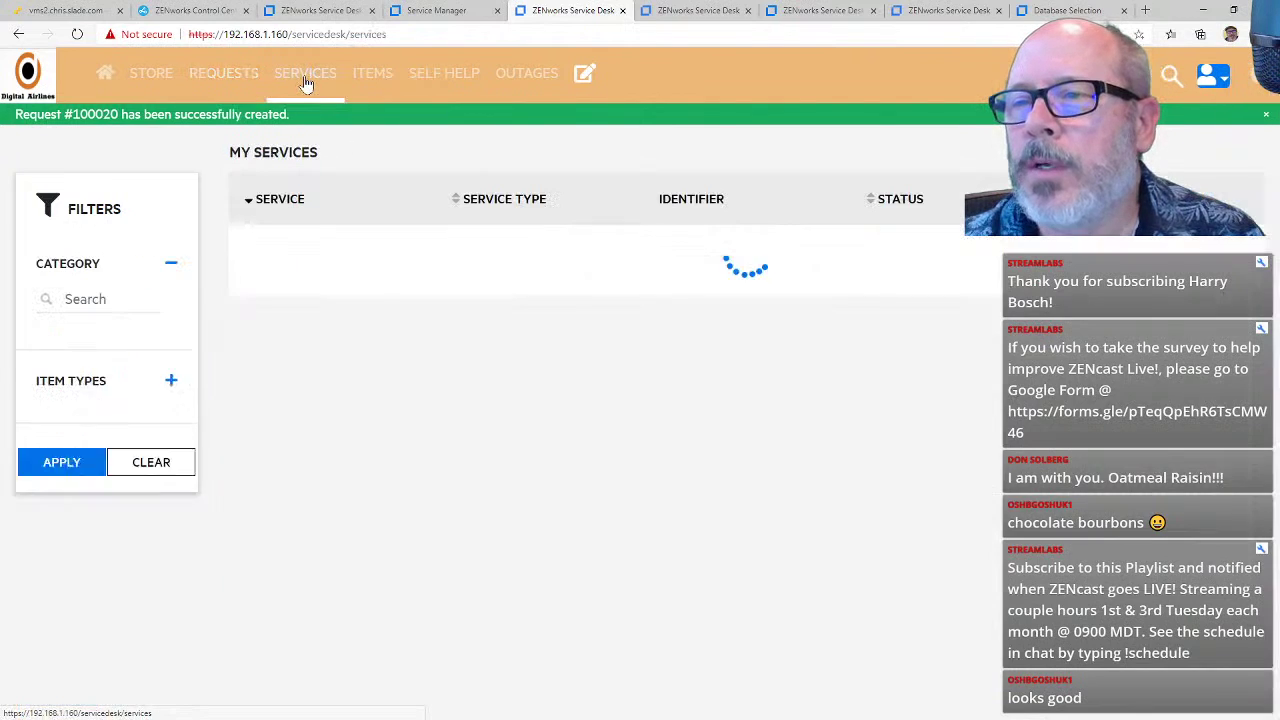
pyautogui.click(375, 85)
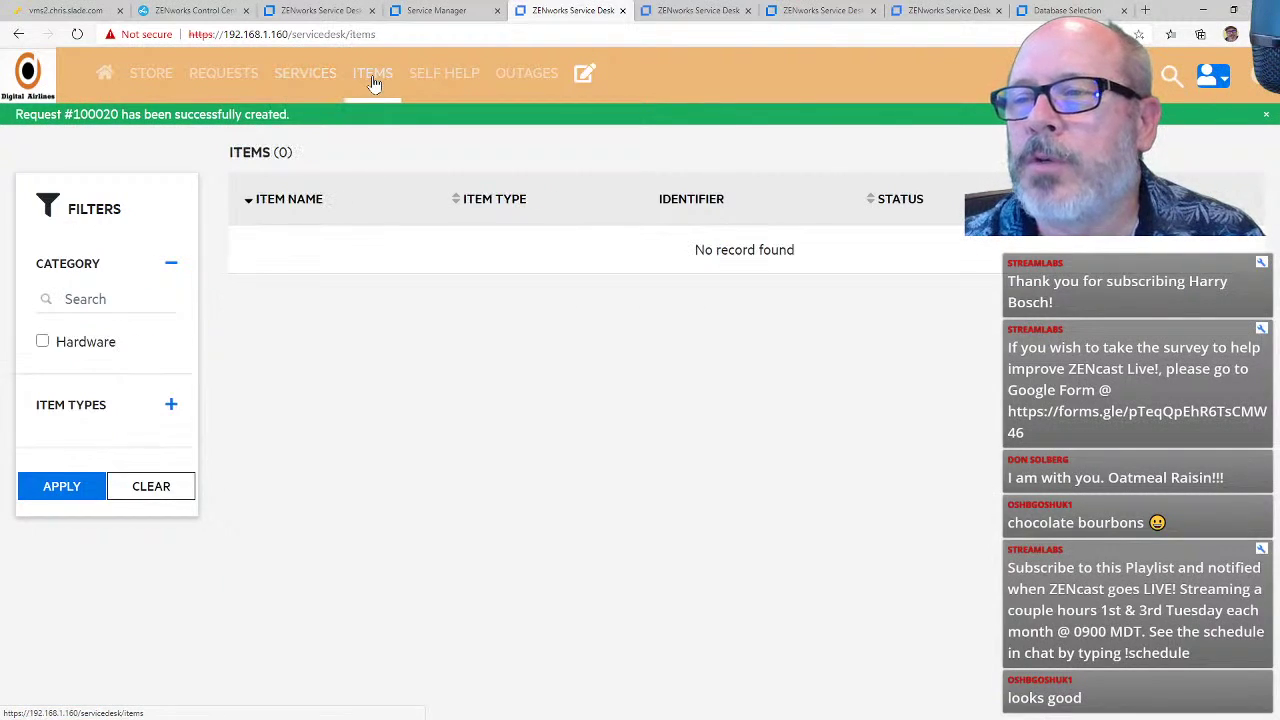
pyautogui.click(432, 85)
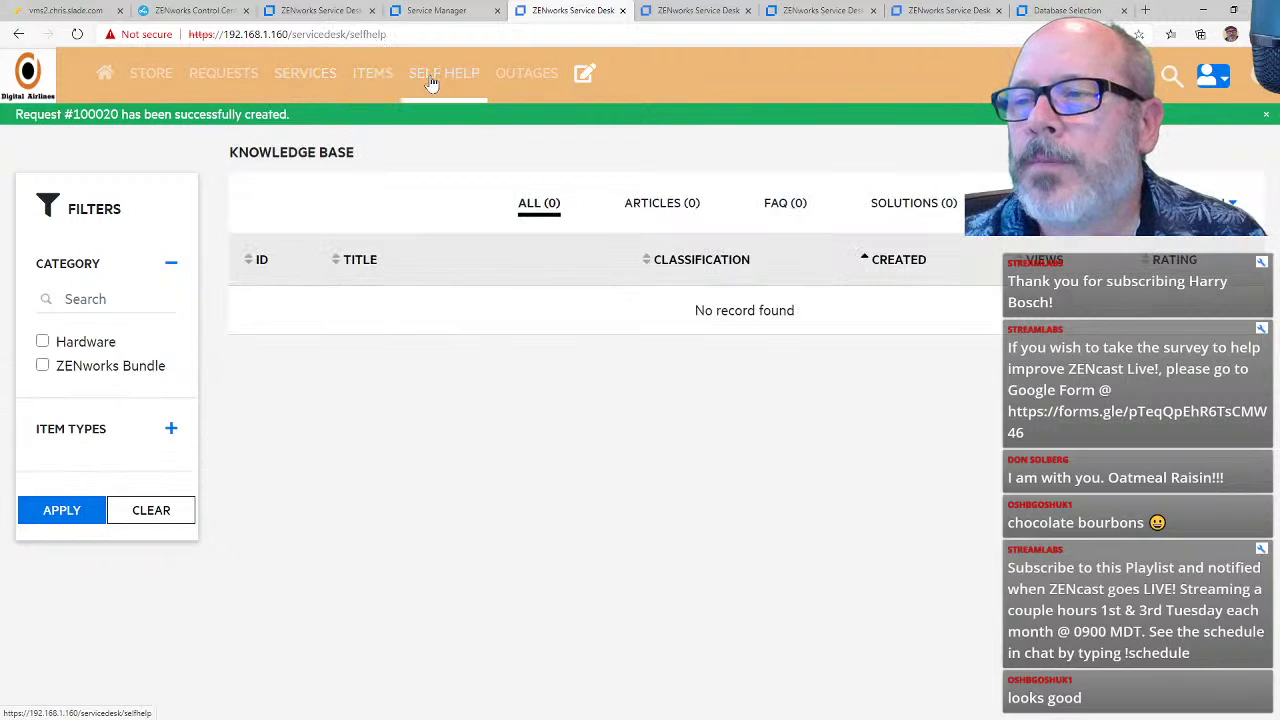
pyautogui.click(522, 78)
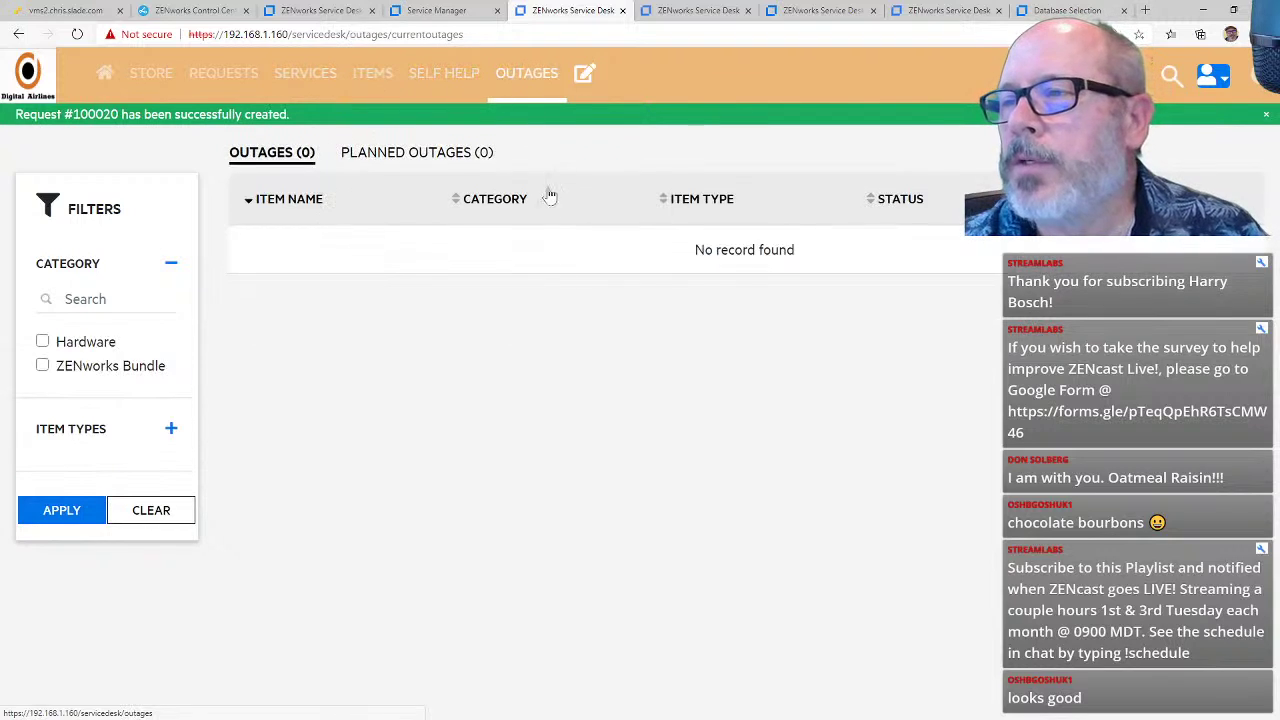
pyautogui.click(585, 76)
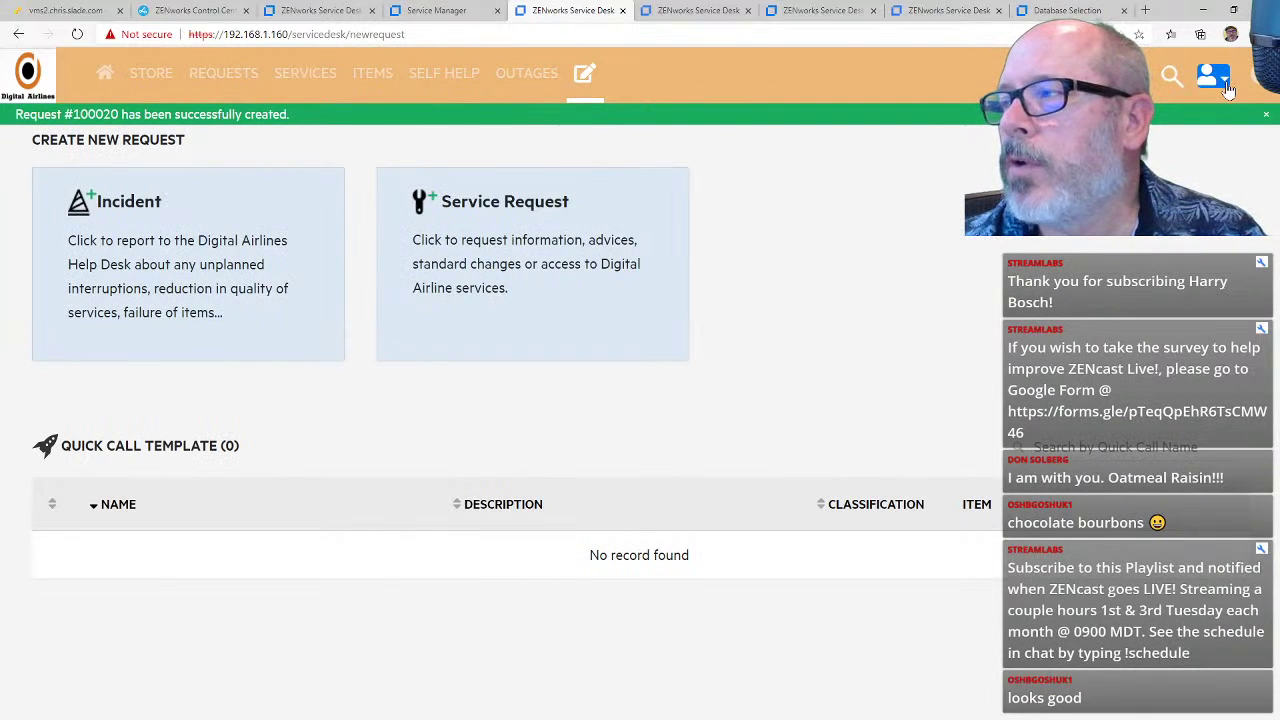
# Step: Log out the customer and sign in with the technician account to view its empty home page
pyautogui.click(1150, 168)
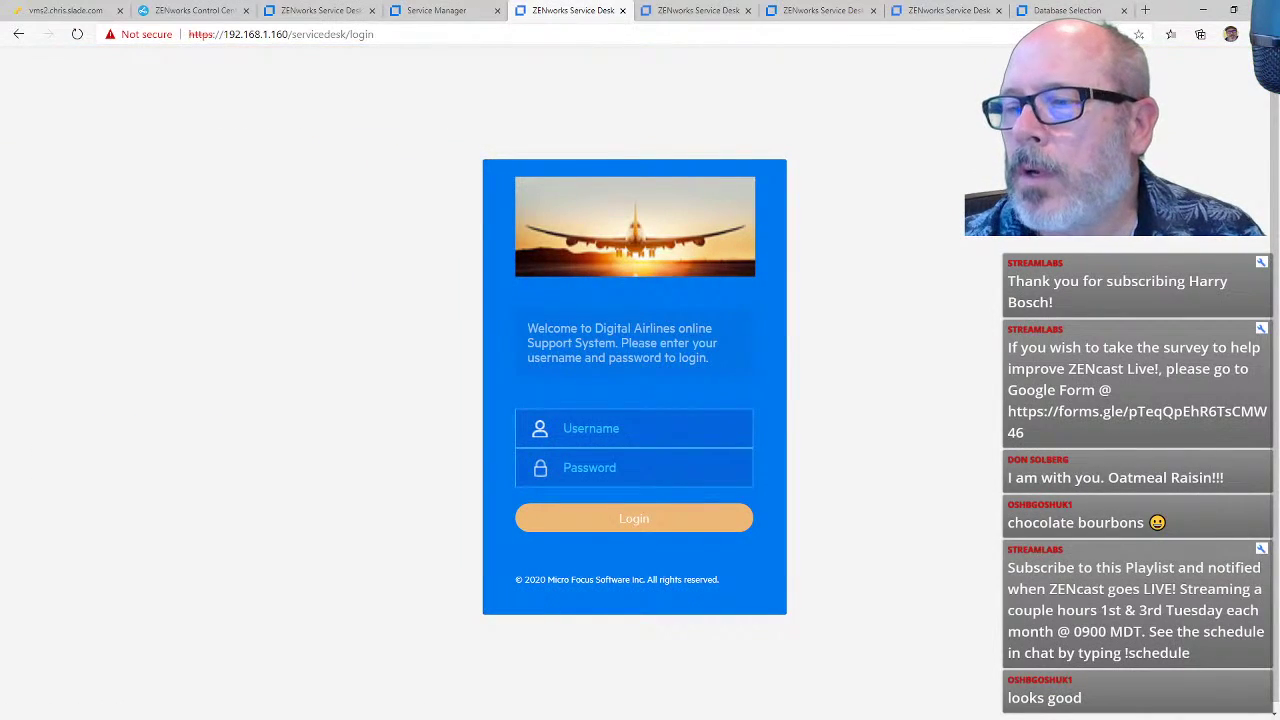
pyautogui.write('ckent')
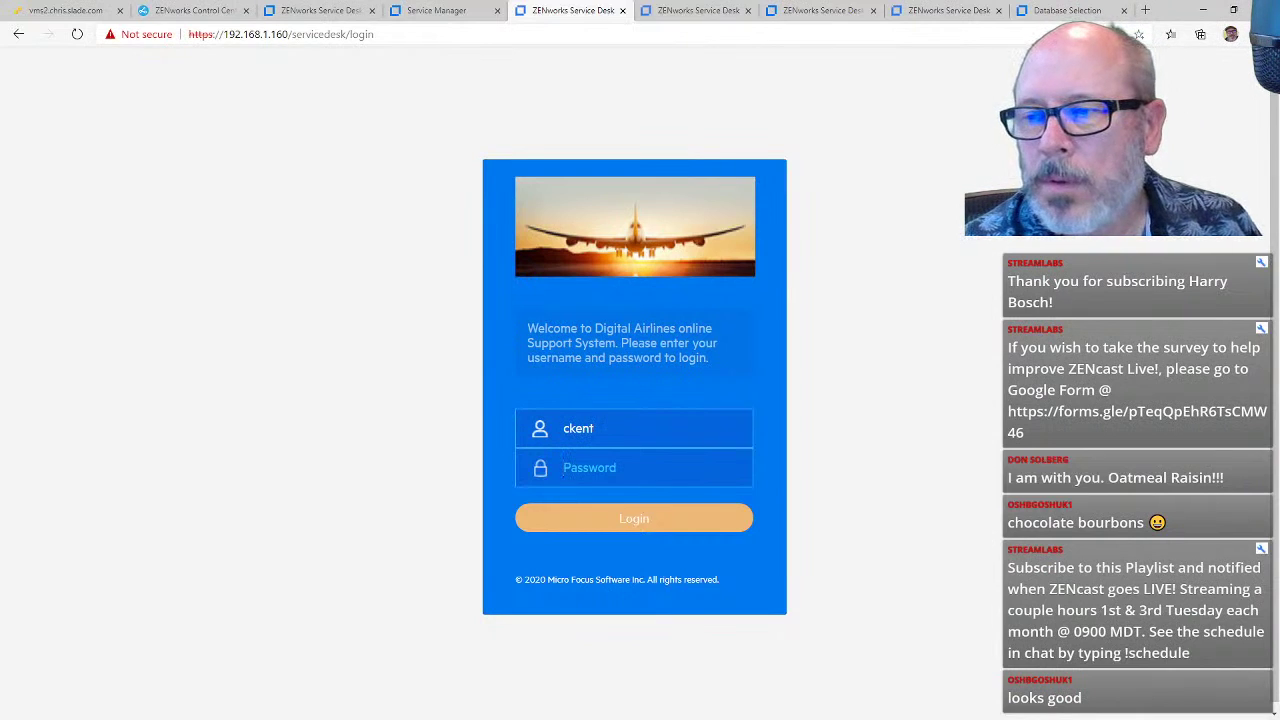
pyautogui.write('••')
pyautogui.press('Return')
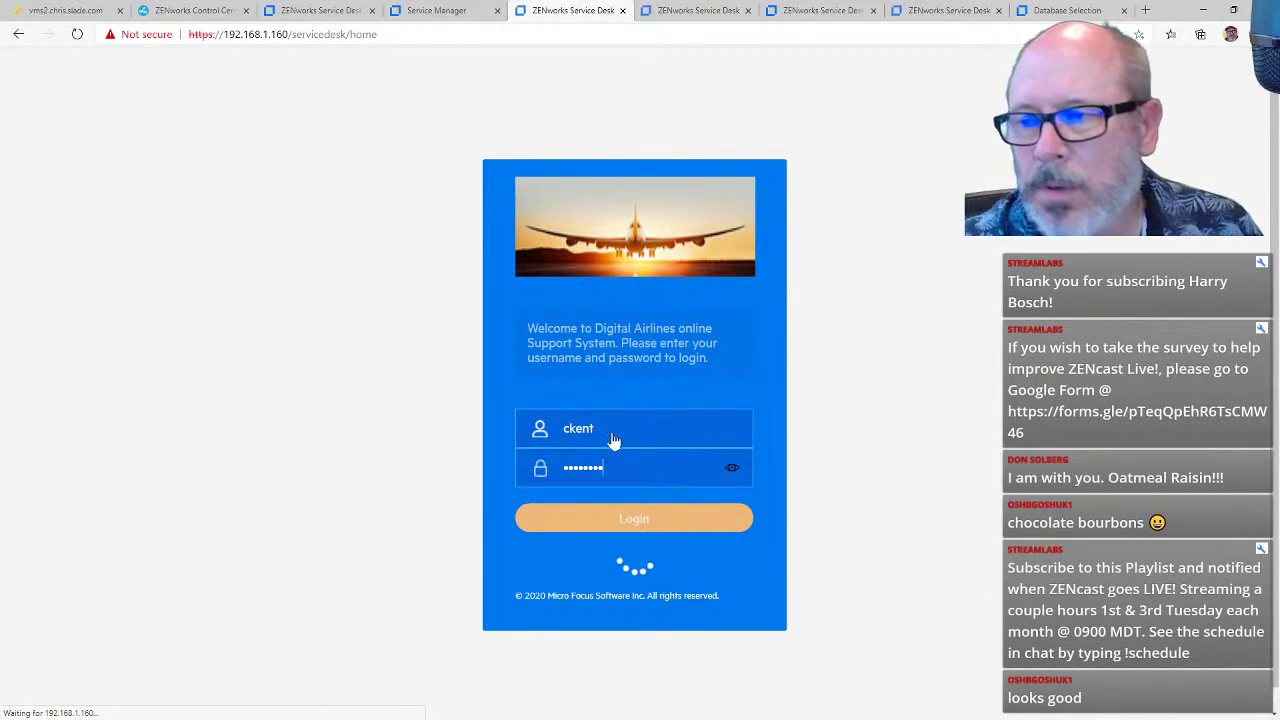
pyautogui.scroll(-5, 783, 292)
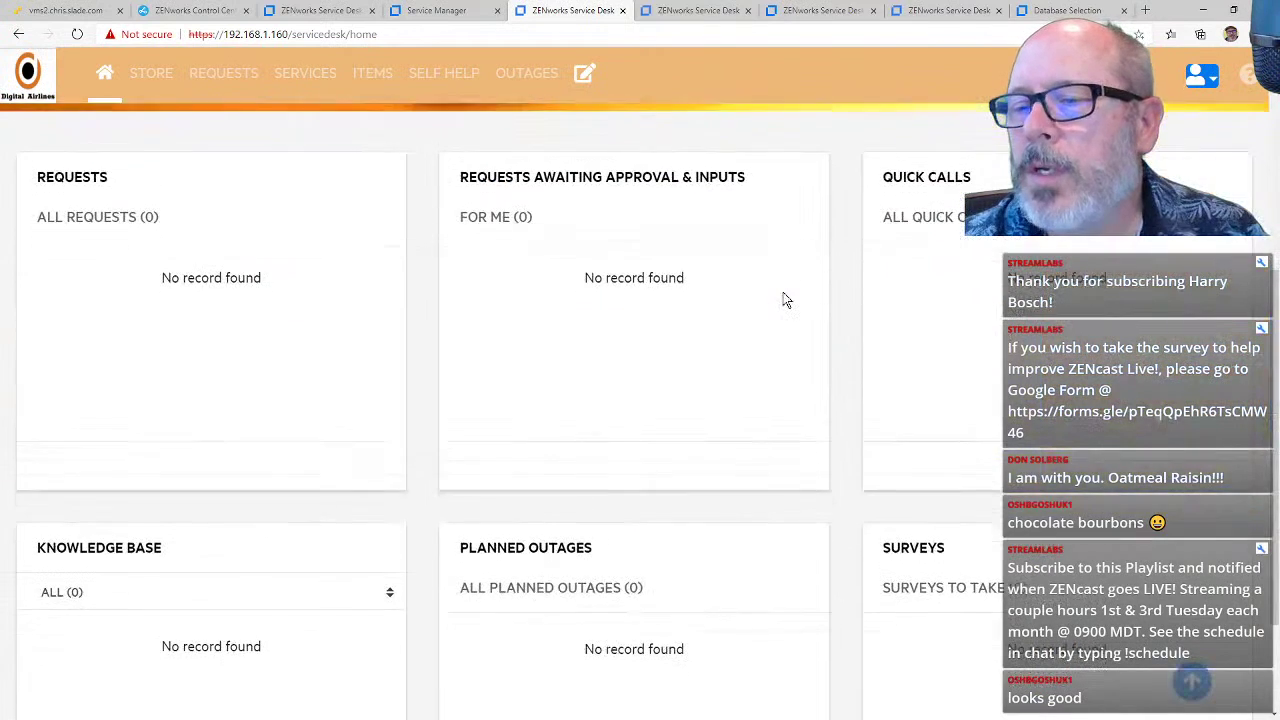
pyautogui.scroll(5, 783, 292)
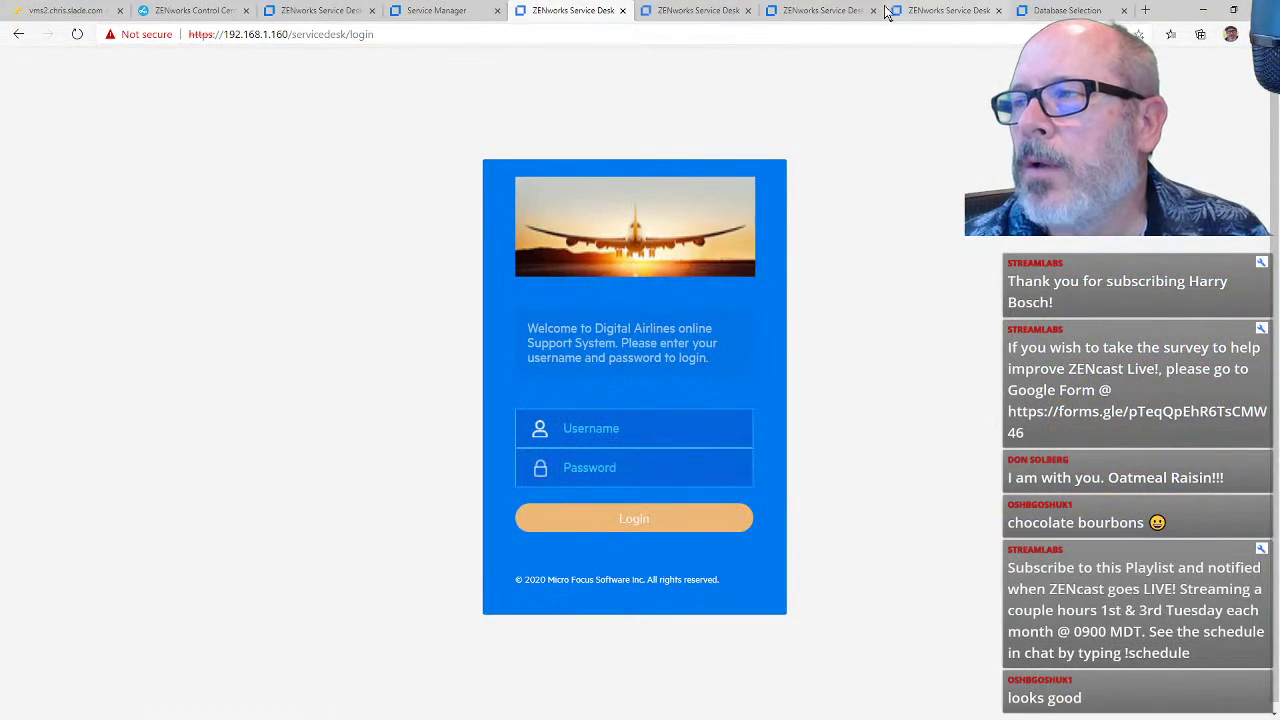
# Step: Look through the other browser tabs, ending on a Digital Airlines login page
pyautogui.click(820, 10)
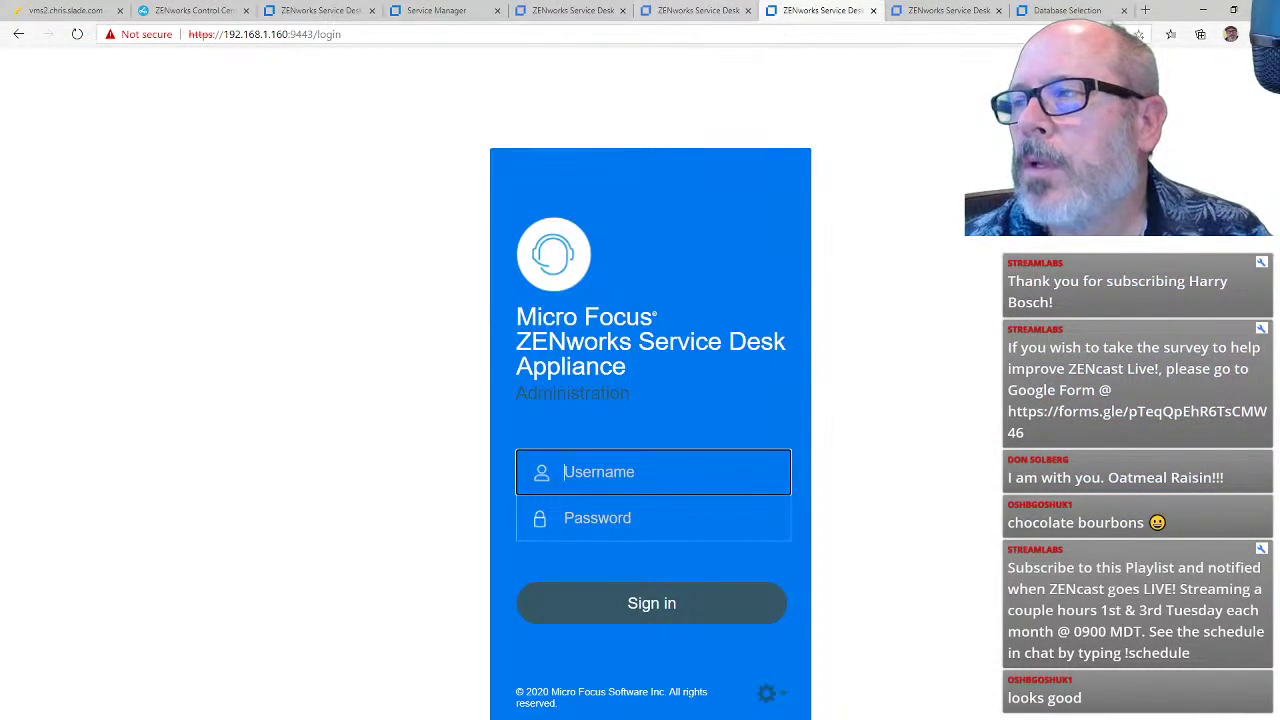
pyautogui.click(1060, 10)
pyautogui.click(950, 10)
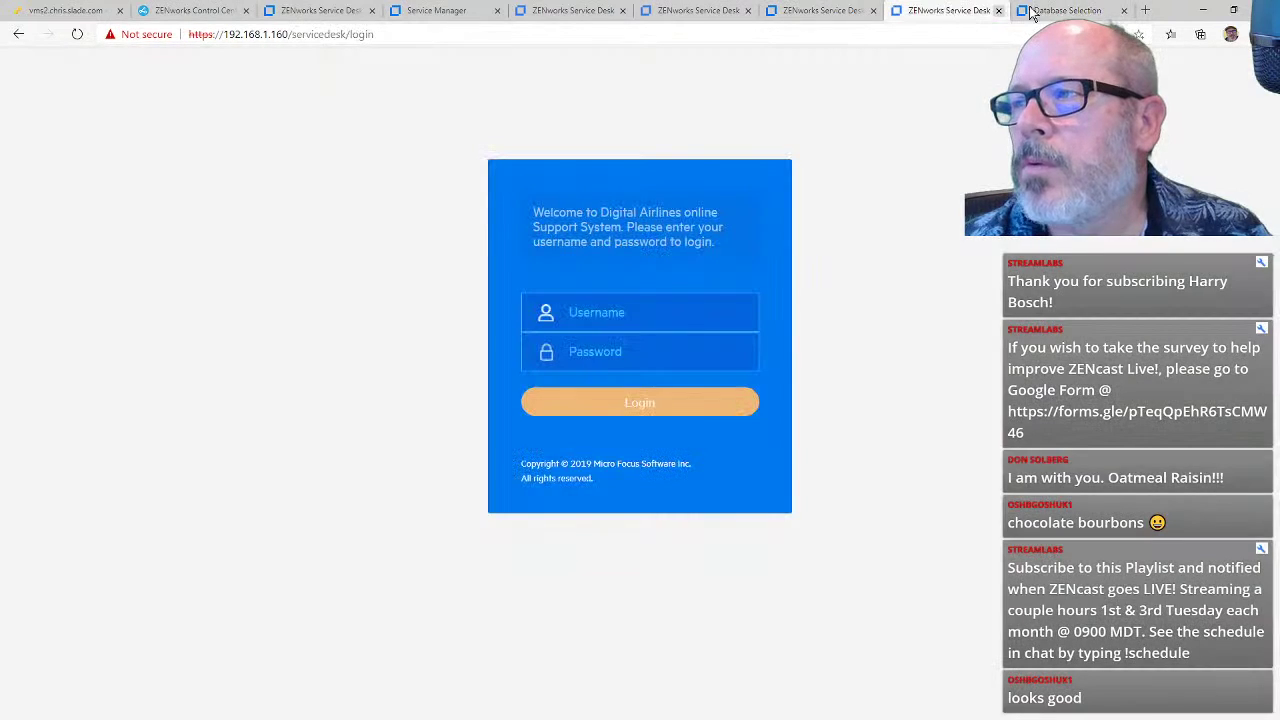
# Step: Close the Database Selection tab, sign in as another customer, and view request 100015 and the Requests list
pyautogui.click(1124, 10)
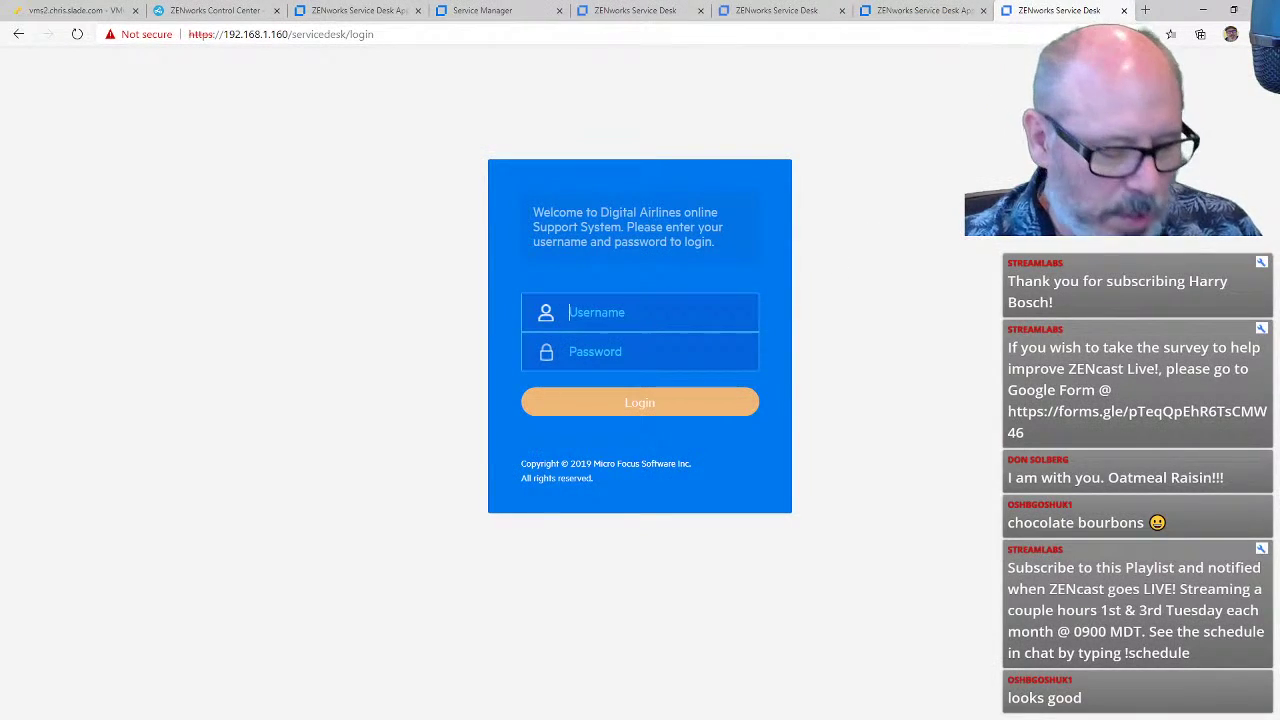
pyautogui.write('ebrock')
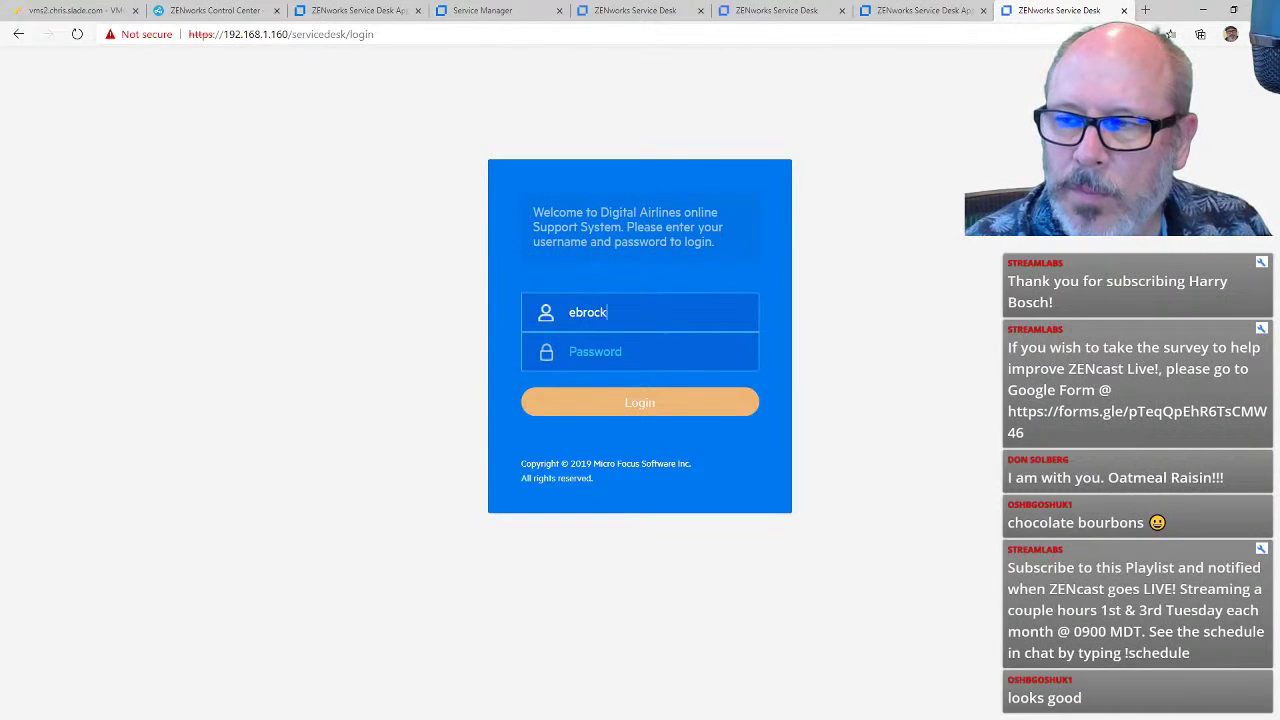
pyautogui.write('no')
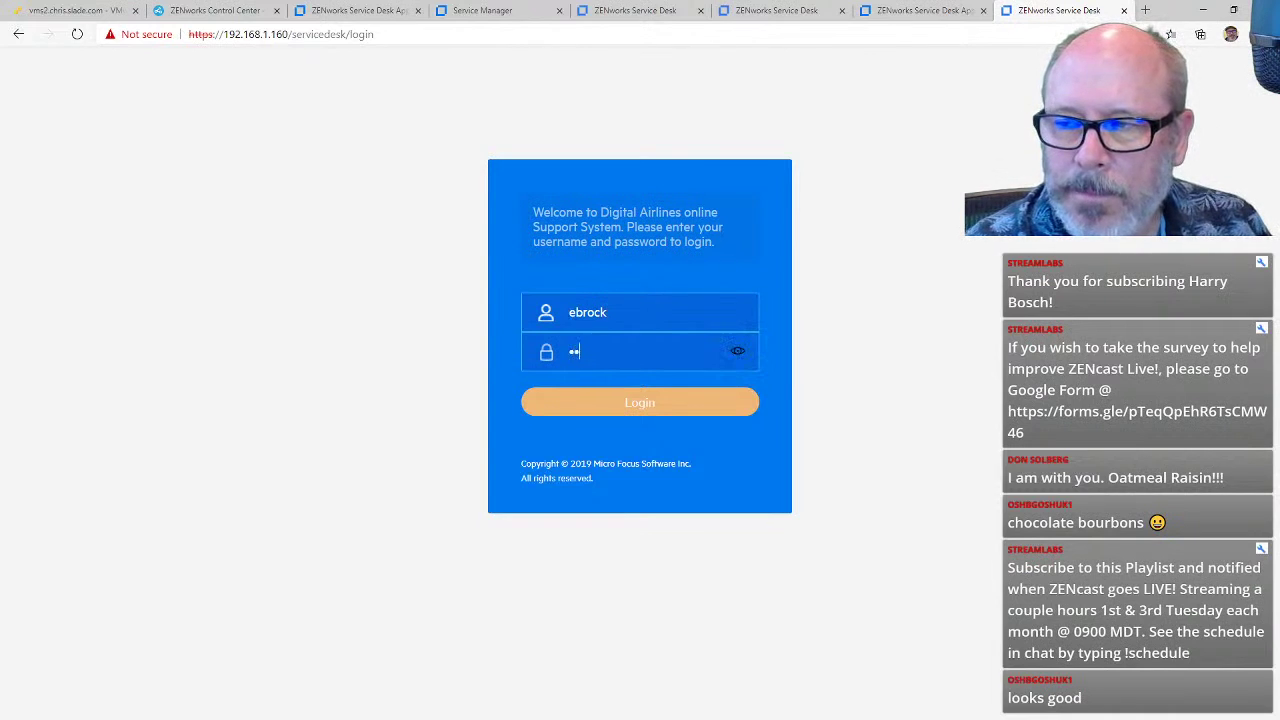
pyautogui.write('vell')
pyautogui.press('Return')
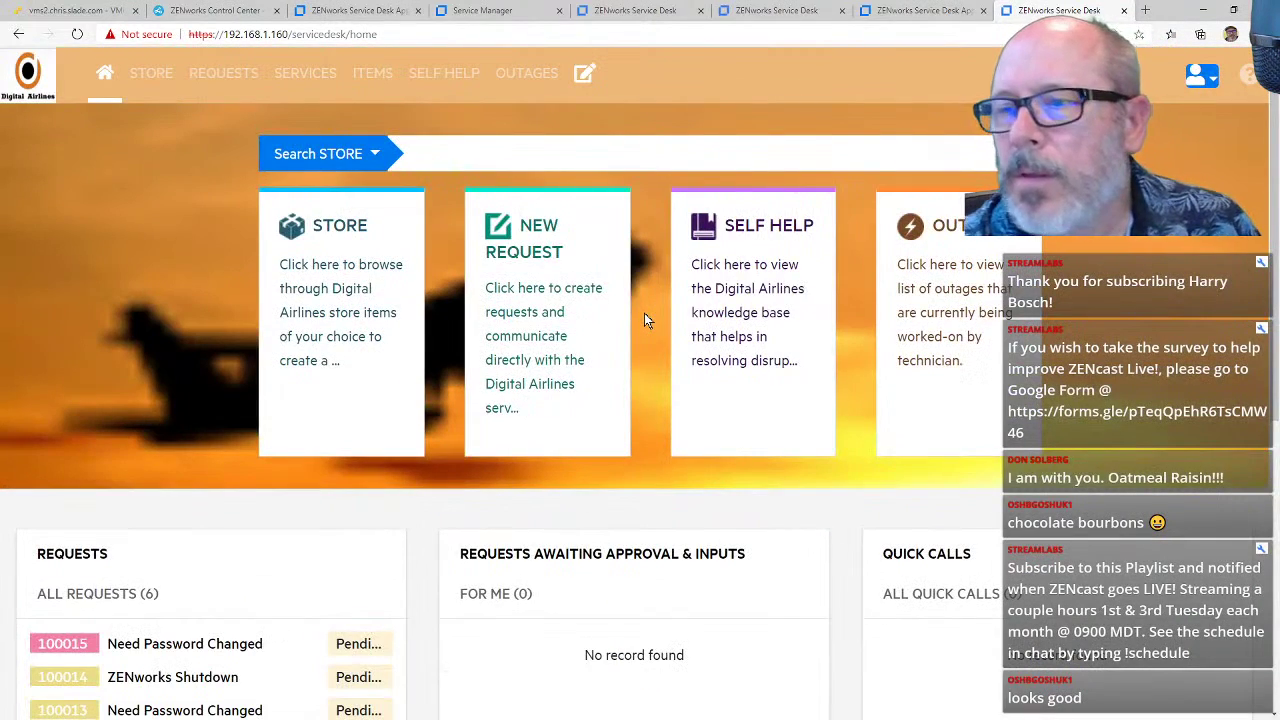
pyautogui.scroll(-4, 649, 323)
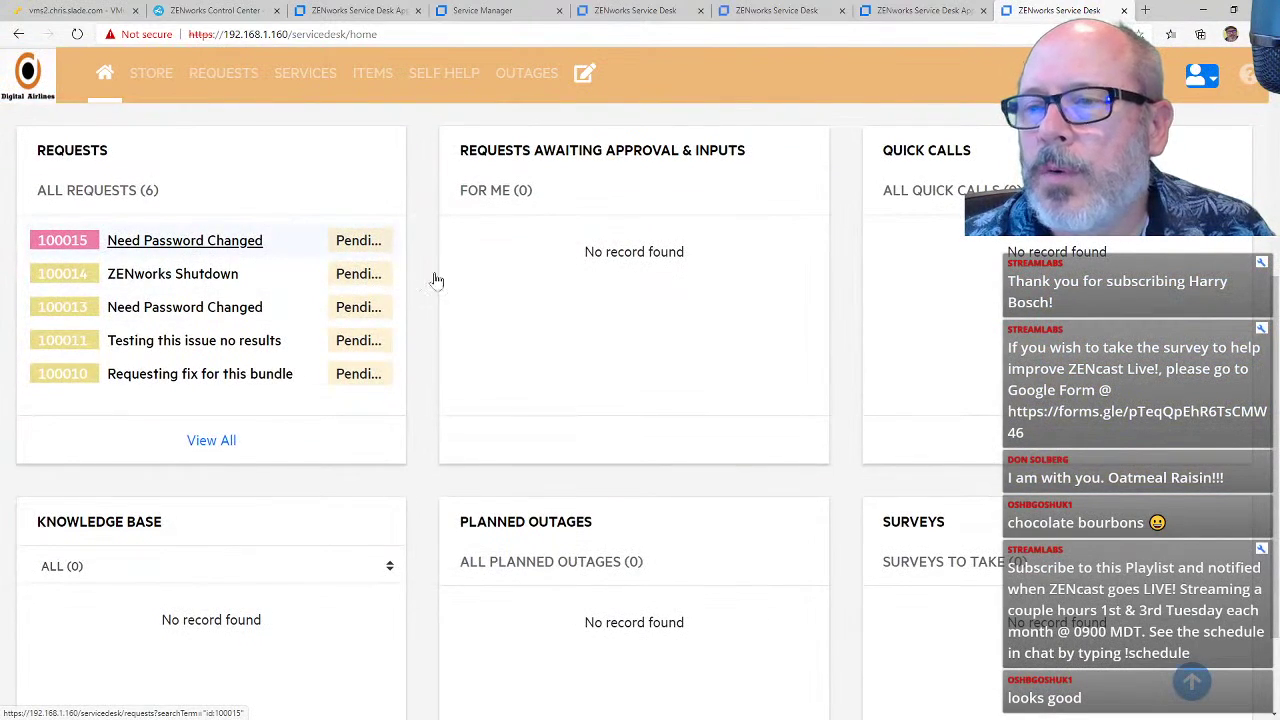
pyautogui.click(598, 277)
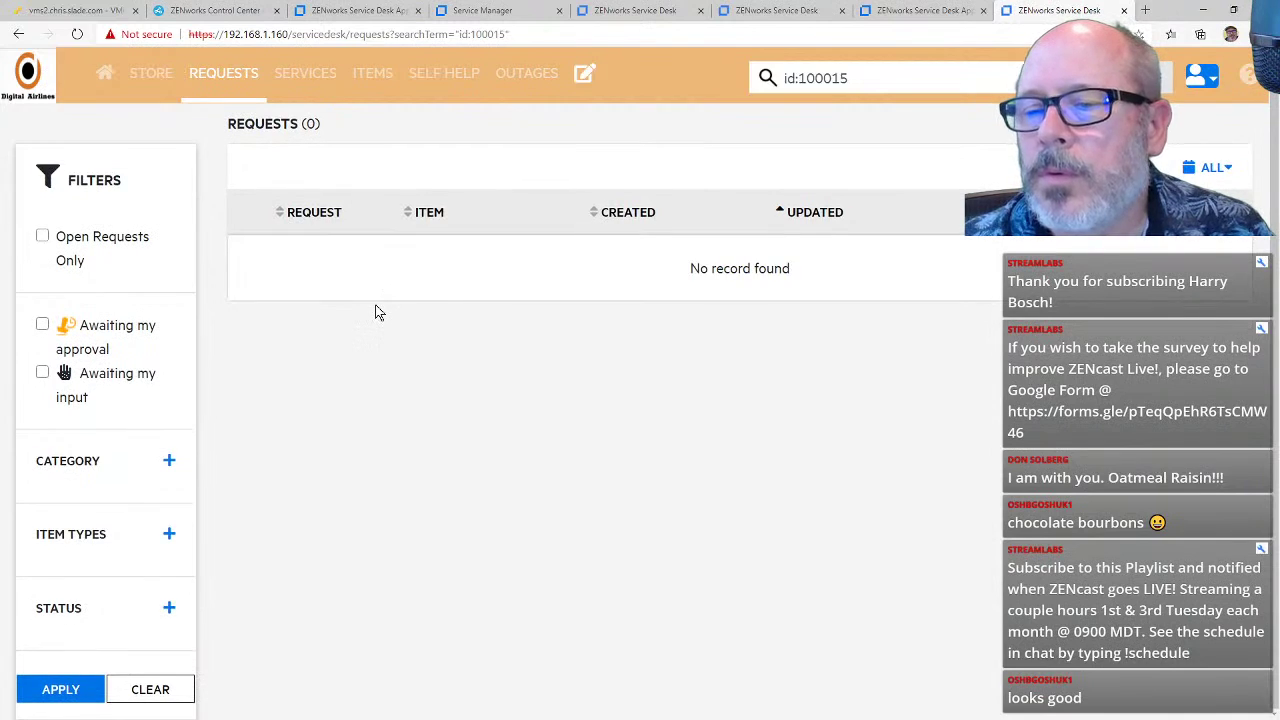
pyautogui.click(226, 75)
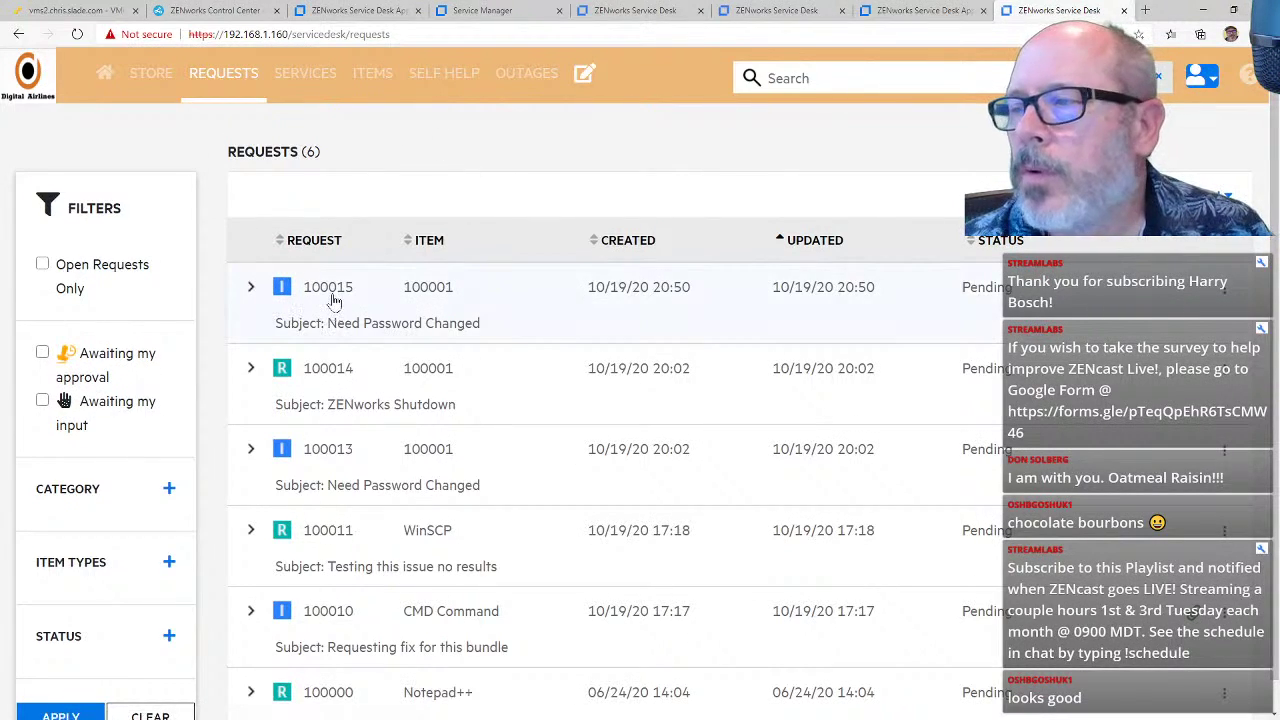
# Step: Review request 100015's details, now Closed with a 'Resolved.' note, and open the date-range filter
pyautogui.click(251, 287)
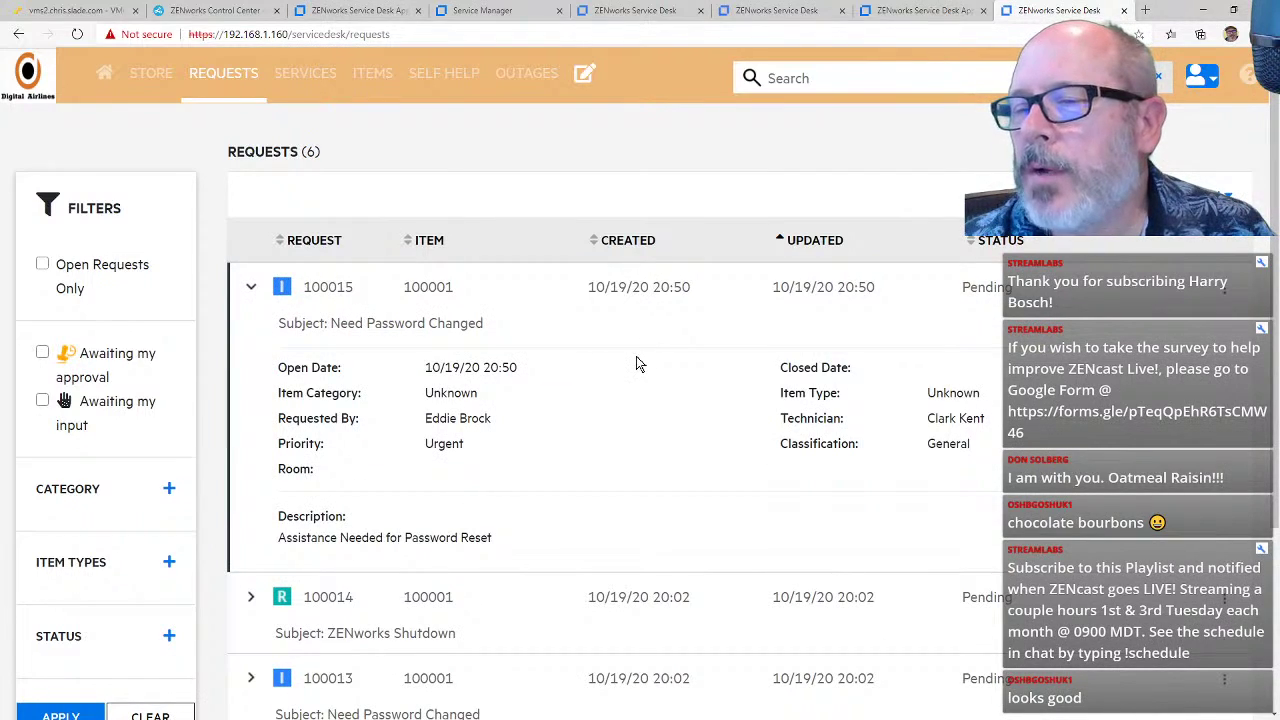
pyautogui.click(251, 287)
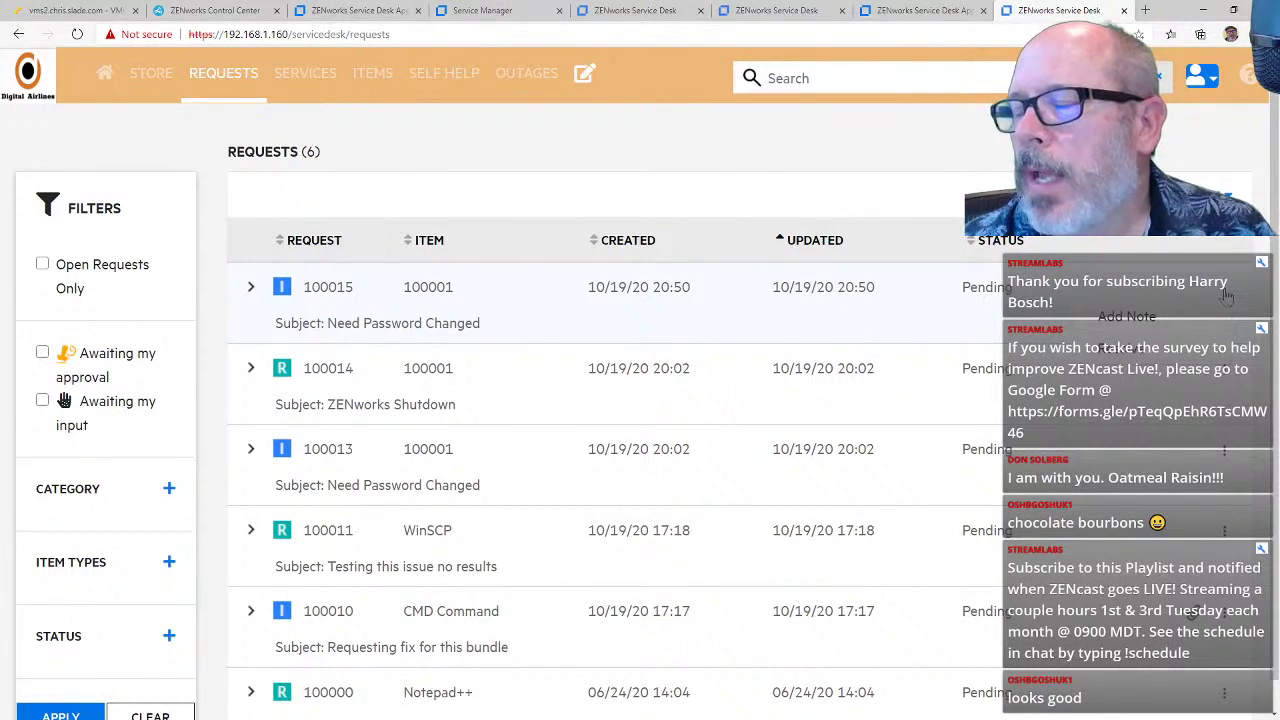
pyautogui.click(863, 335)
pyautogui.scroll(-3, 705, 345)
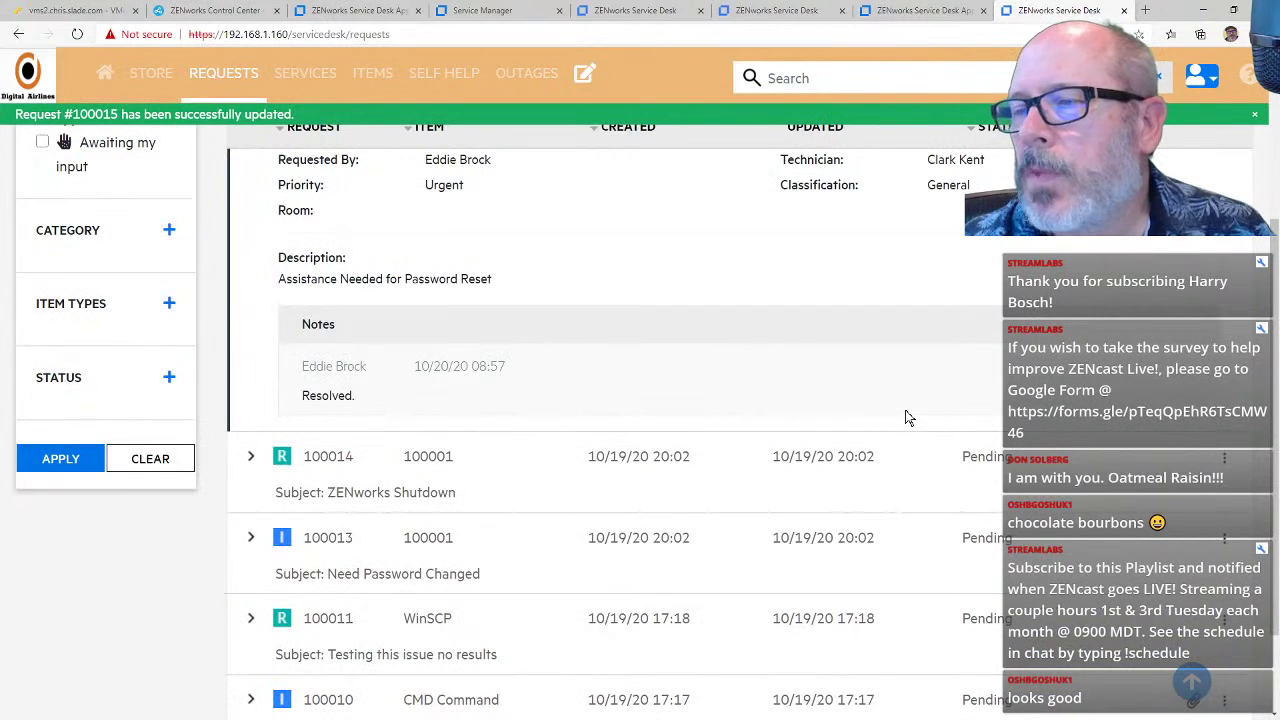
pyautogui.scroll(5, 910, 413)
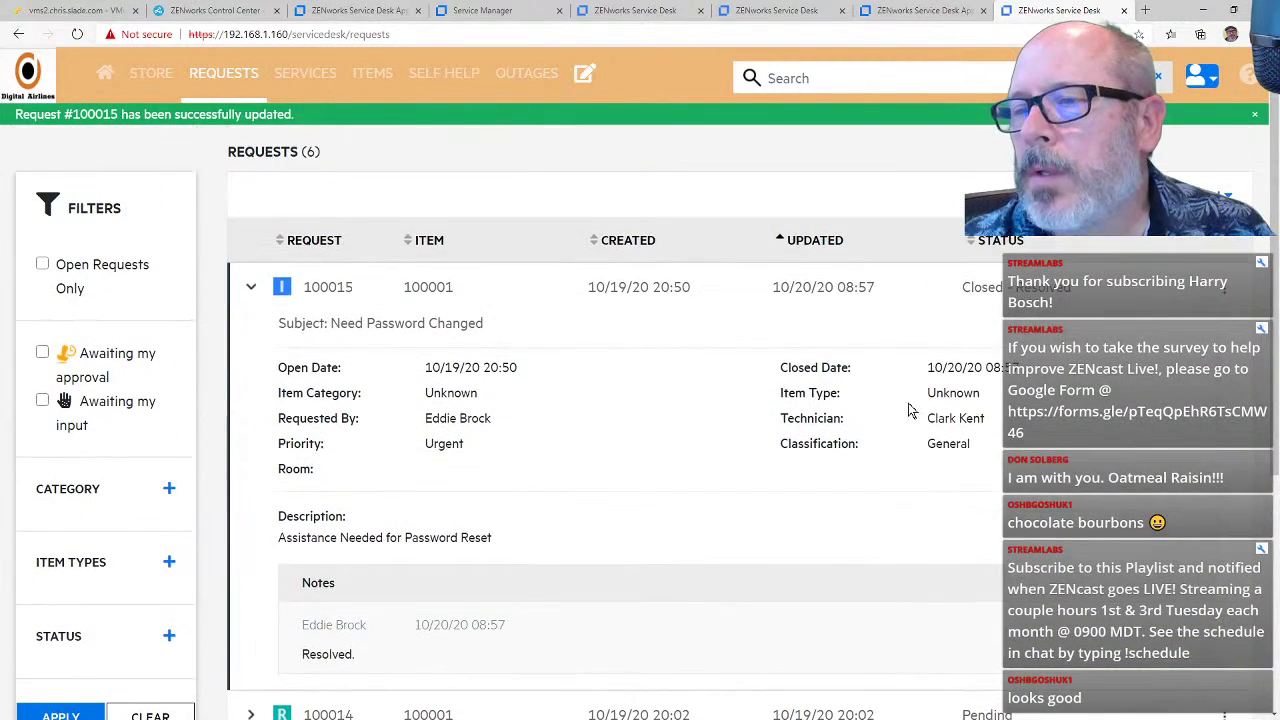
pyautogui.click(252, 291)
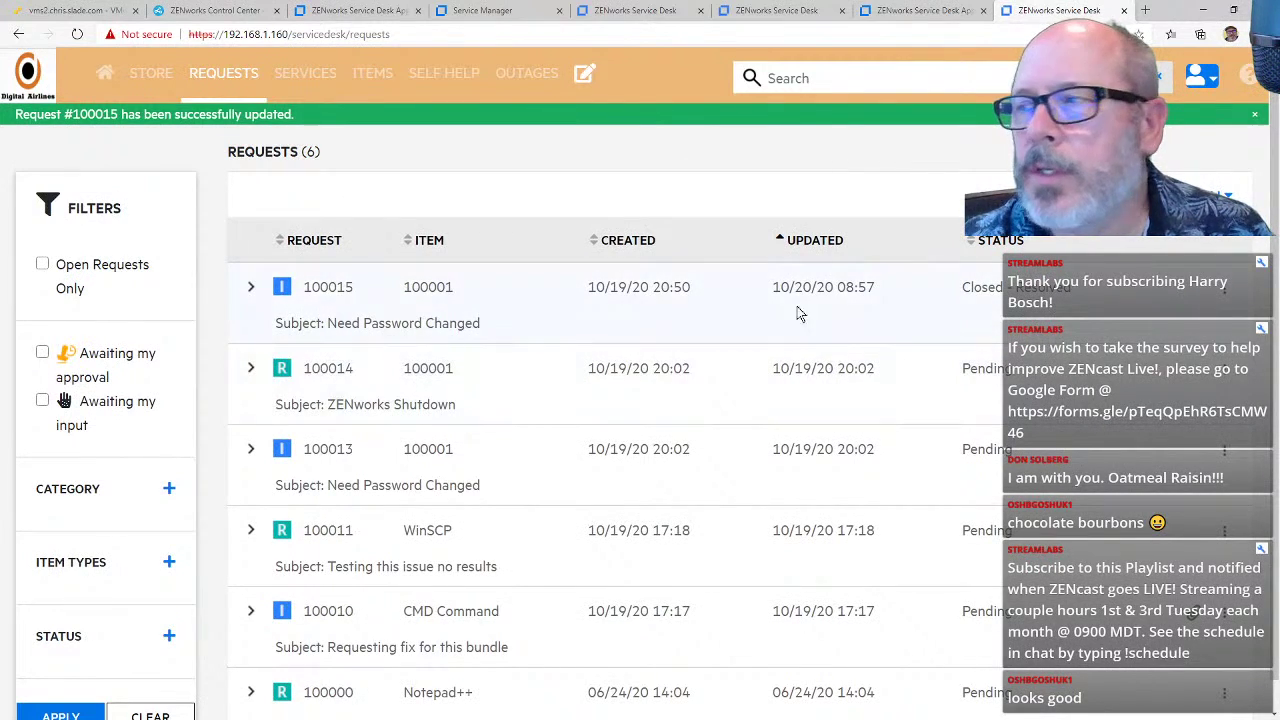
pyautogui.click(1226, 196)
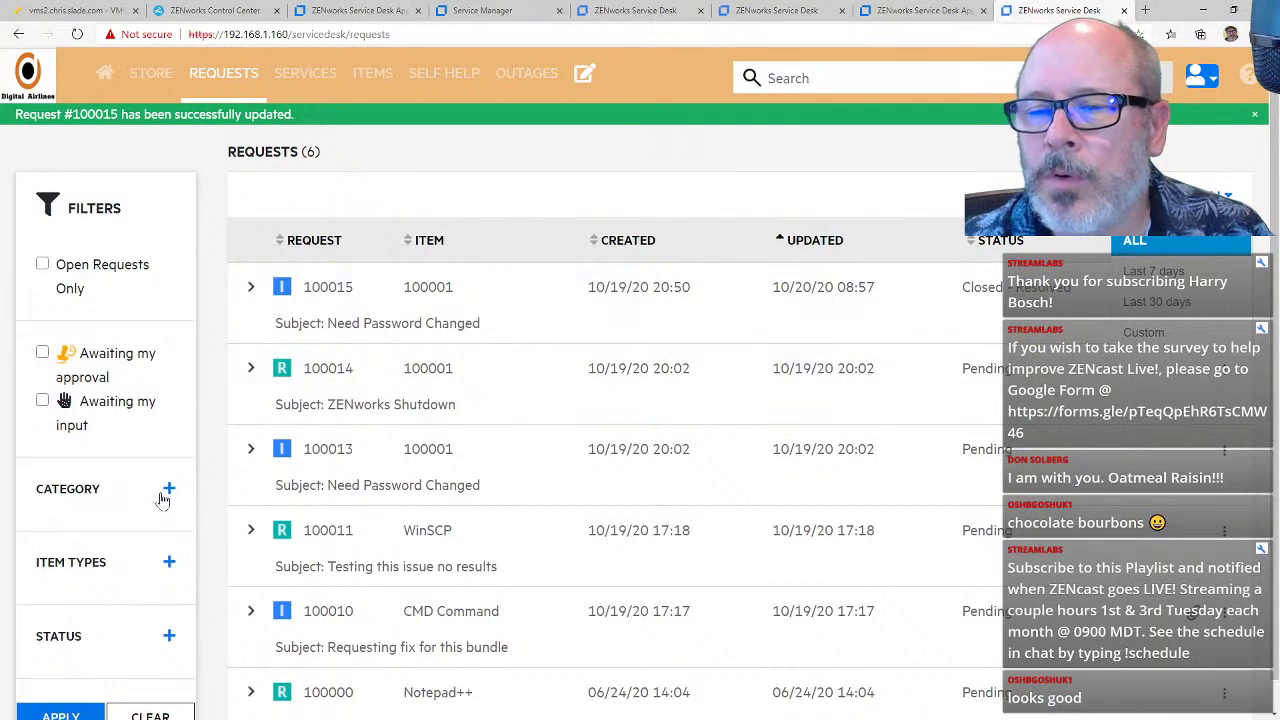
# Step: Filter the requests by status 'On Hold - Pending Approval', then clear the filter
pyautogui.scroll(-1, 163, 500)
pyautogui.click(167, 608)
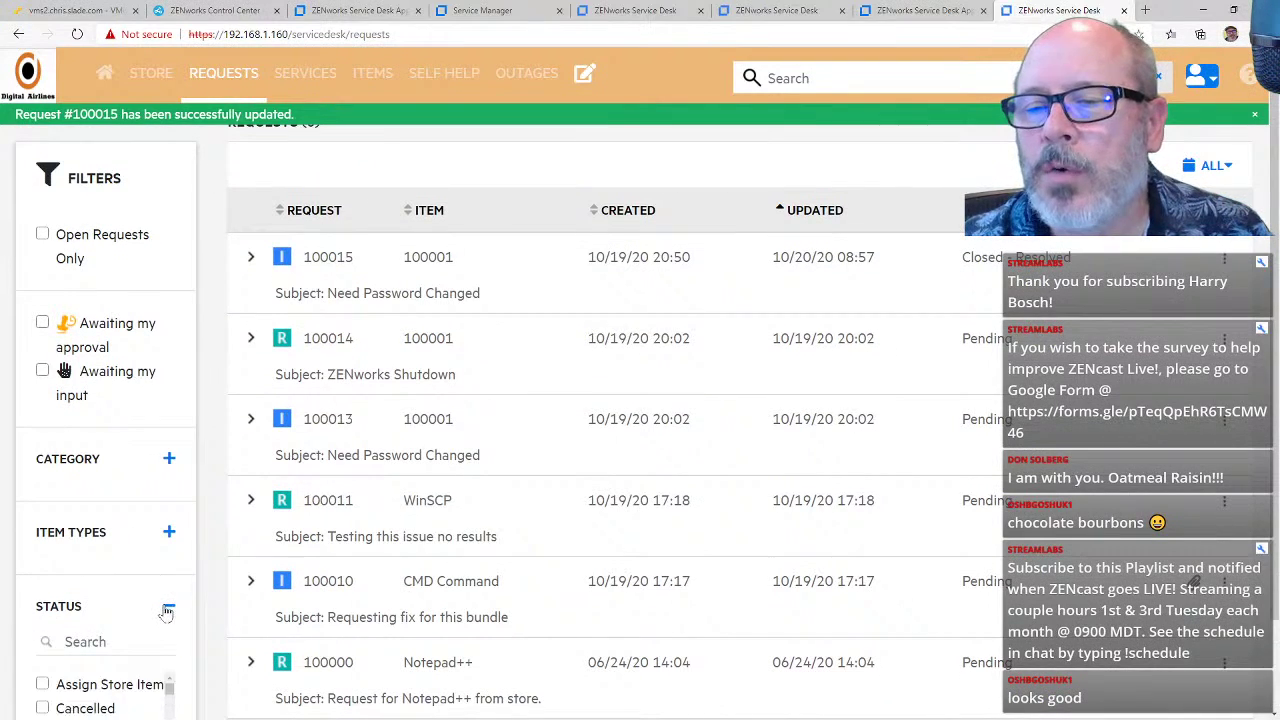
pyautogui.scroll(-2, 160, 560)
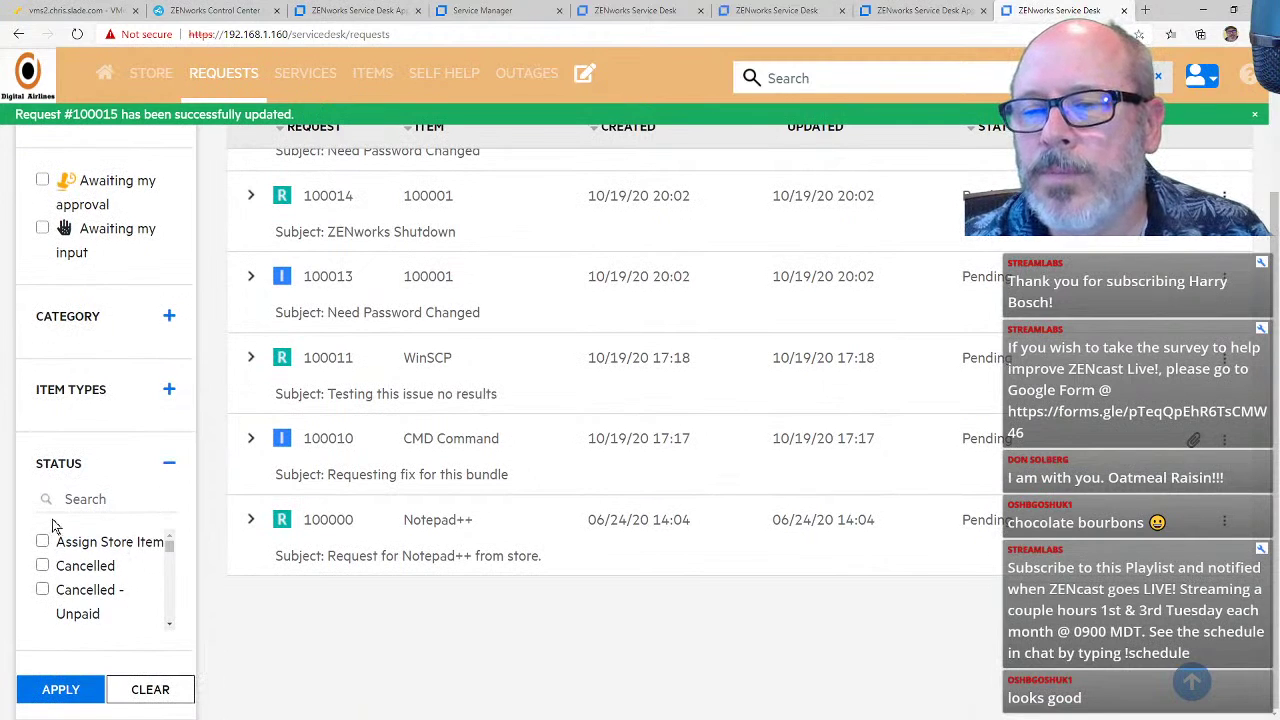
pyautogui.click(76, 500)
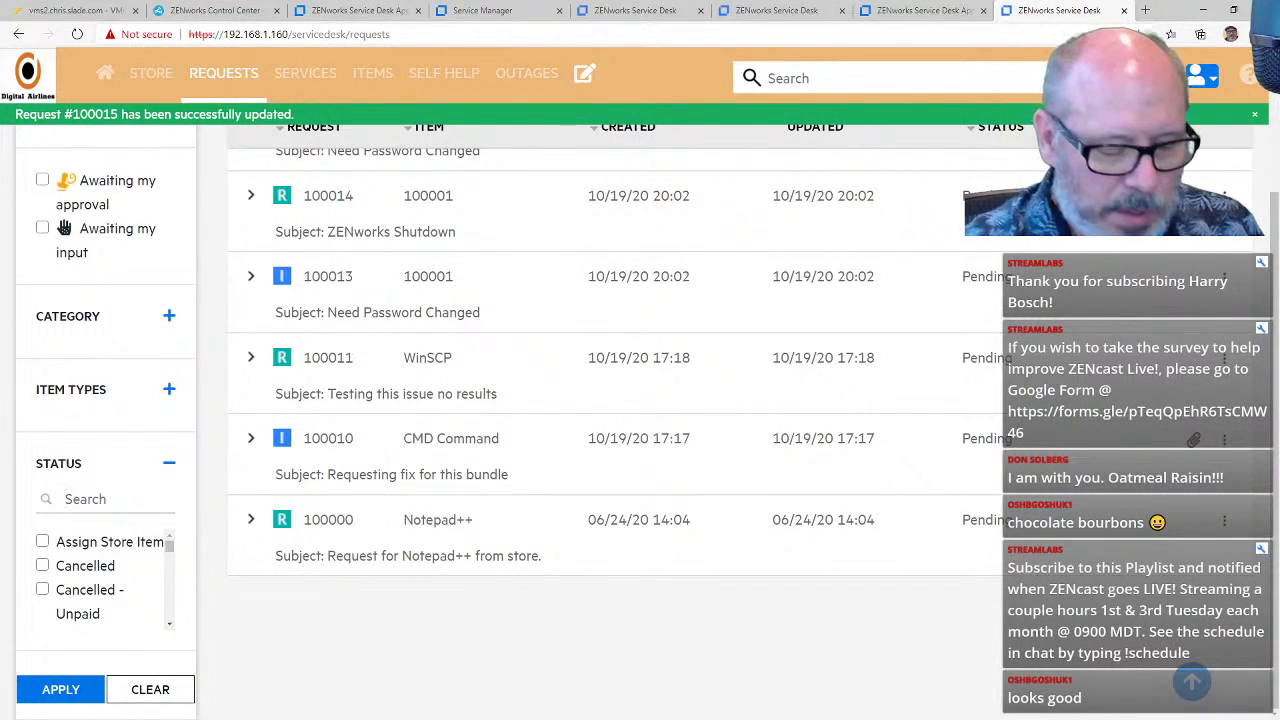
pyautogui.write('Pe')
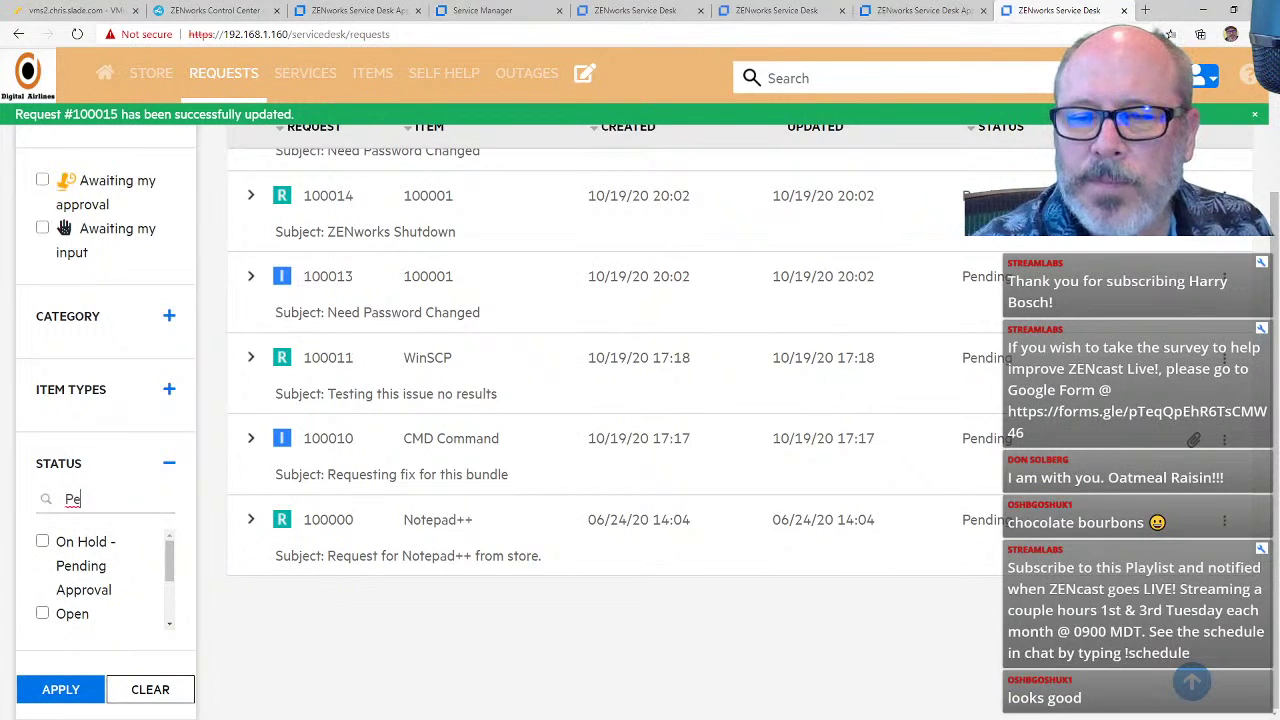
pyautogui.click(43, 542)
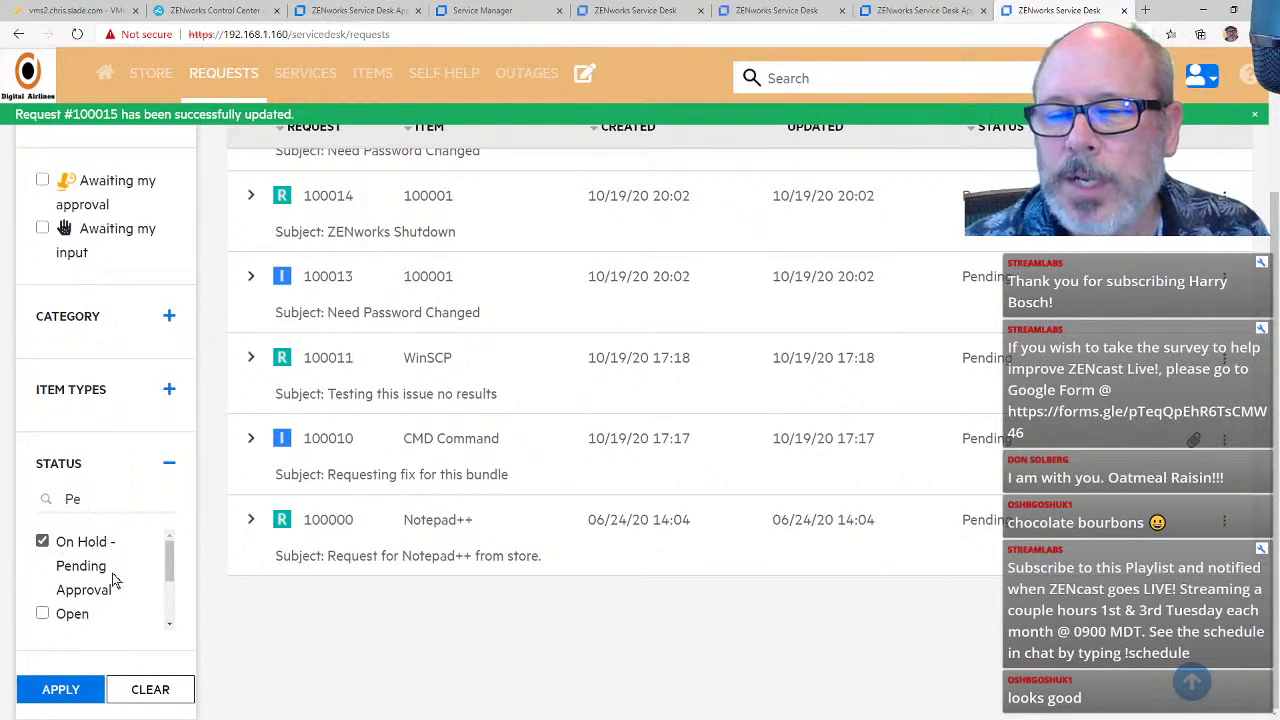
pyautogui.click(82, 689)
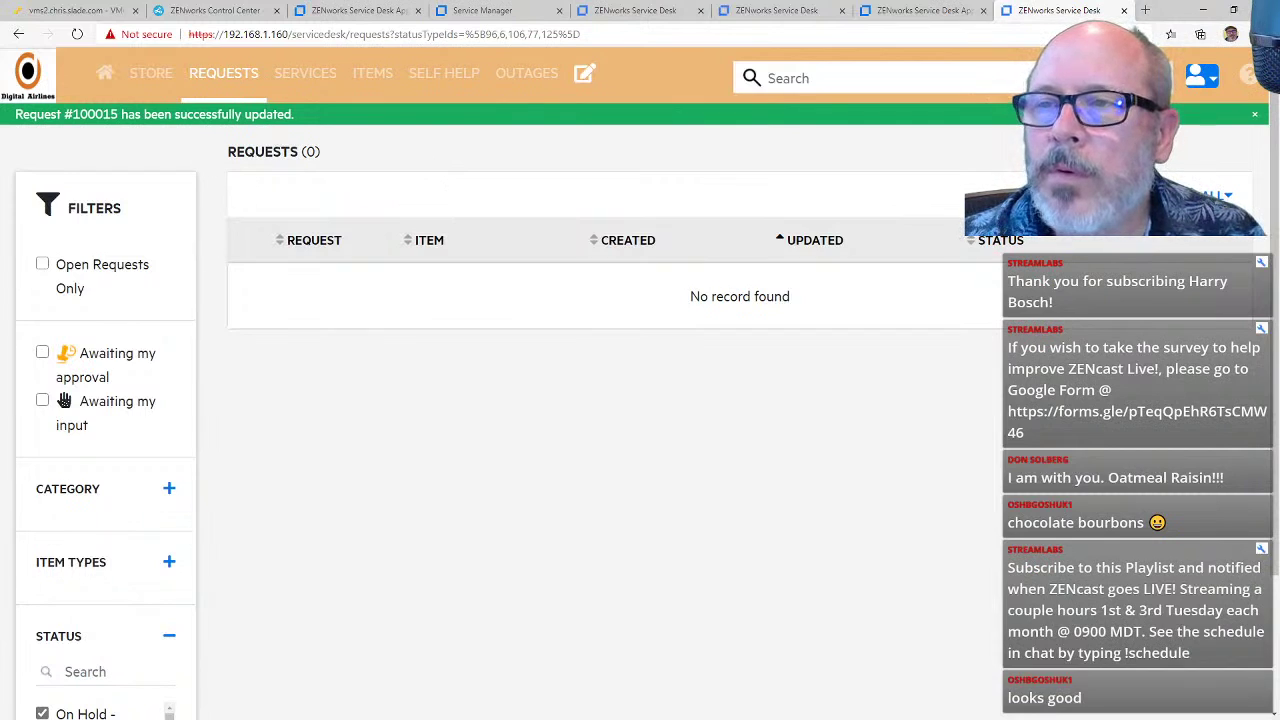
pyautogui.click(225, 78)
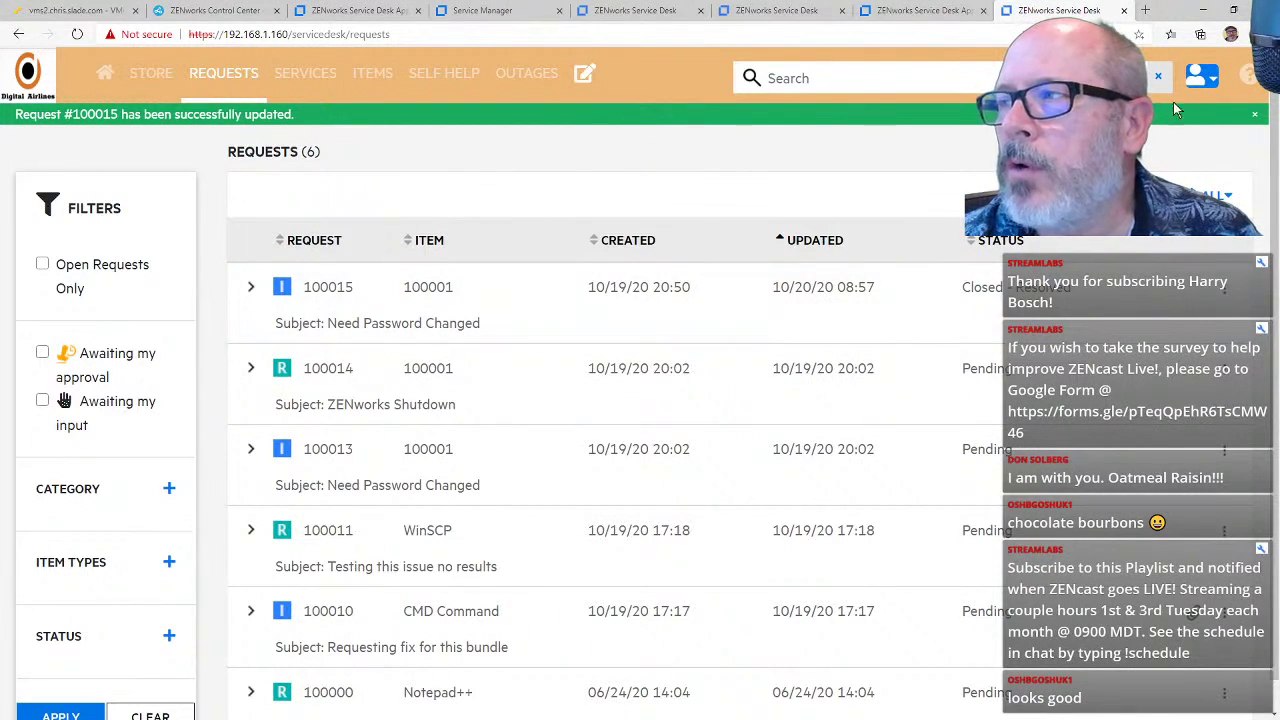
# Step: Check the signed-in user's profile in the other portal tab, then close that tab
pyautogui.click(806, 14)
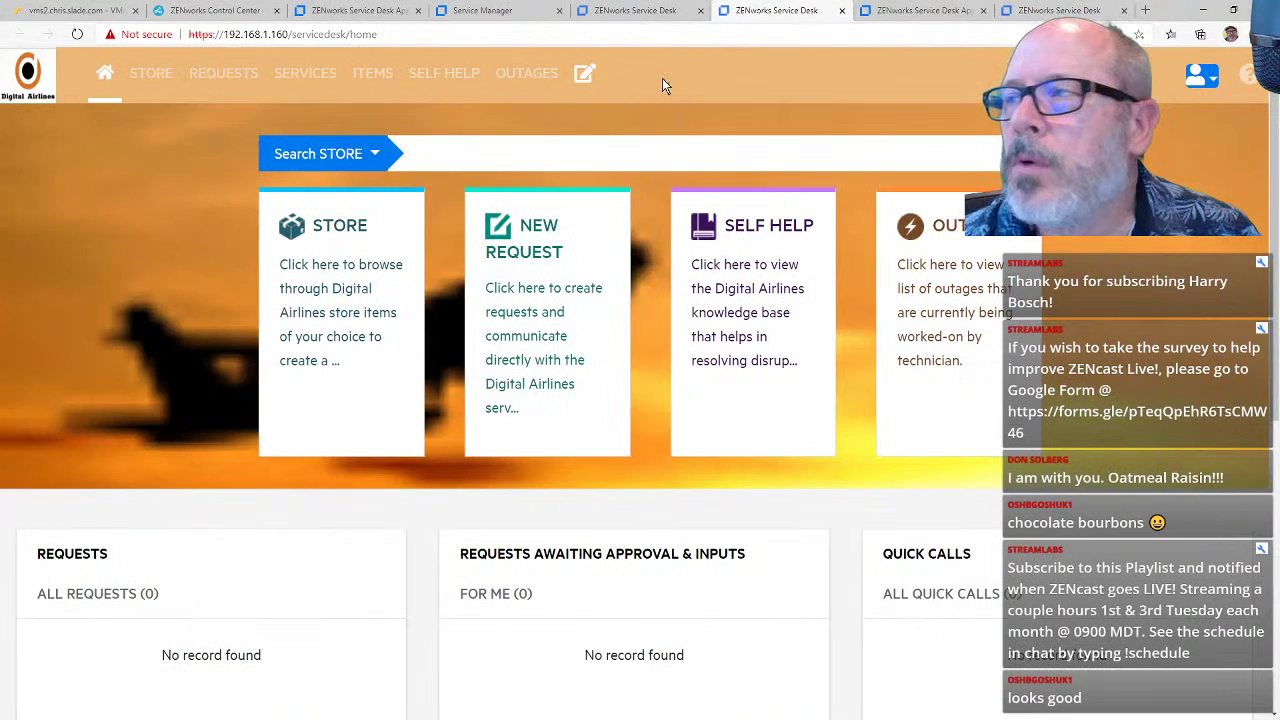
pyautogui.click(1204, 77)
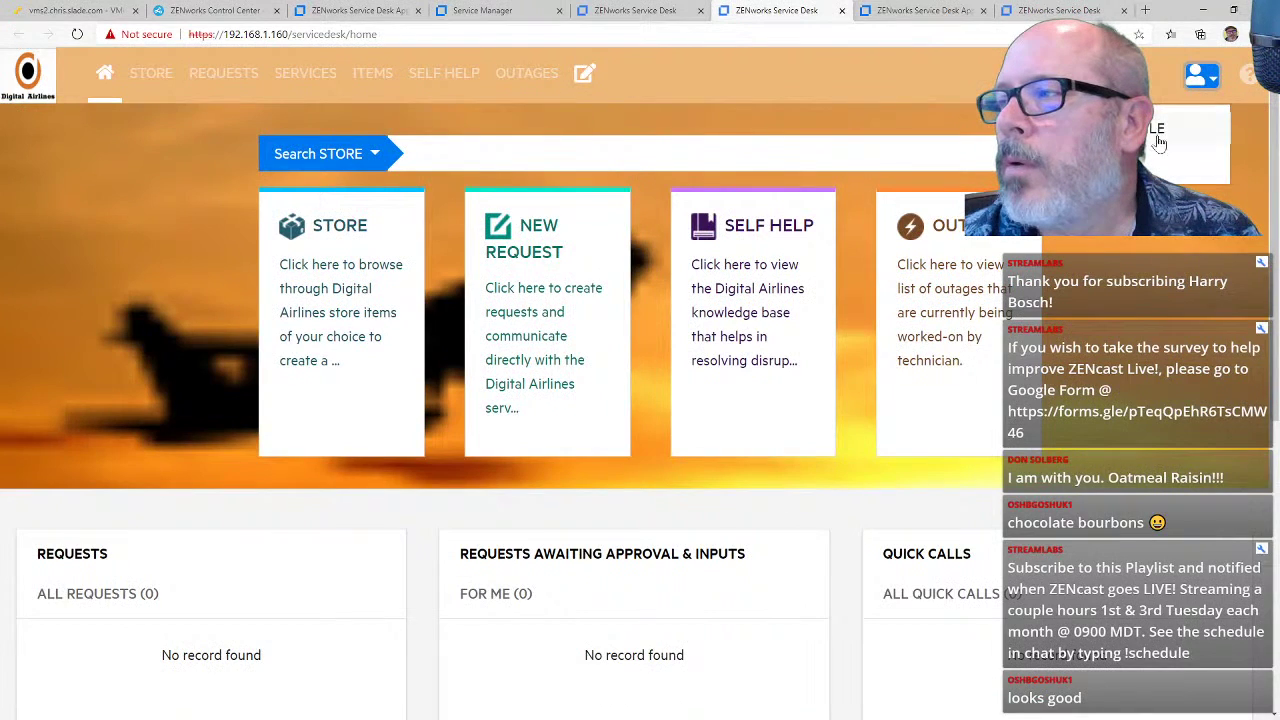
pyautogui.click(1148, 145)
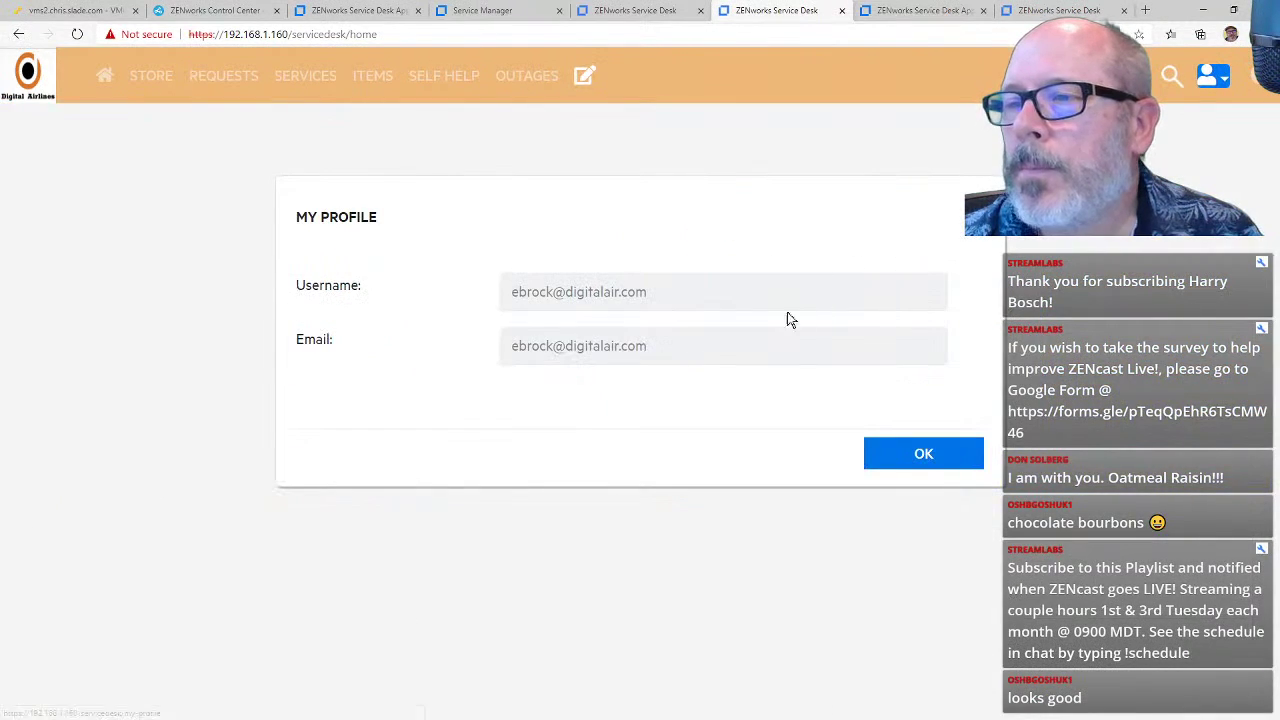
pyautogui.click(929, 457)
pyautogui.click(841, 11)
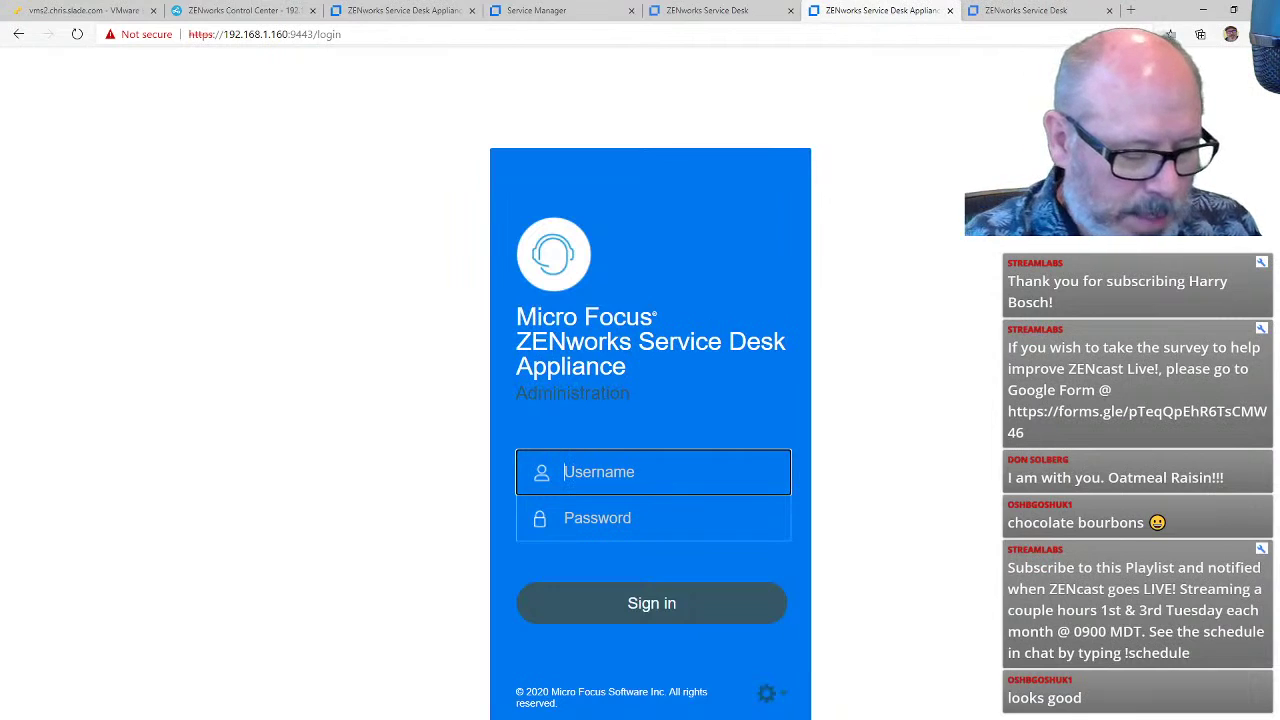
# Step: Sign in to the appliance administration with the admin username and password, which returns a 403 CSRF error
pyautogui.write('rrunner')
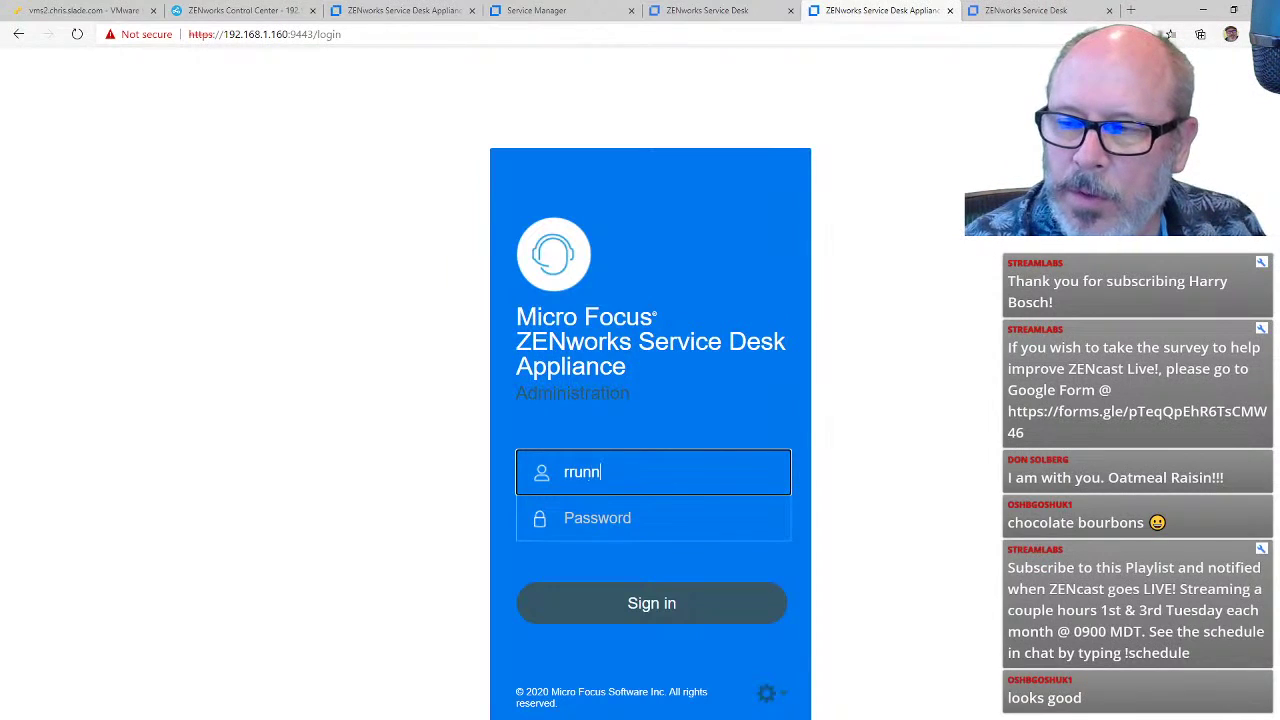
pyautogui.press('Tab')
pyautogui.write('••')
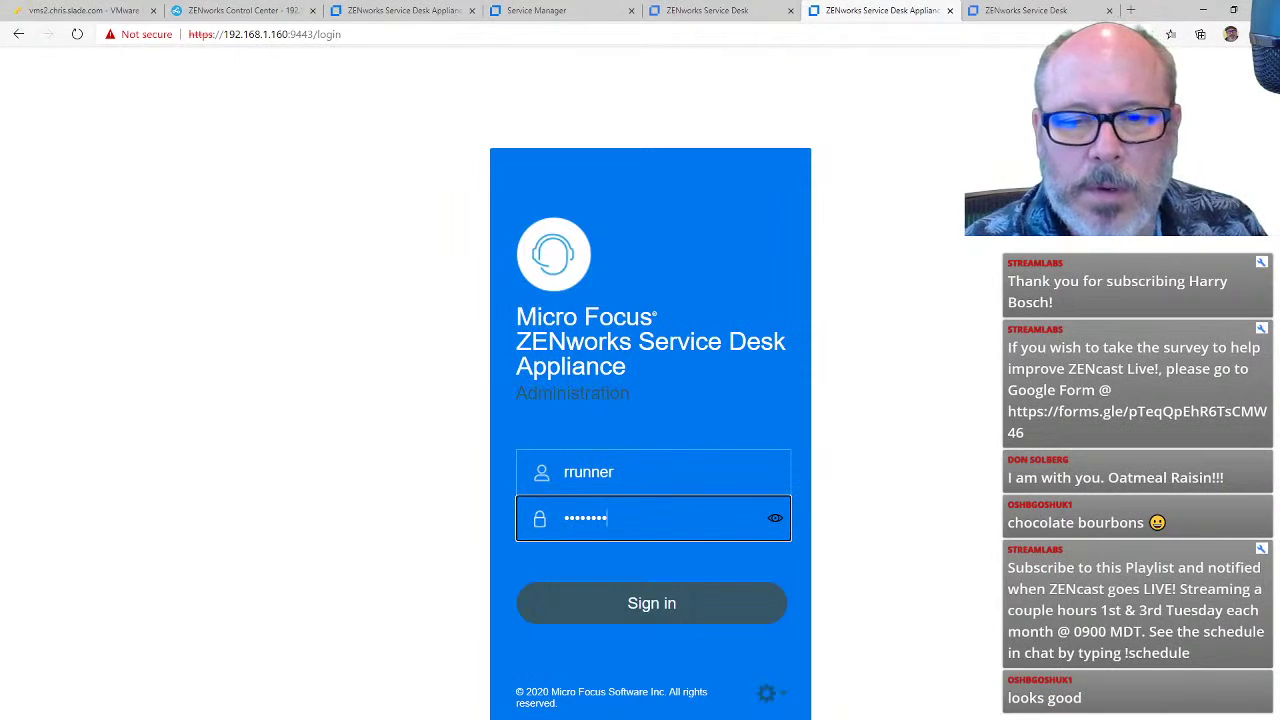
pyautogui.press('Return')
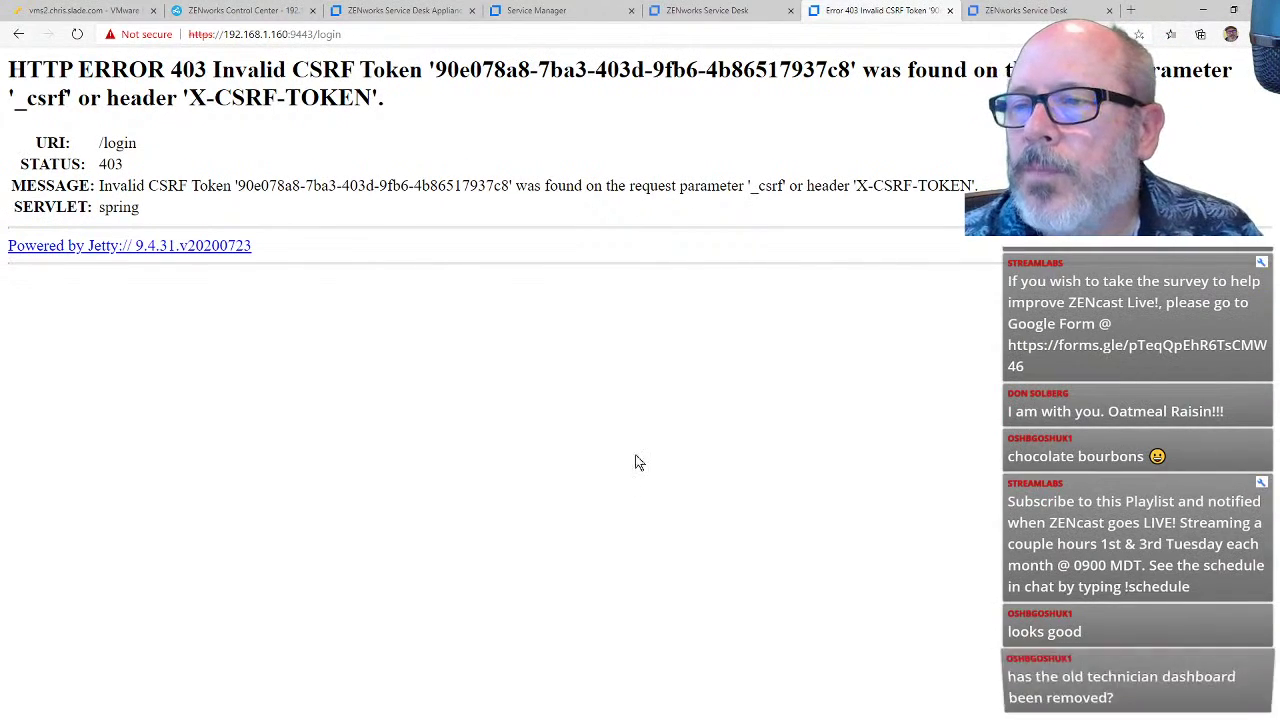
# Step: Close the error tab and switch to the Service Manager tab
pyautogui.click(949, 11)
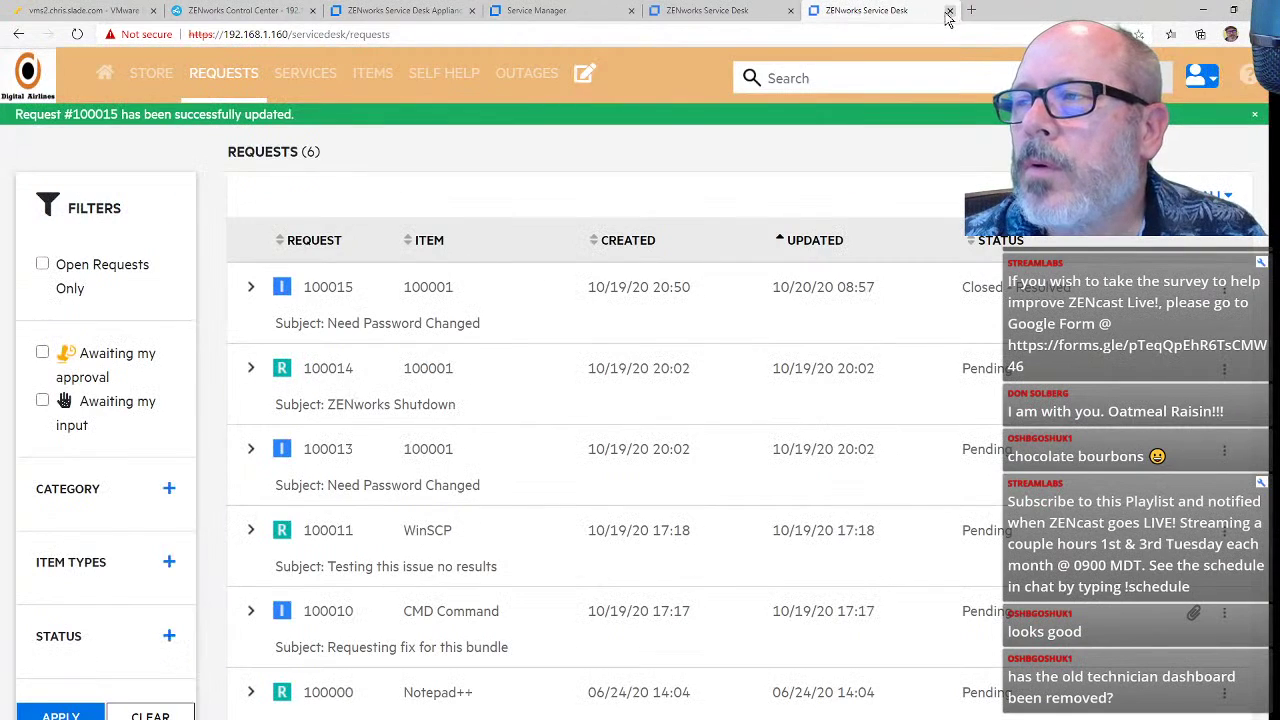
pyautogui.click(724, 12)
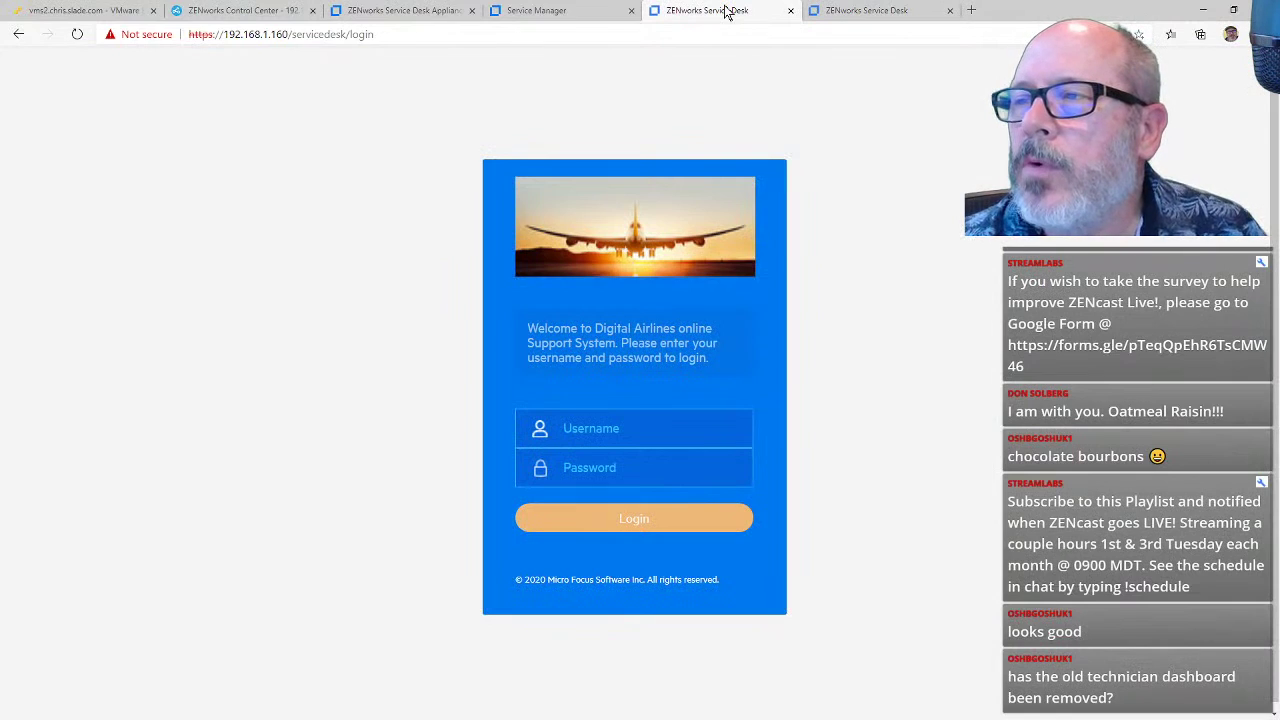
pyautogui.click(592, 12)
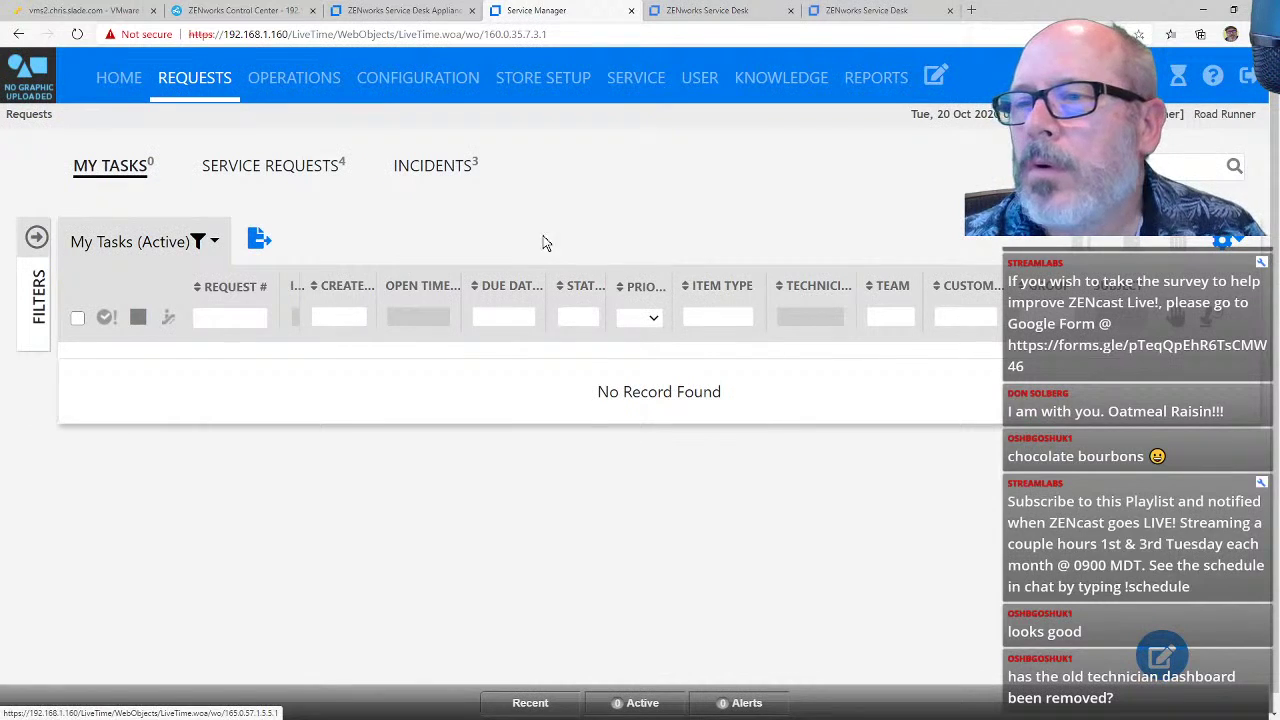
# Step: Follow Operations and Home to the moved page, then review all service requests and incidents
pyautogui.click(268, 89)
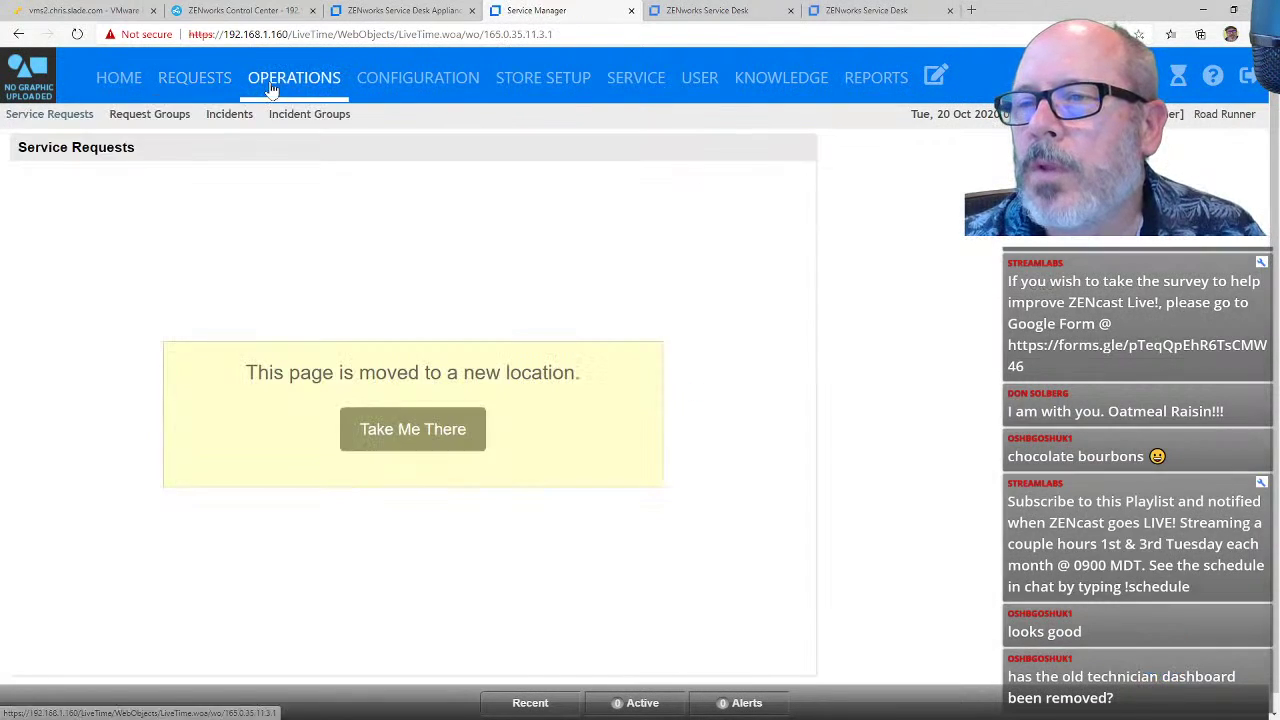
pyautogui.click(138, 90)
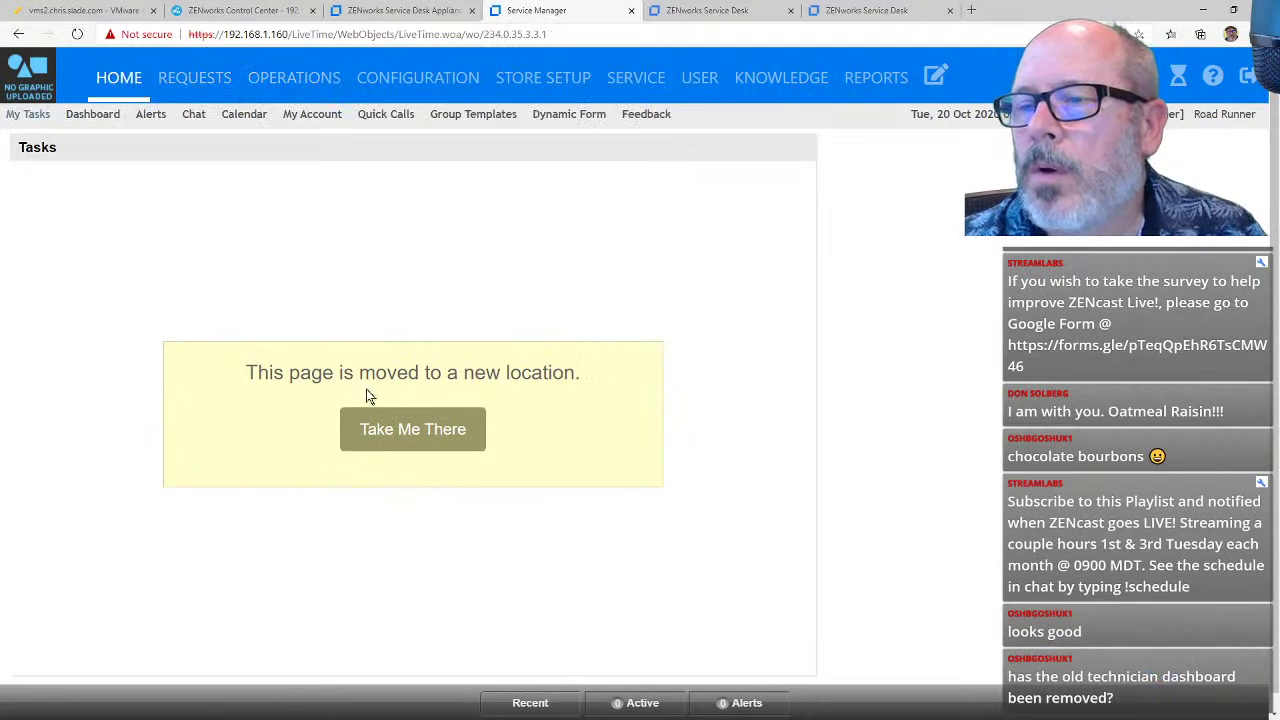
pyautogui.click(427, 437)
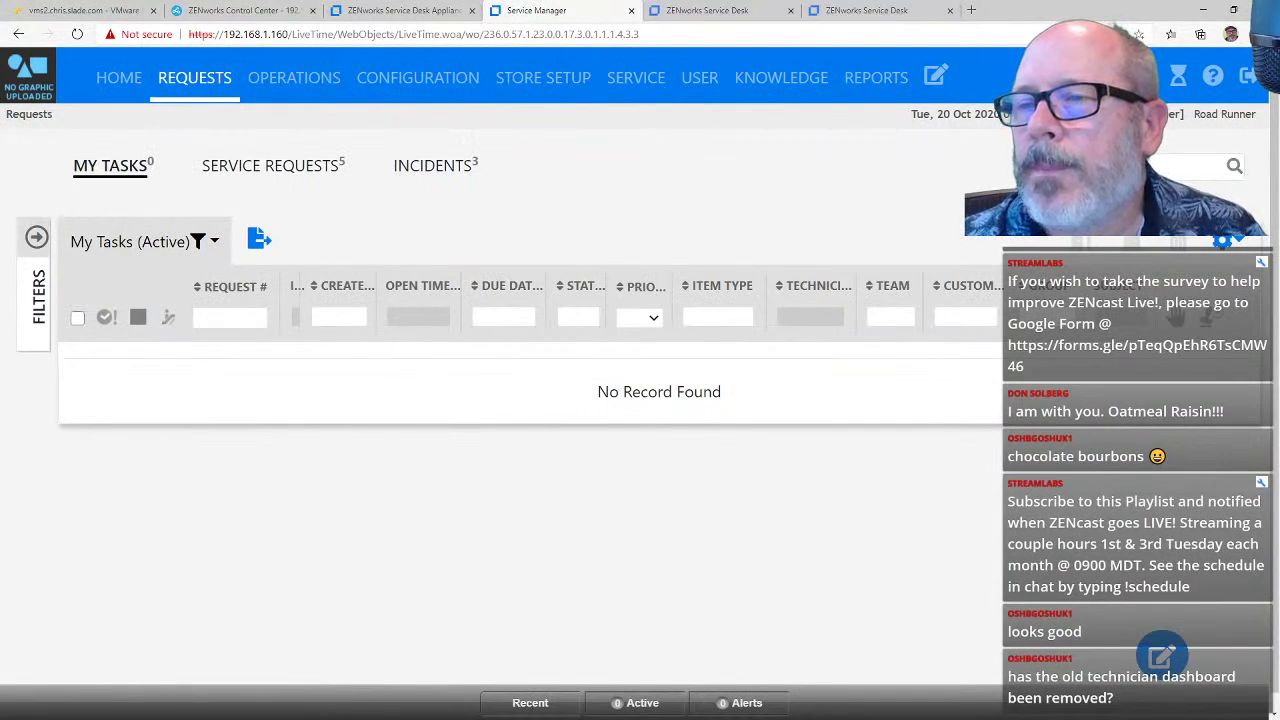
pyautogui.click(268, 170)
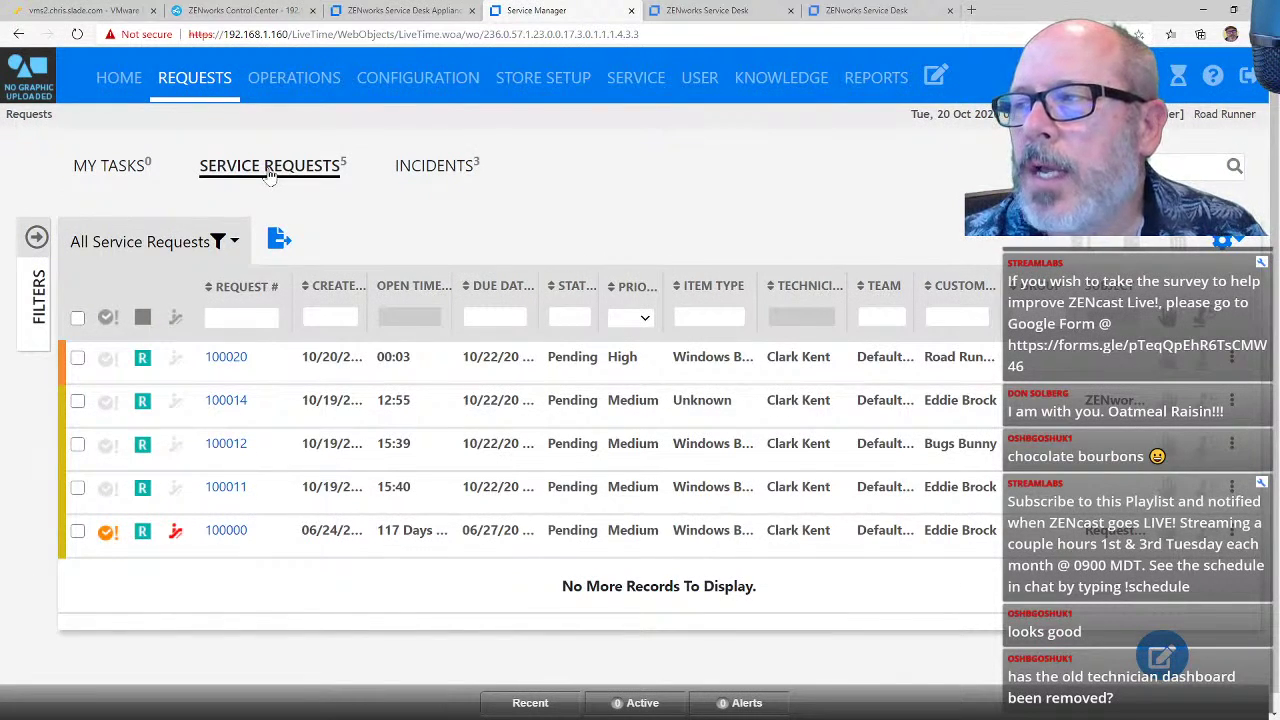
pyautogui.click(440, 170)
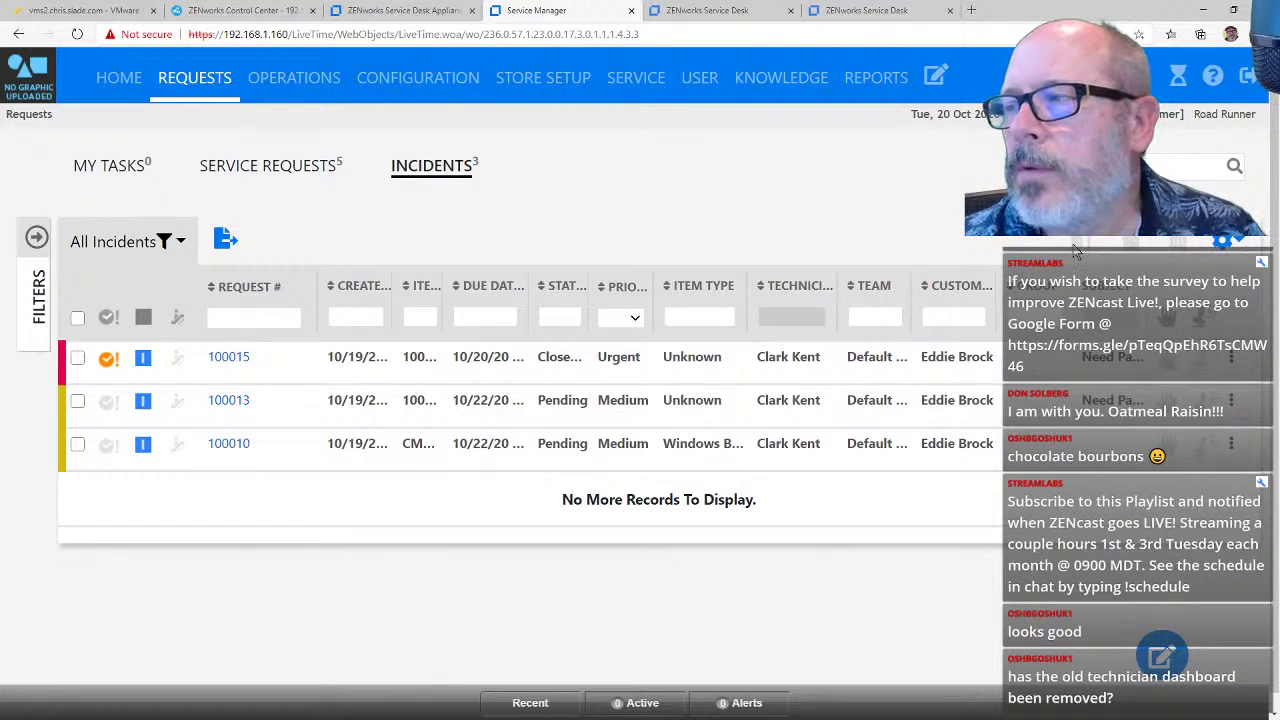
pyautogui.click(1222, 243)
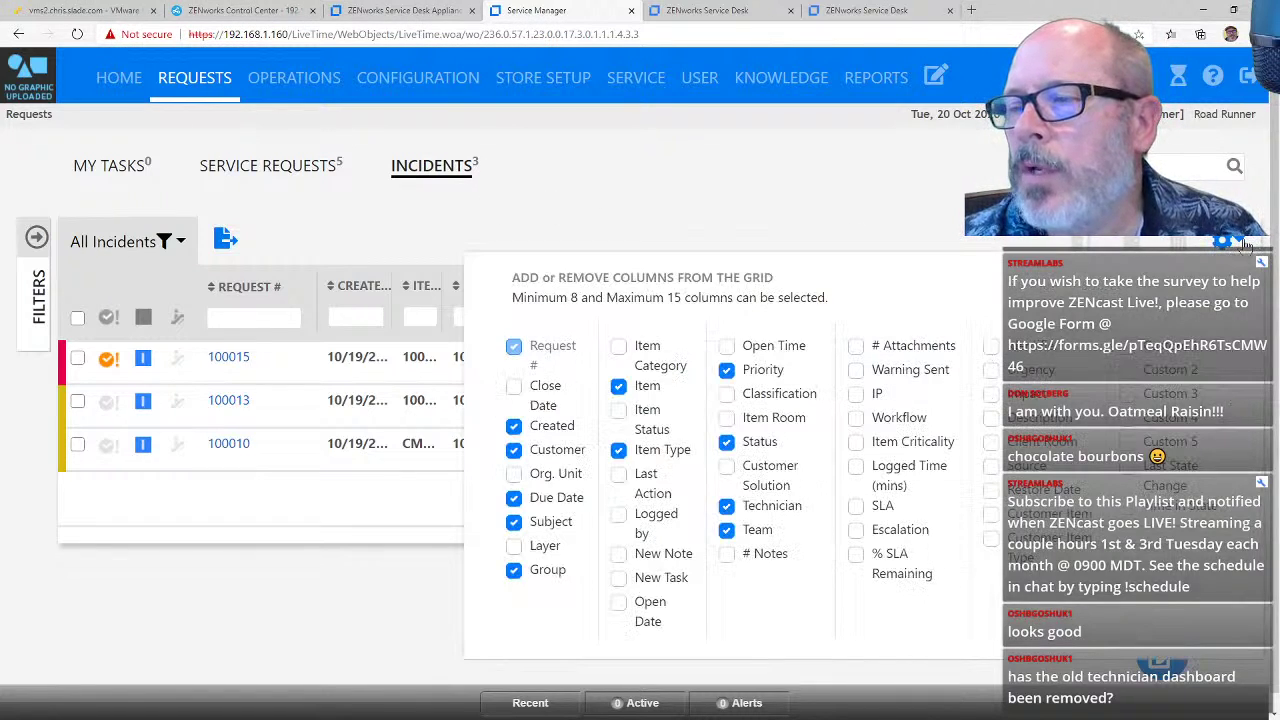
pyautogui.click(745, 212)
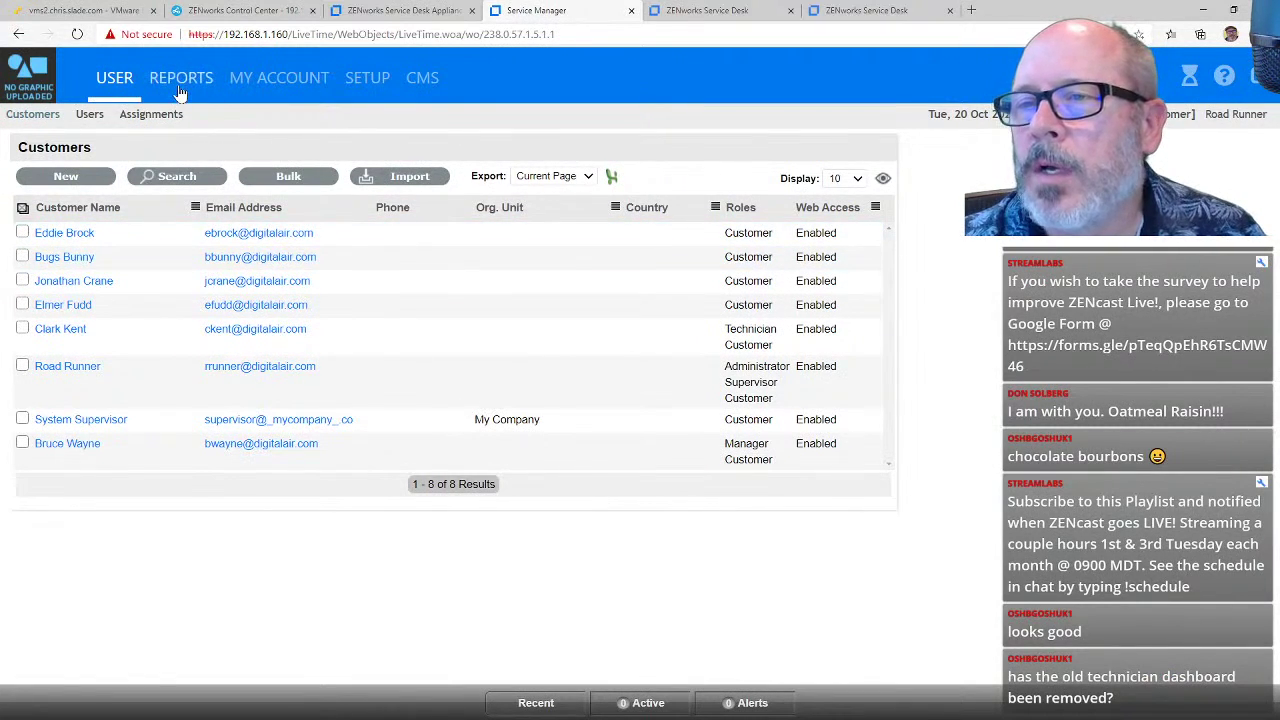
# Step: Look at the email server and portal customisation settings, then return to the empty technician My Tasks list
pyautogui.click(366, 88)
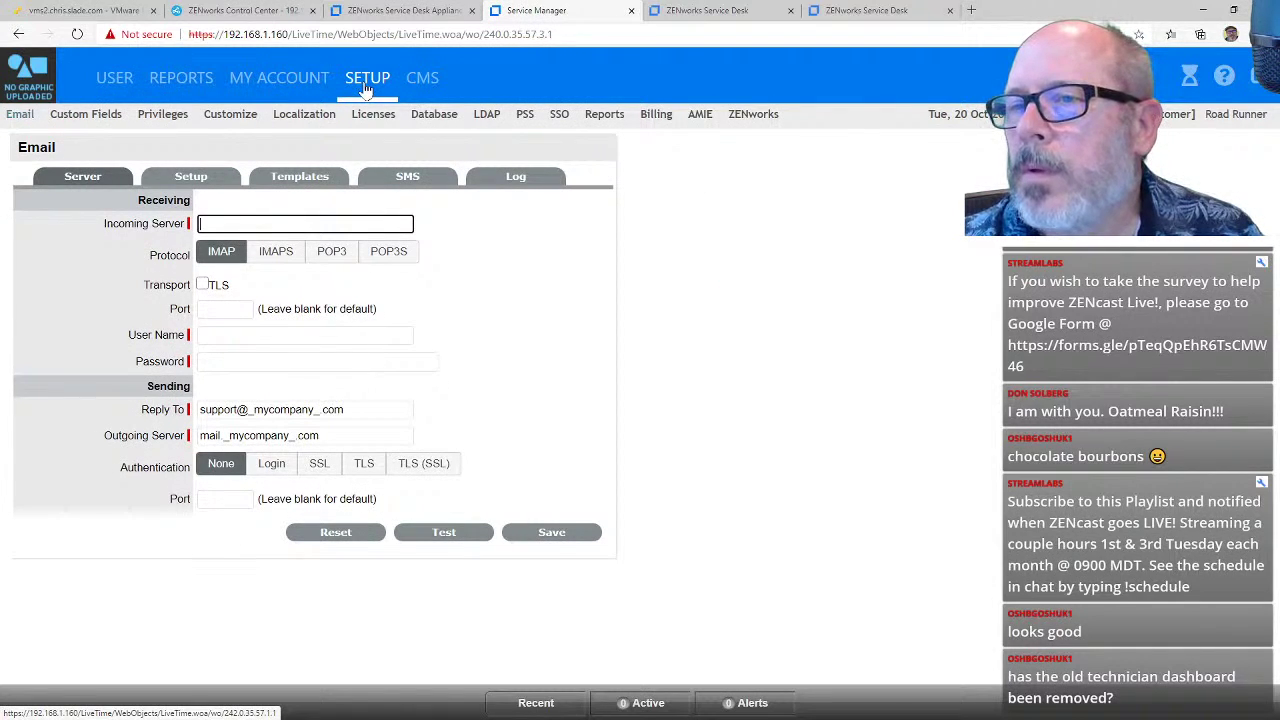
pyautogui.click(219, 122)
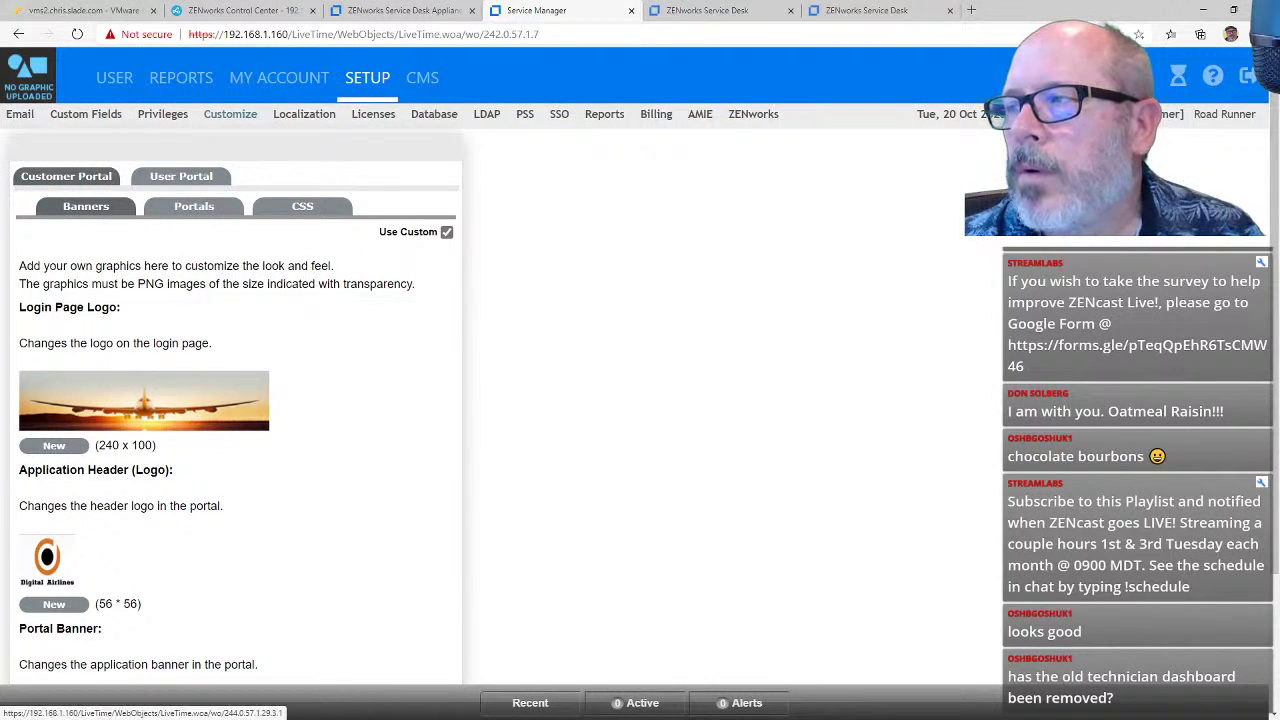
pyautogui.click(1100, 77)
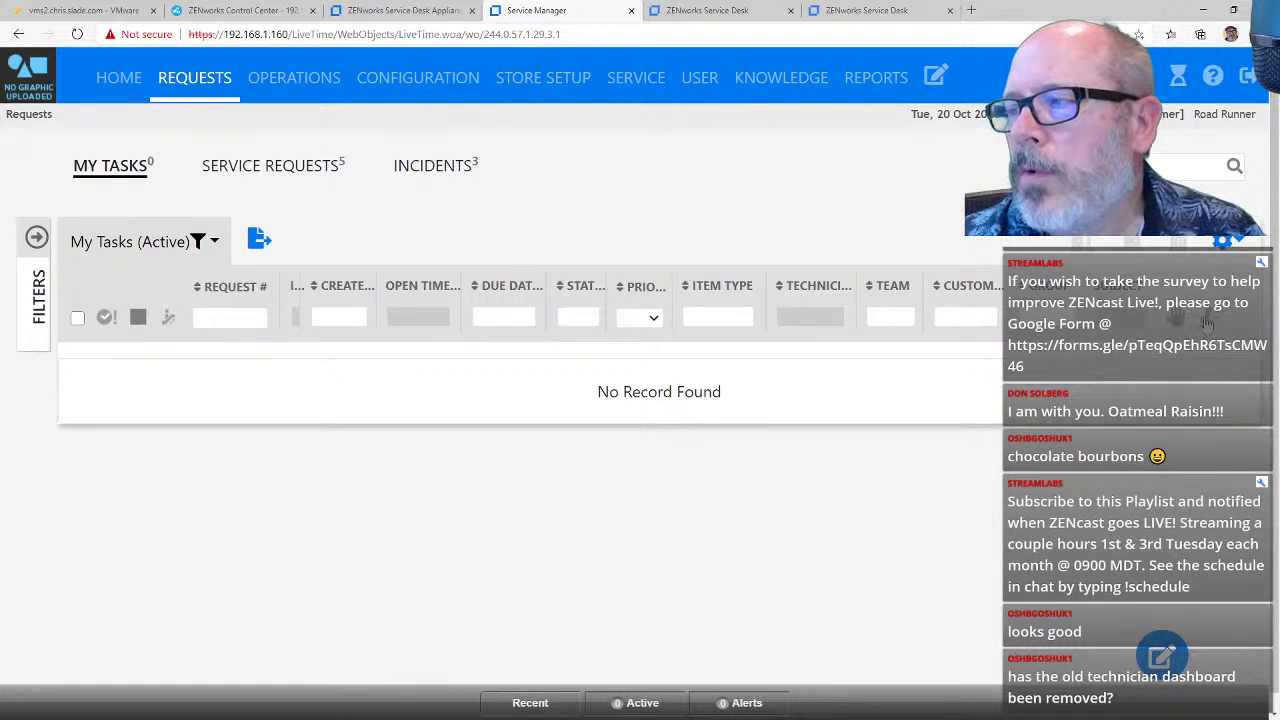
# Step: List all service requests, check request 100020's actions, then follow the Home notice to the technician Dashboard
pyautogui.click(270, 165)
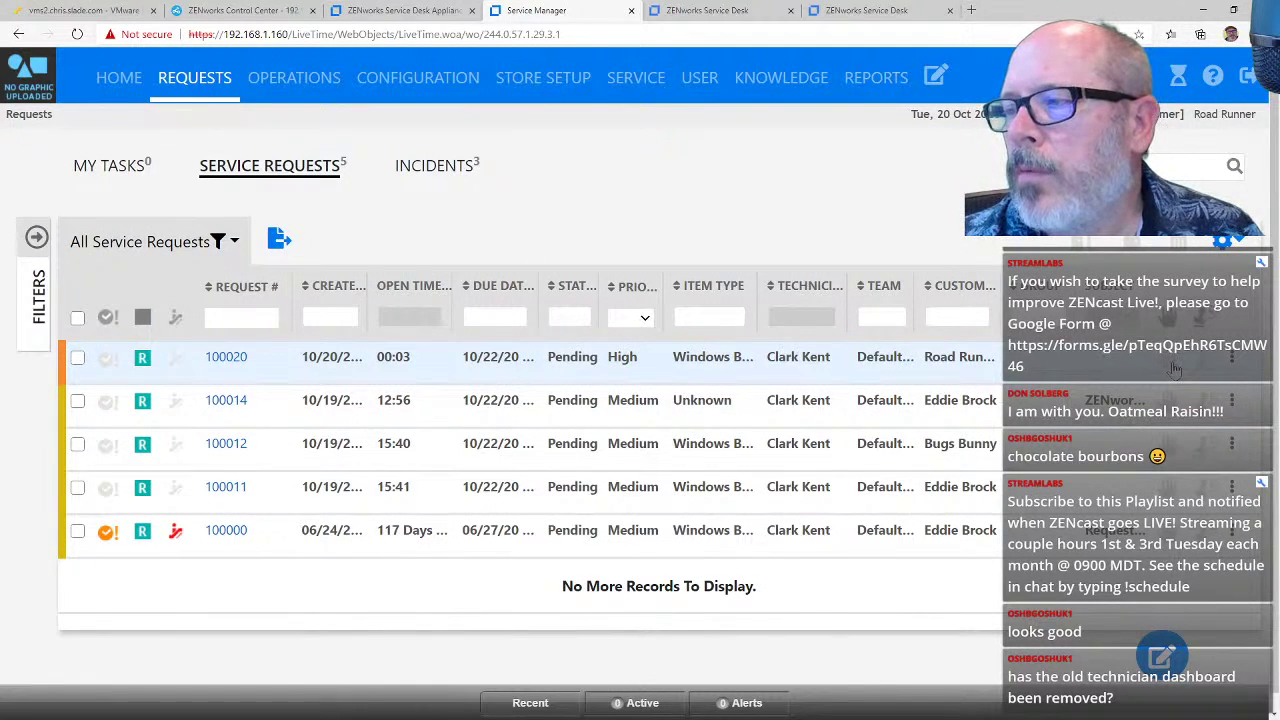
pyautogui.click(1233, 362)
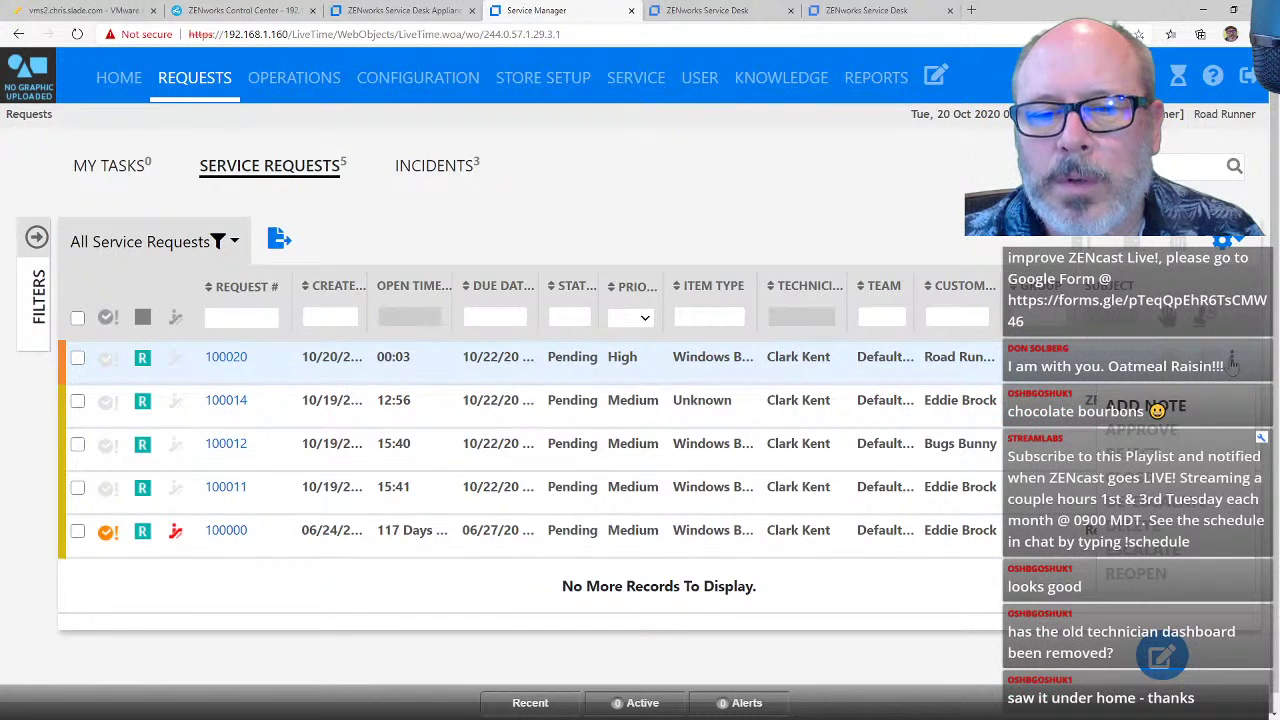
pyautogui.click(118, 78)
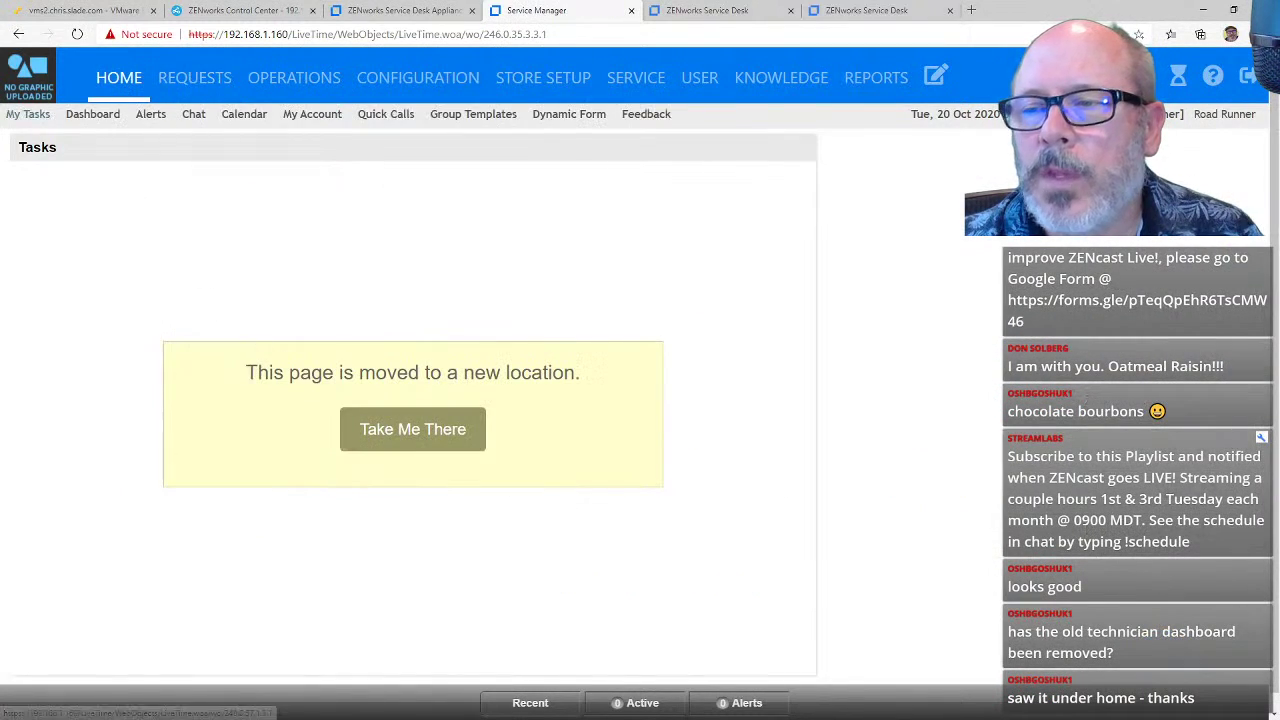
pyautogui.click(414, 440)
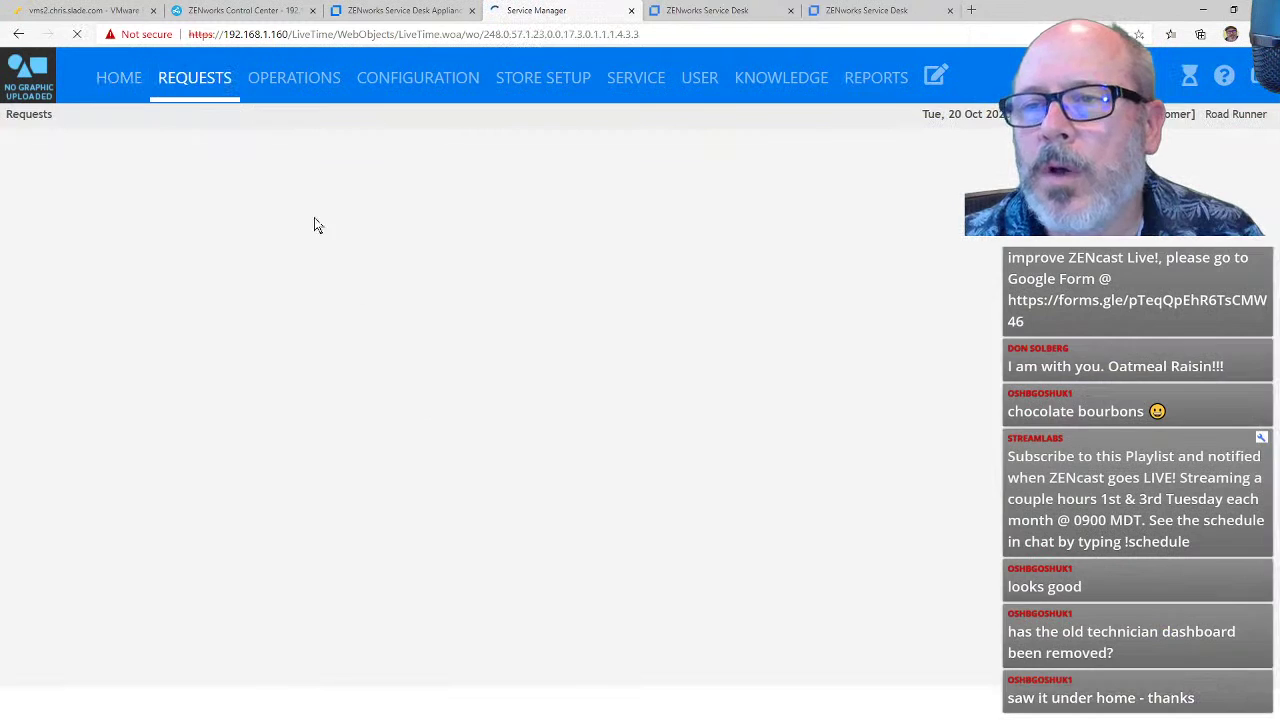
pyautogui.click(118, 78)
pyautogui.click(100, 115)
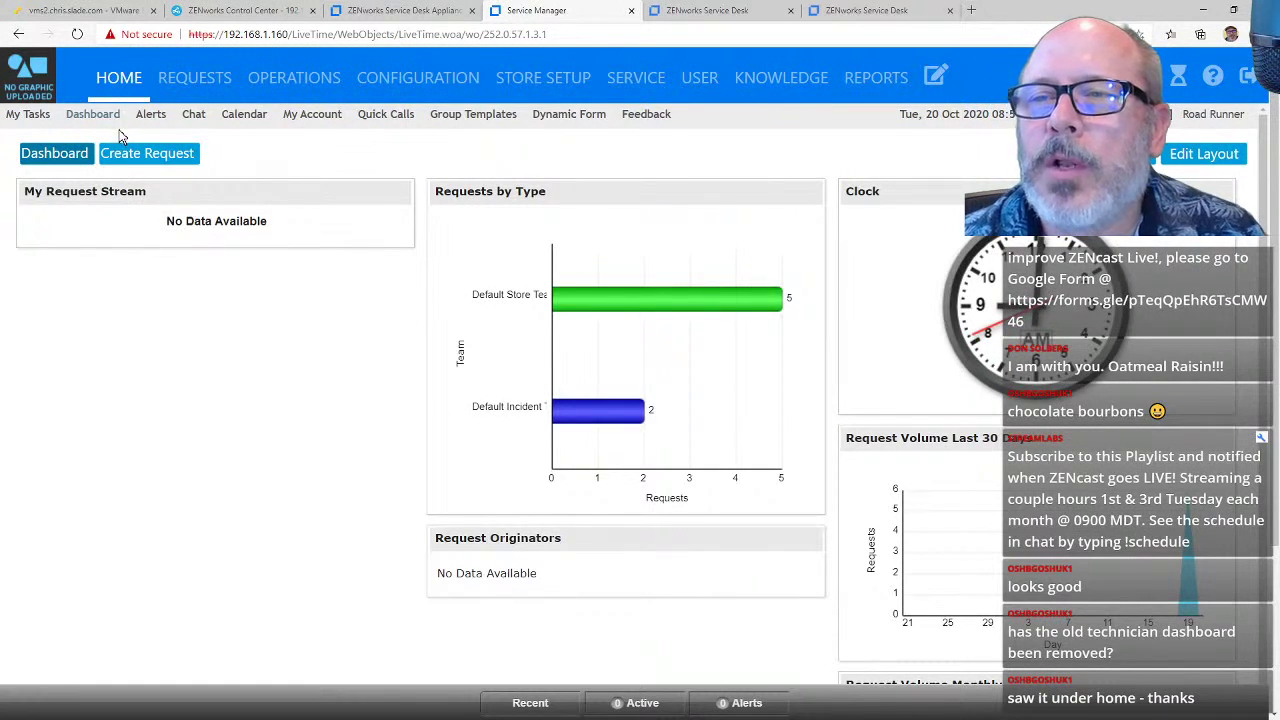
# Step: Browse the Requests, Configuration, Store Setup, Service, User and Knowledge areas, ending on KPI Reports
pyautogui.click(195, 88)
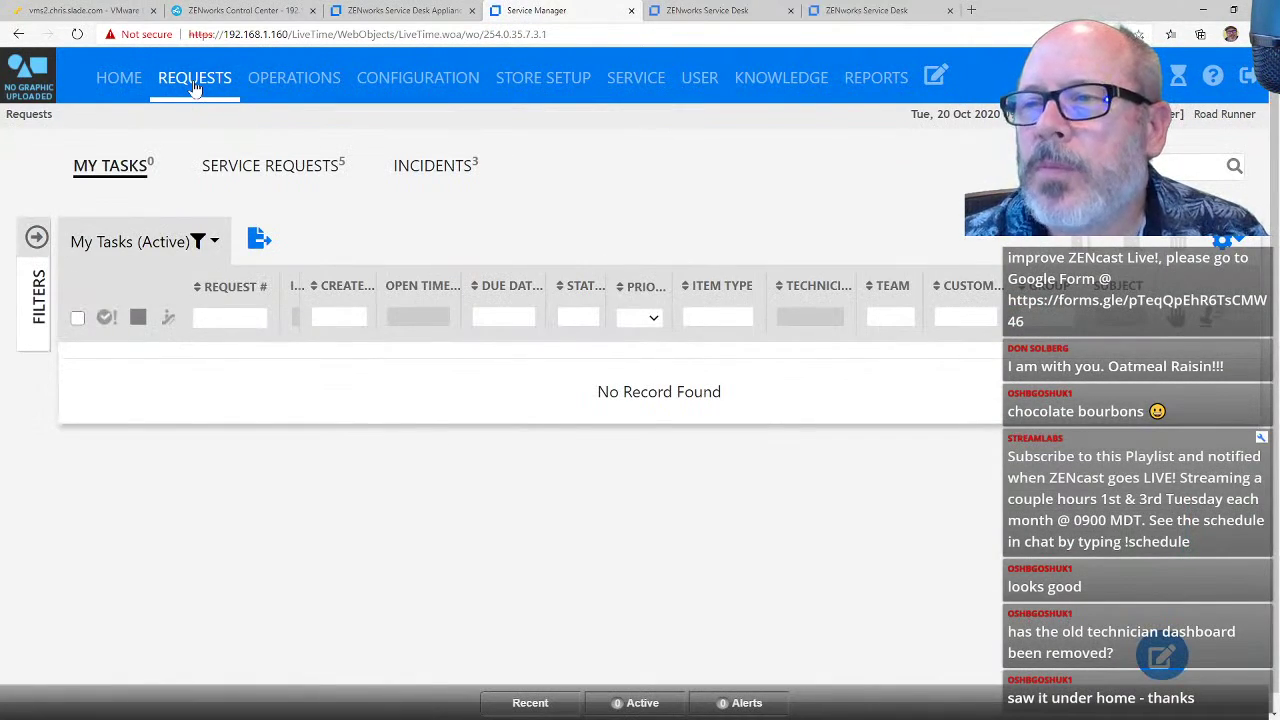
pyautogui.click(306, 88)
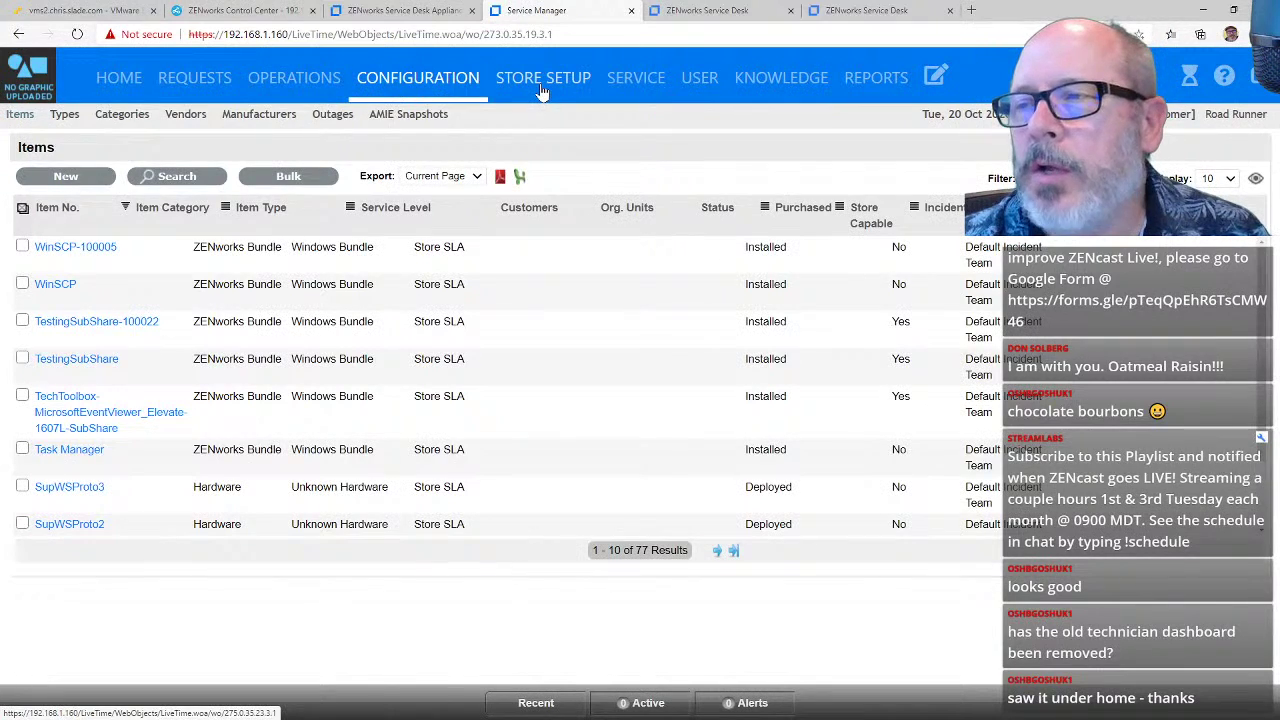
pyautogui.click(541, 89)
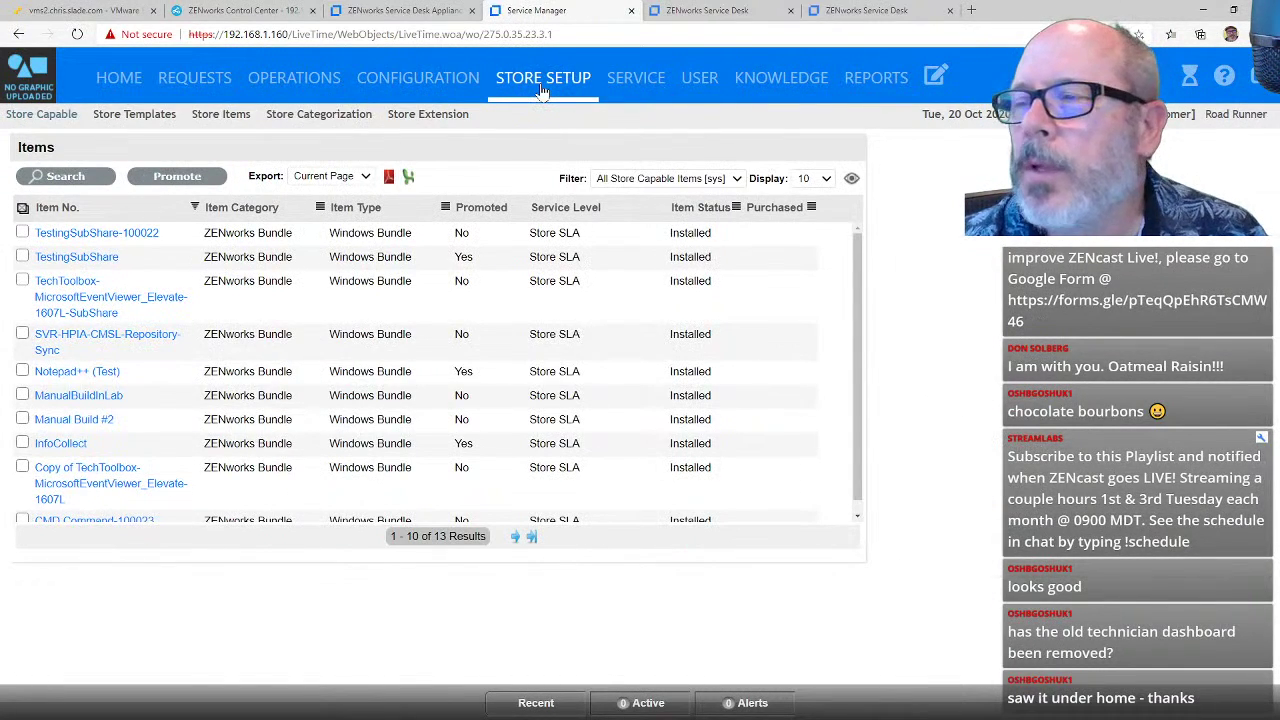
pyautogui.click(633, 79)
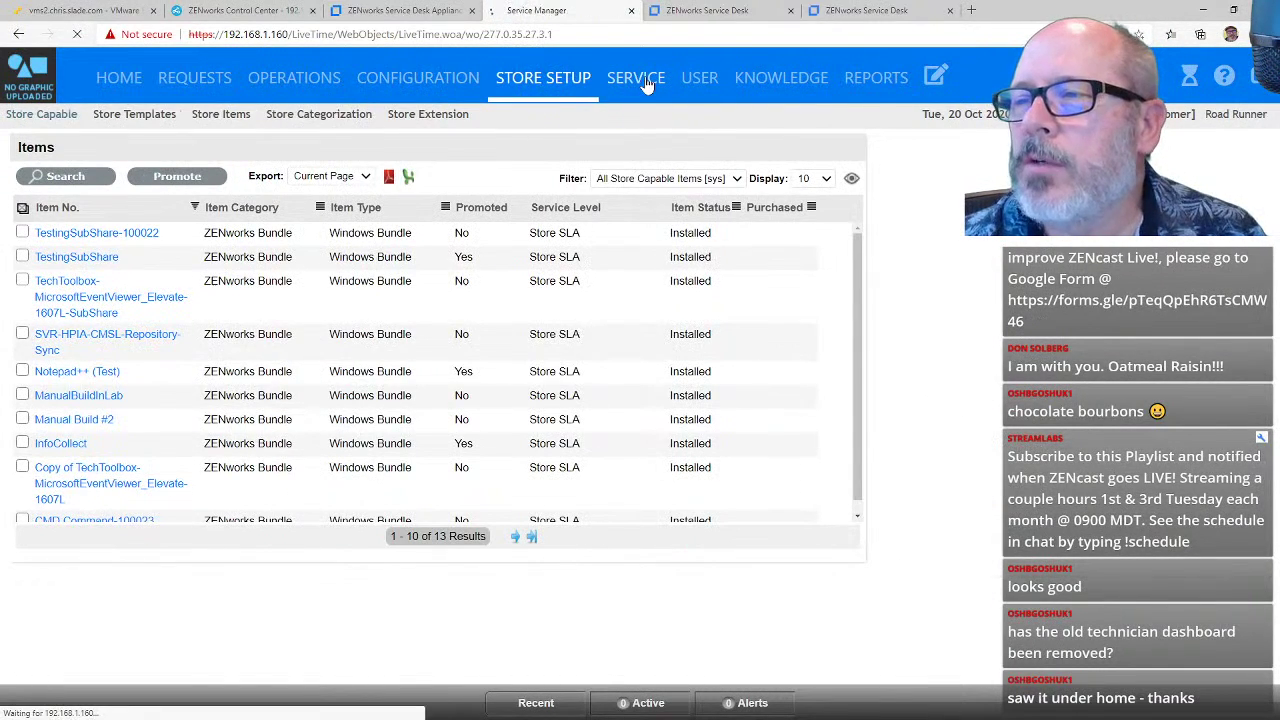
pyautogui.click(690, 86)
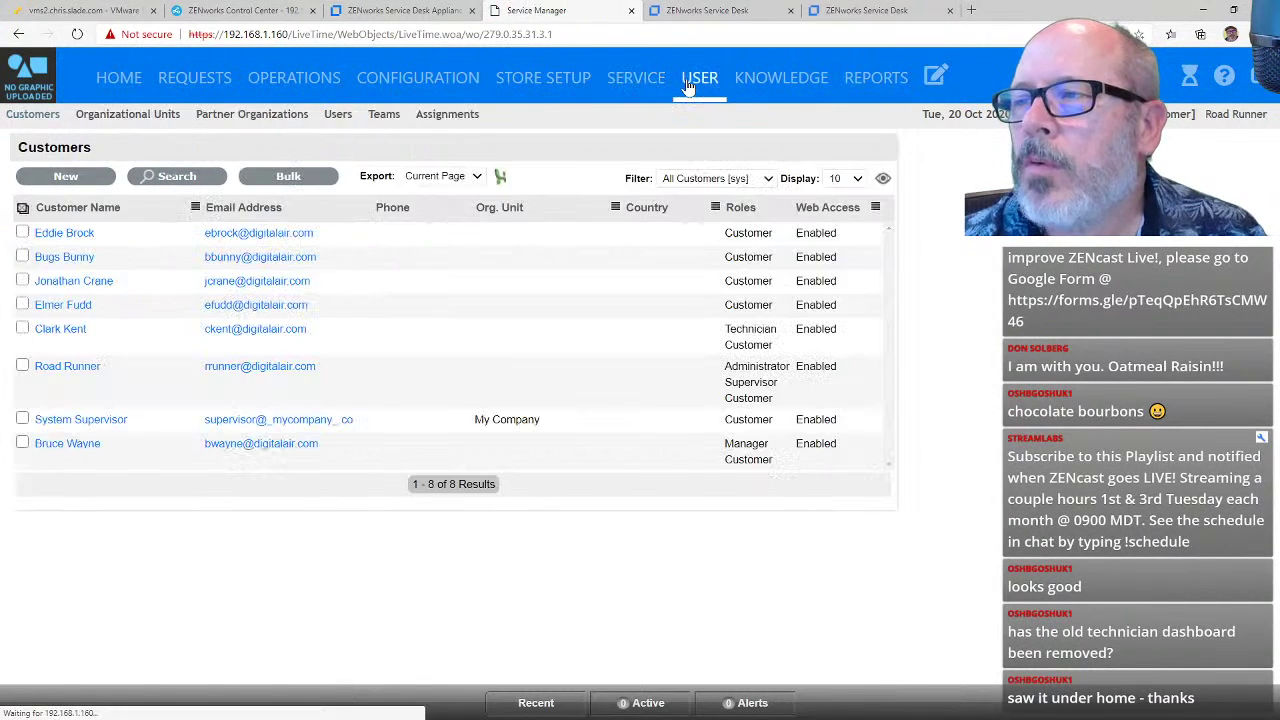
pyautogui.click(755, 90)
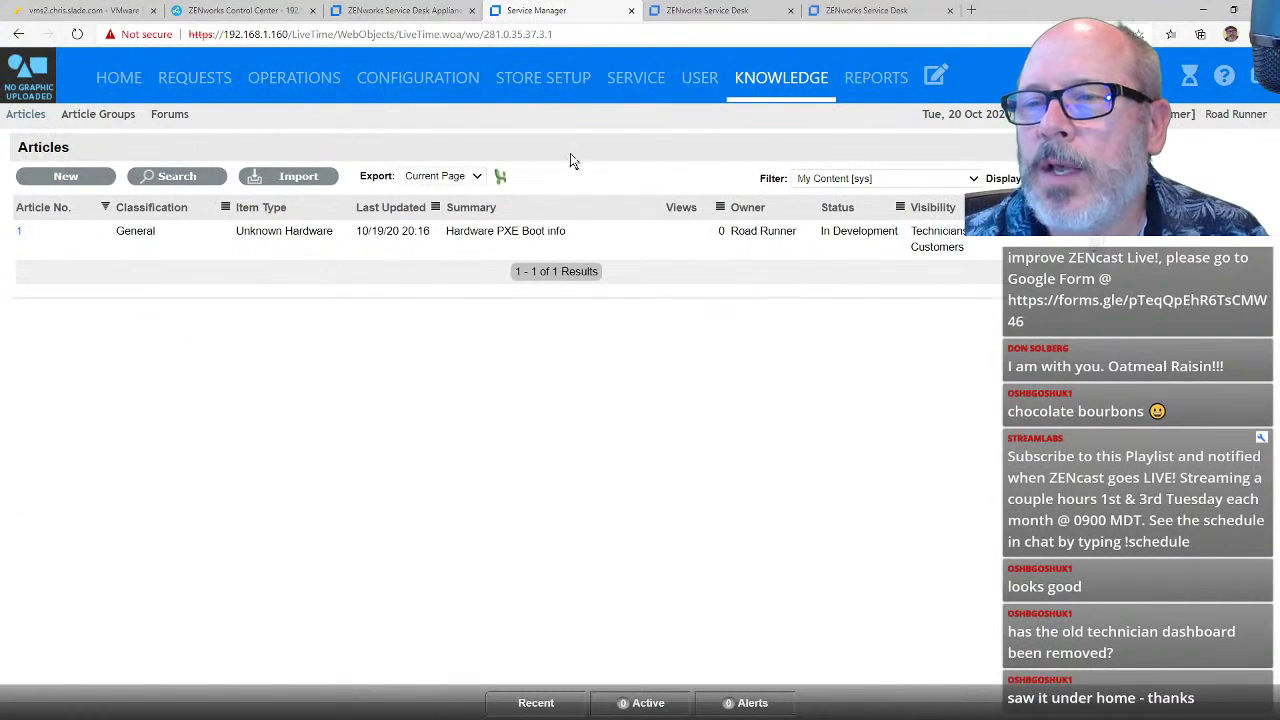
pyautogui.click(860, 88)
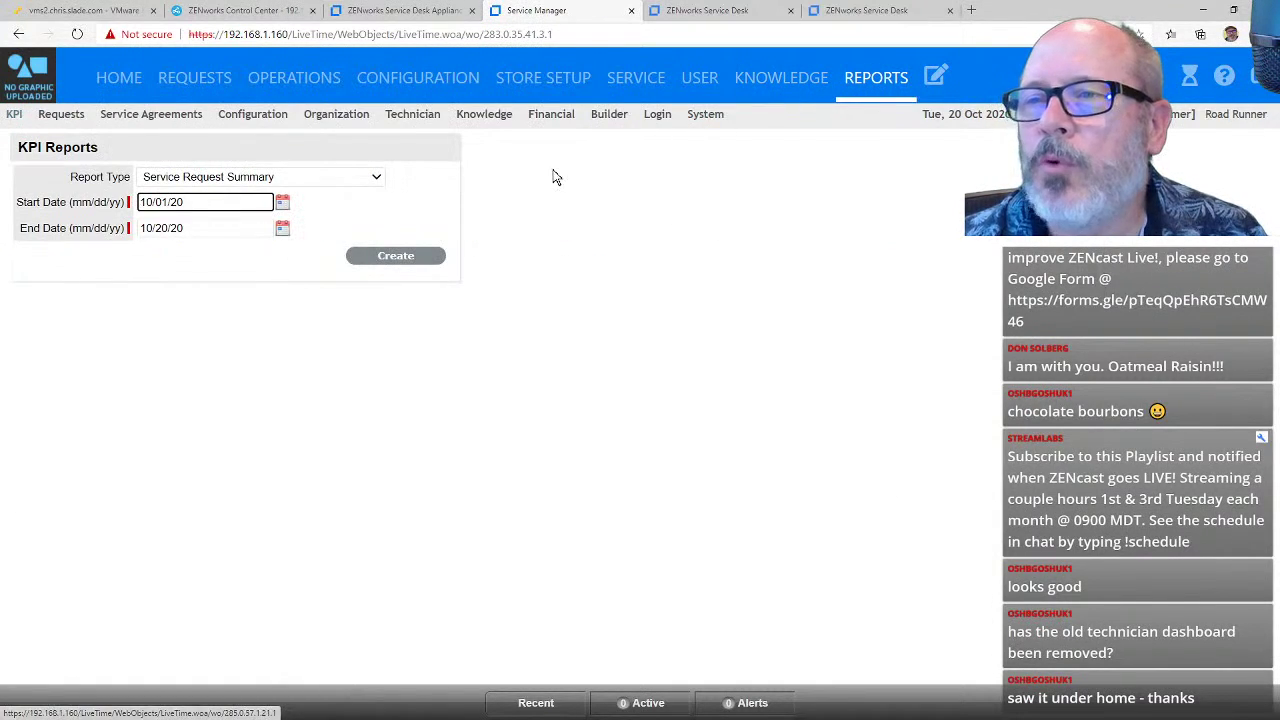
# Step: Review the System statistics report and highlight disk 2's 46.00 GB free storage
pyautogui.click(690, 113)
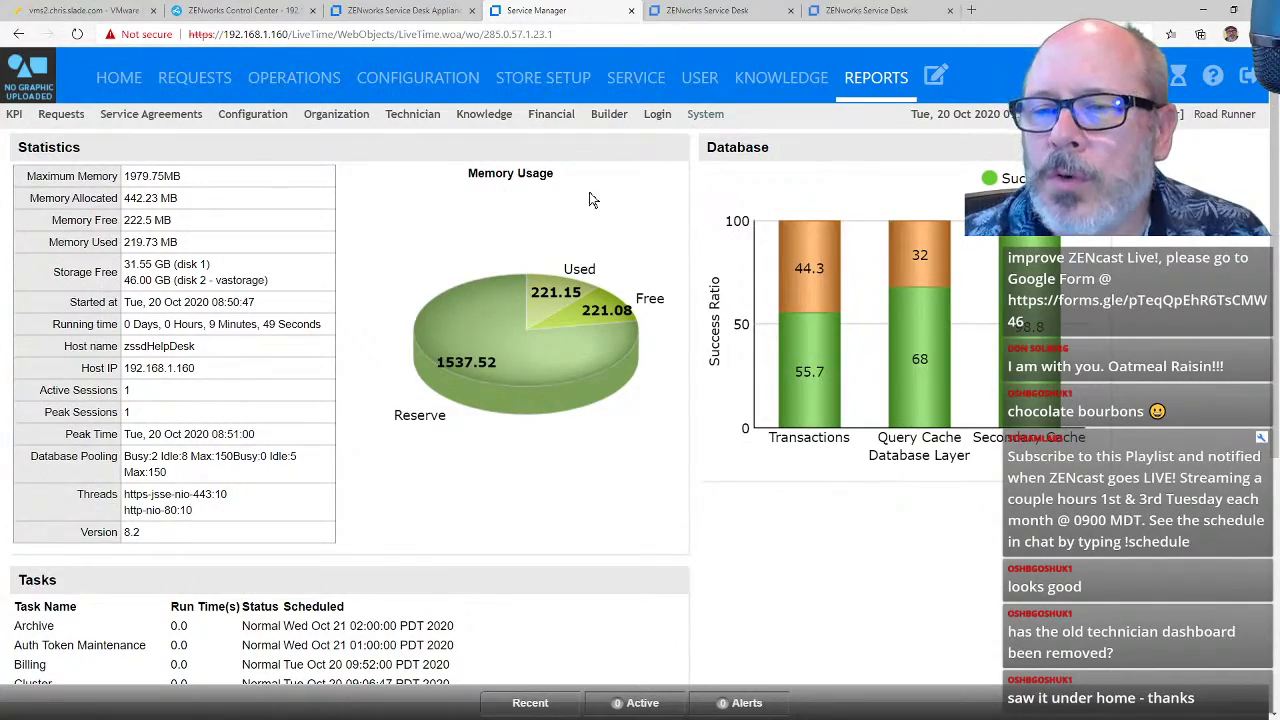
pyautogui.scroll(-4, 590, 200)
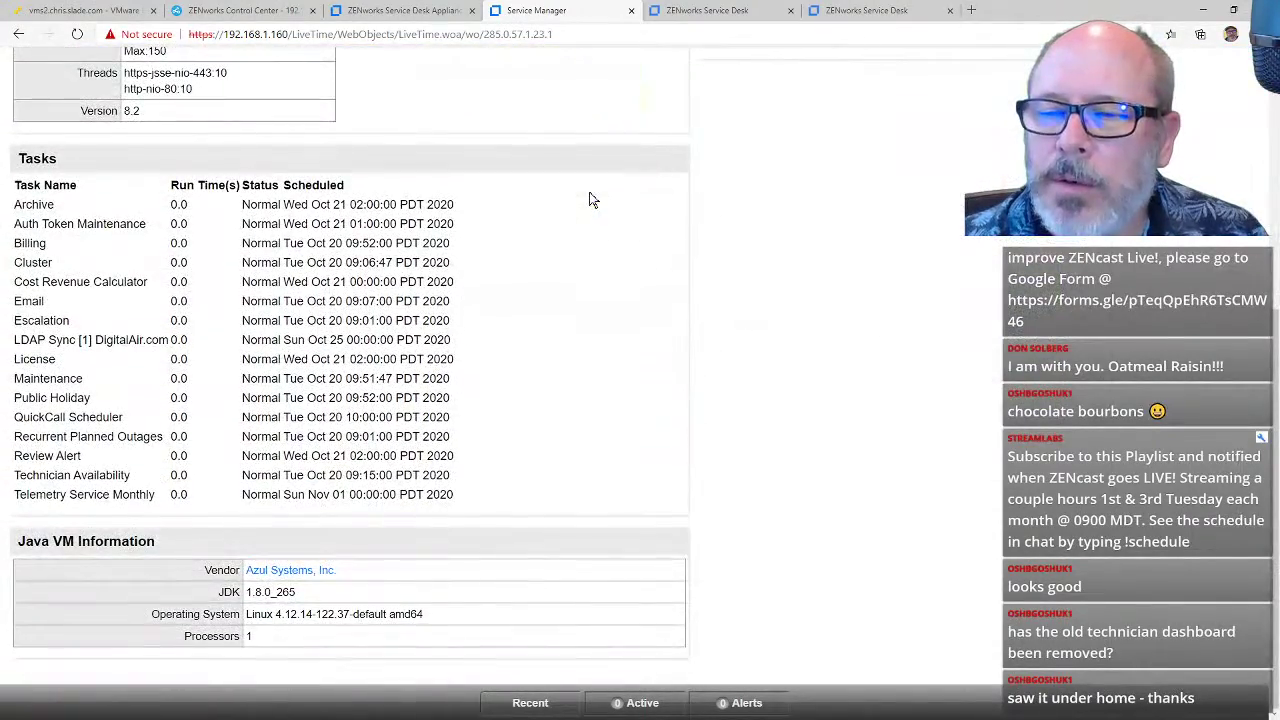
pyautogui.scroll(4, 590, 200)
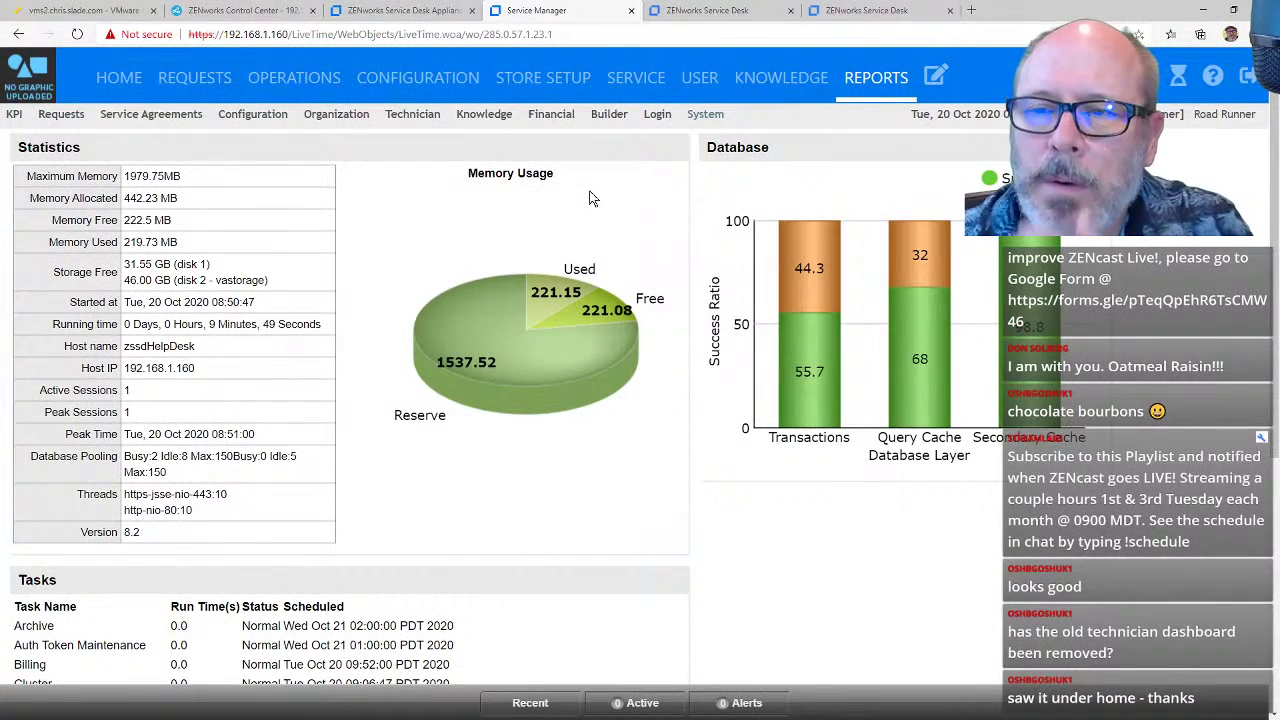
pyautogui.moveTo(284, 287); pyautogui.dragTo(128, 282)
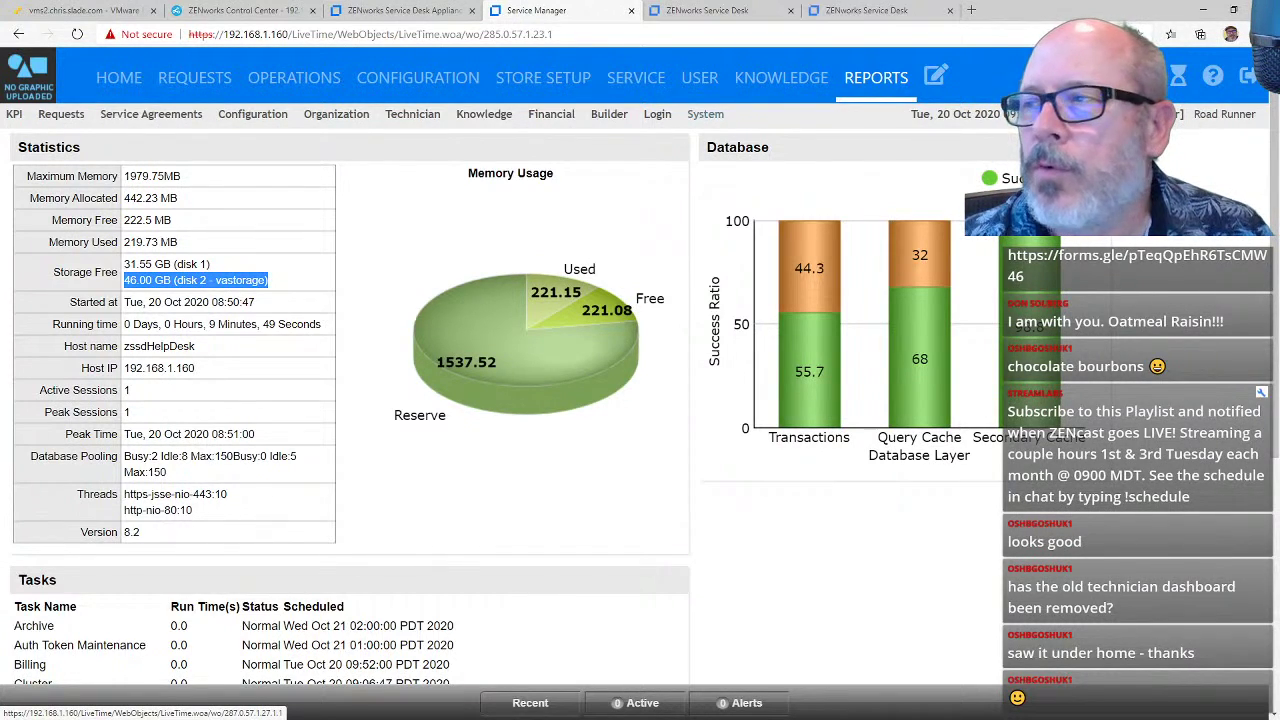
# Step: In the admin portal, view the Reports login list and Alert Manager Statistics
pyautogui.click(1143, 77)
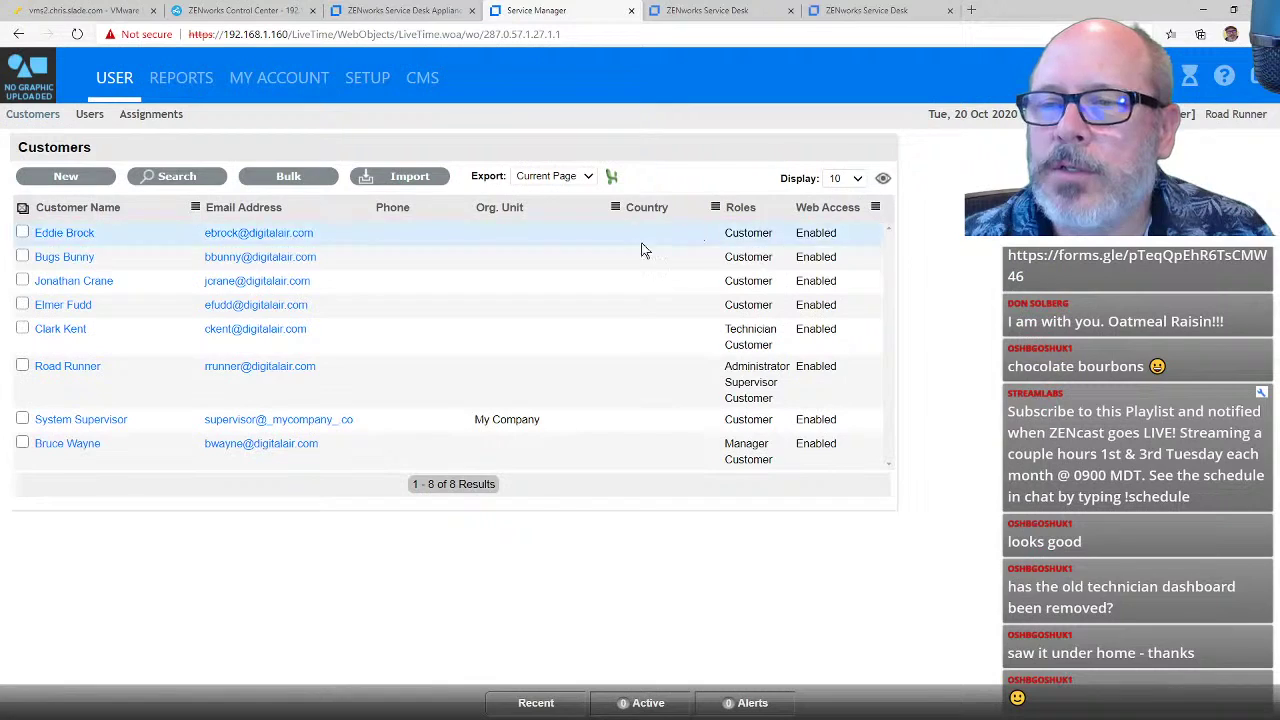
pyautogui.click(193, 80)
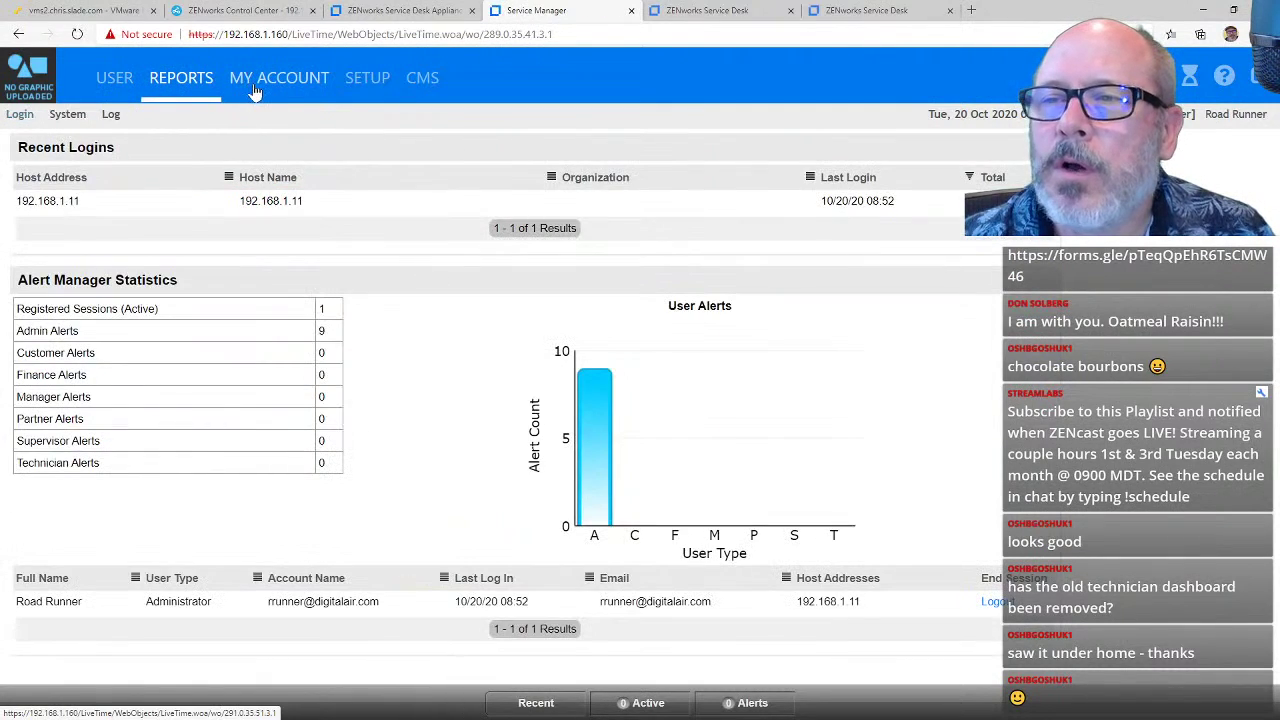
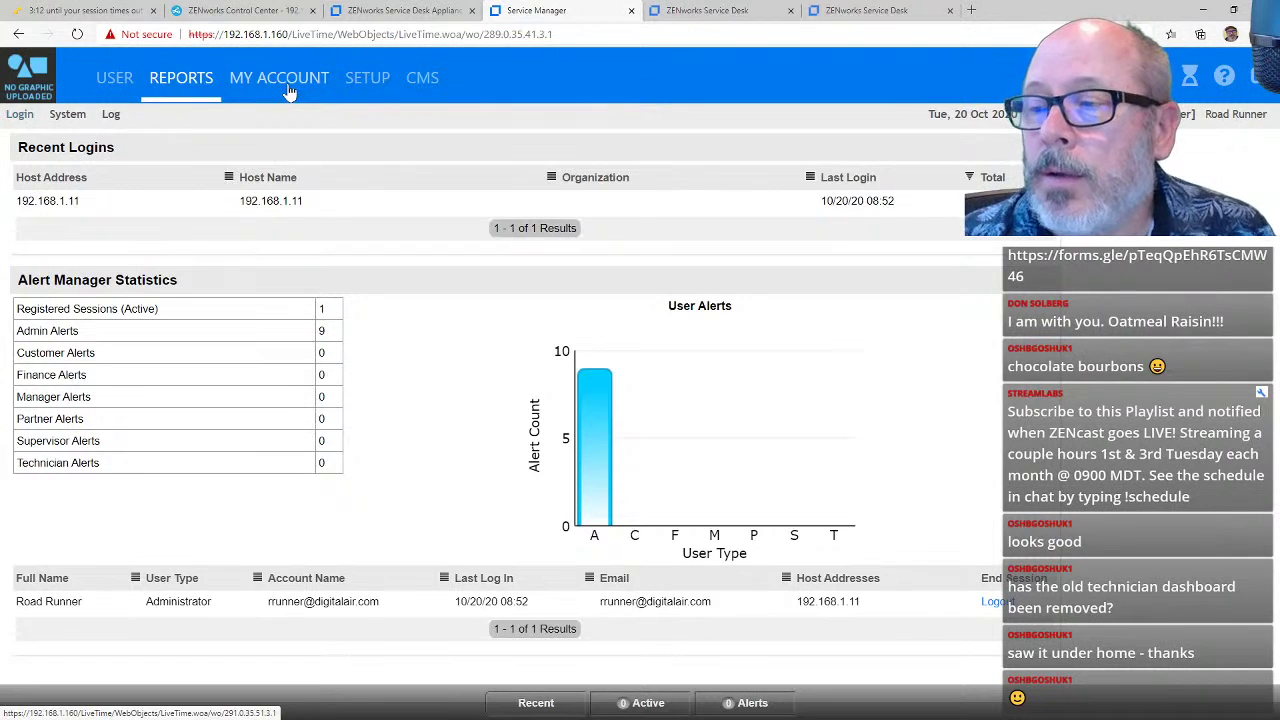
# Step: Review the ZENworks setup page with server address 192.168.1.150 and automatic configuration, then go to Customers
pyautogui.click(368, 91)
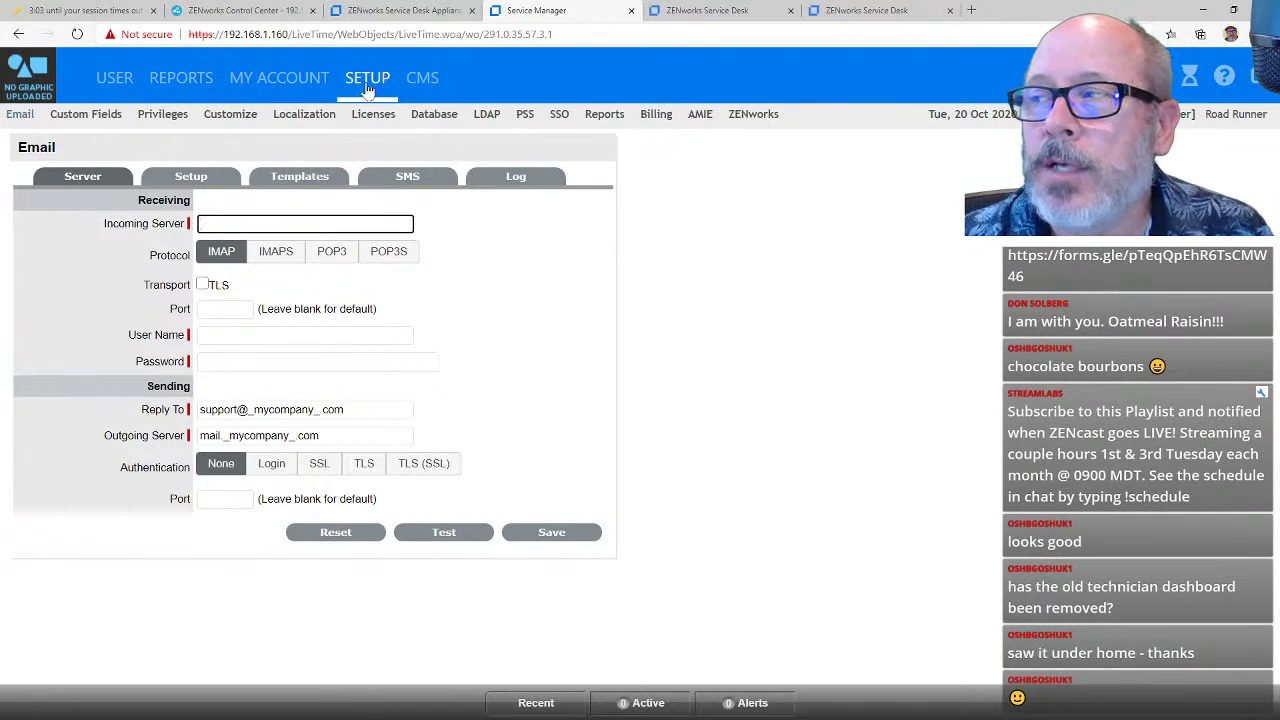
pyautogui.click(745, 125)
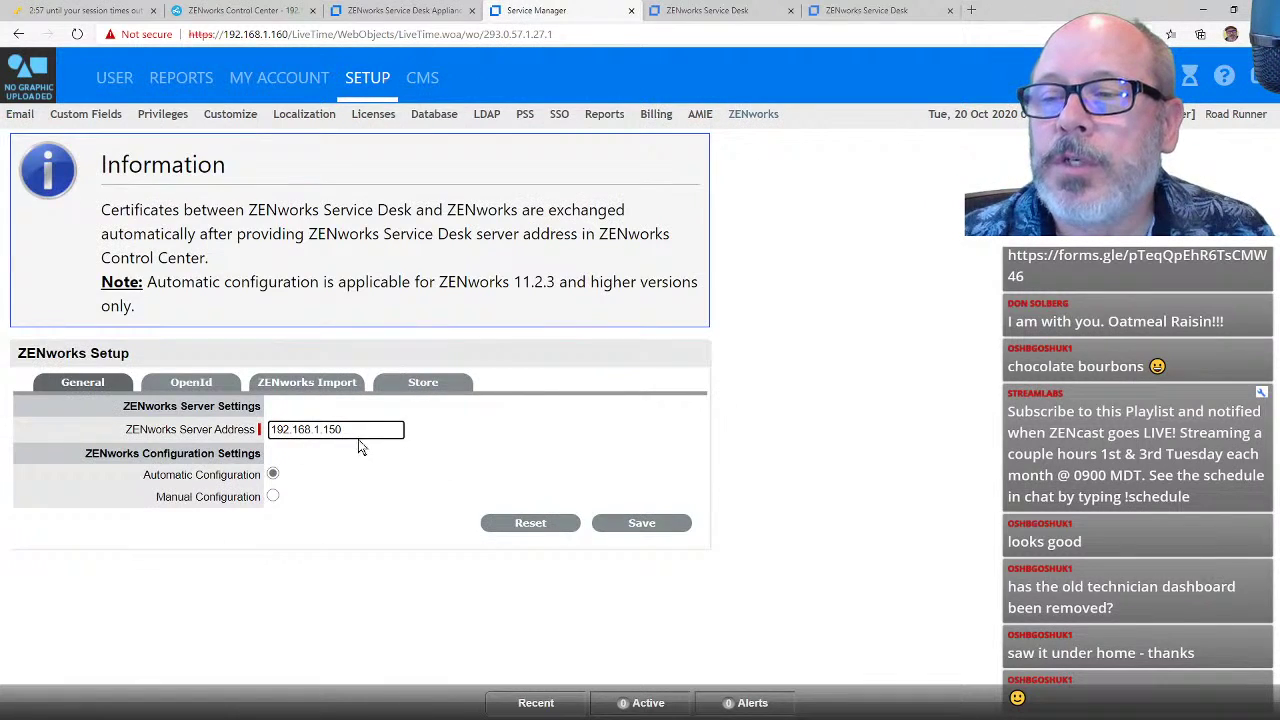
pyautogui.moveTo(358, 439); pyautogui.dragTo(312, 430)
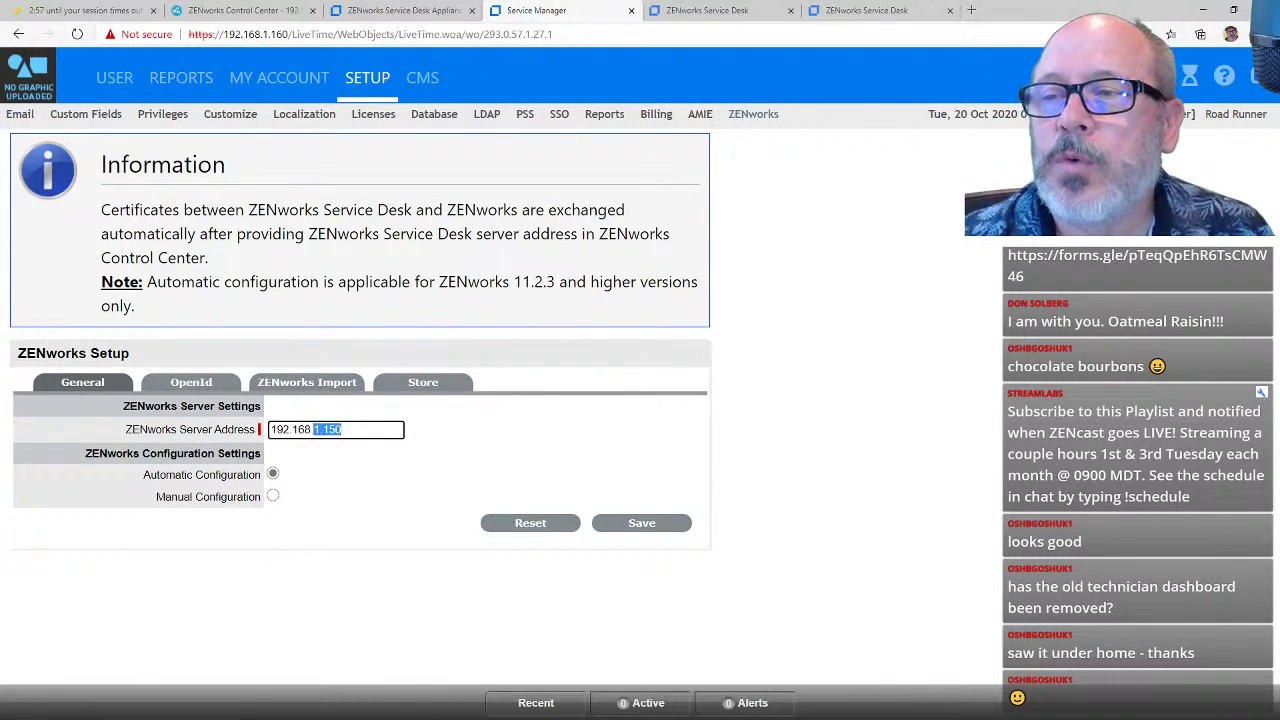
pyautogui.click(925, 234)
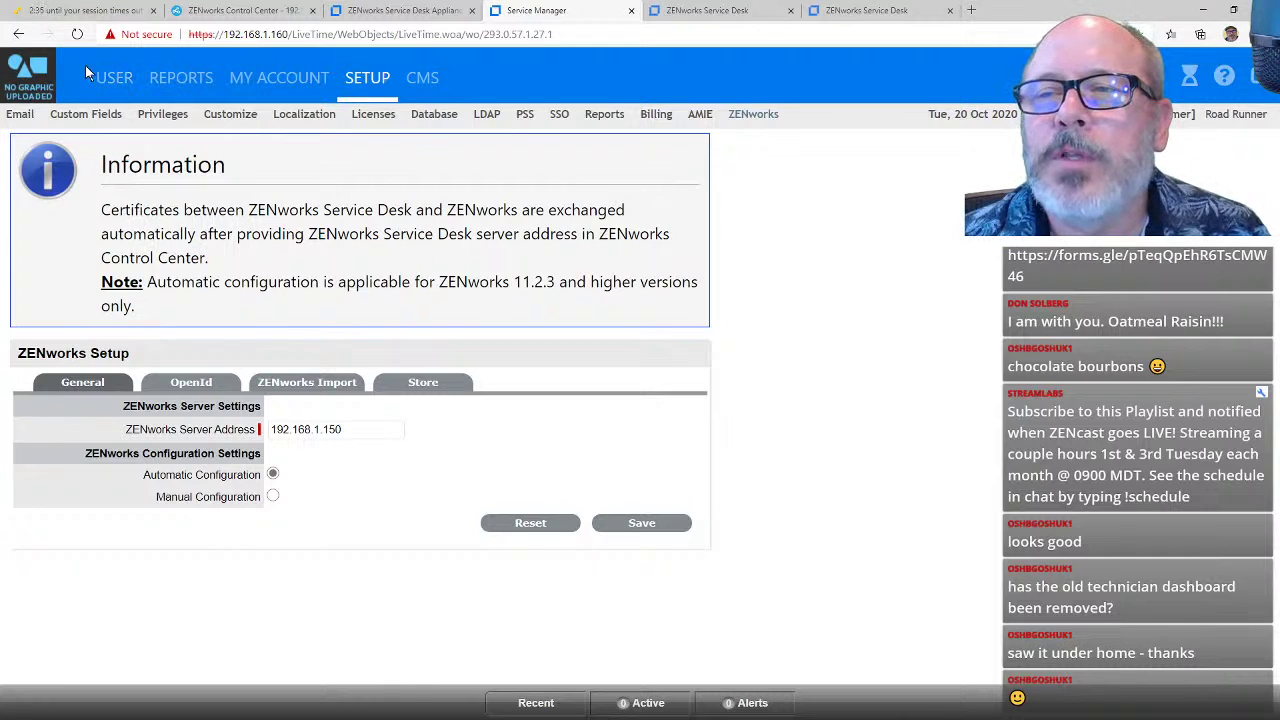
pyautogui.click(115, 80)
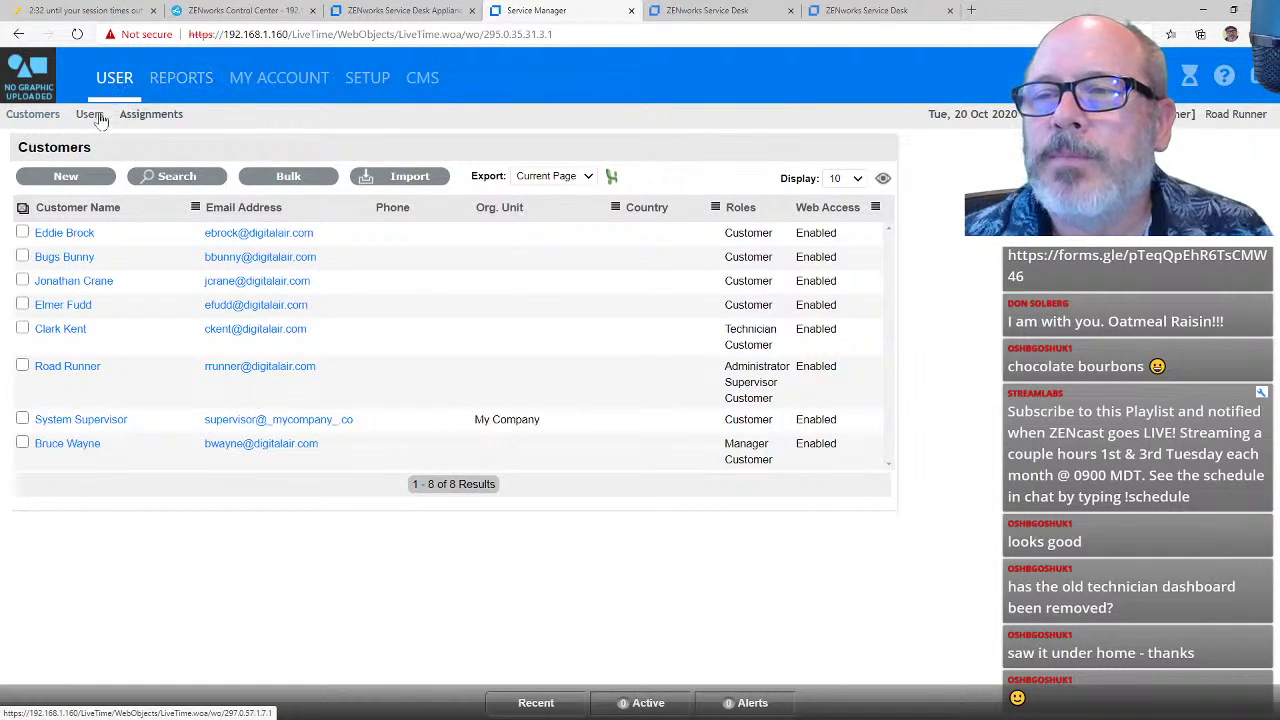
# Step: List the three users, check the Getting Started checklist and users help guide, then go to Reports
pyautogui.click(97, 116)
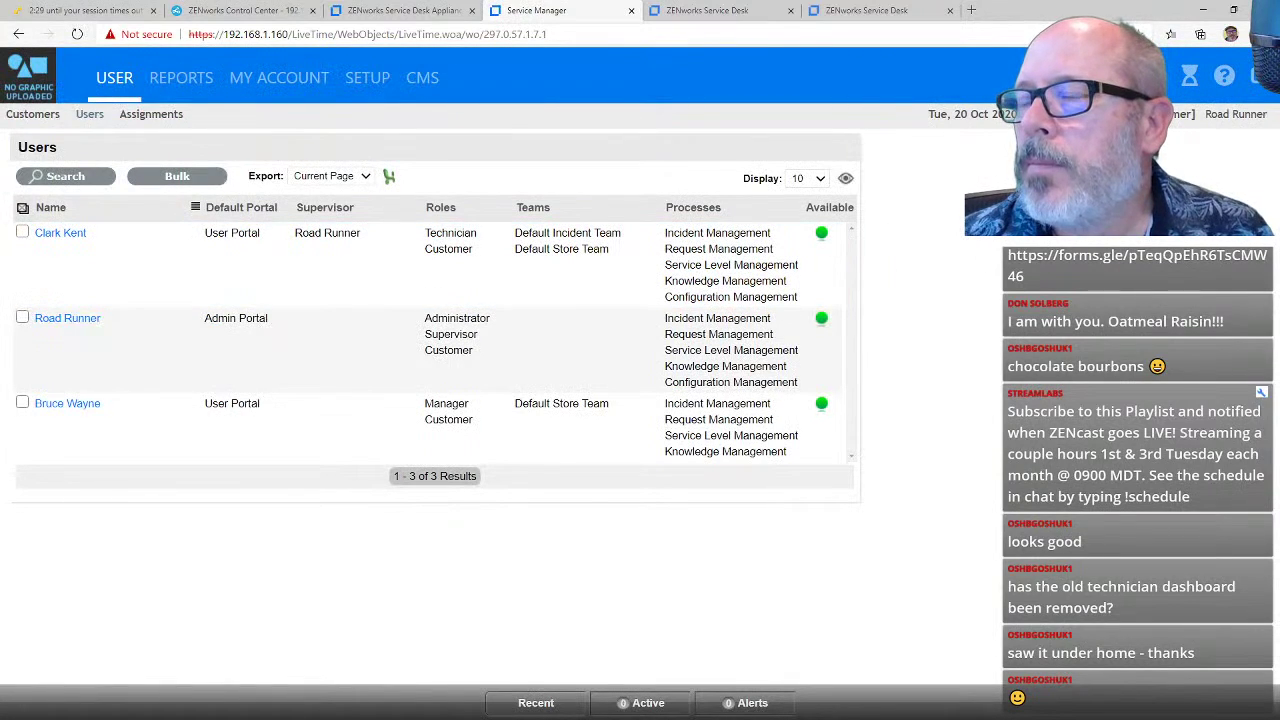
pyautogui.click(1191, 78)
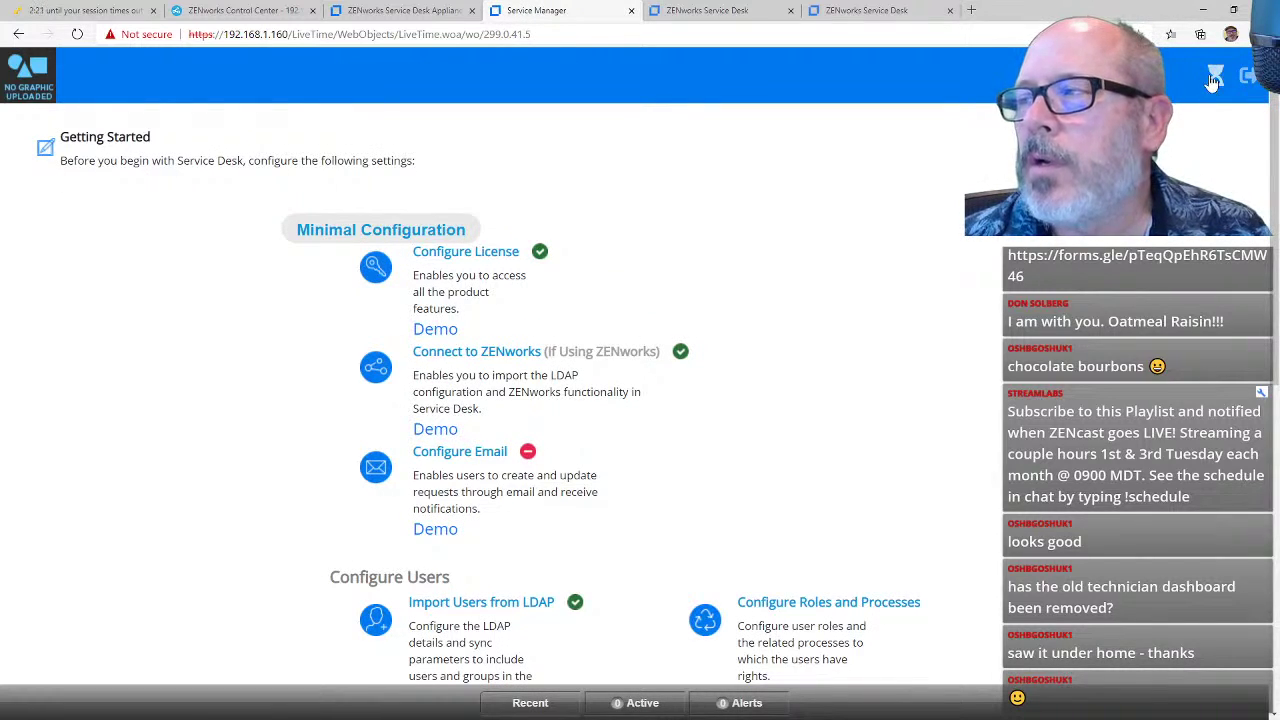
pyautogui.click(1210, 76)
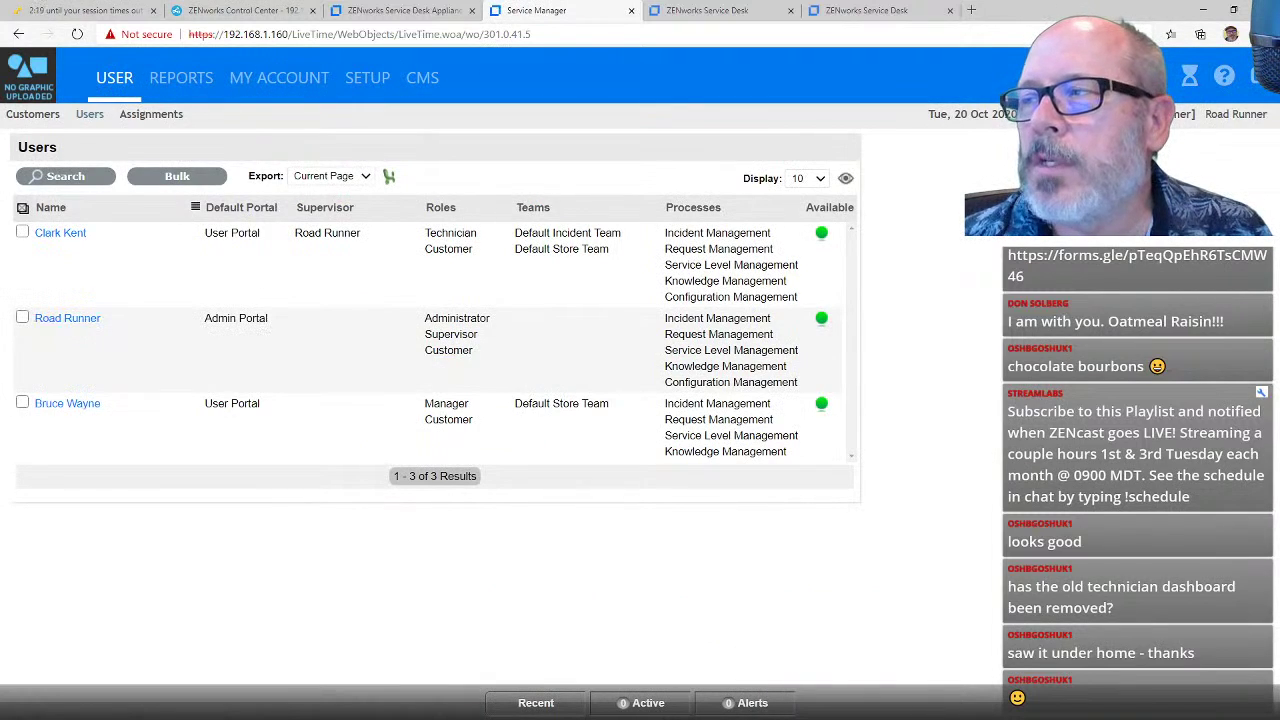
pyautogui.click(1224, 76)
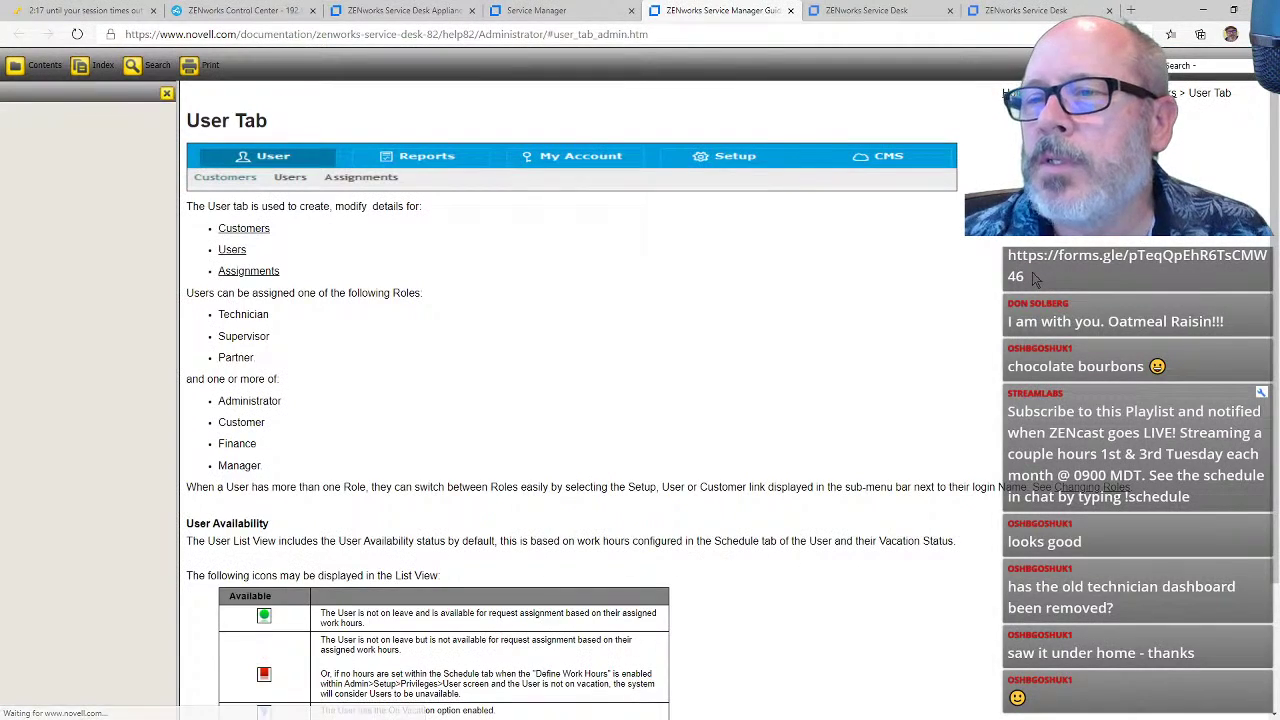
pyautogui.click(790, 11)
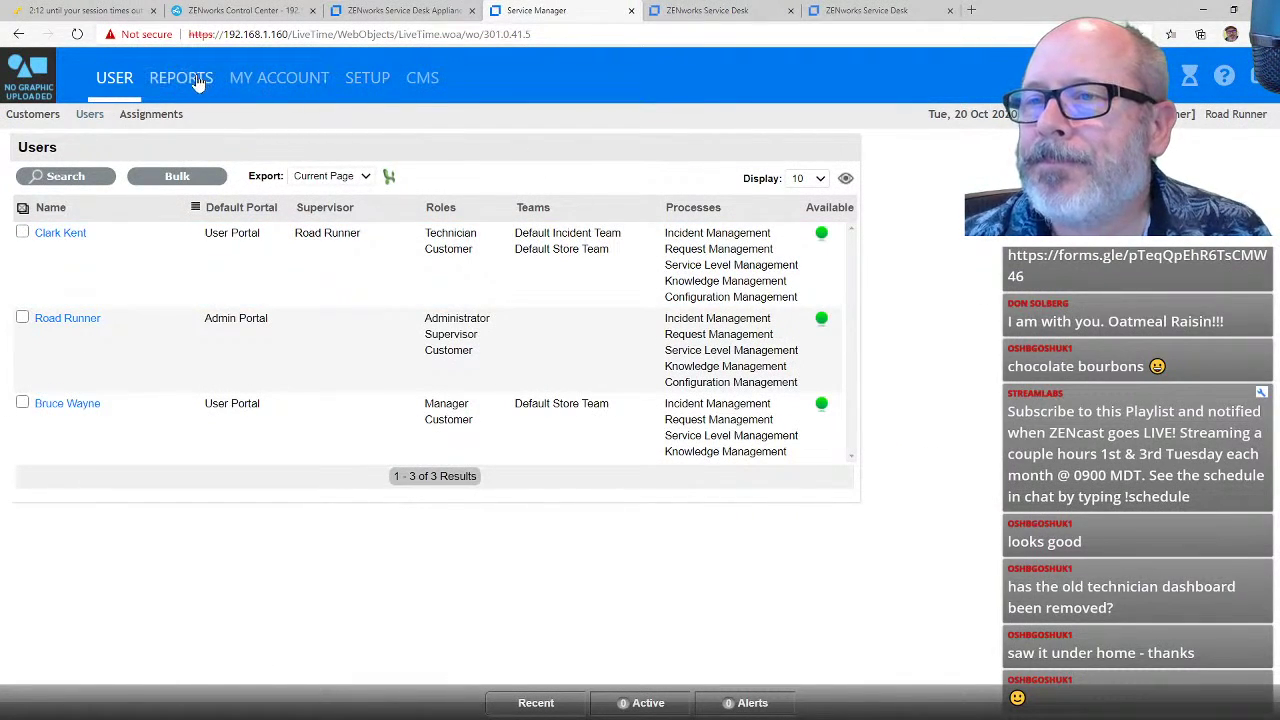
pyautogui.click(199, 85)
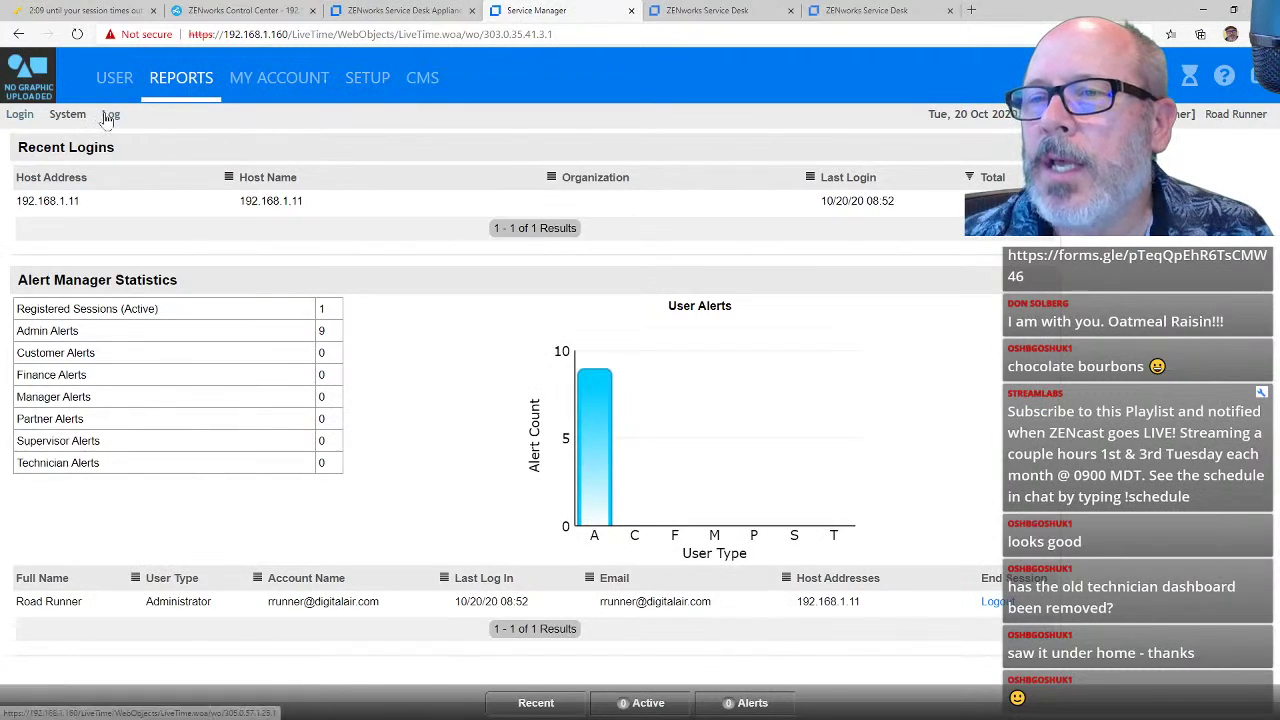
# Step: Export the system logs from the Log File Viewer as SystemLogs (1).zip and show it in Downloads
pyautogui.click(110, 116)
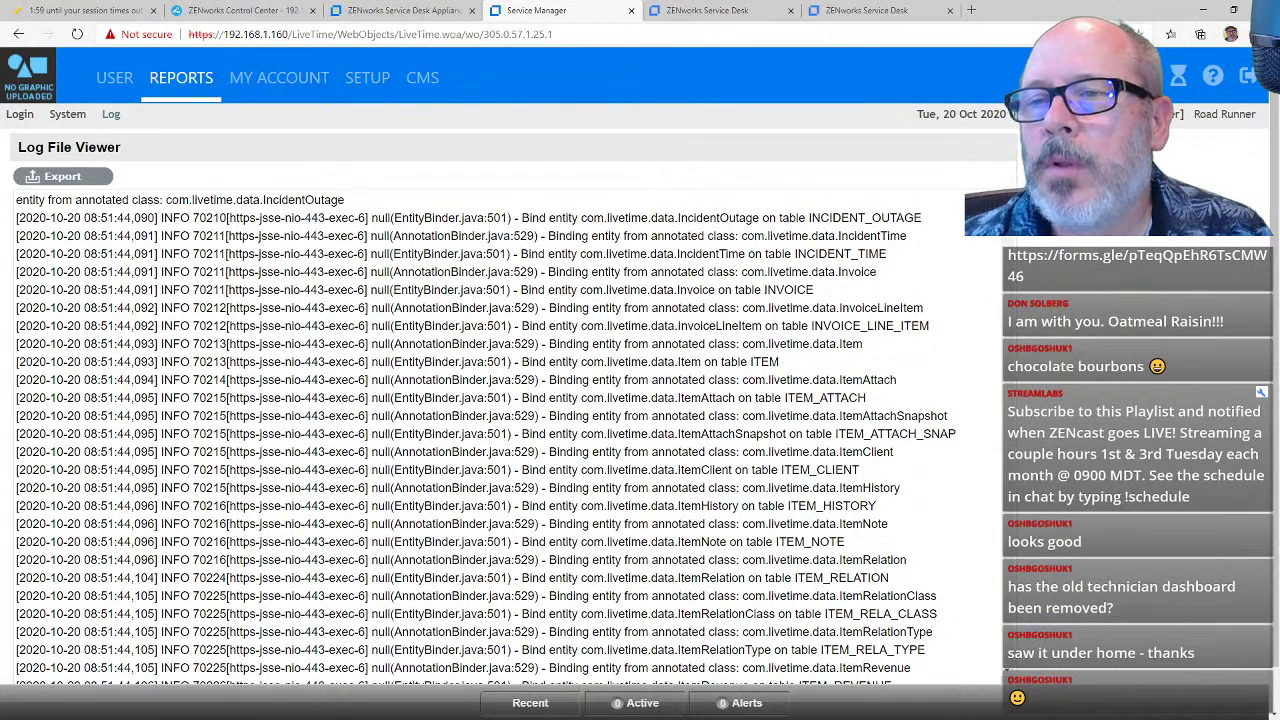
pyautogui.click(92, 184)
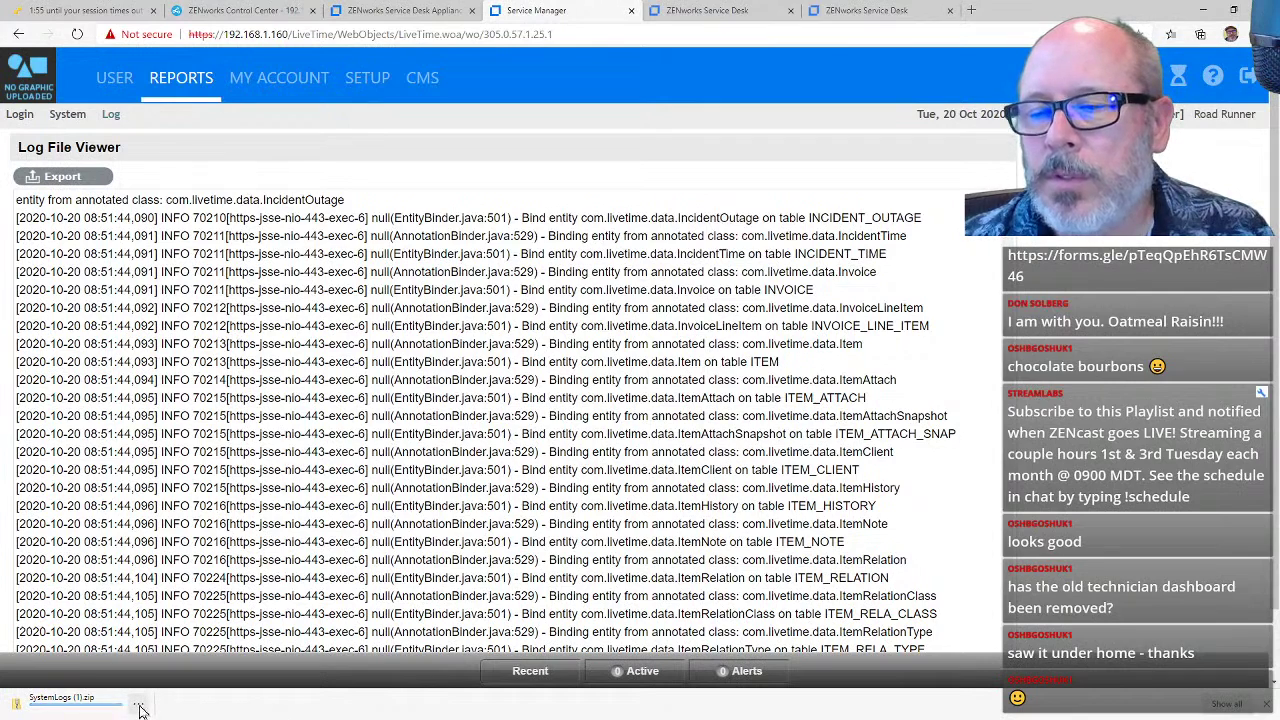
pyautogui.click(140, 707)
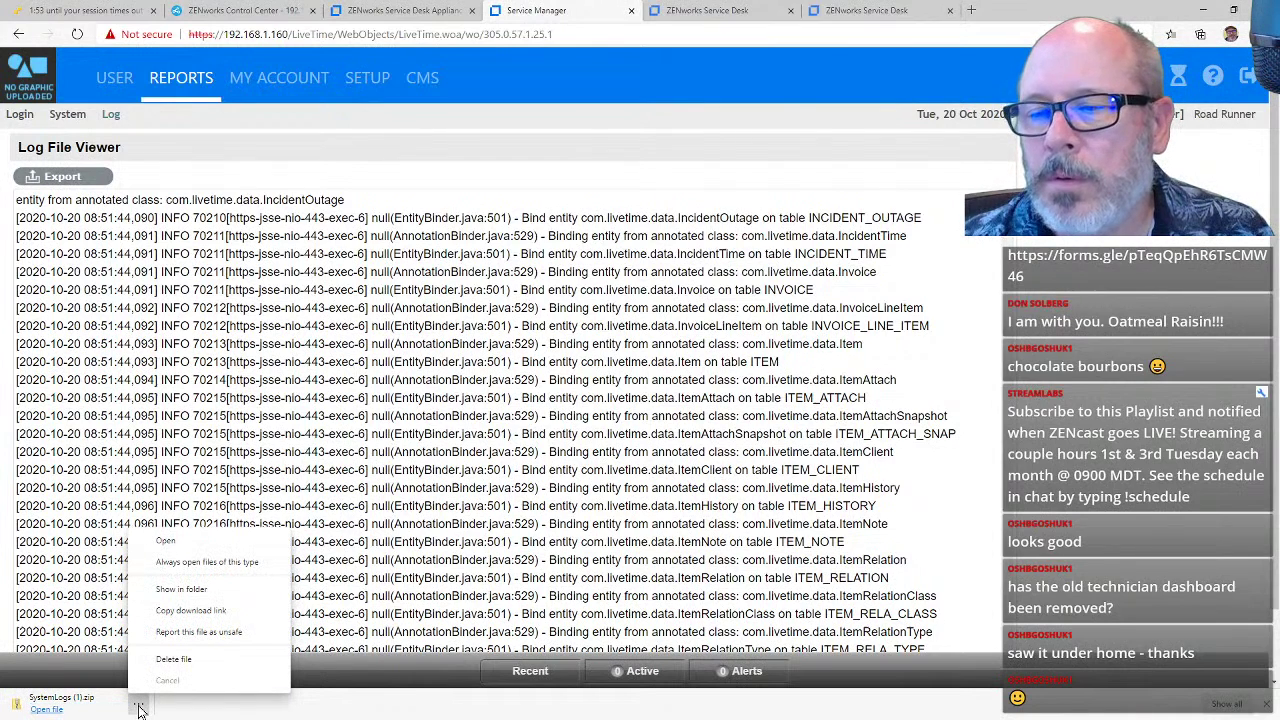
pyautogui.click(181, 589)
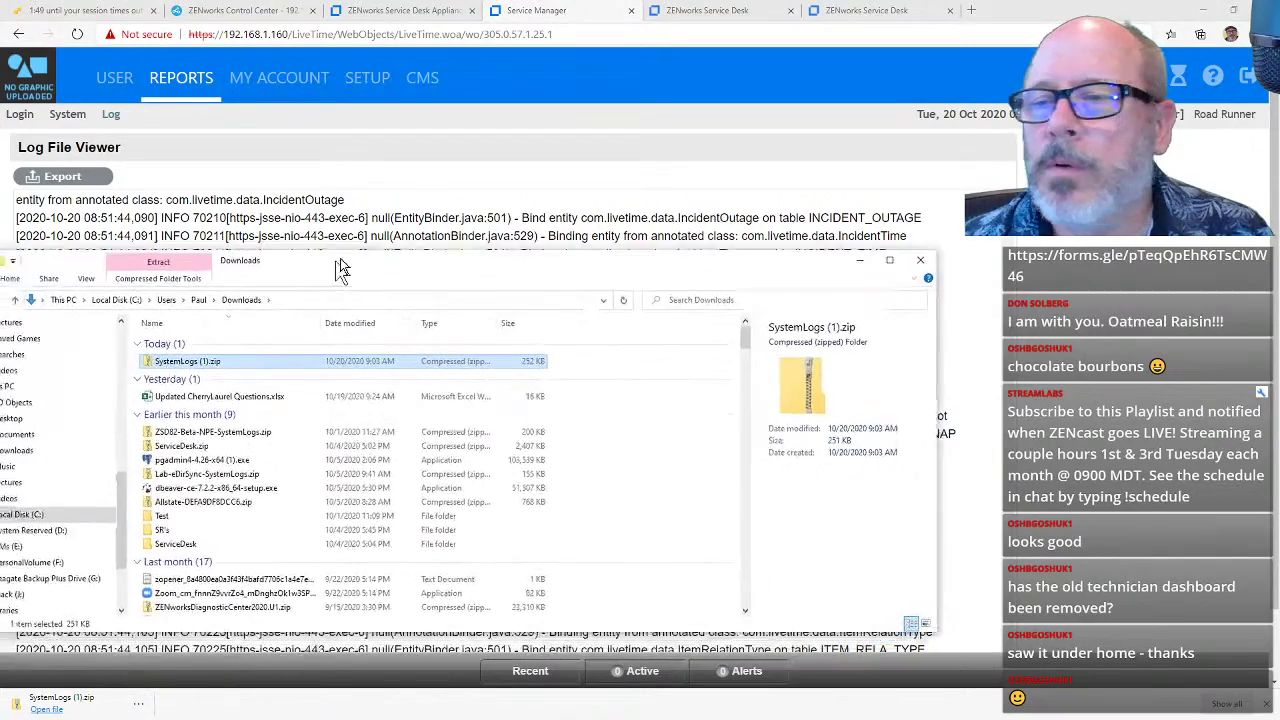
# Step: Extract SystemLogs (1).zip into a SystemLogs (1) folder
pyautogui.rightClick(395, 301)
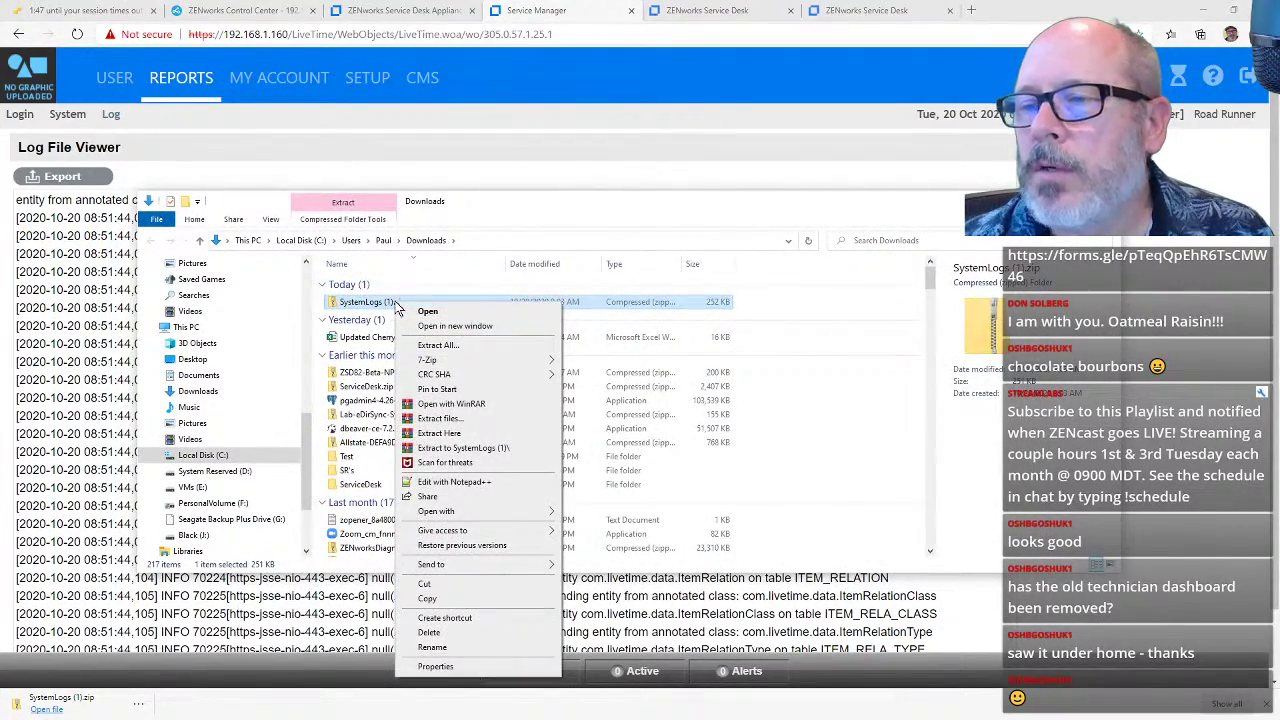
pyautogui.click(432, 350)
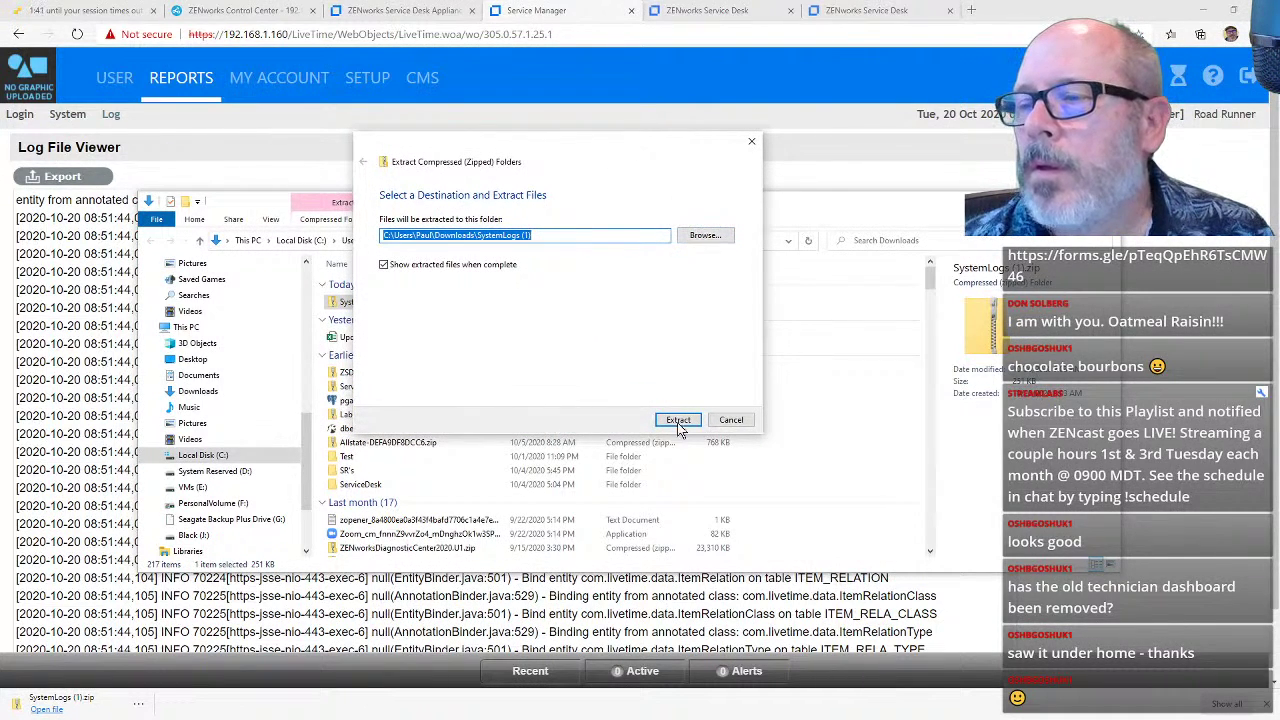
pyautogui.click(674, 420)
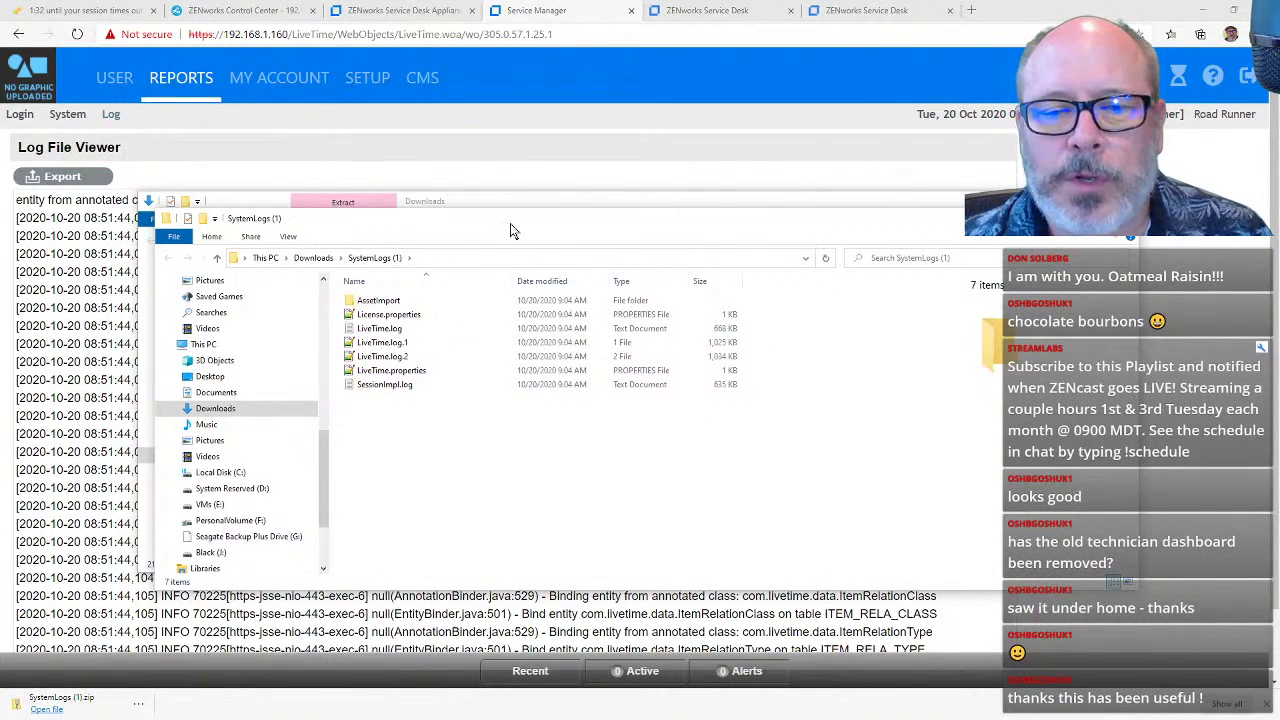
# Step: Open License.properties from the SystemLogs (1) folder in Notepad++
pyautogui.moveTo(511, 229); pyautogui.dragTo(526, 207)
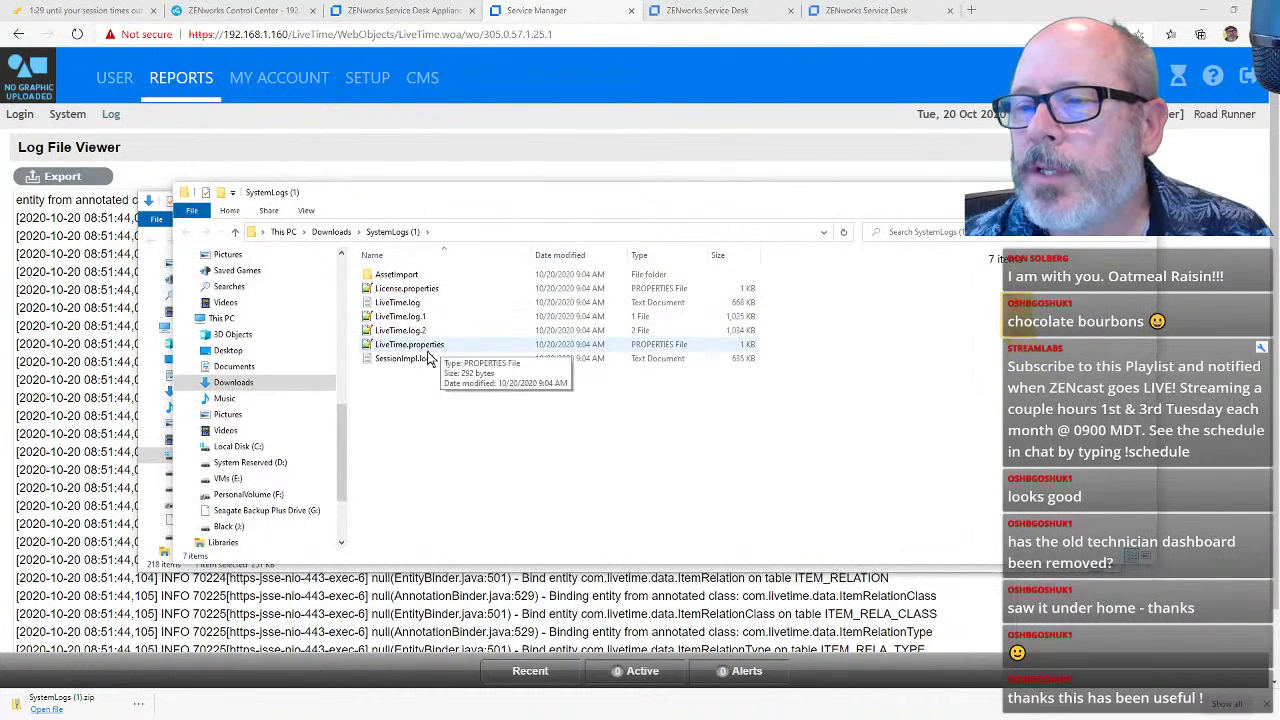
pyautogui.click(414, 289)
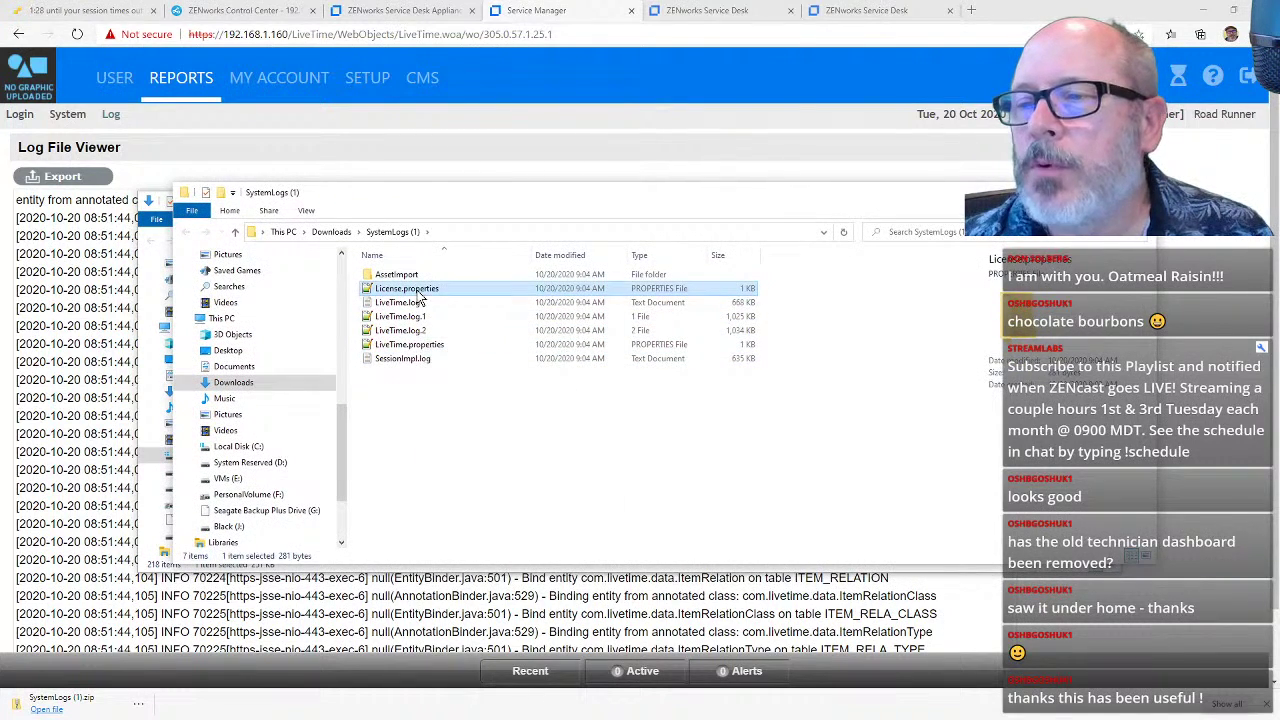
pyautogui.rightClick(418, 292)
pyautogui.click(468, 348)
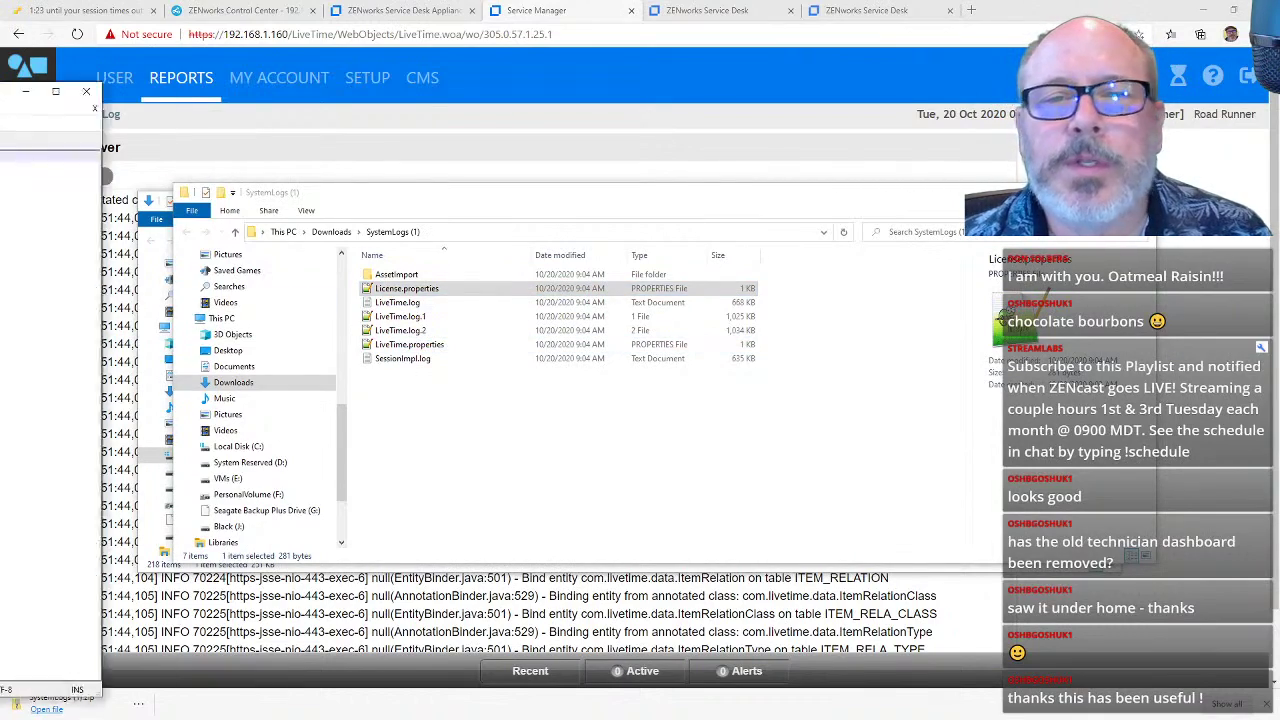
# Step: Rearrange the editor window and open LiveTime.properties in Notepad++
pyautogui.moveTo(717, 70); pyautogui.dragTo(1010, 72)
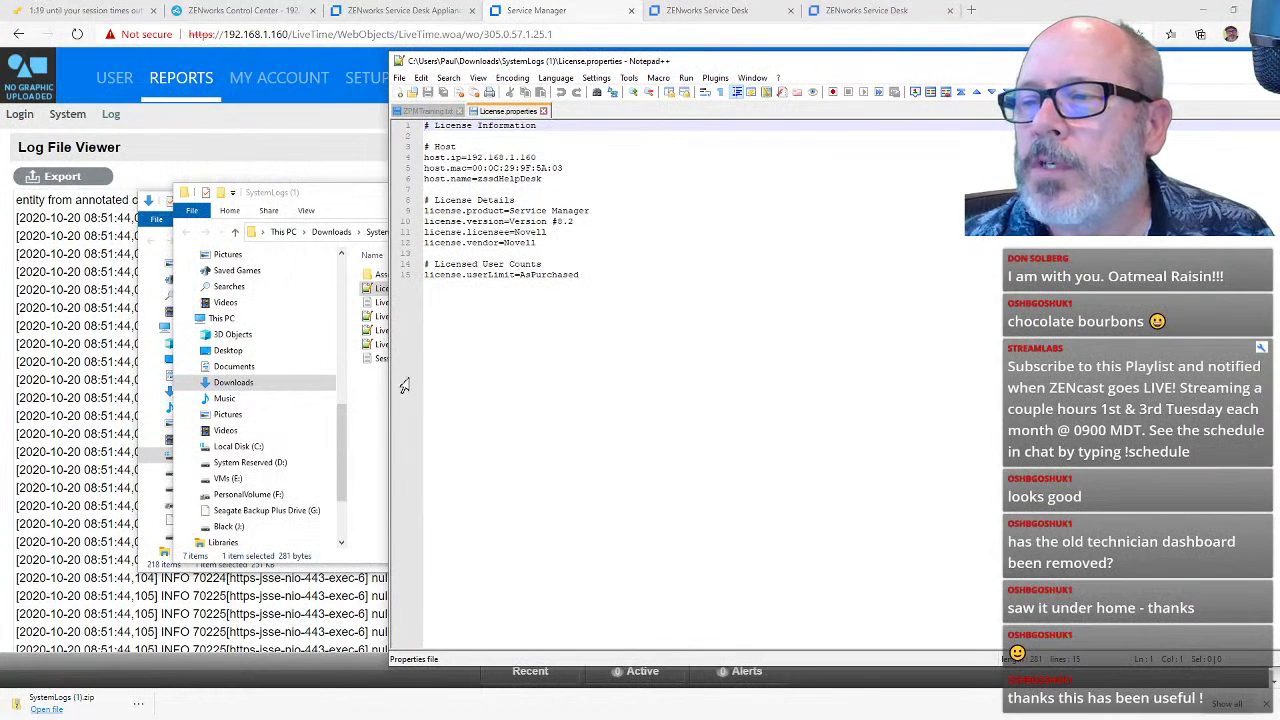
pyautogui.moveTo(404, 386); pyautogui.dragTo(762, 375)
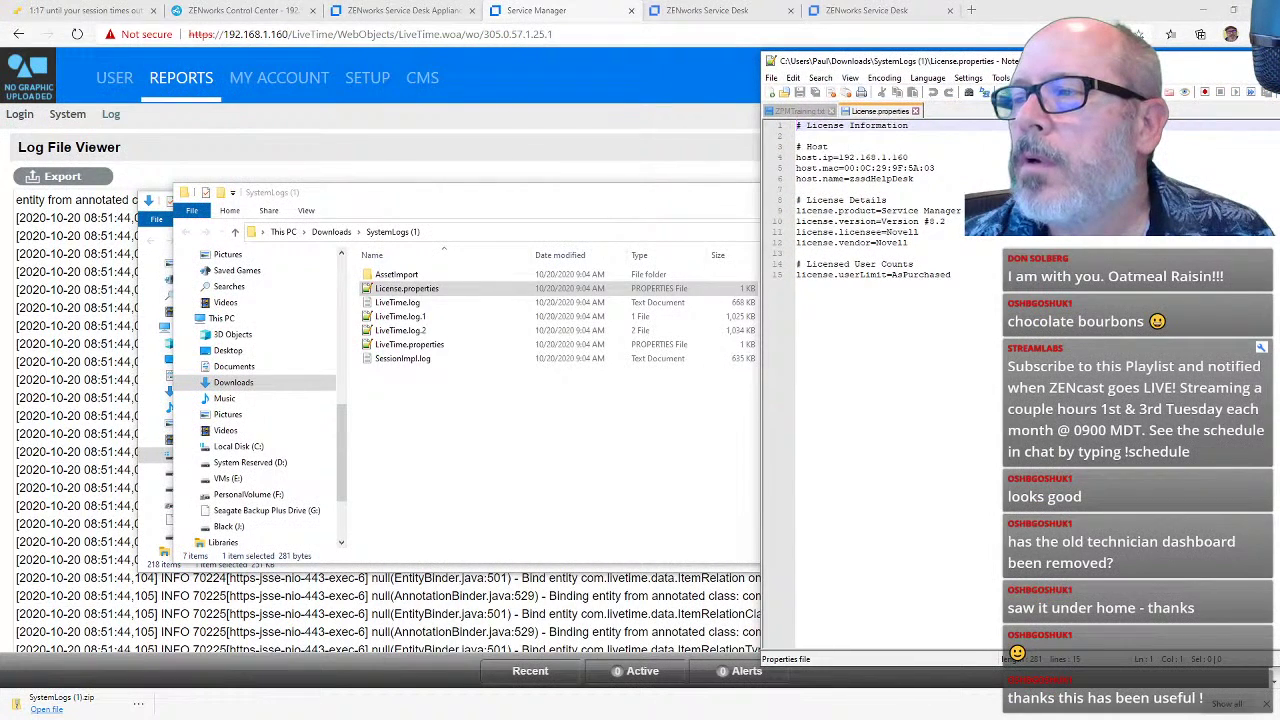
pyautogui.moveTo(1000, 70); pyautogui.dragTo(807, 73)
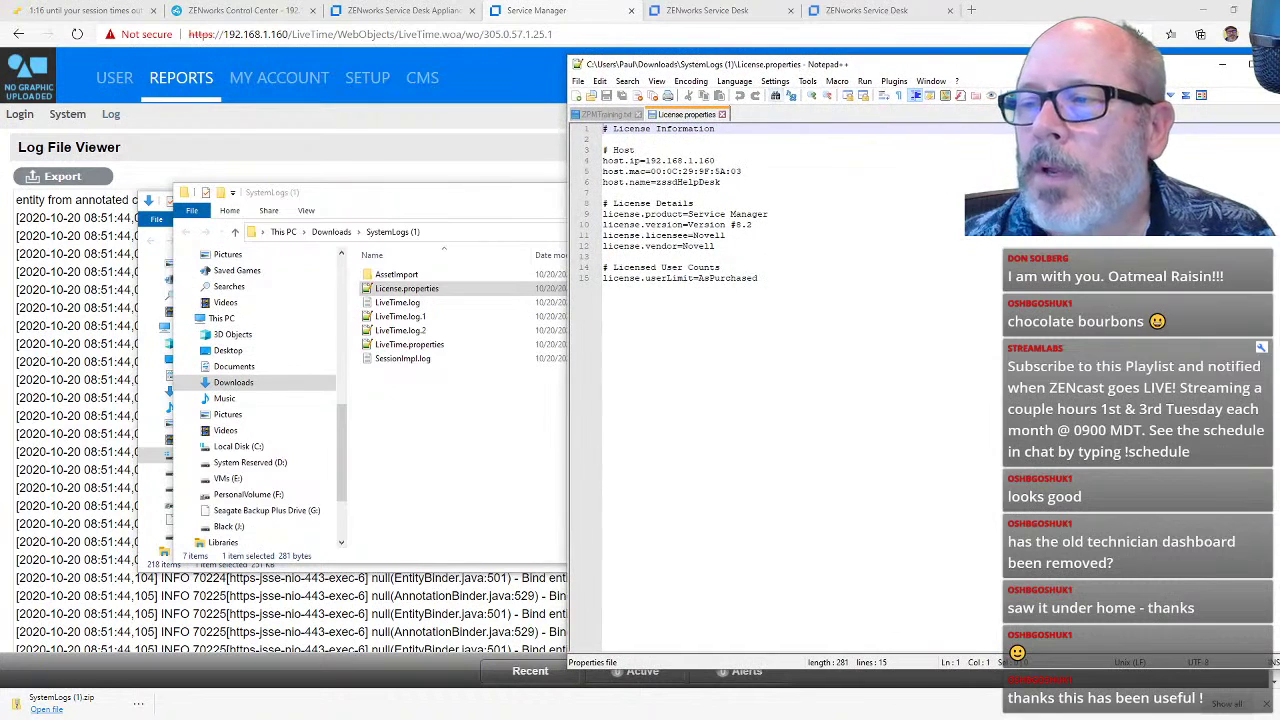
pyautogui.rightClick(395, 346)
pyautogui.click(427, 397)
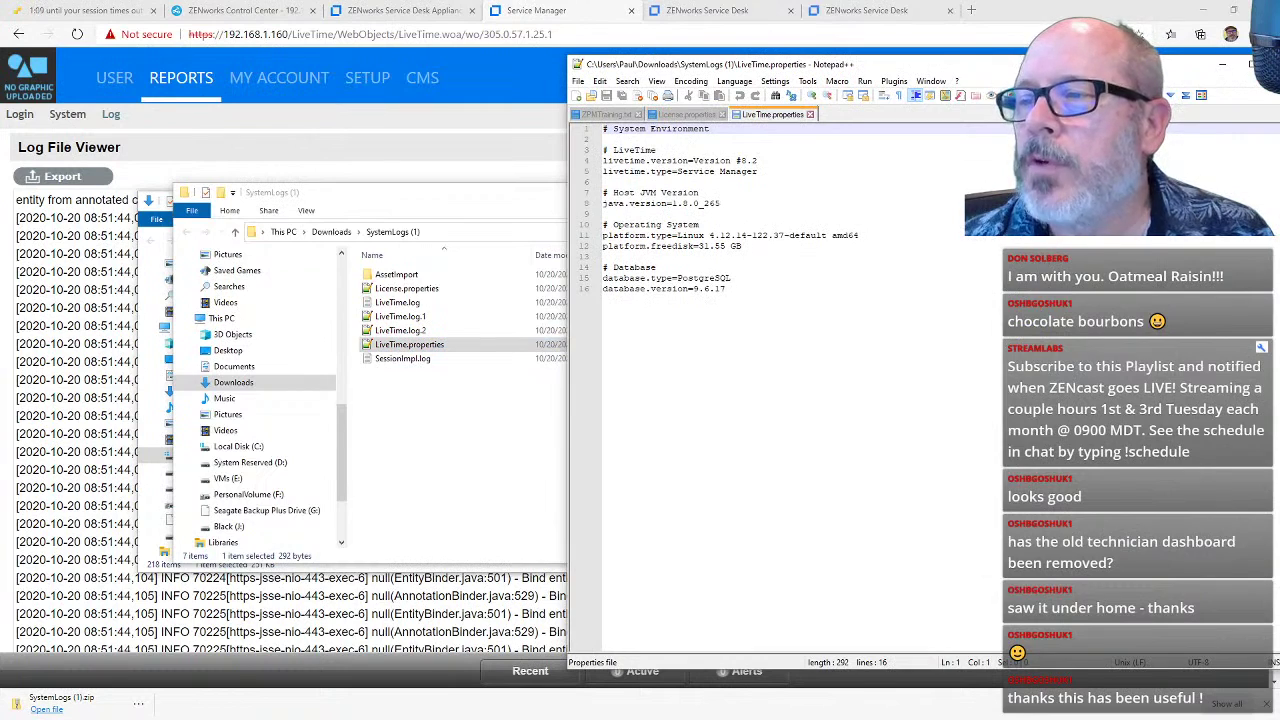
# Step: Highlight the database, OS kernel, version 8.2 and free disk space lines in LiveTime.properties
pyautogui.moveTo(728, 289); pyautogui.dragTo(603, 279)
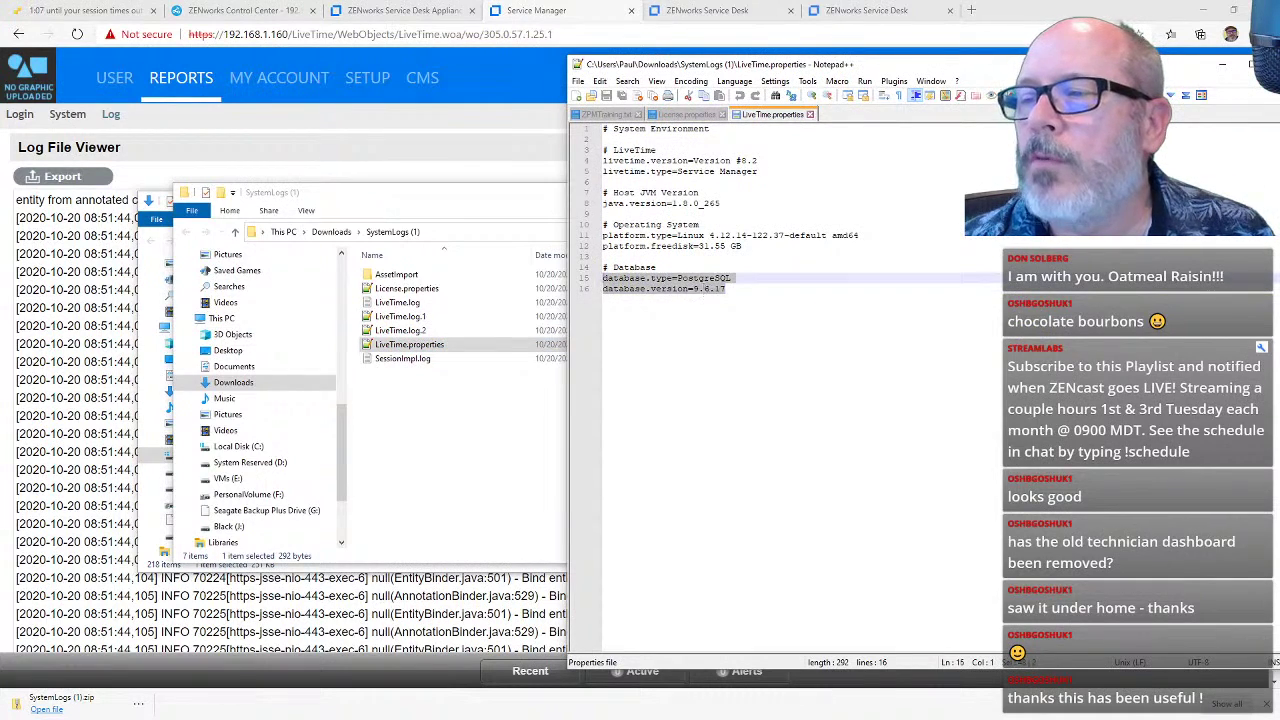
pyautogui.click(703, 289)
pyautogui.moveTo(677, 235); pyautogui.dragTo(721, 248)
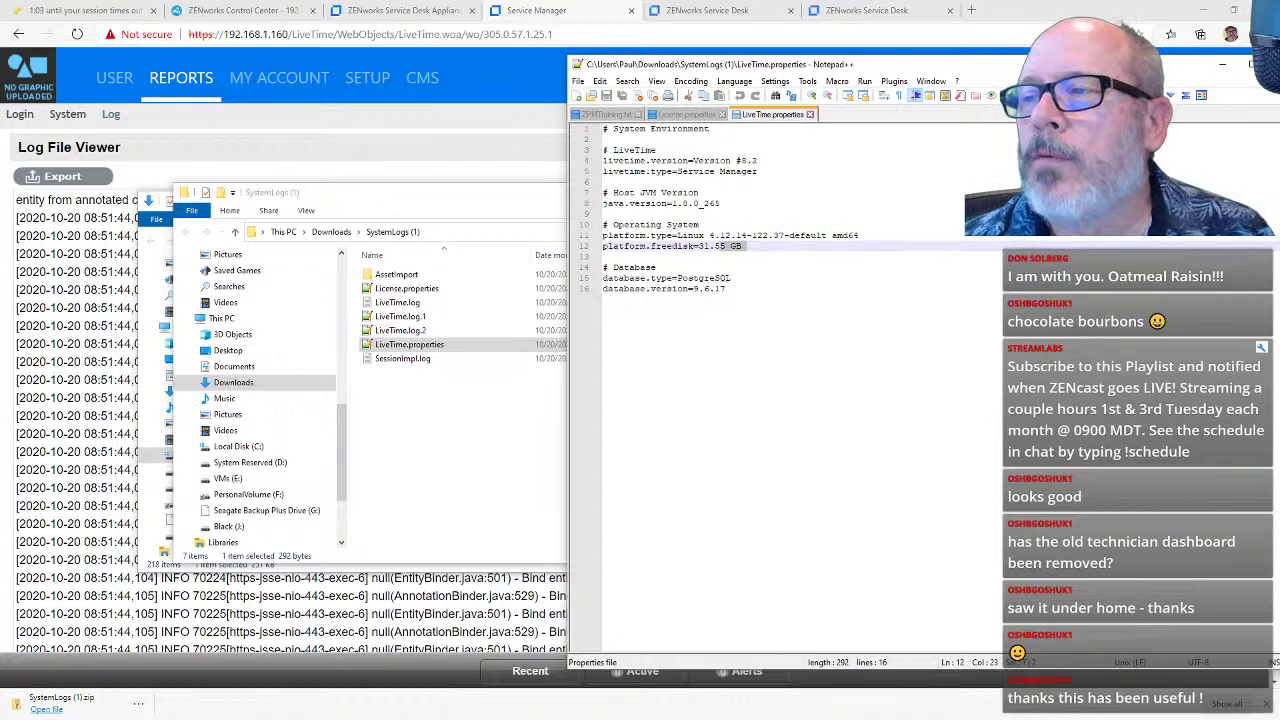
pyautogui.moveTo(667, 161); pyautogui.dragTo(752, 161)
pyautogui.moveTo(603, 246); pyautogui.dragTo(728, 246)
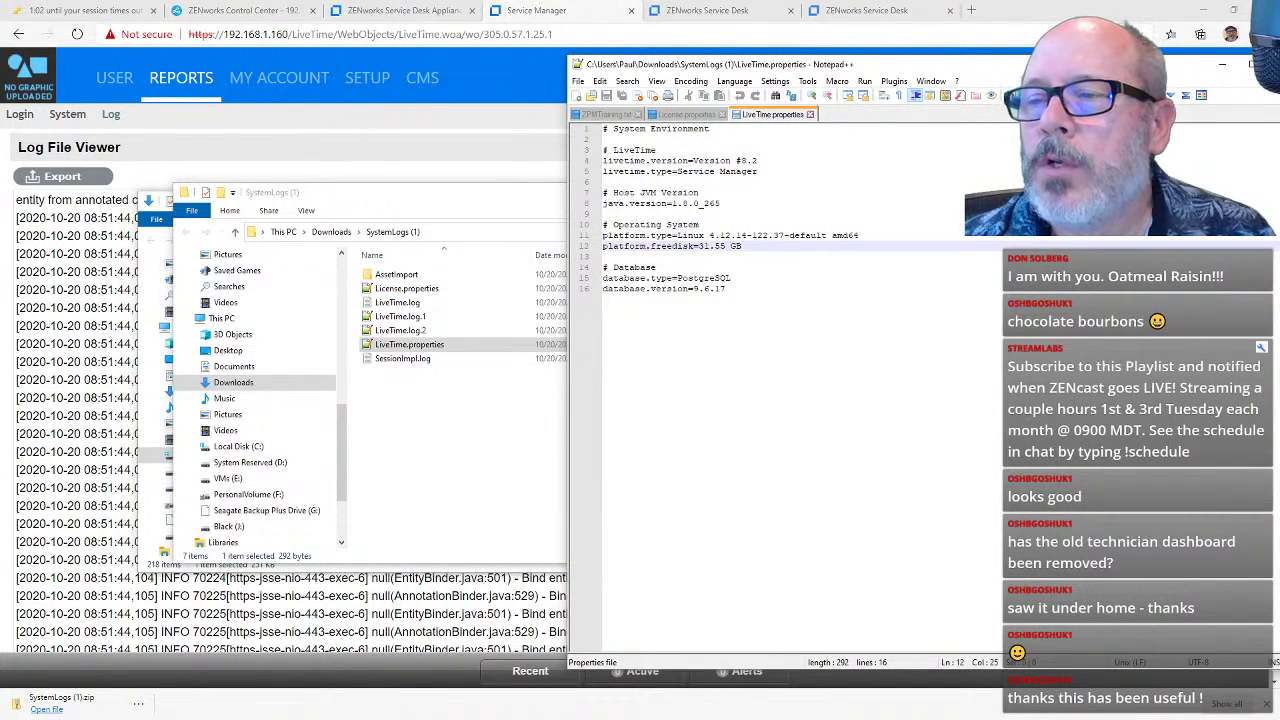
# Step: Close the LiveTime.properties and License.properties tabs and minimize Notepad++
pyautogui.click(810, 114)
pyautogui.click(722, 114)
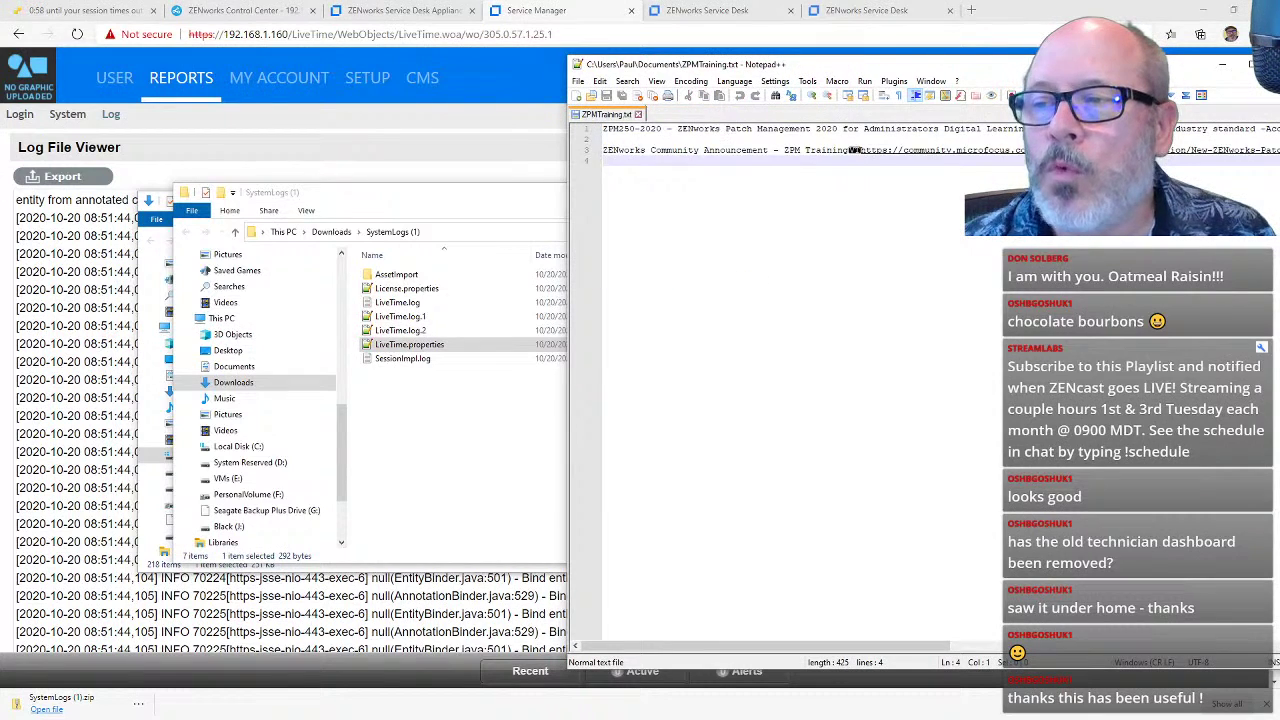
pyautogui.moveTo(1188, 54); pyautogui.dragTo(1018, 47)
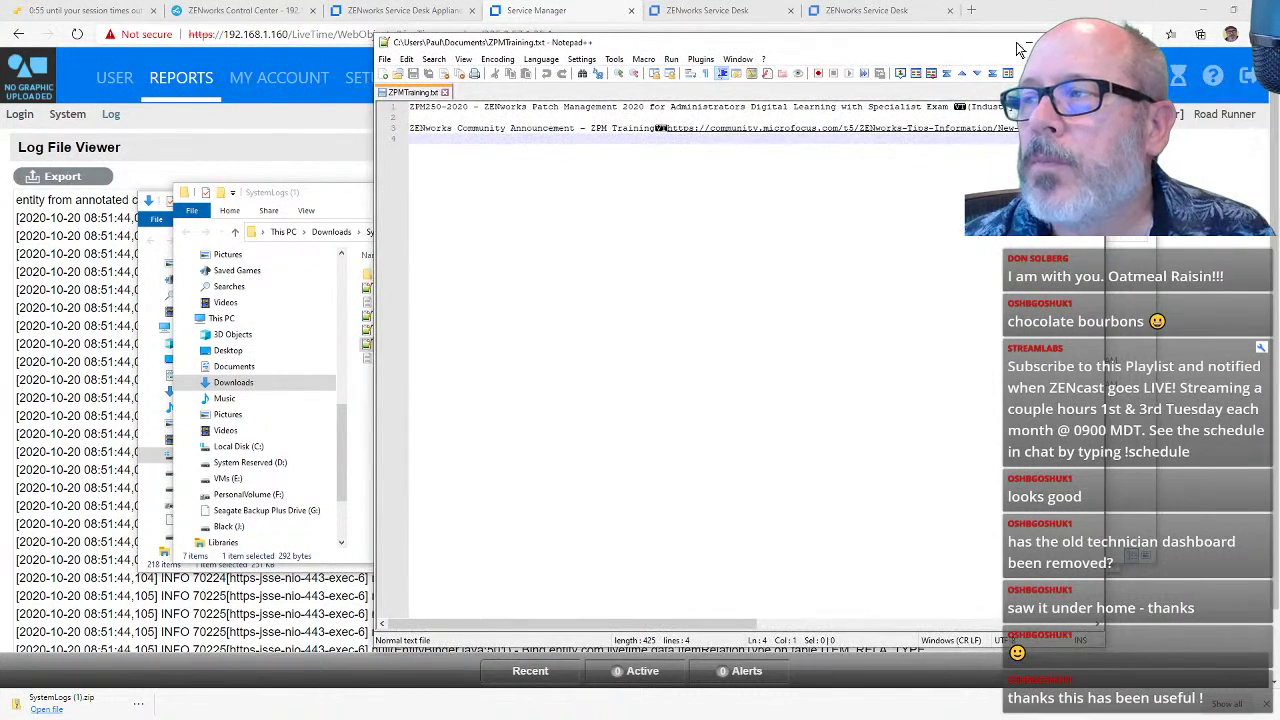
pyautogui.click(1029, 42)
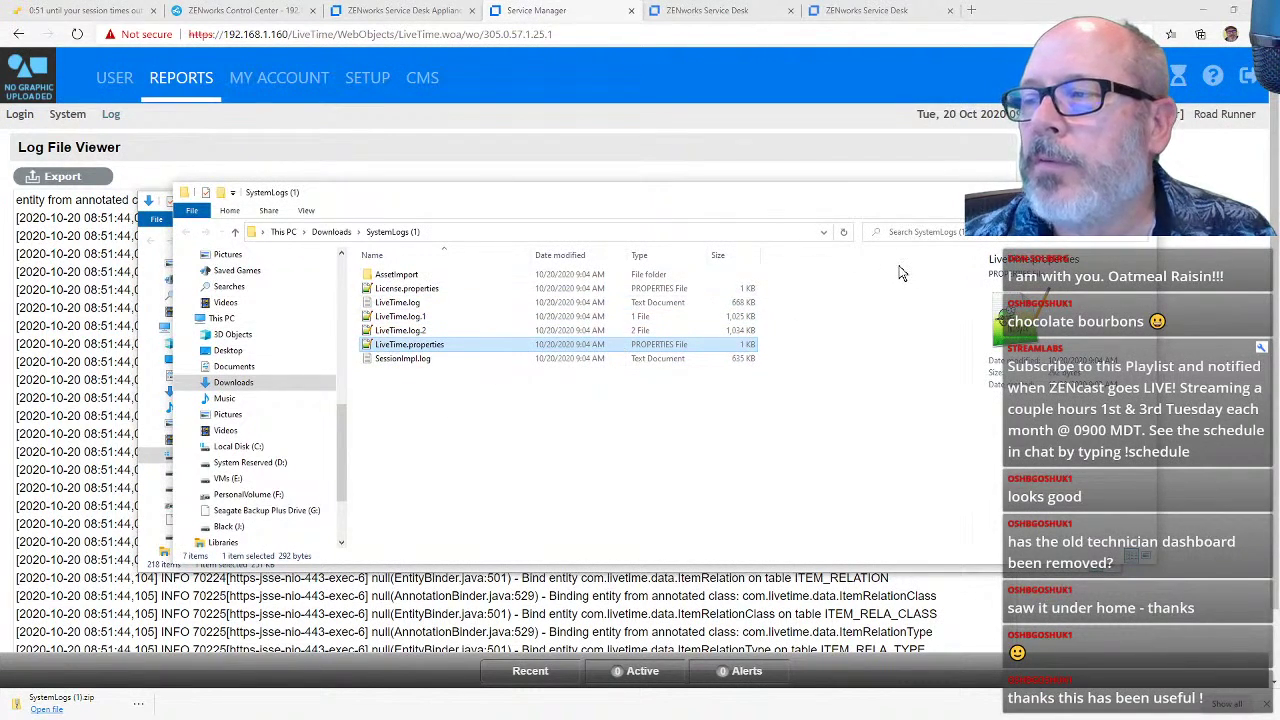
# Step: Close the SystemLogs (1) and Downloads folders and advance the slideshow to ZENcast Links
pyautogui.click(1140, 192)
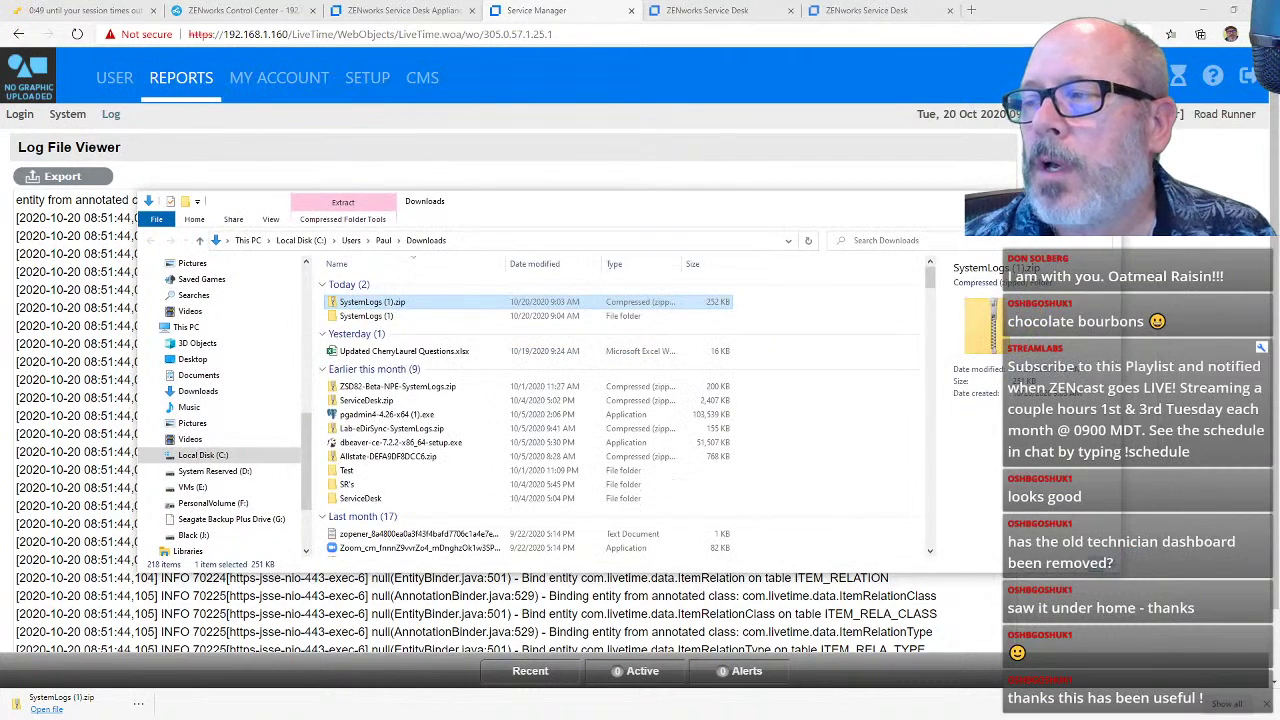
pyautogui.click(1106, 201)
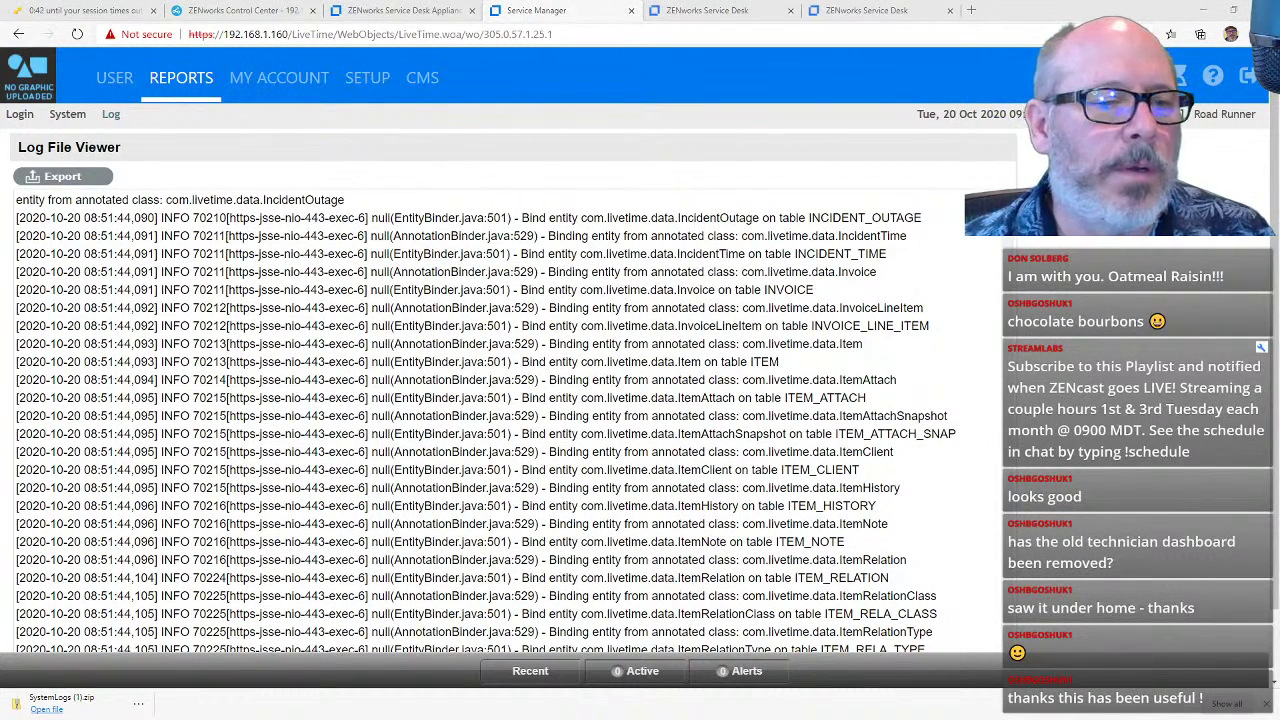
pyautogui.hotkey('alt', 'Tab')
pyautogui.click(306, 362)
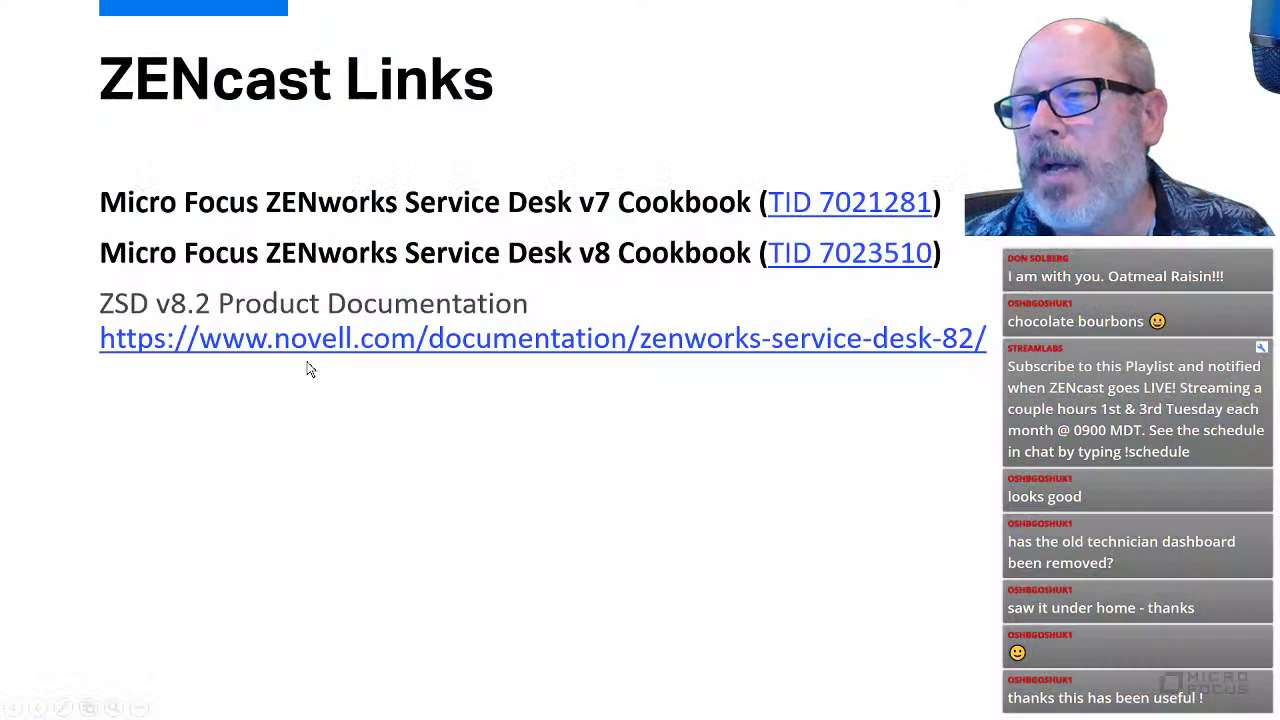